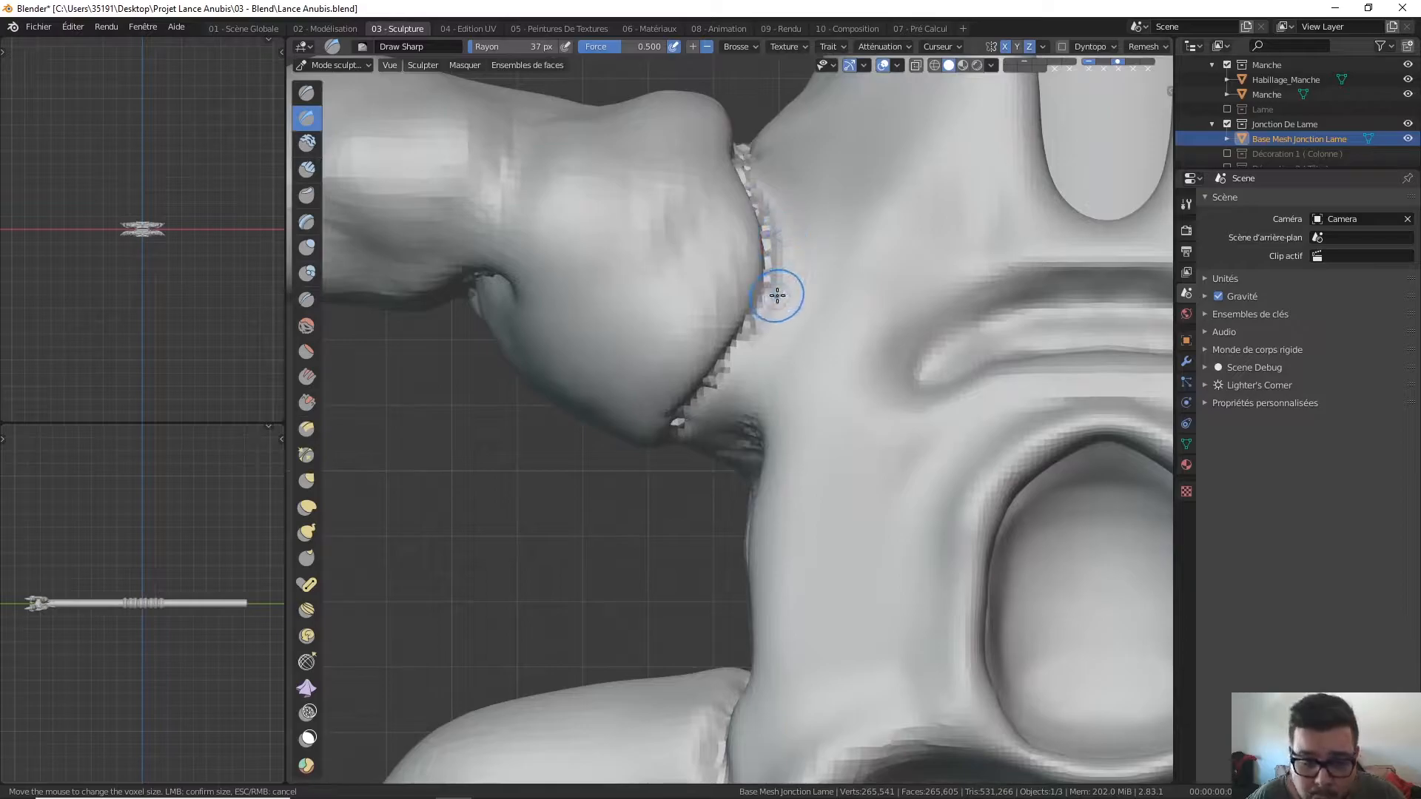
Step: Smooth the jagged crease where the finger joins the junction body, around to its underside, with a 31 px brush radius
key(f)
click(785, 287)
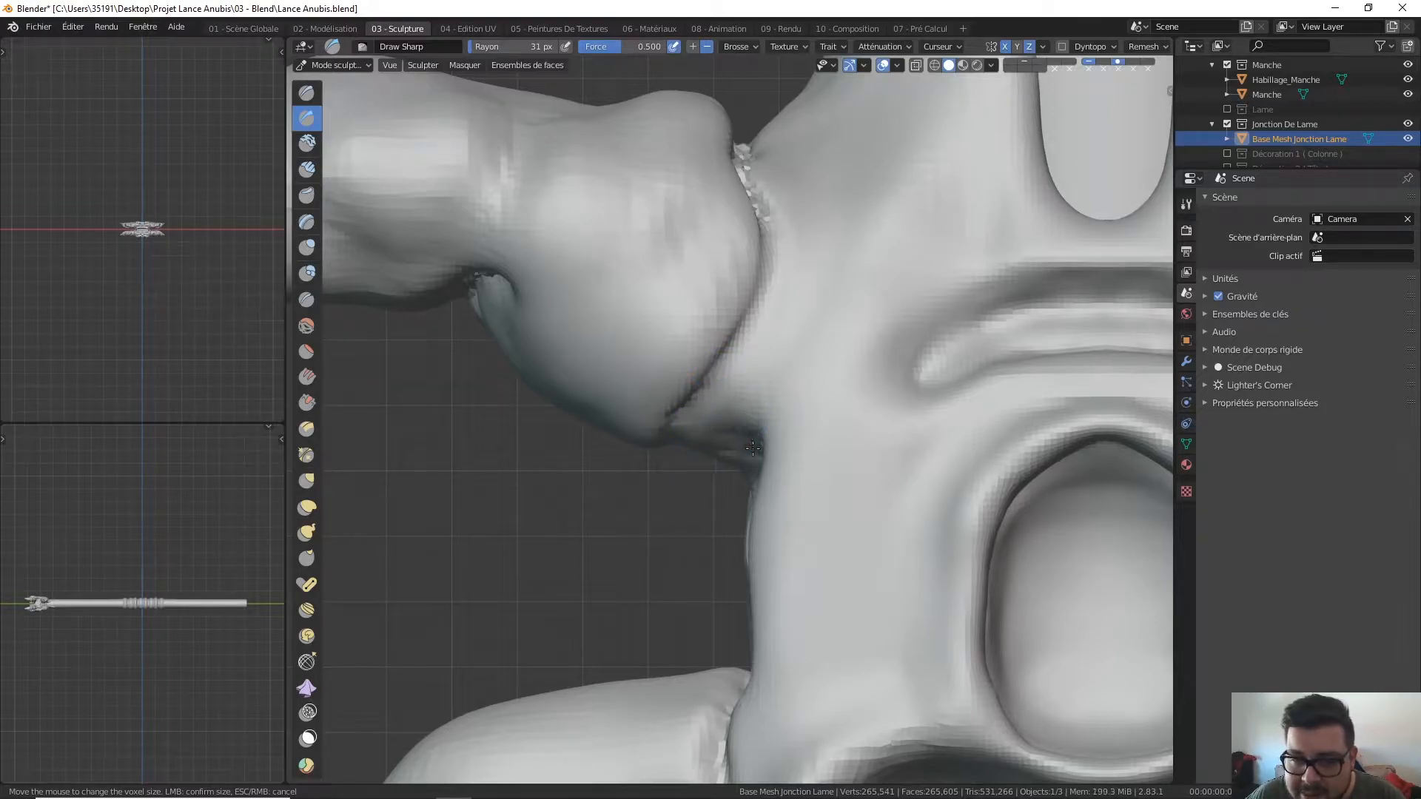
mouse_move(730, 371)
middle_down()
mouse_move(758, 301)
mouse_move(704, 181)
middle_up()
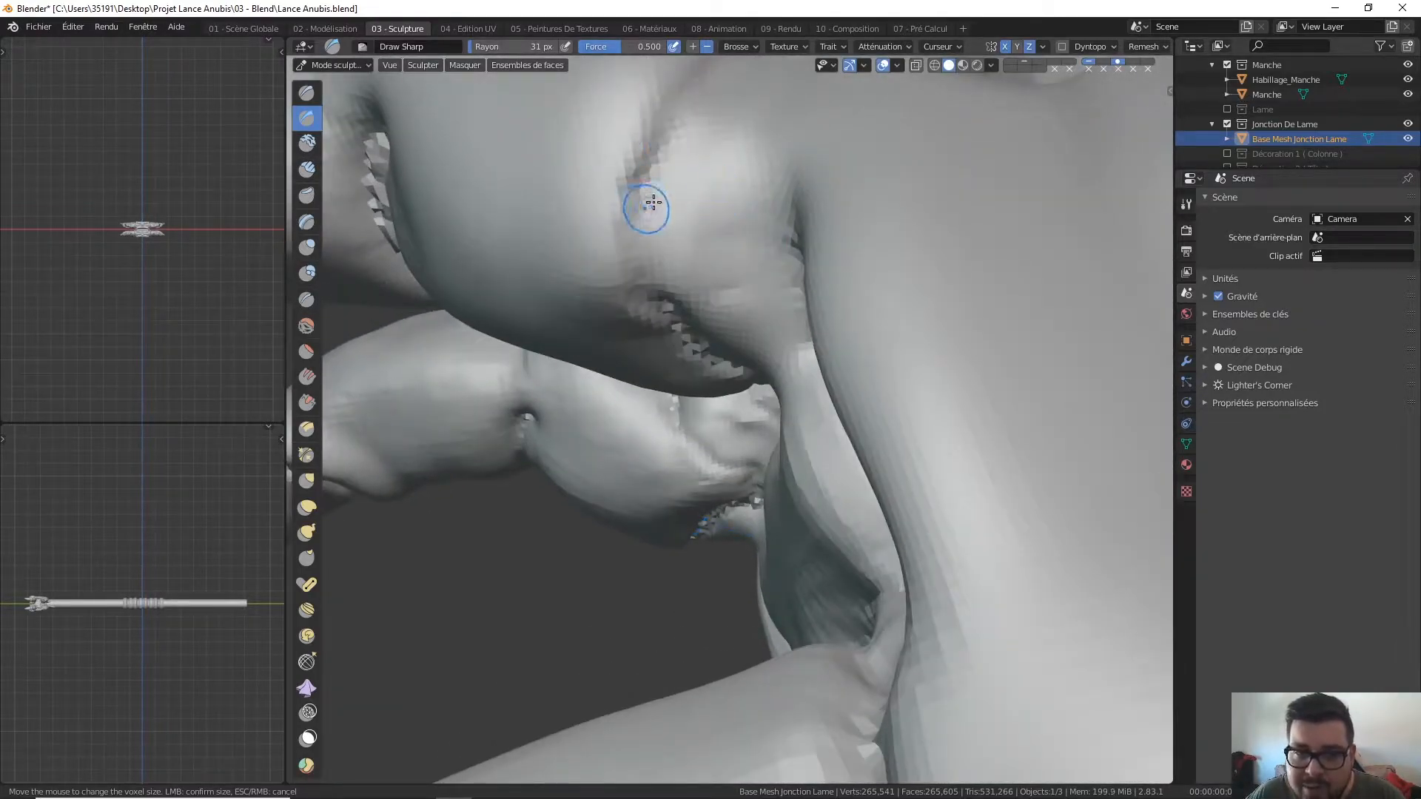
mouse_move(669, 293)
middle_down()
mouse_move(668, 210)
mouse_move(714, 229)
mouse_move(751, 215)
mouse_move(746, 250)
middle_up()
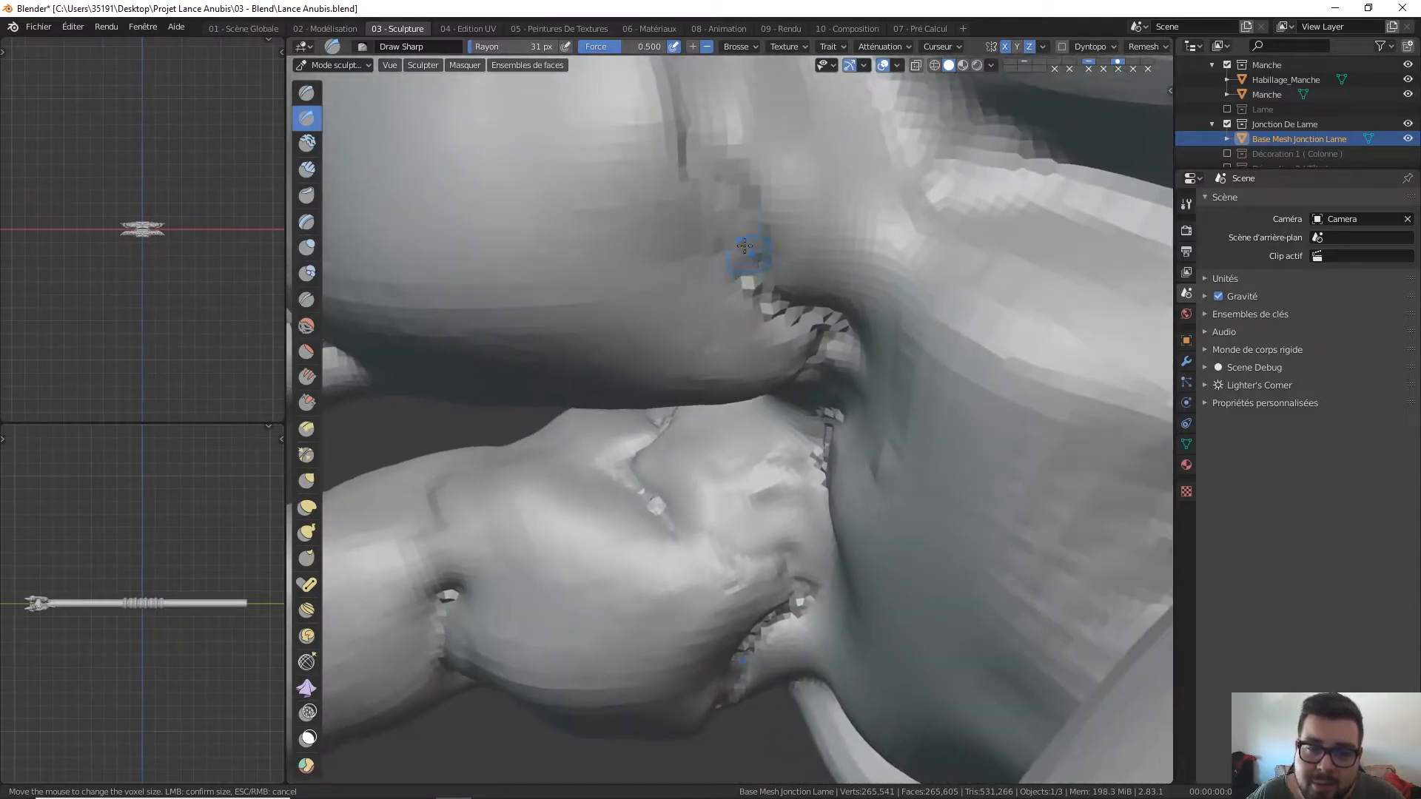
mouse_move(774, 299)
middle_down()
mouse_move(788, 318)
mouse_move(839, 231)
middle_up()
middle_drag(803, 333, 847, 237)
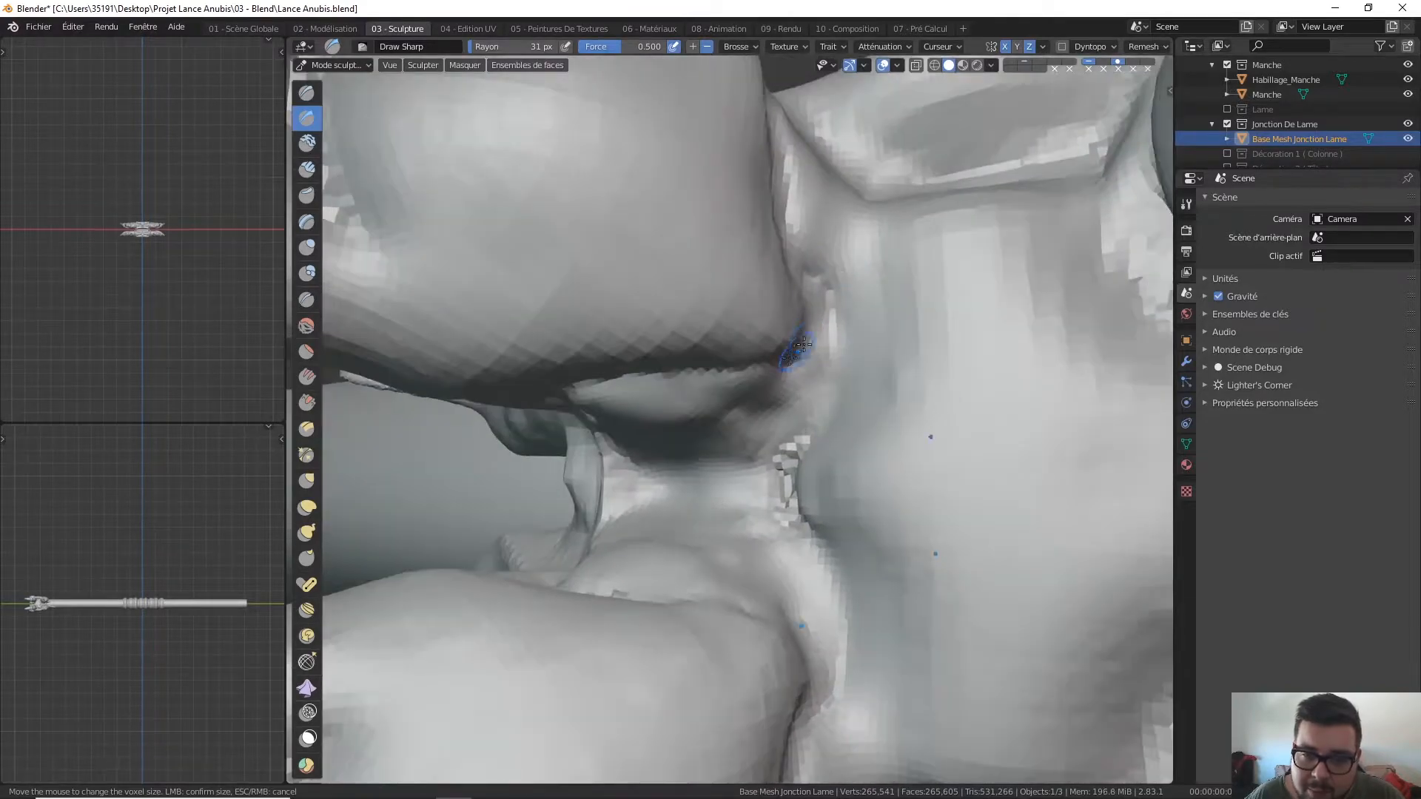
mouse_move(775, 363)
middle_down()
mouse_move(828, 311)
mouse_move(827, 350)
middle_up()
mouse_move(667, 246)
middle_down()
mouse_move(713, 279)
mouse_move(641, 295)
middle_up()
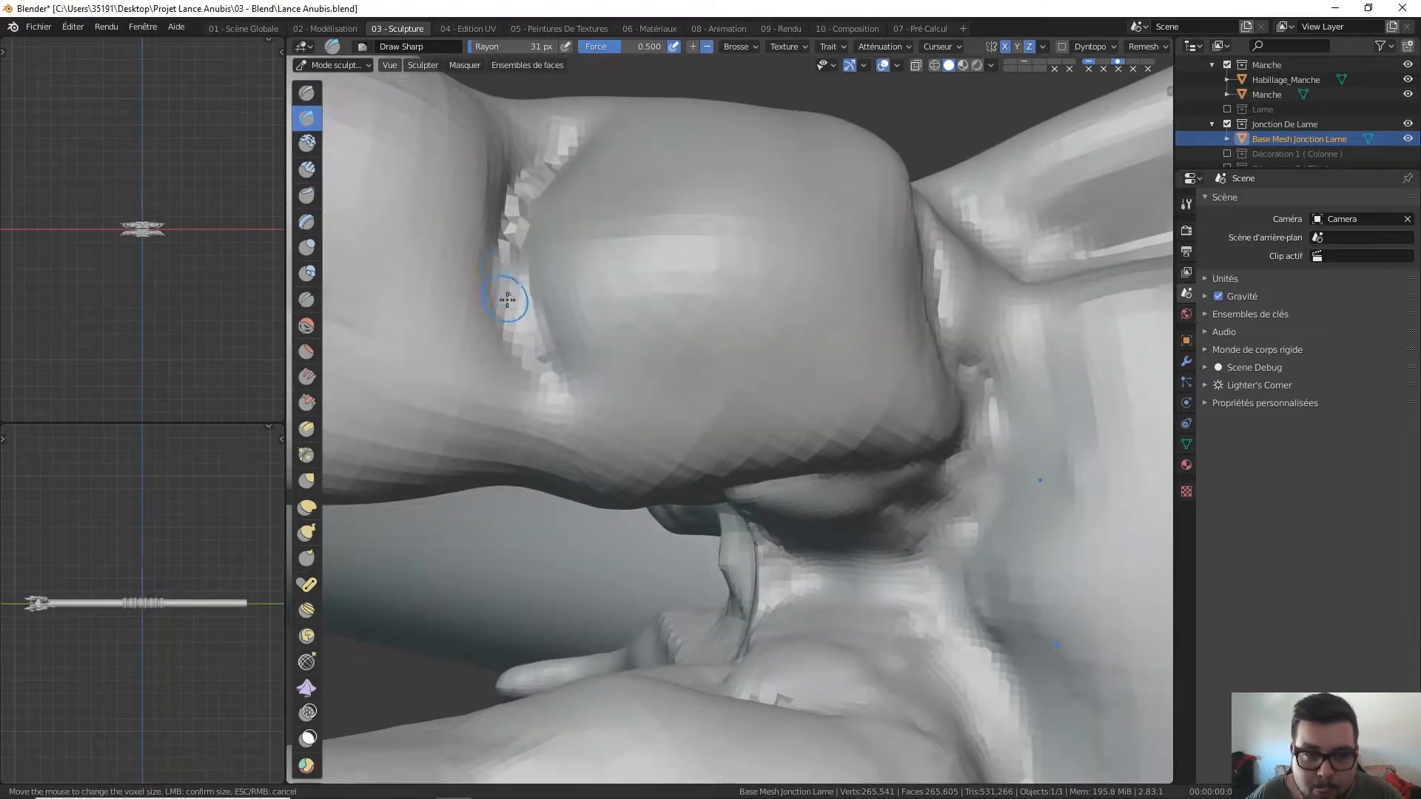
Step: Smooth the jagged crease between the upper finger's segments and the fold around its claw base
shift+drag(506, 300, 532, 182)
scroll(594, 138, down, 7)
mouse_move(666, 200)
middle_down()
mouse_move(584, 210)
mouse_move(788, 260)
middle_up()
scroll(640, 236, up, 5)
drag(518, 319, 503, 354)
mouse_move(503, 353)
middle_down()
mouse_move(631, 259)
mouse_move(760, 225)
middle_up()
shift+drag(716, 257, 652, 250)
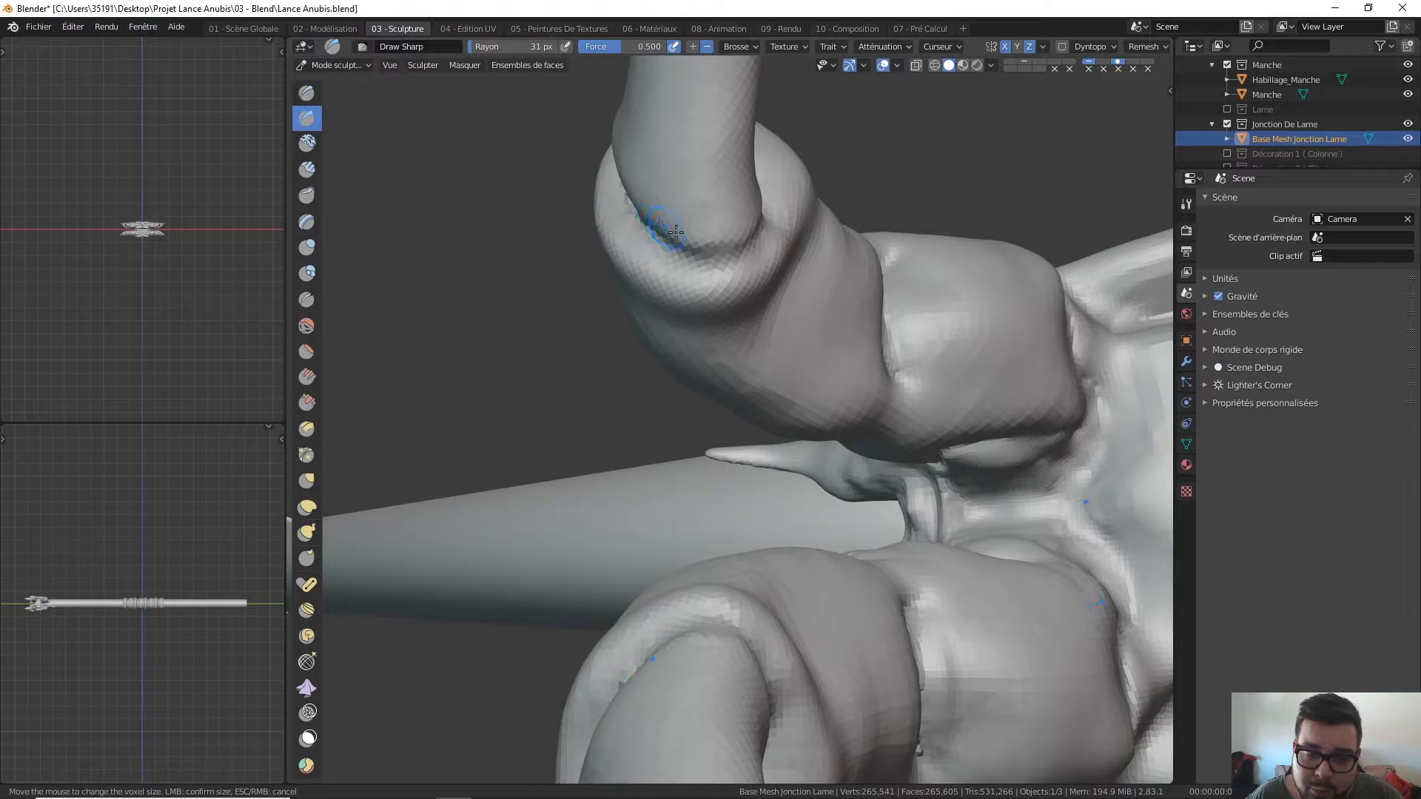
Step: Smooth the rough folds around the claw bases on the neighbouring finger
middle_drag(668, 229, 831, 239)
middle_drag(781, 179, 875, 292)
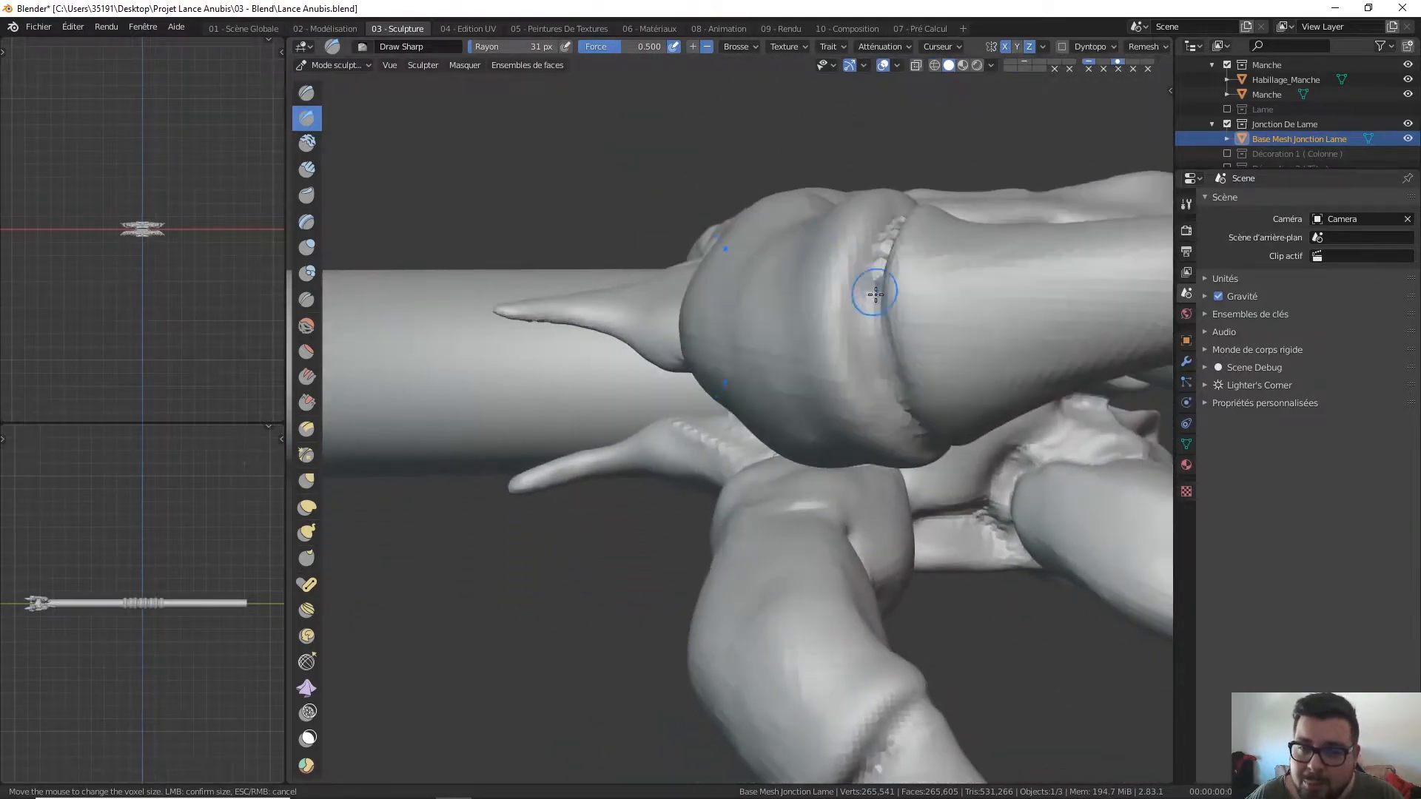
middle_drag(906, 208, 750, 406)
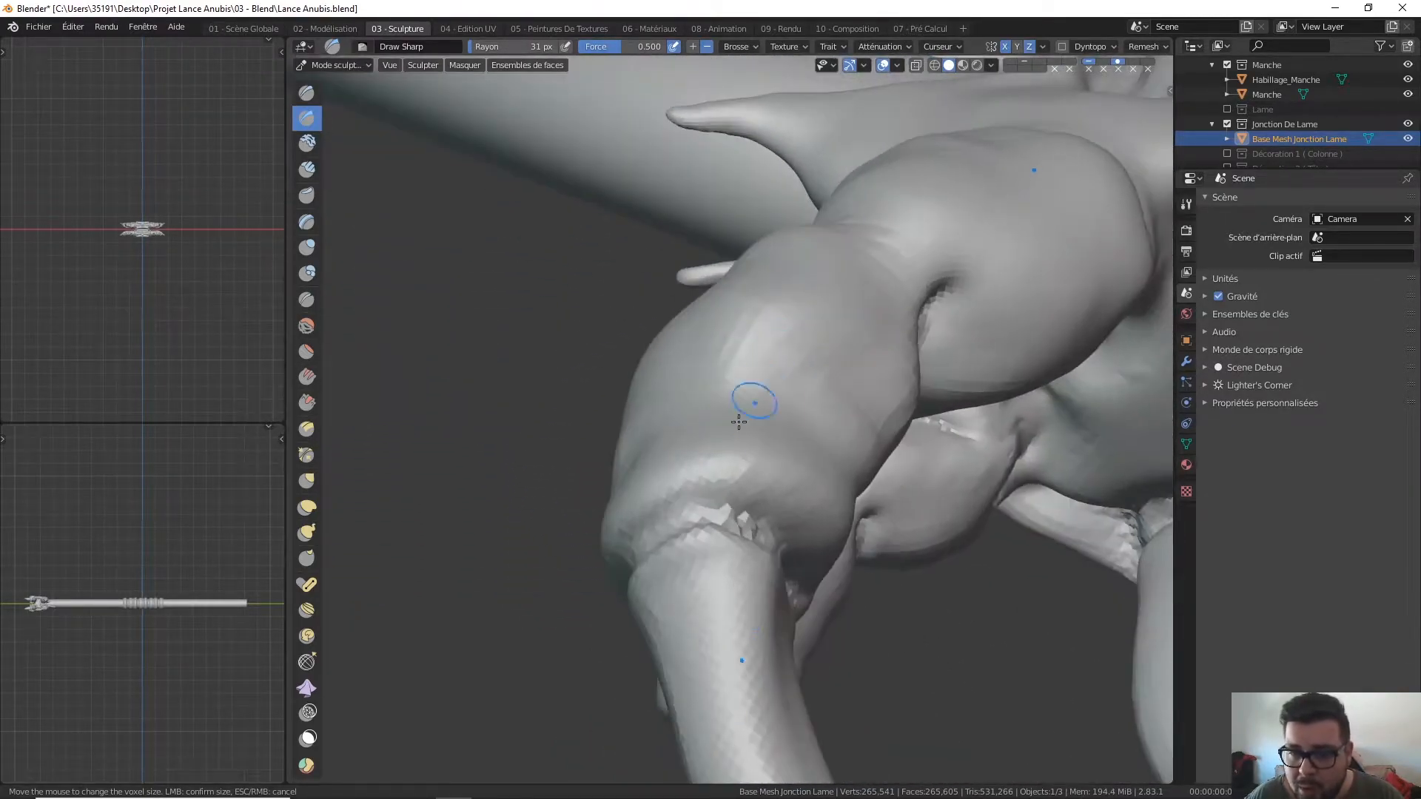
middle_drag(758, 536, 638, 454)
drag(514, 385, 546, 449)
click(1149, 46)
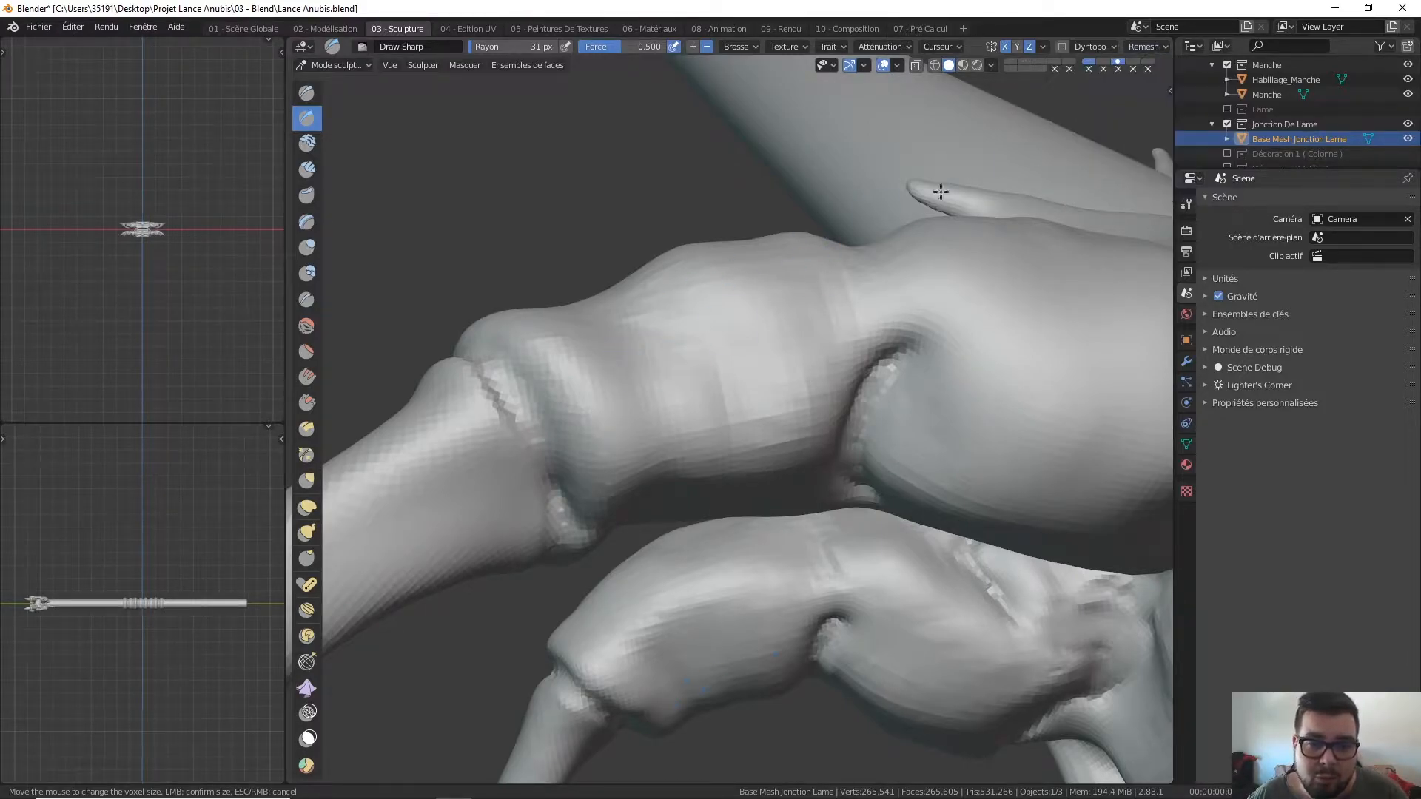
Step: Smooth the jagged knuckle creases along the lower finger, from the claw base to the body
mouse_move(751, 307)
middle_down()
mouse_move(774, 215)
mouse_move(762, 187)
mouse_move(693, 201)
mouse_move(711, 194)
mouse_move(664, 252)
middle_up()
mouse_move(858, 200)
middle_down()
mouse_move(780, 165)
mouse_move(786, 103)
middle_up()
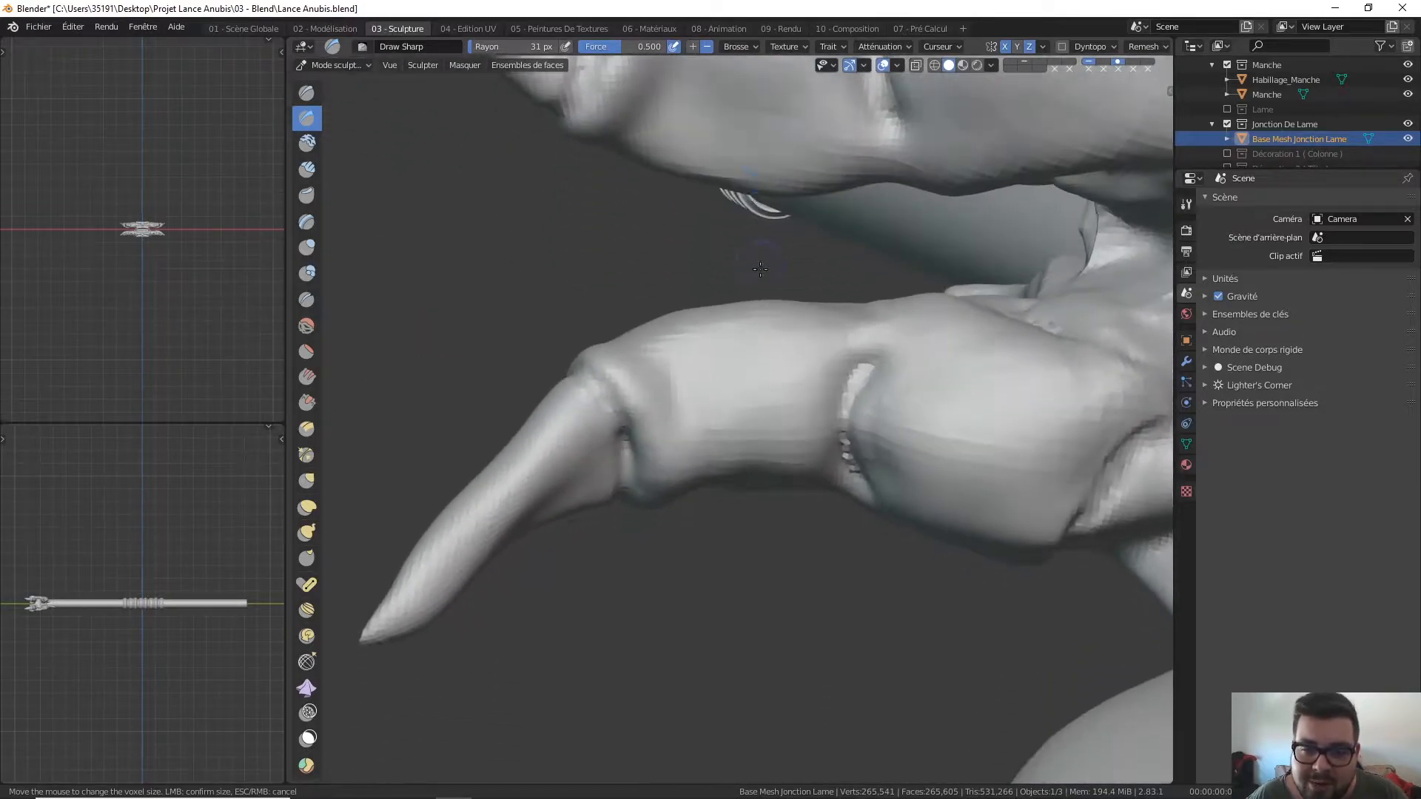
scroll(755, 229, up, 6)
scroll(826, 341, down, 6)
mouse_move(856, 484)
middle_down()
mouse_move(841, 397)
mouse_move(516, 390)
middle_up()
mouse_move(604, 423)
middle_down()
mouse_move(876, 384)
mouse_move(837, 352)
mouse_move(920, 308)
mouse_move(1008, 295)
mouse_move(909, 257)
middle_up()
scroll(832, 342, up, 3)
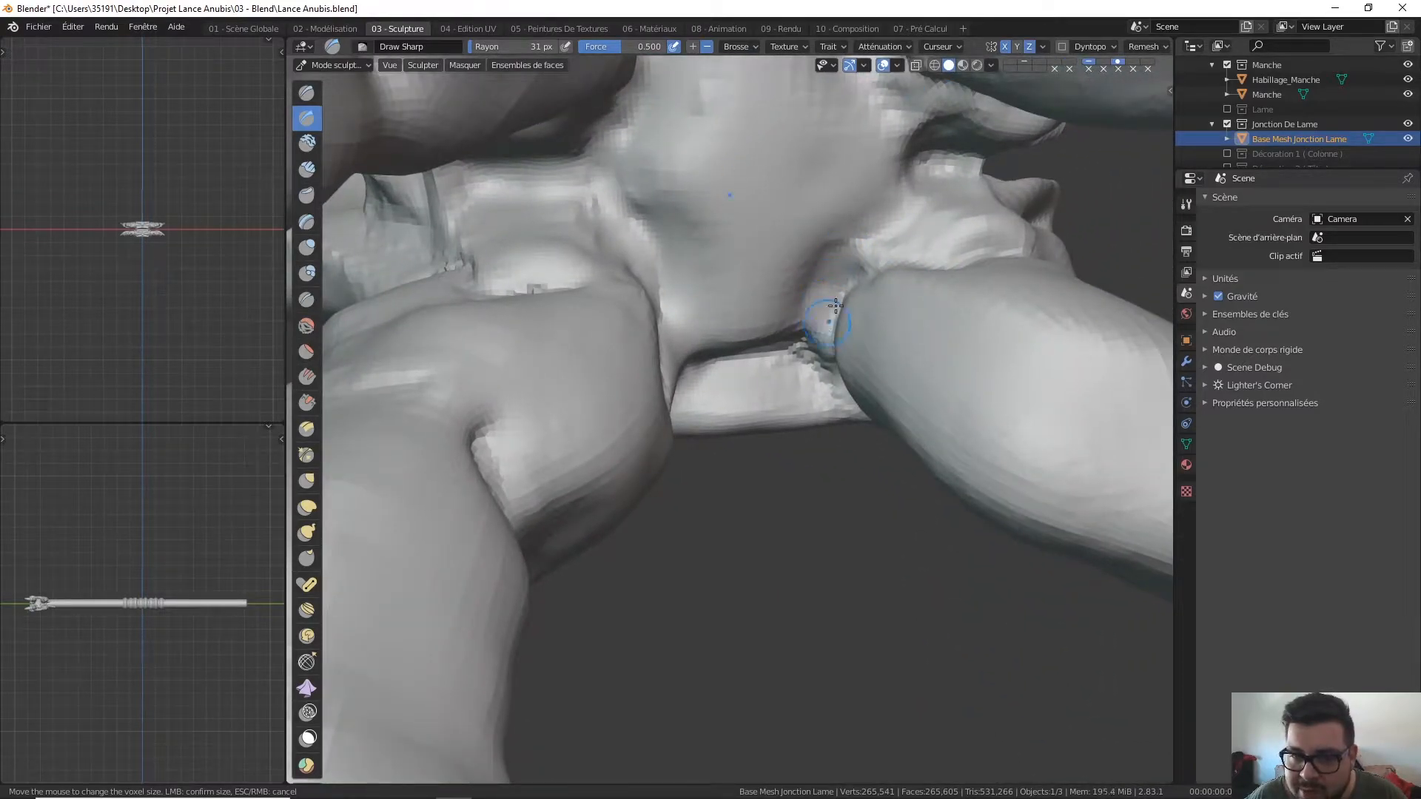
Step: Smooth the rough seams between the finger bases and the underside of the junction body near the handle
middle_drag(825, 289, 794, 379)
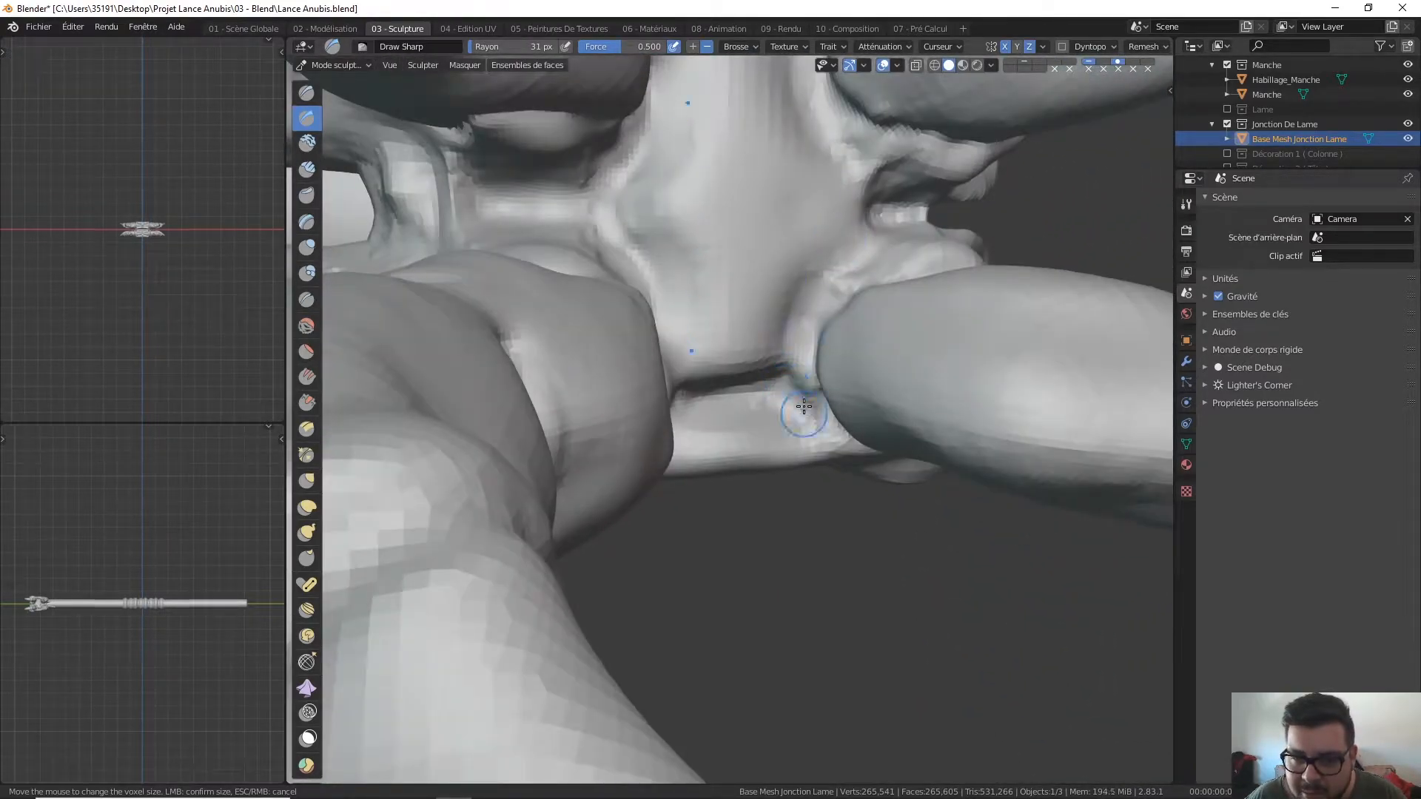
middle_drag(819, 439, 811, 362)
mouse_move(820, 417)
middle_down()
mouse_move(763, 248)
mouse_move(790, 184)
mouse_move(442, 463)
mouse_move(523, 476)
mouse_move(576, 397)
mouse_move(563, 440)
mouse_move(586, 364)
middle_up()
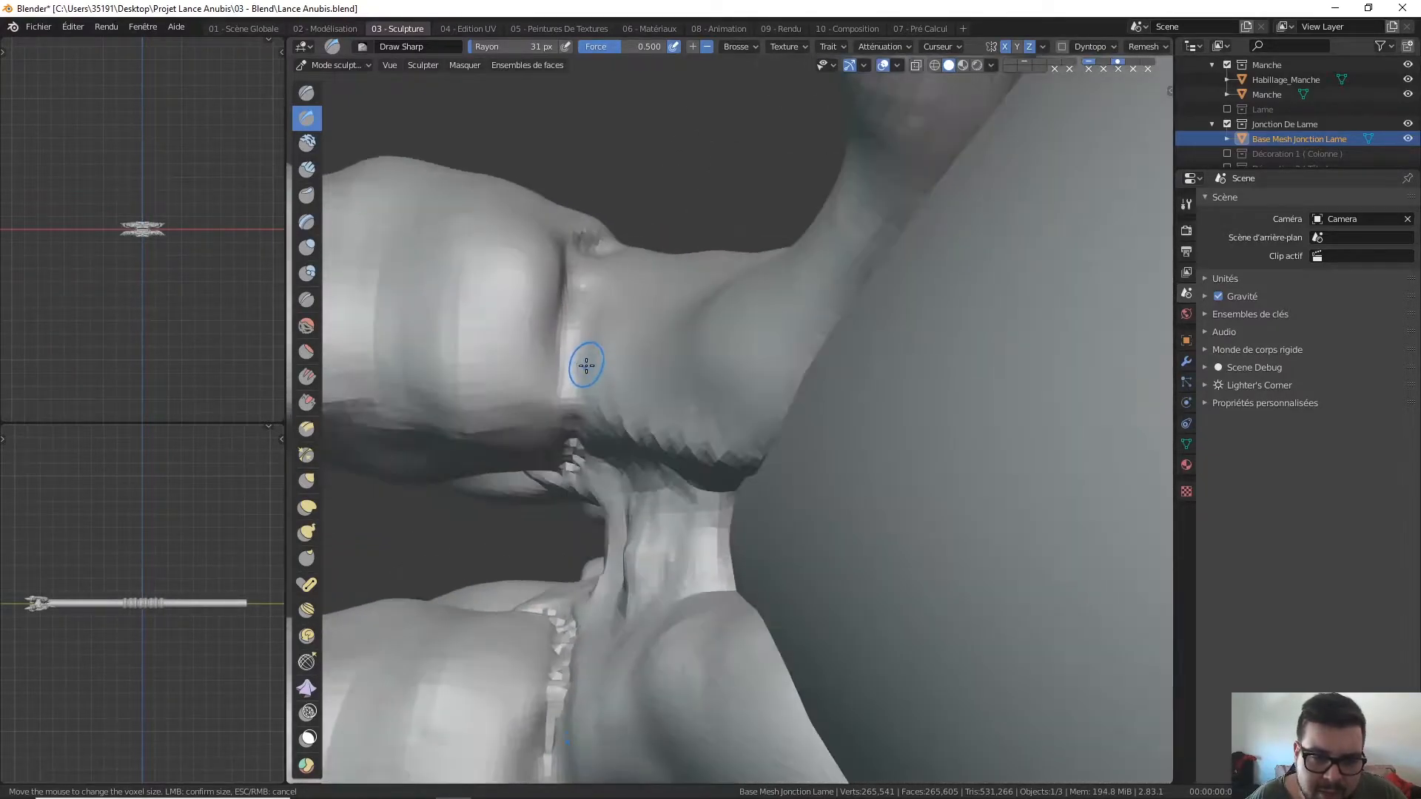
middle_drag(569, 471, 604, 397)
mouse_move(536, 430)
middle_down()
mouse_move(621, 396)
mouse_move(620, 375)
mouse_move(669, 422)
mouse_move(650, 469)
mouse_move(761, 496)
mouse_move(715, 486)
mouse_move(614, 590)
middle_up()
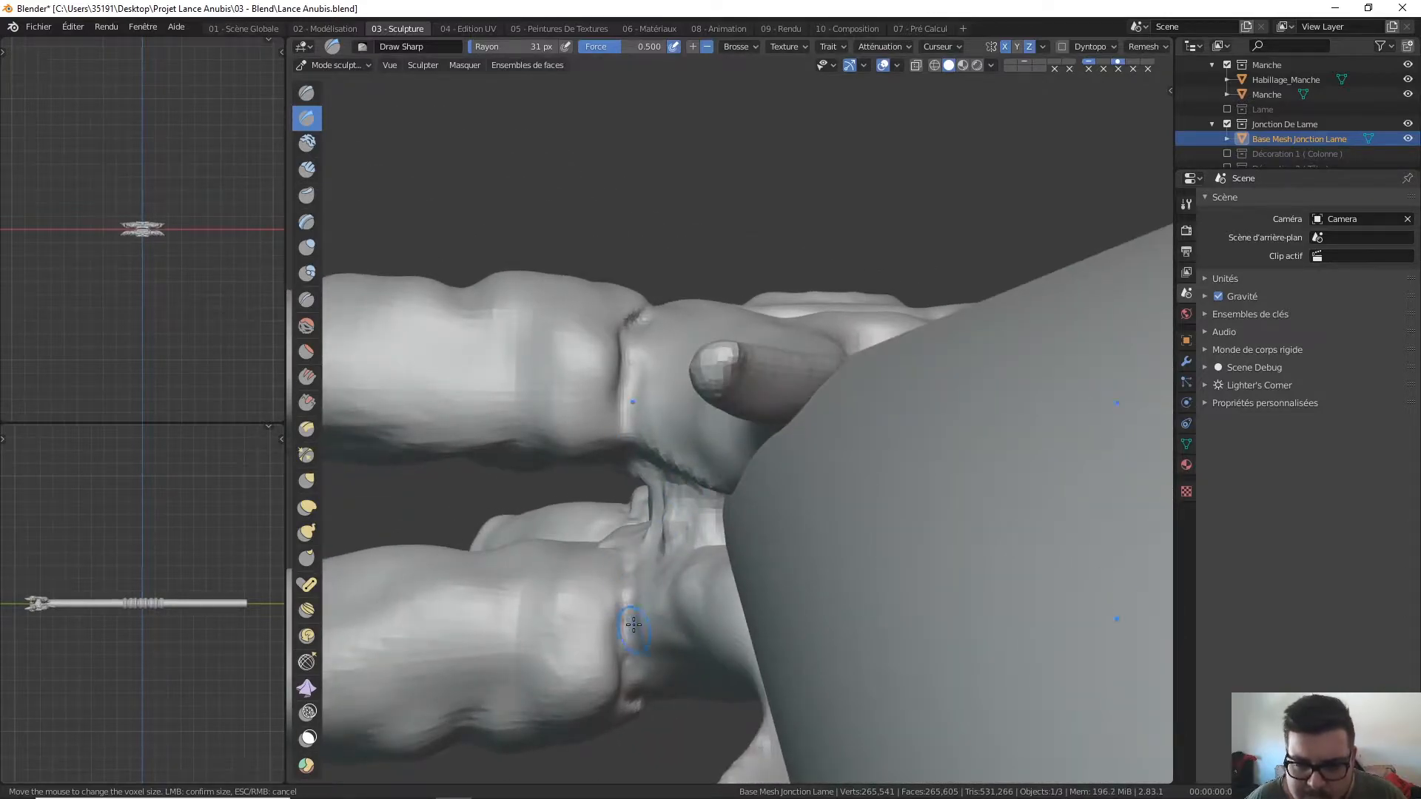
Step: Smooth the pixelated rim around the large hollow at the blade end of the junction
scroll(685, 494, down, 3)
middle_drag(742, 370, 663, 454)
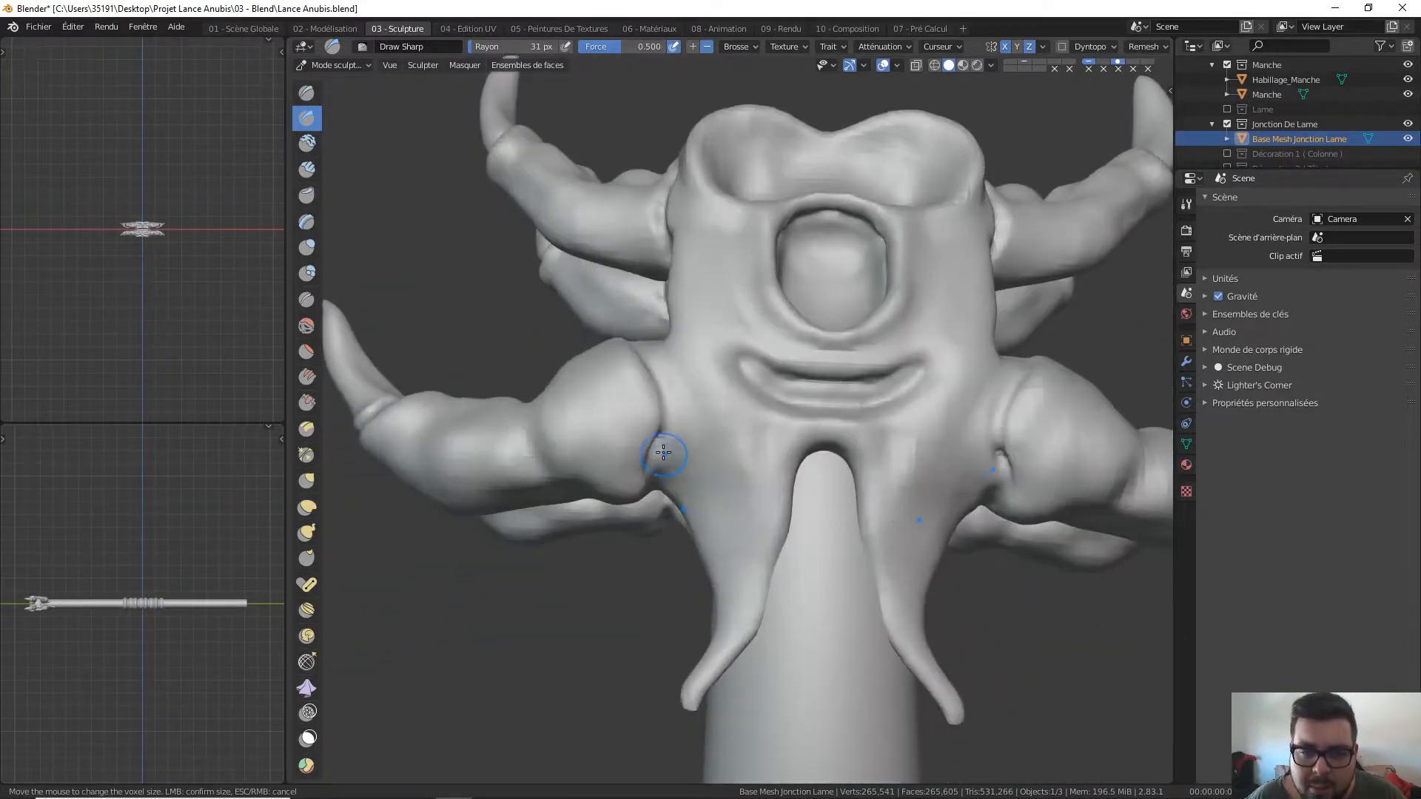
middle_drag(748, 360, 761, 362)
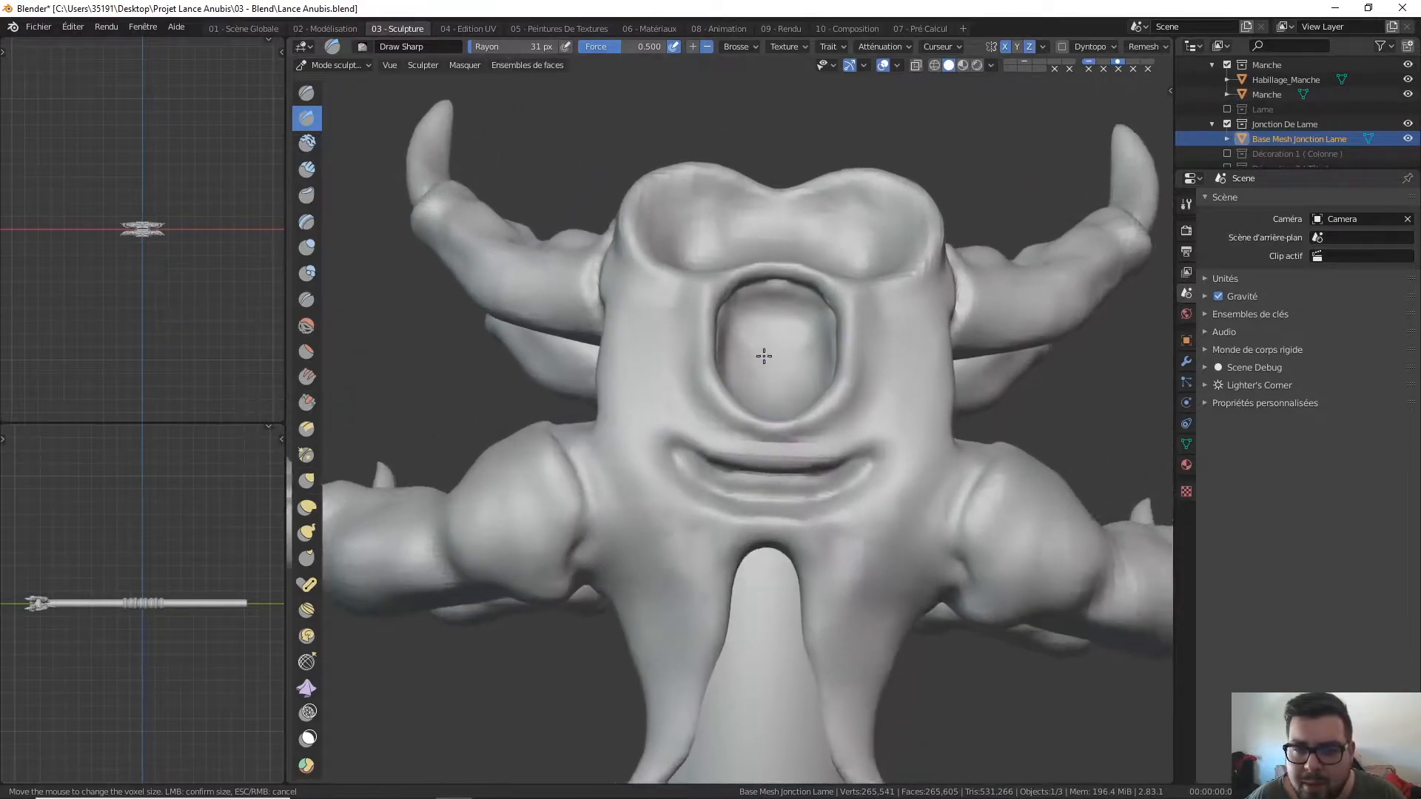
scroll(776, 314, up, 2)
middle_drag(796, 238, 803, 350)
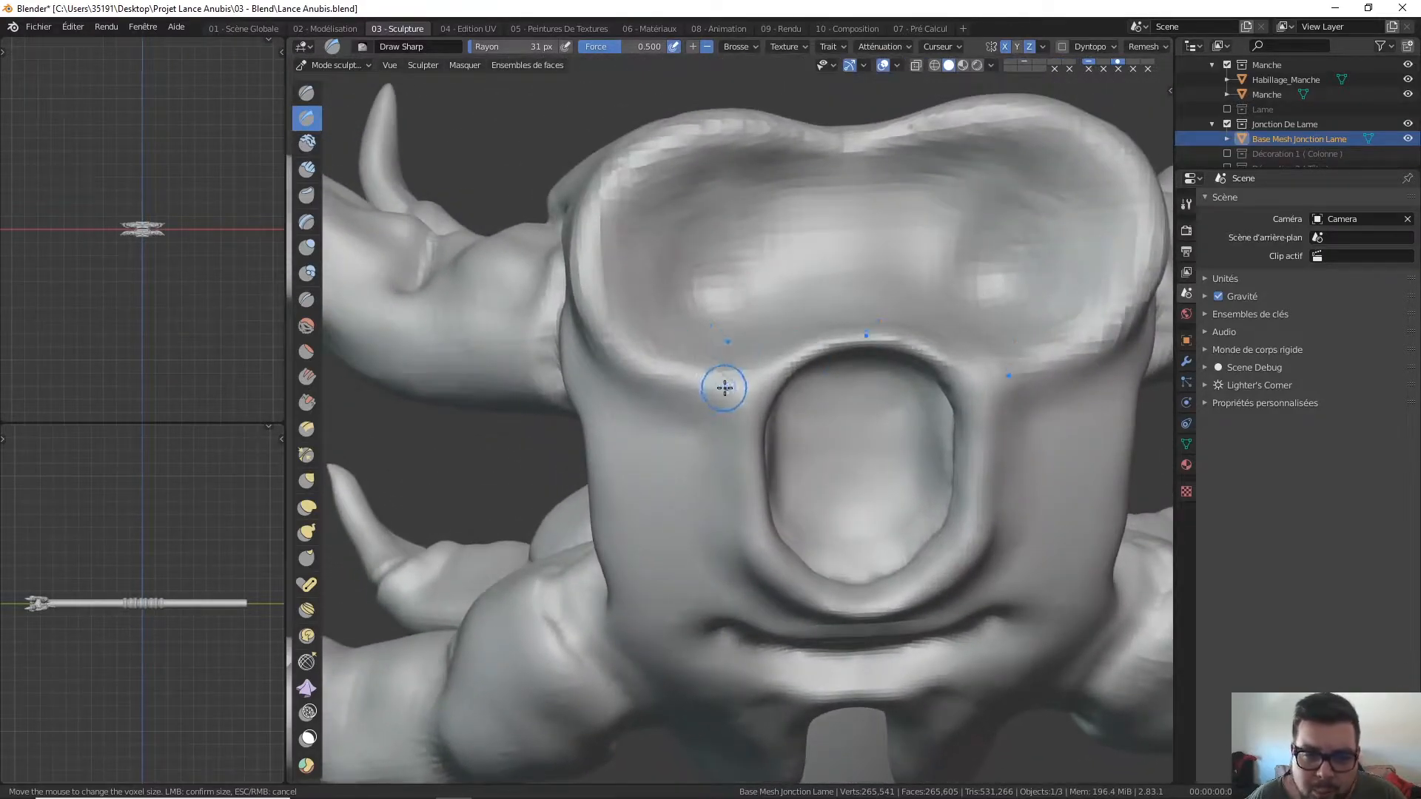
mouse_move(687, 388)
mouse_down()
mouse_move(591, 321)
mouse_move(580, 211)
mouse_up()
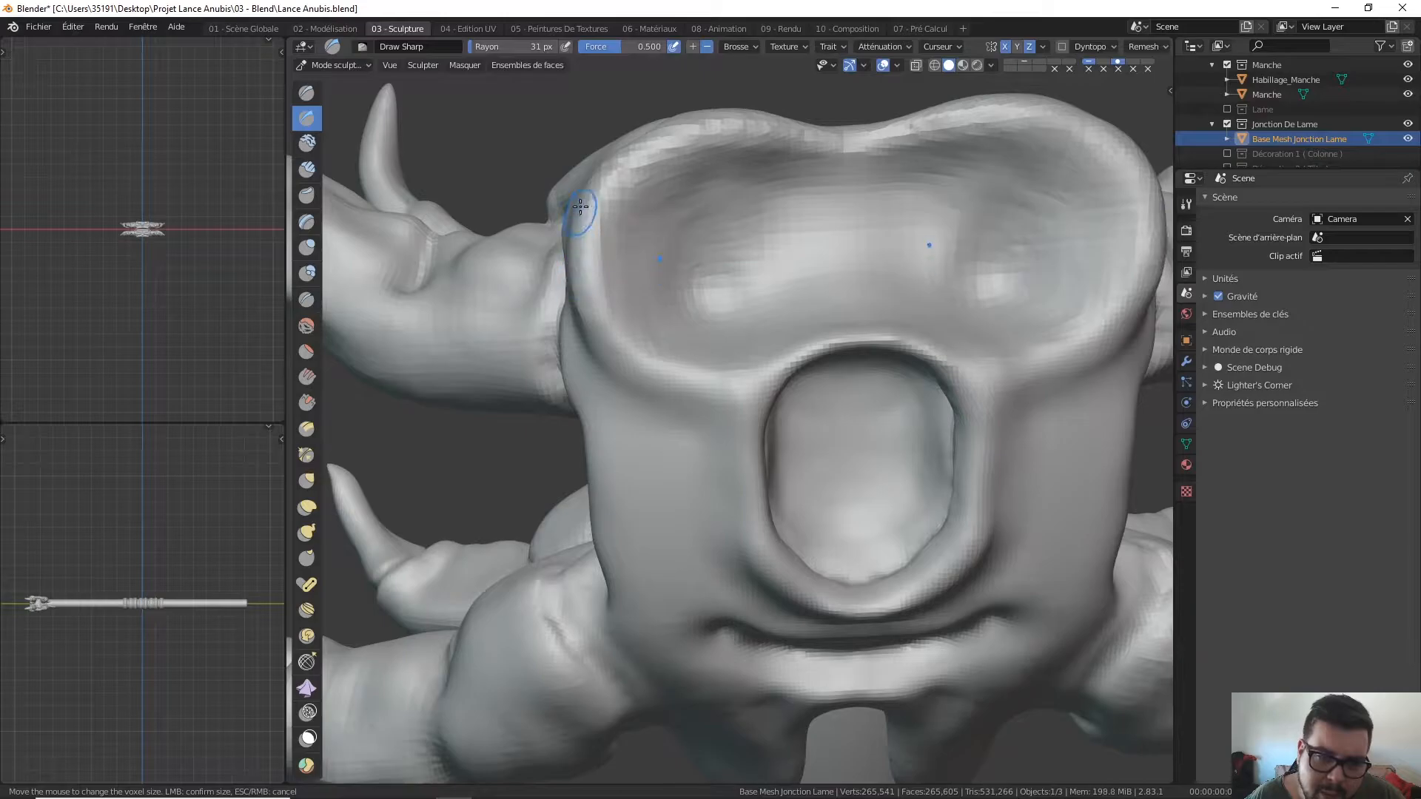
mouse_move(648, 161)
mouse_down()
mouse_move(730, 127)
mouse_move(842, 135)
mouse_move(809, 141)
mouse_up()
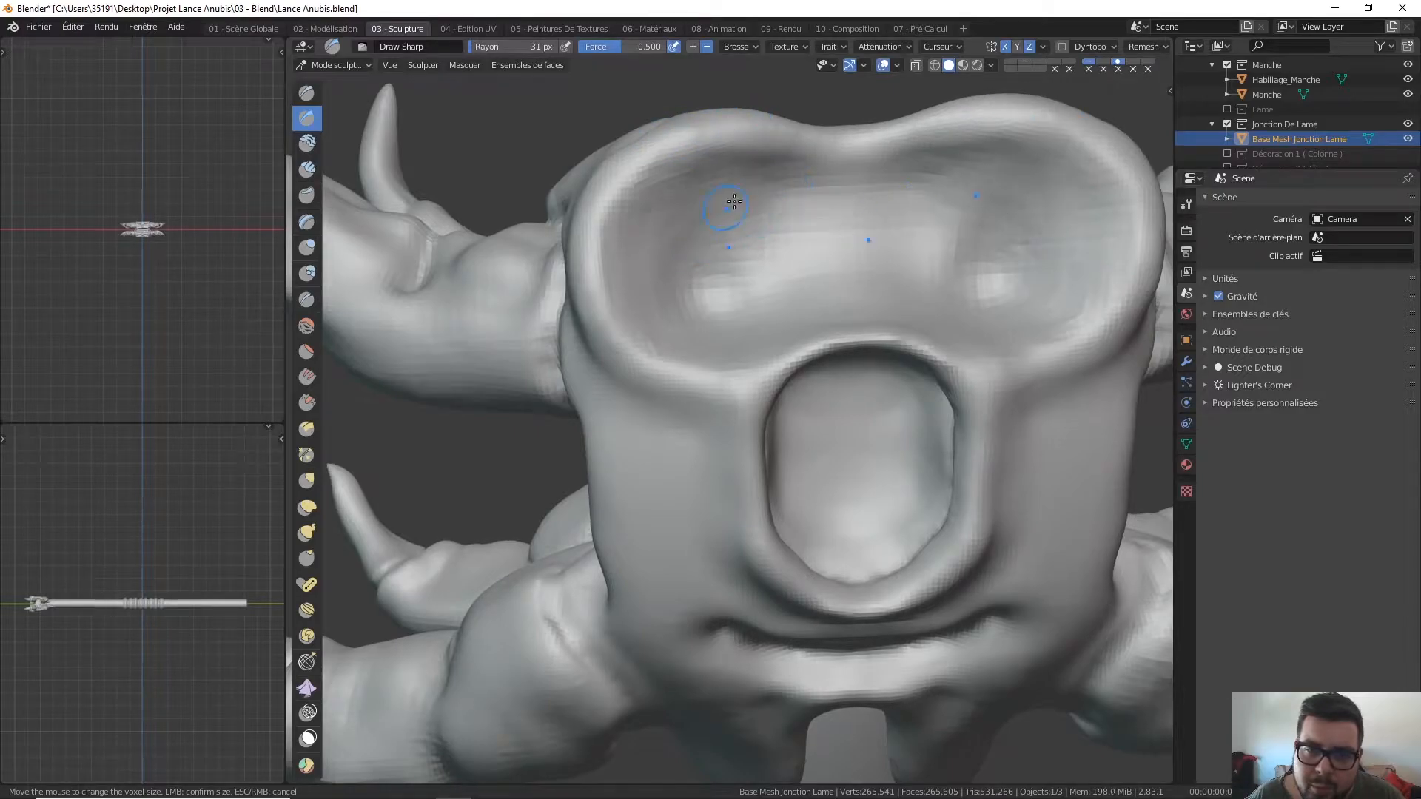
Step: Set the brush radius to 62 px and smooth the inside surface of the large hollow
key(f)
click(776, 250)
shift+drag(797, 247, 703, 300)
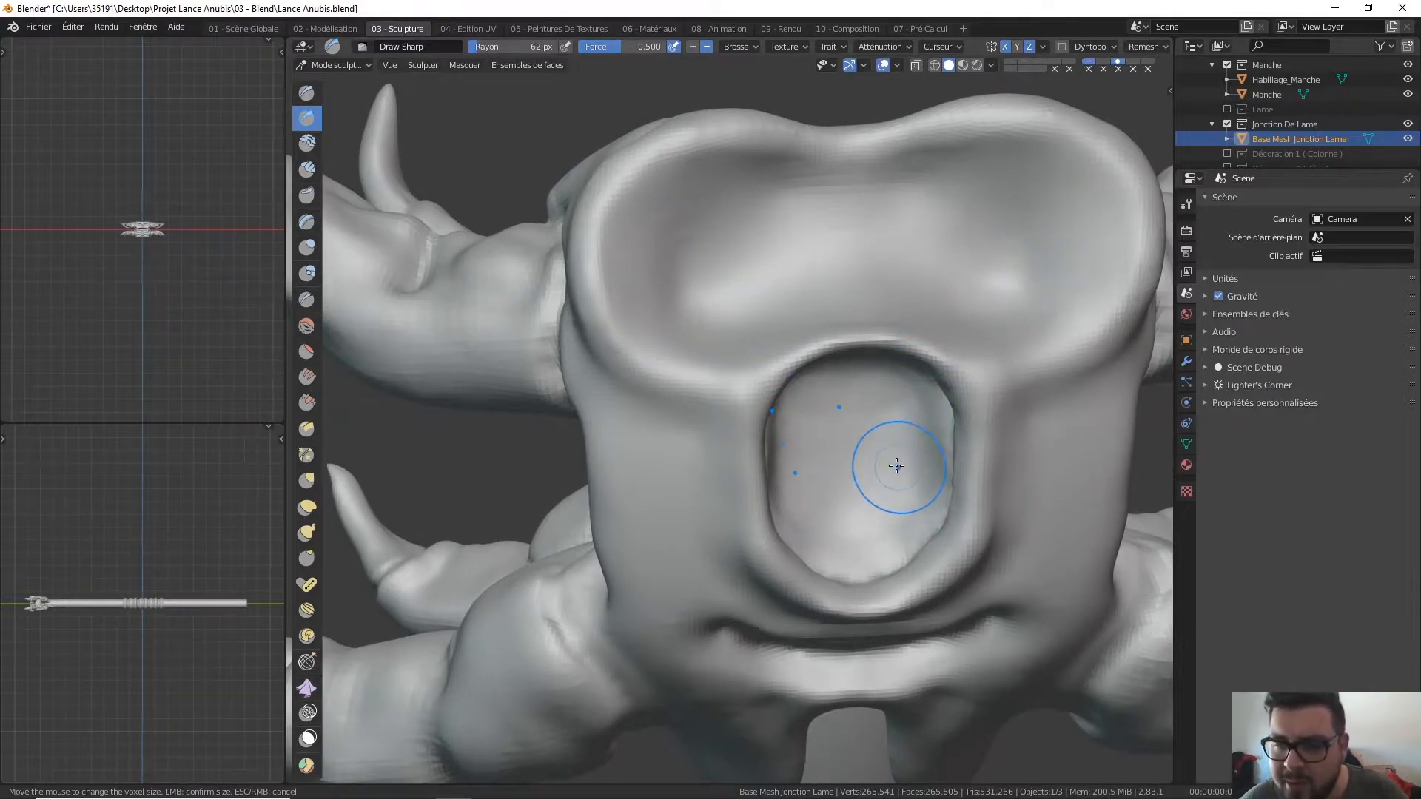
Step: Smooth the jagged inner walls on both sides of the junction, viewed from inside the handle
mouse_move(852, 421)
middle_down()
mouse_move(802, 428)
mouse_move(819, 277)
middle_up()
middle_drag(789, 325, 784, 240)
key(KP_1)
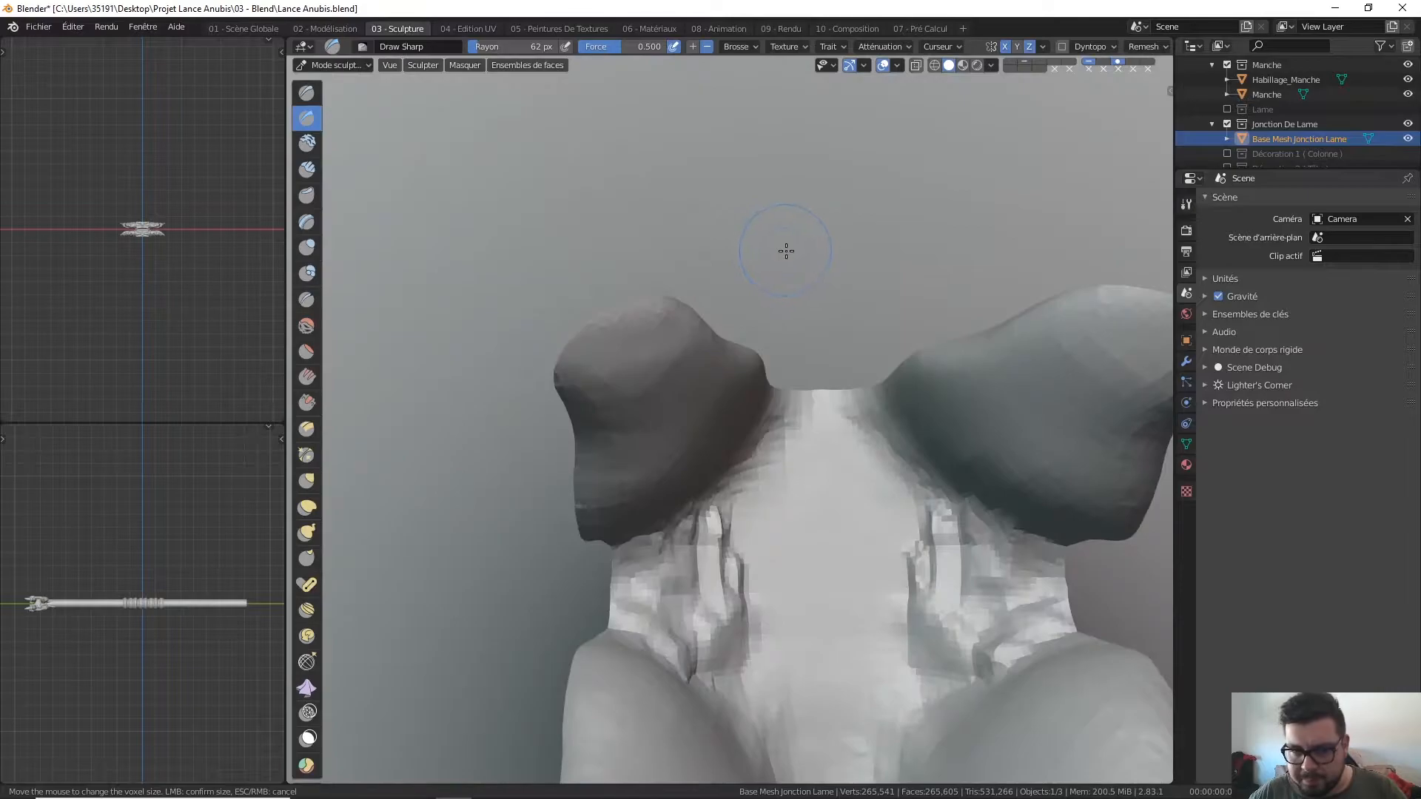
scroll(788, 296, up, 2)
middle_drag(786, 291, 783, 287)
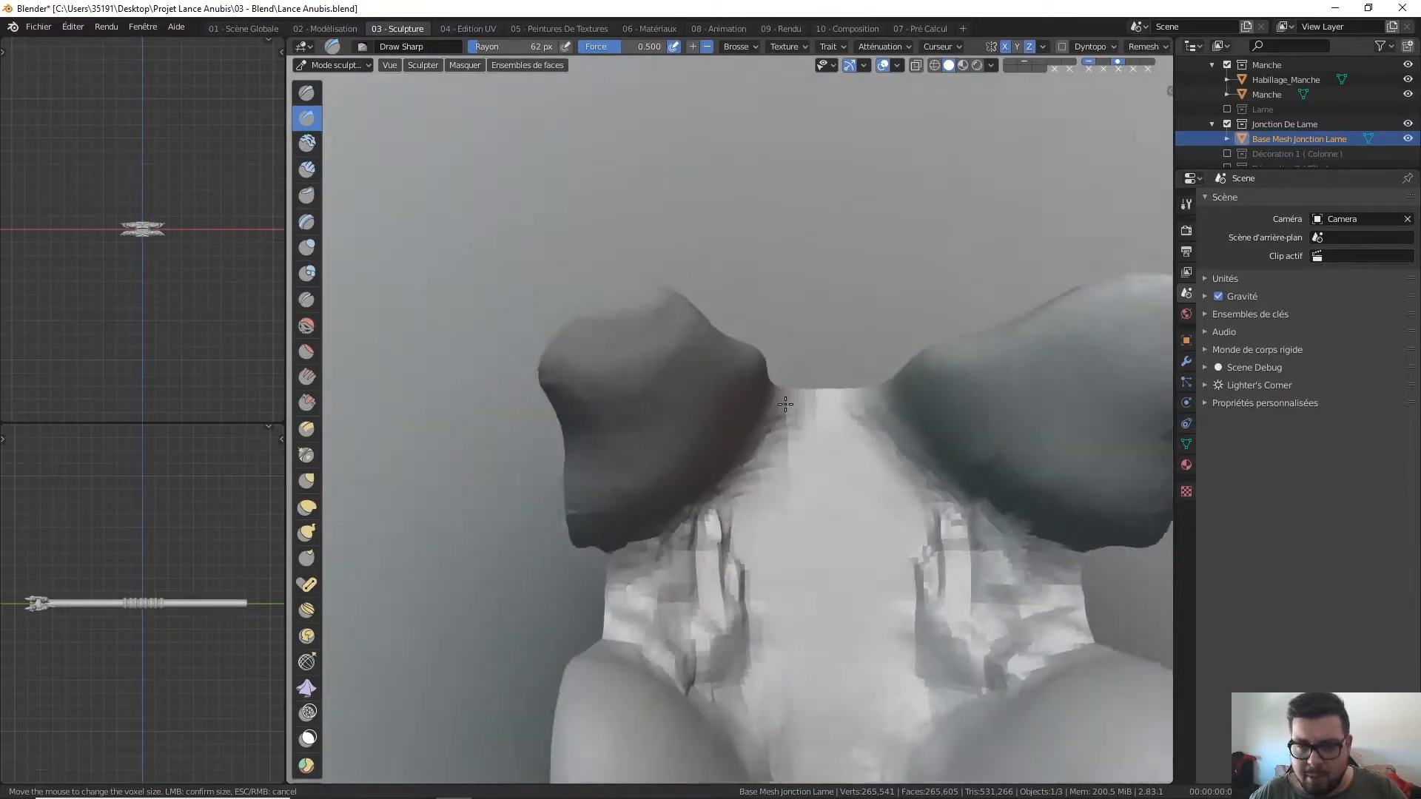
scroll(769, 348, down, 2)
mouse_move(751, 433)
middle_down()
mouse_move(737, 371)
mouse_move(715, 368)
middle_up()
scroll(714, 368, up, 1)
scroll(709, 404, down, 1)
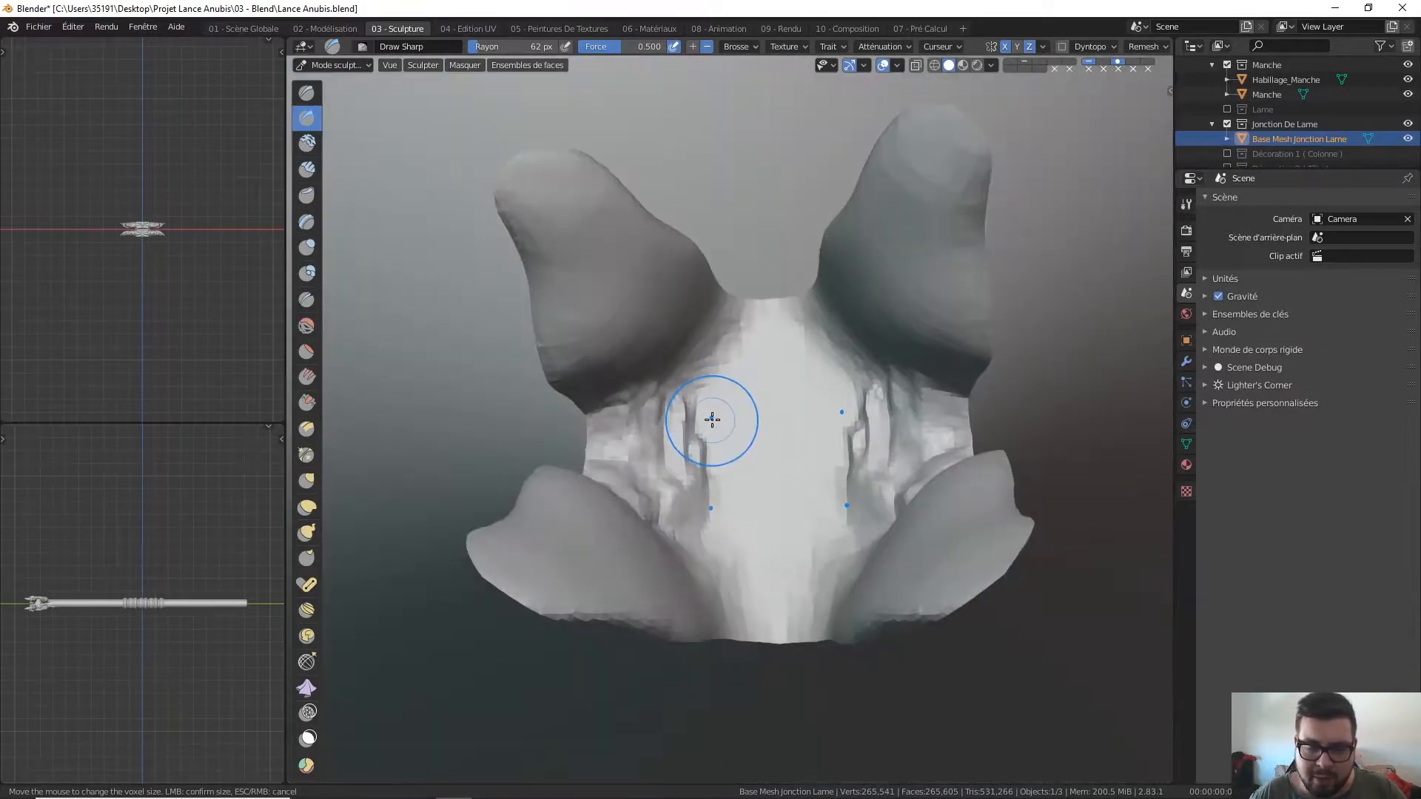
middle_drag(711, 420, 717, 397)
shift+drag(685, 394, 614, 444)
mouse_move(646, 522)
shift+mouse_down()
mouse_move(689, 512)
mouse_move(563, 461)
shift+mouse_up()
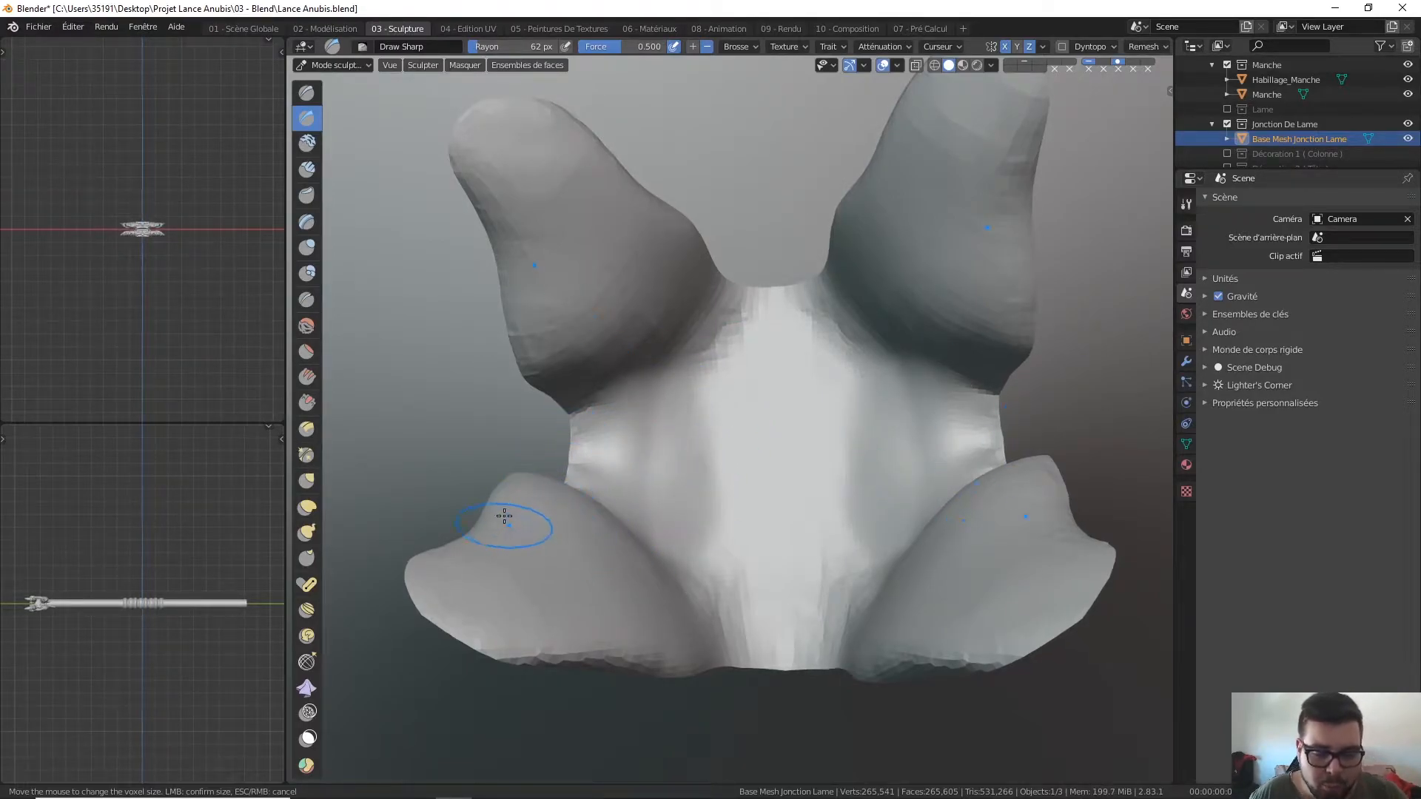
Step: Pull the protruding lobes out of the handle's interior using the Grab brush with a 183 px radius
click(306, 480)
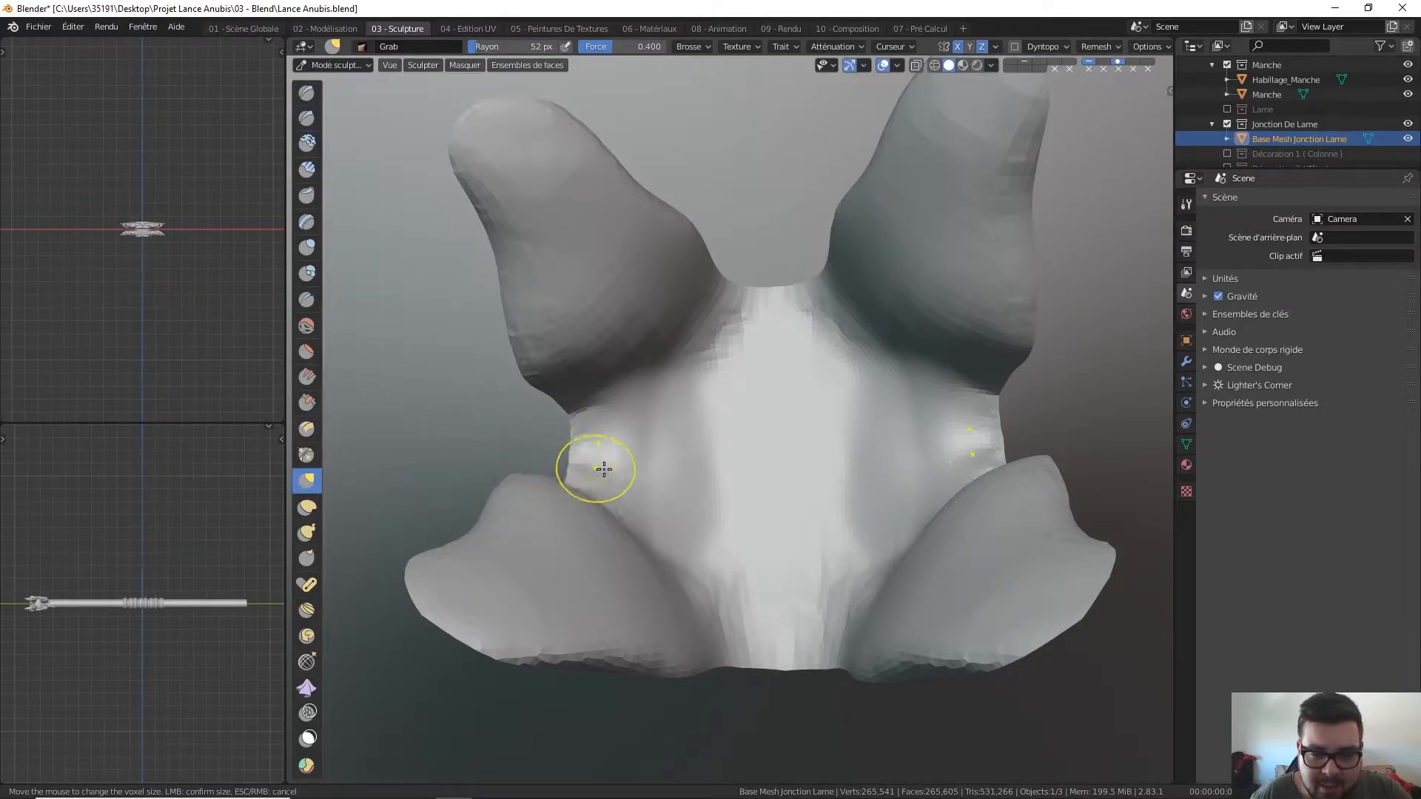
key(f)
click(704, 506)
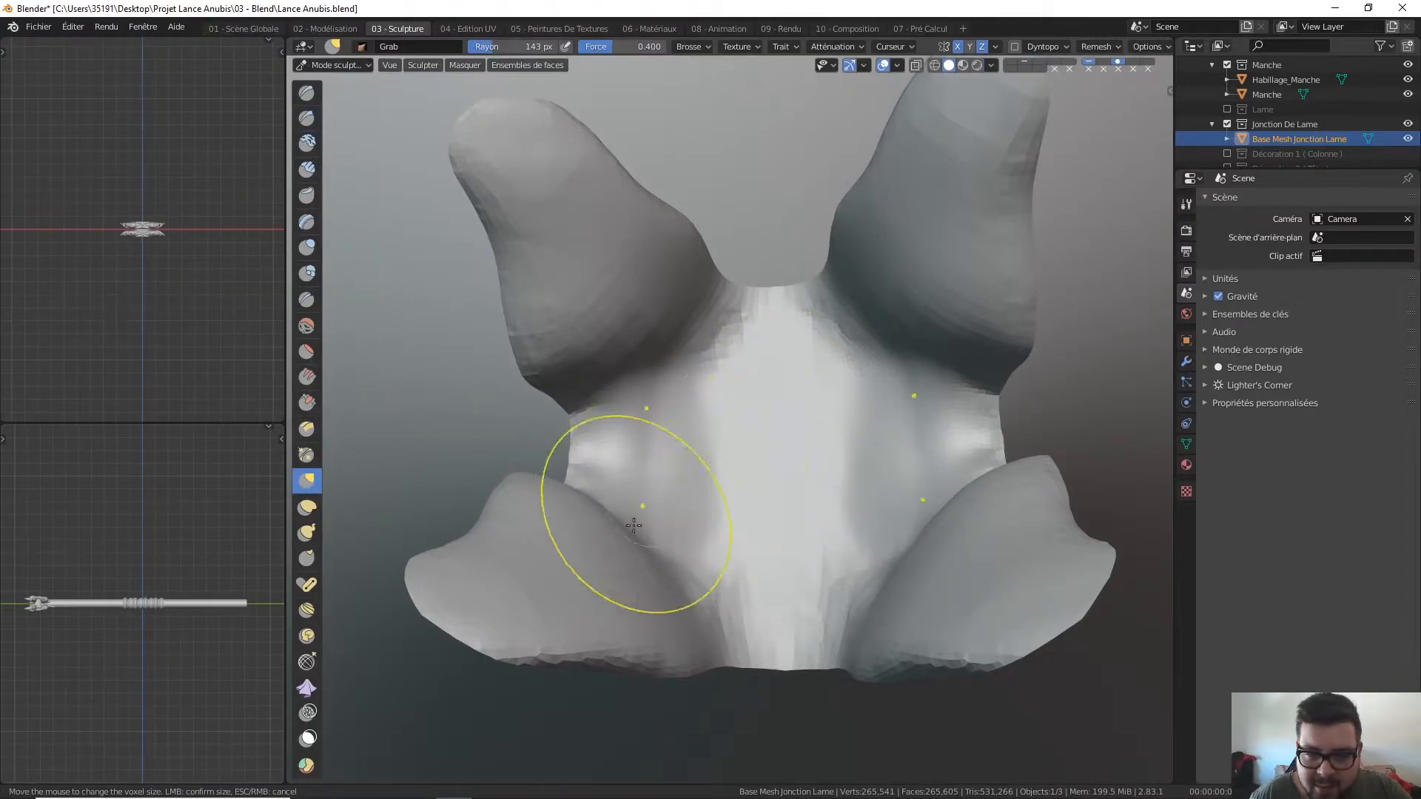
key(f)
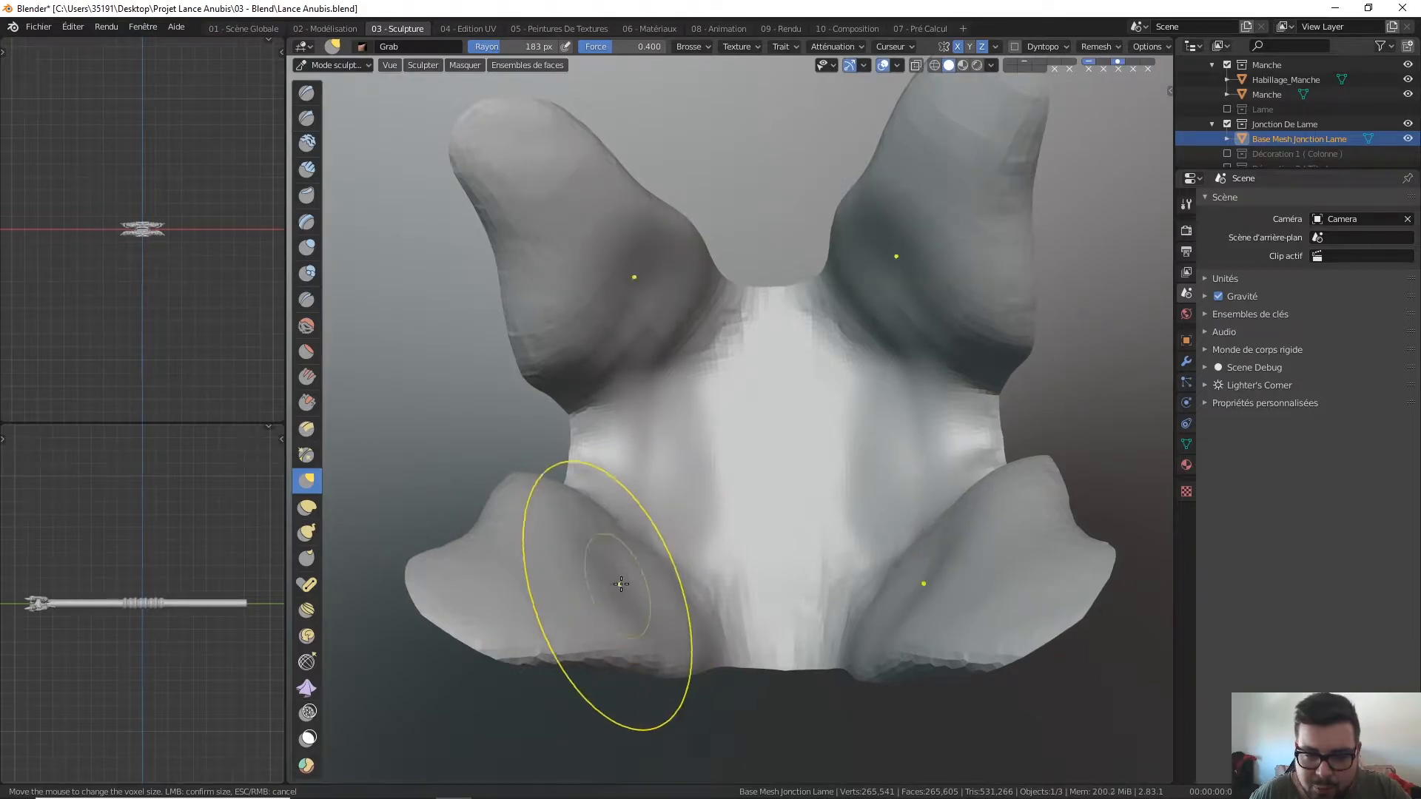
click(673, 603)
mouse_move(673, 604)
mouse_down()
mouse_move(603, 653)
mouse_move(489, 655)
mouse_move(508, 603)
mouse_move(499, 570)
mouse_move(558, 517)
mouse_move(577, 542)
mouse_move(566, 569)
mouse_move(615, 603)
mouse_move(626, 636)
mouse_up()
mouse_move(544, 607)
mouse_down()
mouse_move(622, 642)
mouse_move(534, 592)
mouse_up()
drag(470, 145, 479, 182)
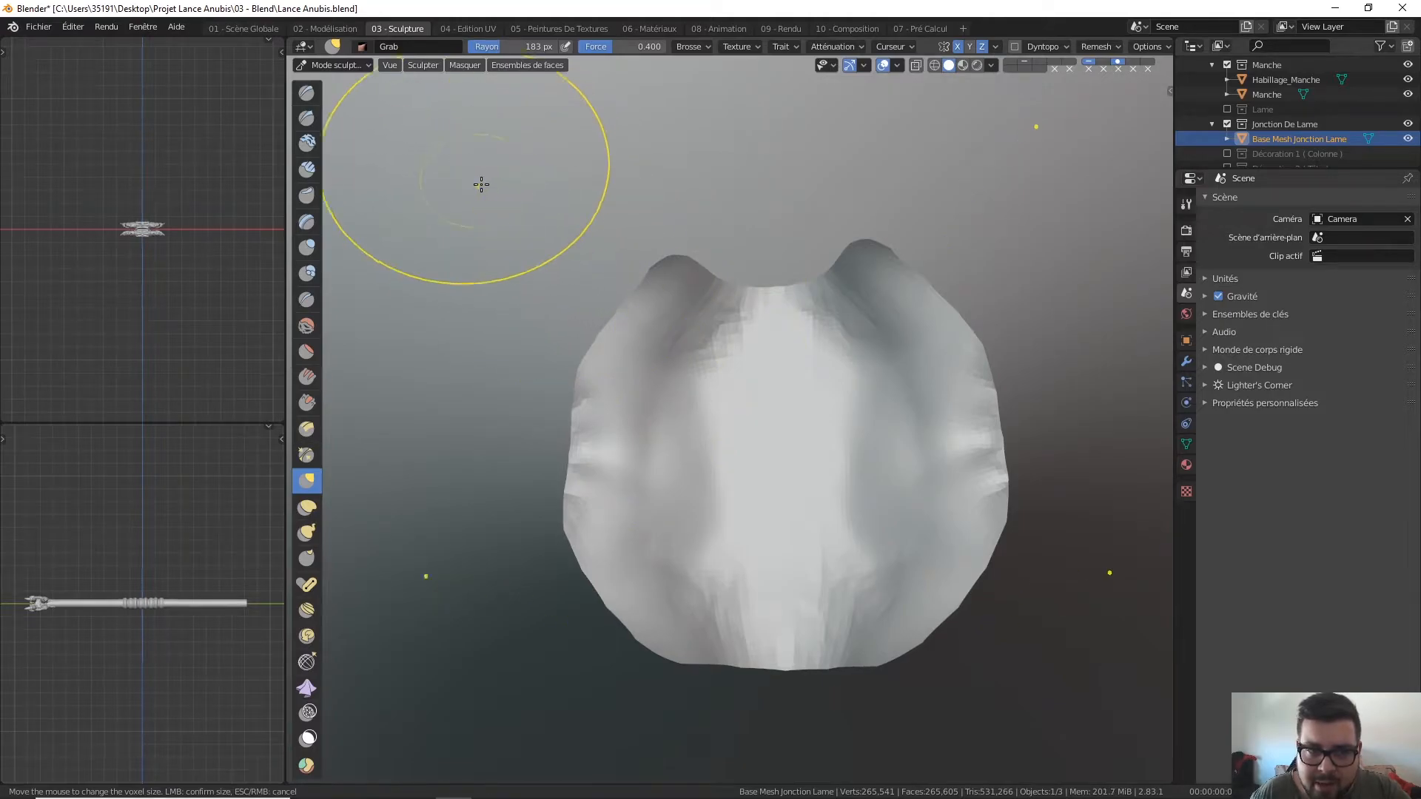
Step: Build up the junction surface inside the handle using the Blob brush with a 222 px radius
scroll(748, 324, down, 6)
scroll(777, 344, up, 5)
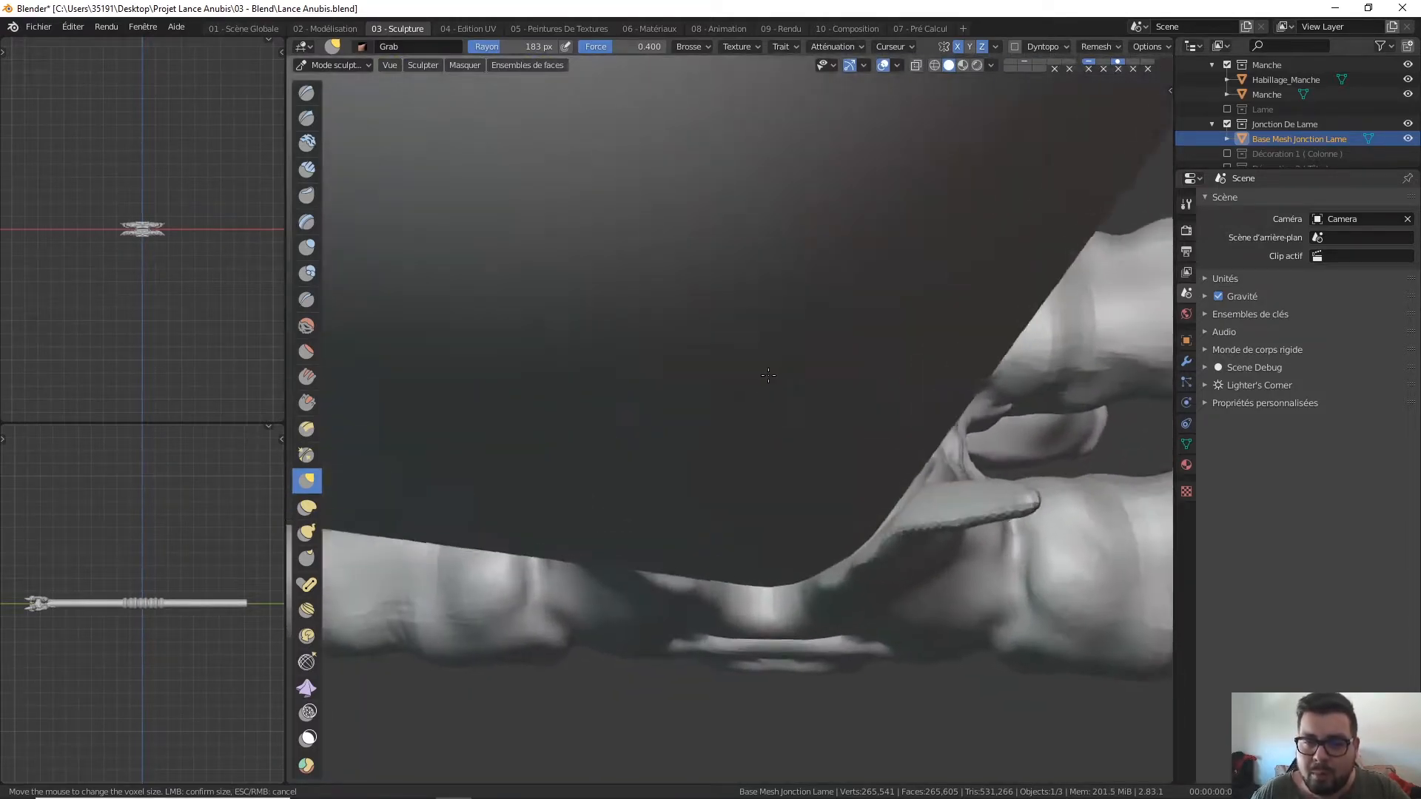
shift+middle_drag(779, 344, 789, 386)
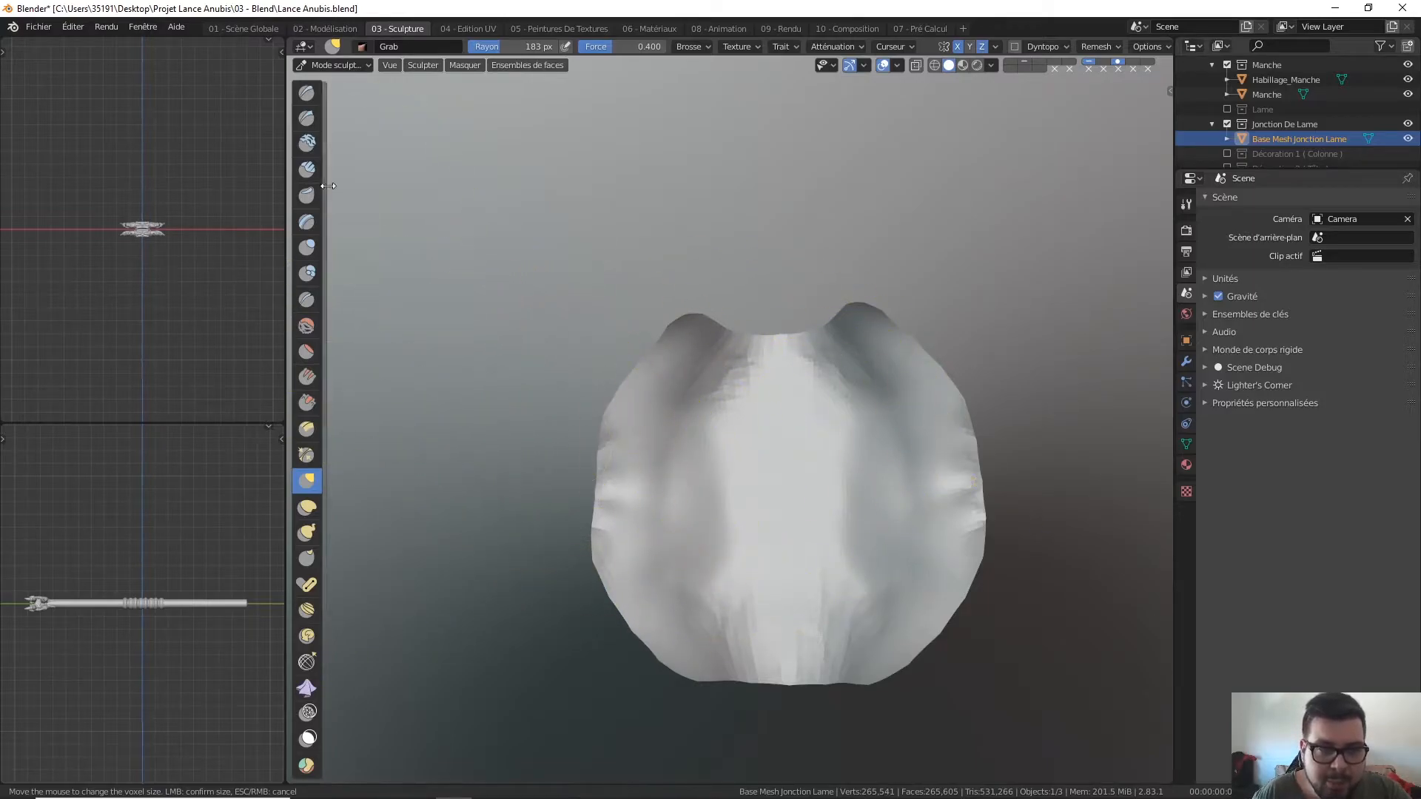
click(307, 273)
key(f)
click(810, 450)
mouse_move(789, 441)
mouse_down()
mouse_move(783, 409)
mouse_move(752, 393)
mouse_move(710, 473)
mouse_move(739, 434)
mouse_move(740, 459)
mouse_move(701, 482)
mouse_move(689, 470)
mouse_move(740, 489)
mouse_move(882, 457)
mouse_move(935, 419)
mouse_move(970, 483)
mouse_move(923, 464)
mouse_up()
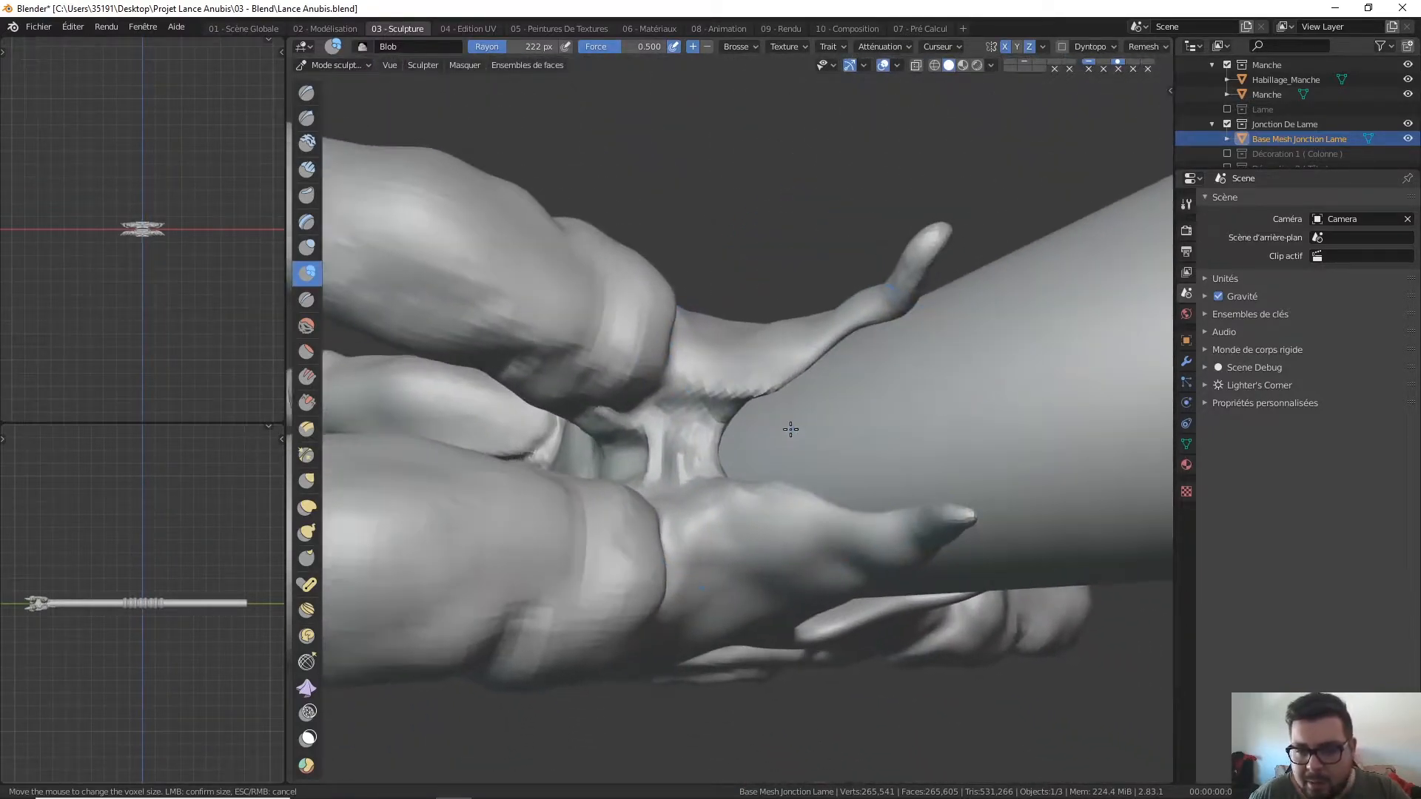
Step: Switch to the Draw sculpting brush and set its radius to 52 px
mouse_move(791, 430)
middle_down()
mouse_move(746, 419)
mouse_move(662, 450)
middle_up()
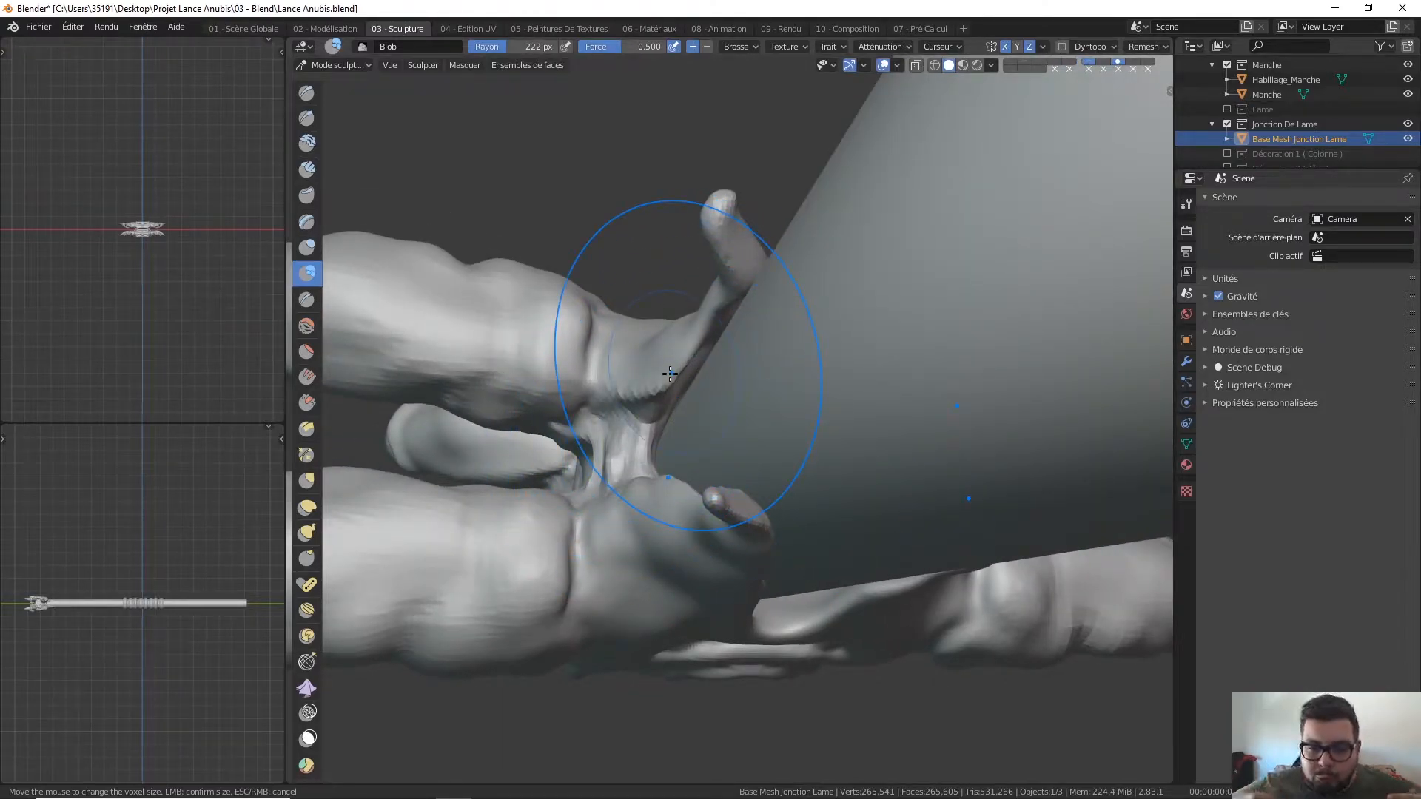
mouse_move(672, 379)
middle_down()
mouse_move(680, 407)
mouse_move(704, 304)
mouse_move(710, 336)
mouse_move(685, 368)
mouse_move(672, 450)
mouse_move(704, 444)
mouse_move(631, 415)
mouse_move(770, 406)
mouse_move(804, 382)
mouse_move(634, 301)
middle_up()
key(x)
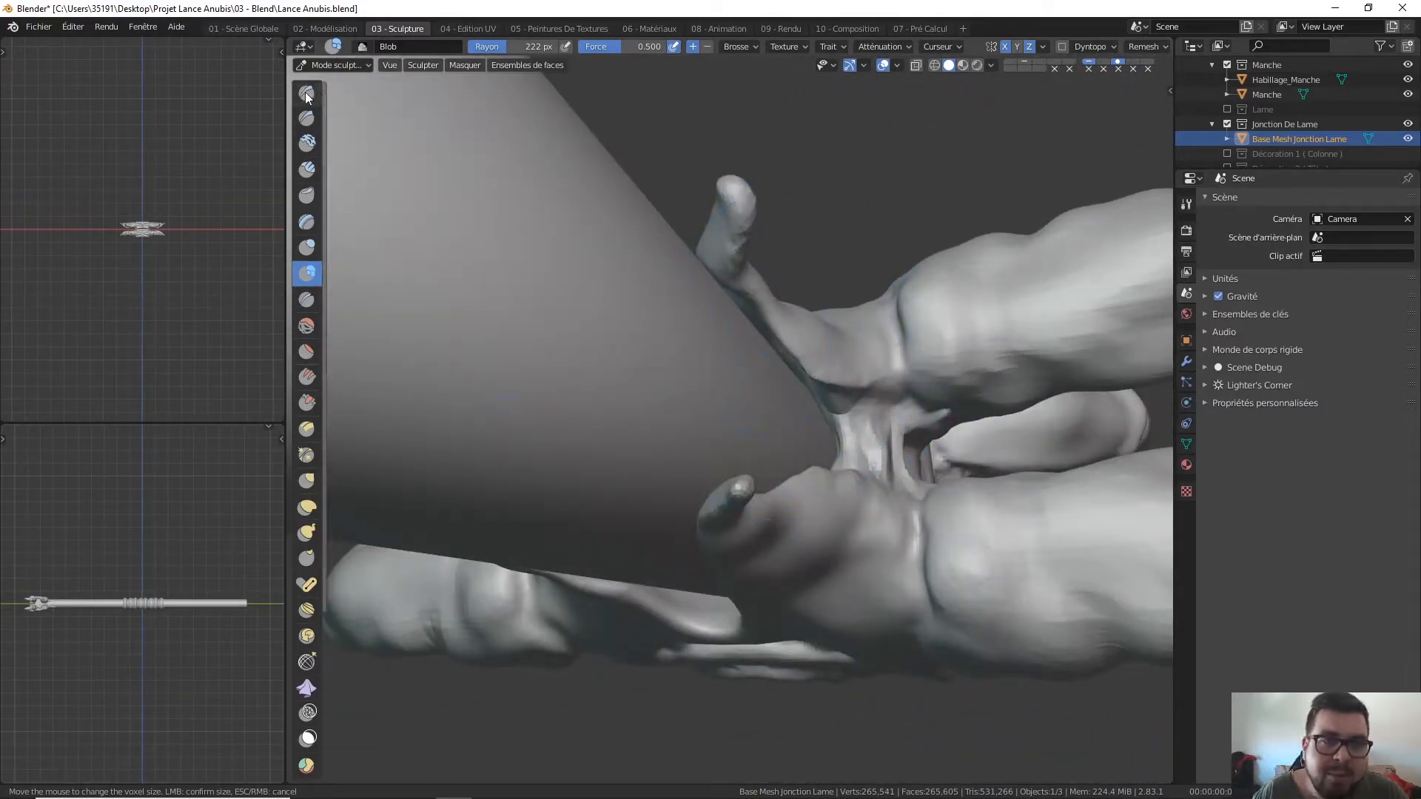
key(f)
click(706, 345)
mouse_move(790, 348)
middle_down()
mouse_move(699, 360)
mouse_move(587, 321)
middle_up()
key(f)
click(706, 353)
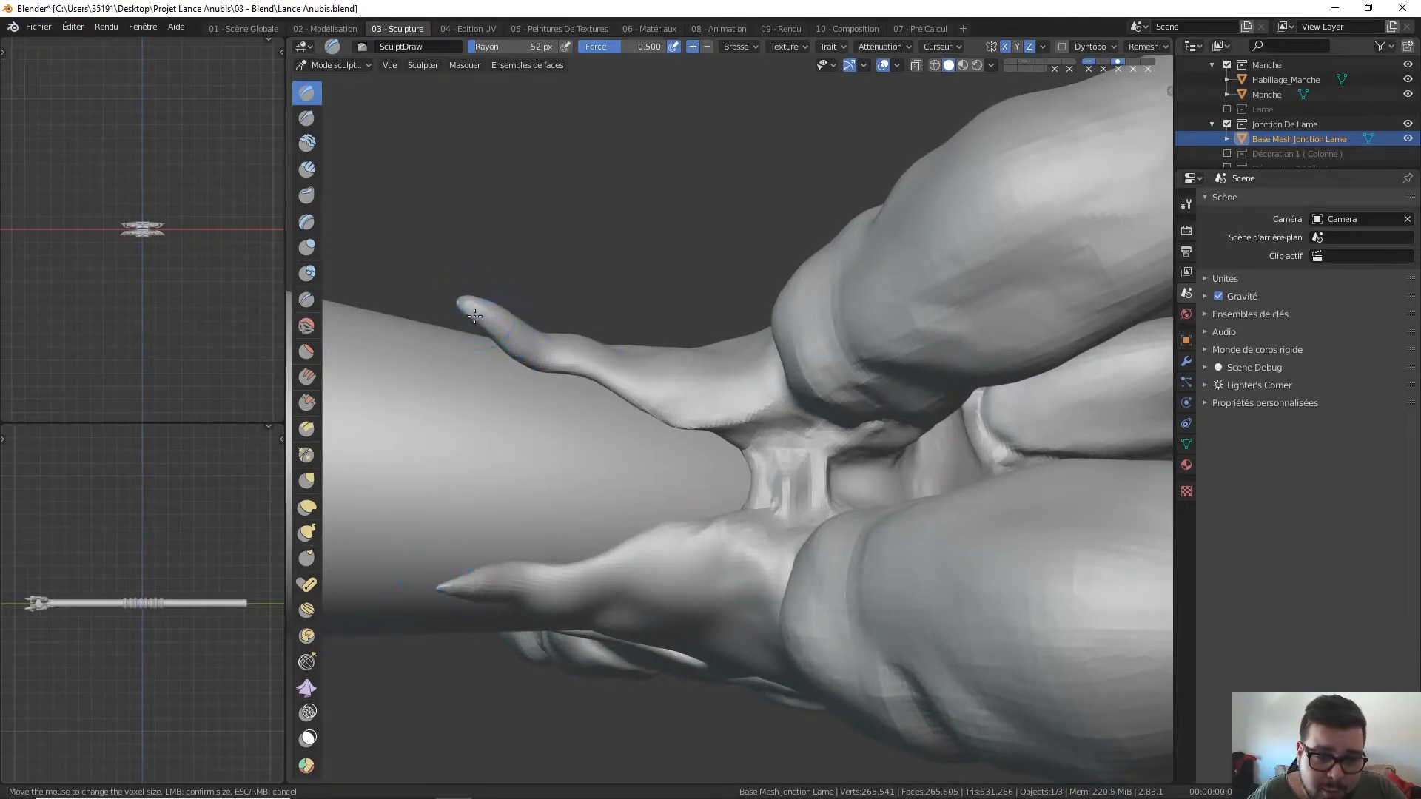
Step: Symmetrize the junction mesh from +X to -X and from +Z to -Z
middle_drag(510, 326, 519, 392)
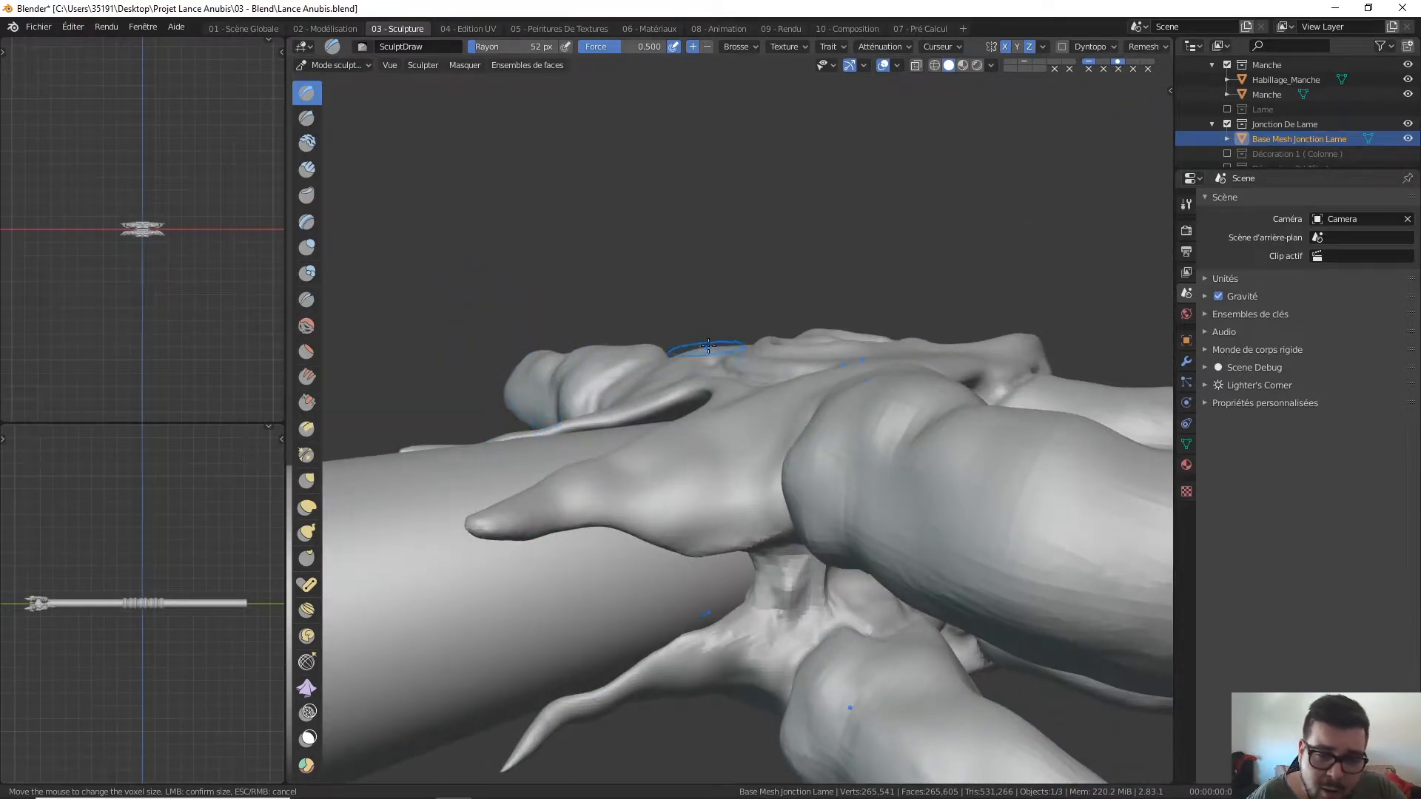
key(KP_1)
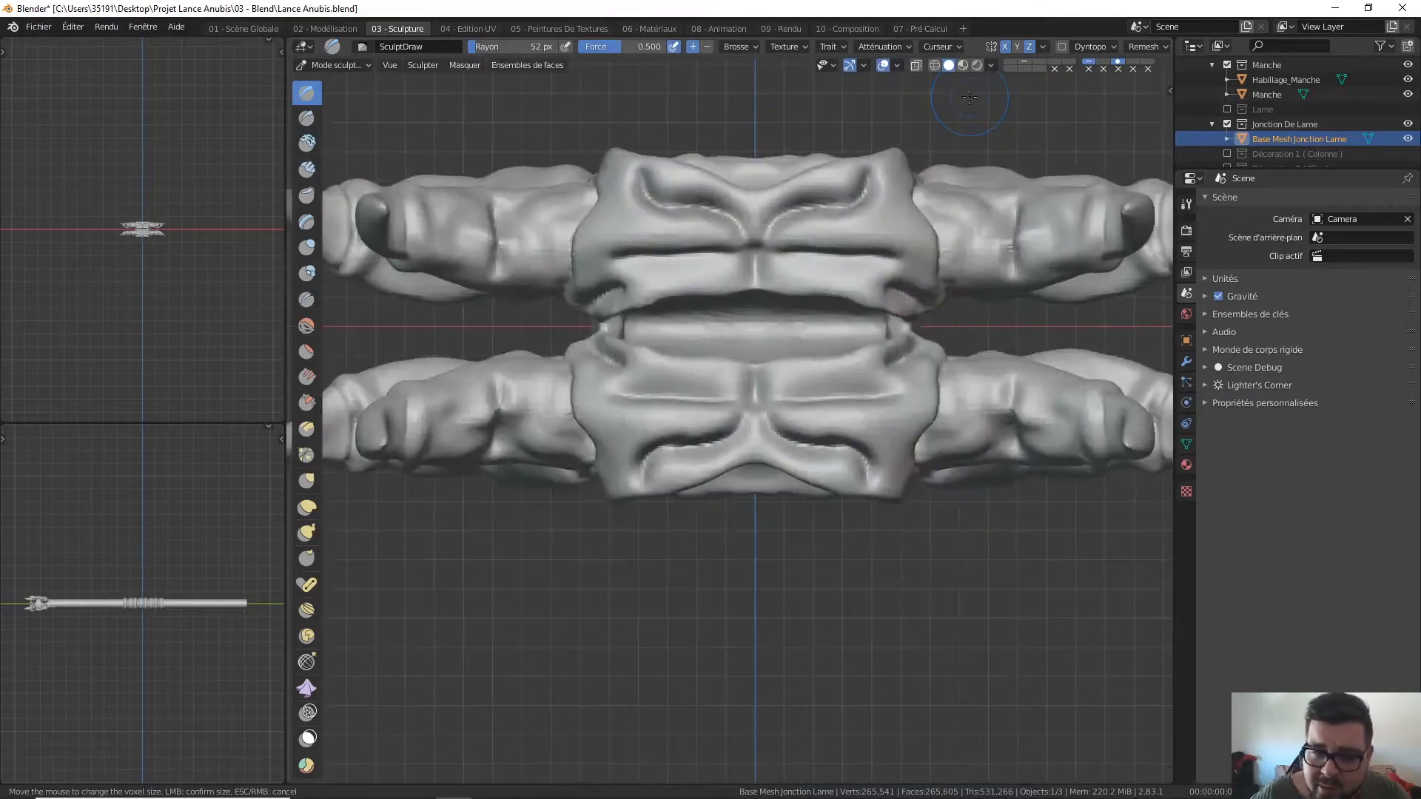
key(KP_3)
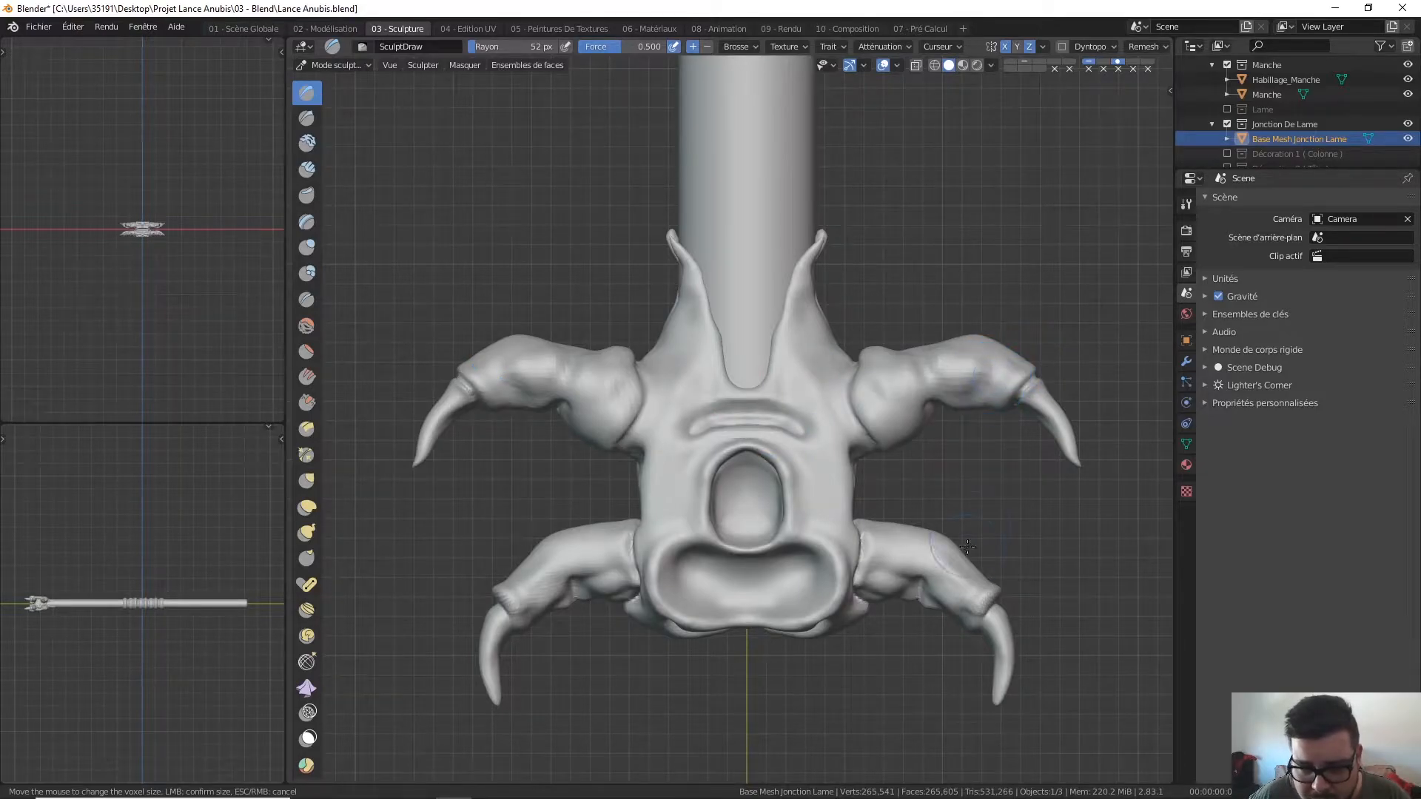
mouse_move(939, 503)
middle_down()
mouse_move(881, 498)
mouse_move(917, 532)
mouse_move(912, 504)
middle_up()
key(KP_1)
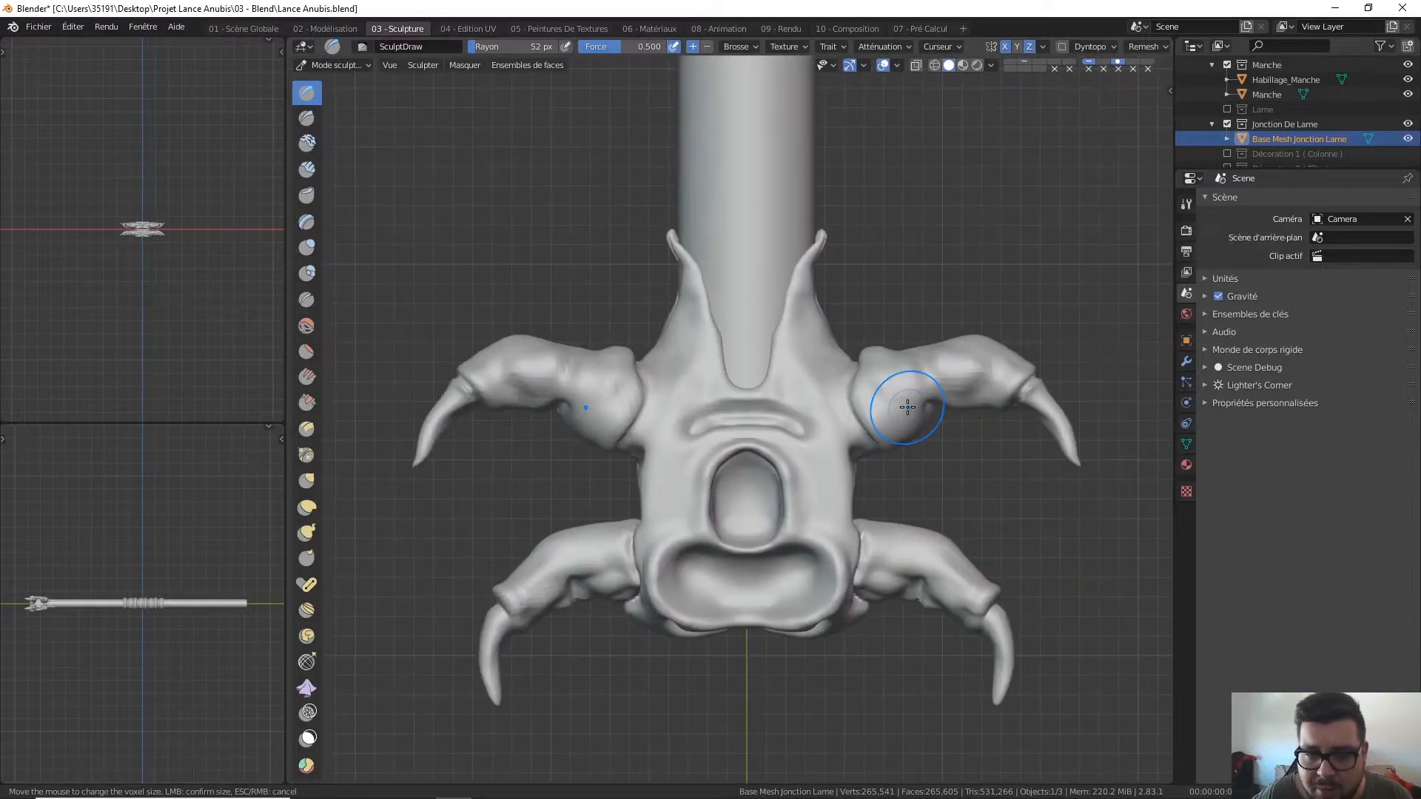
click(1044, 45)
click(1060, 270)
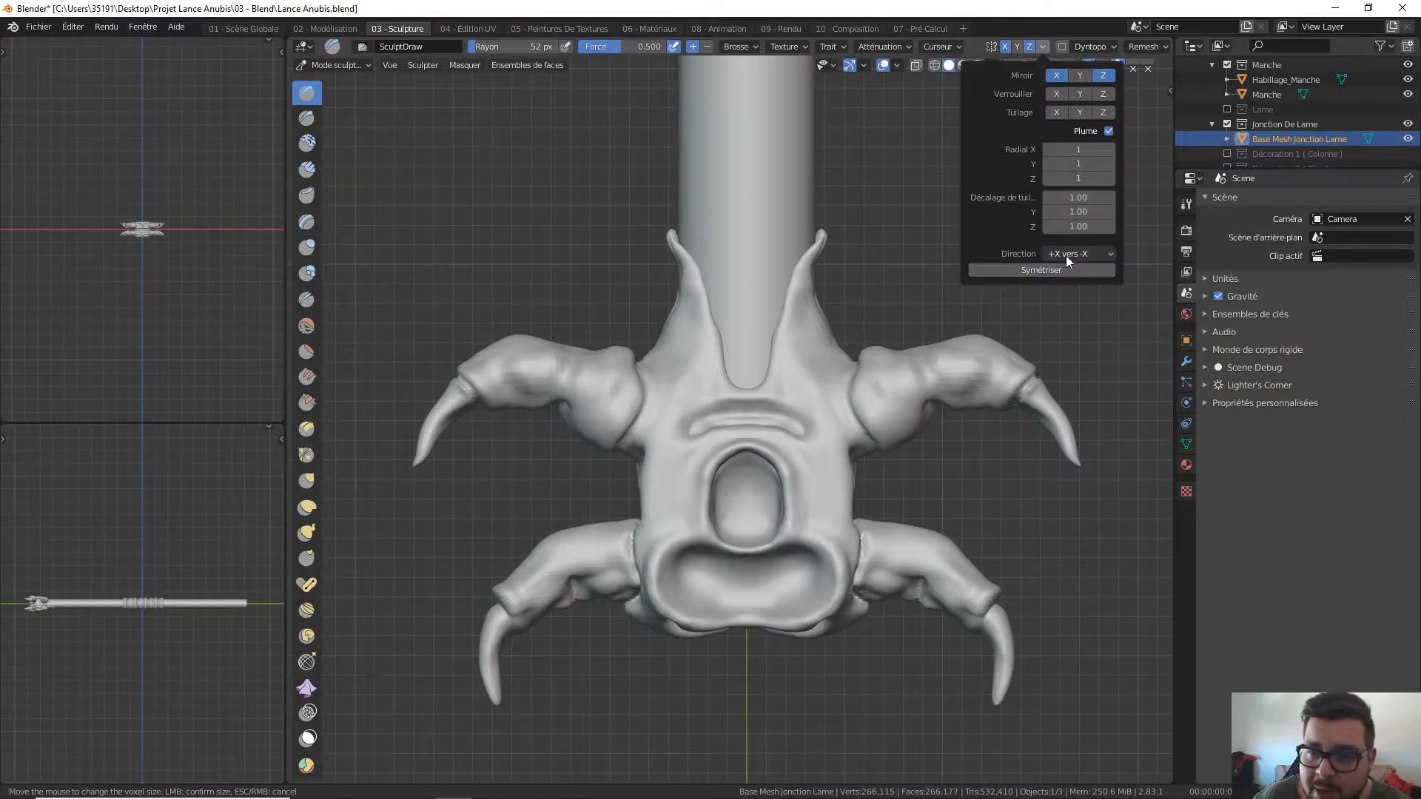
click(1044, 48)
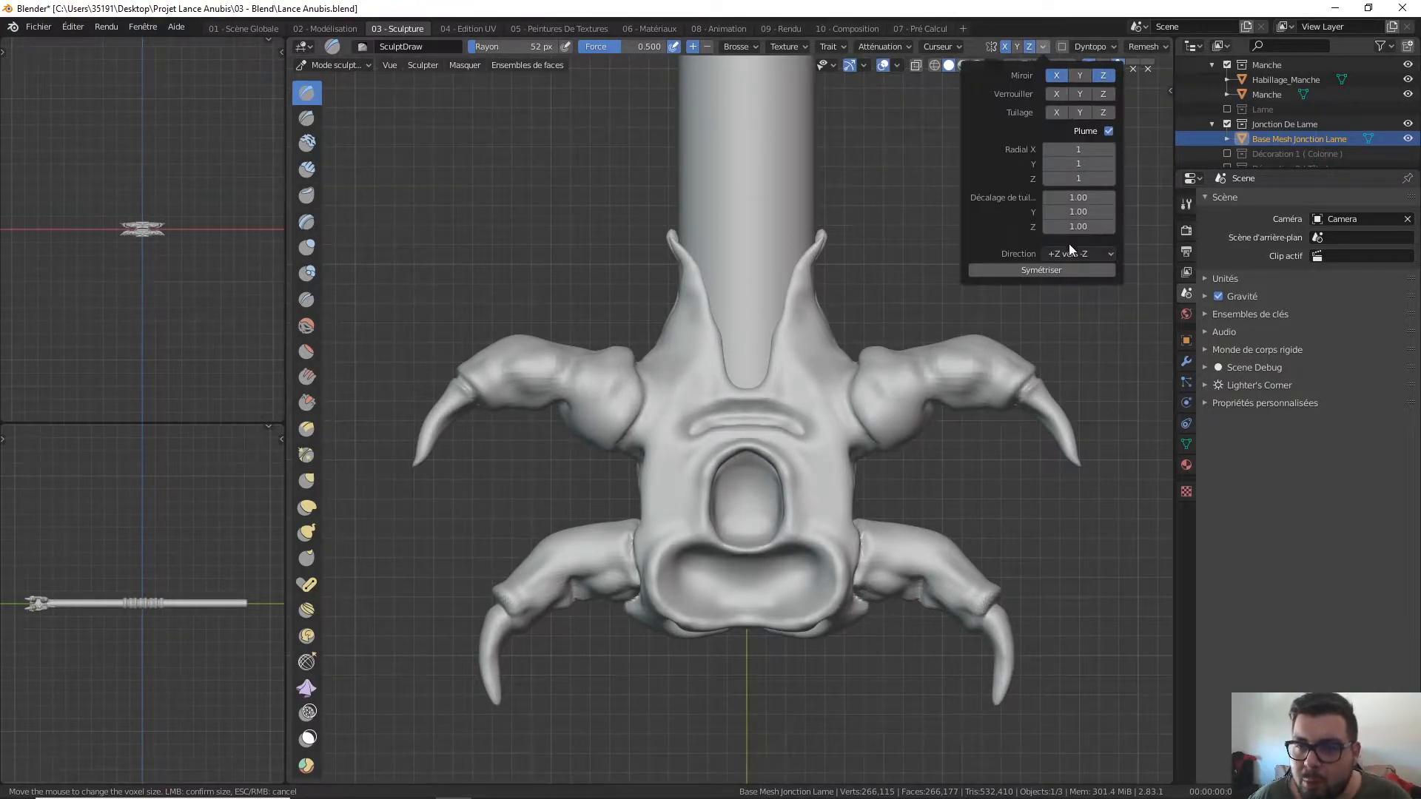
click(1071, 271)
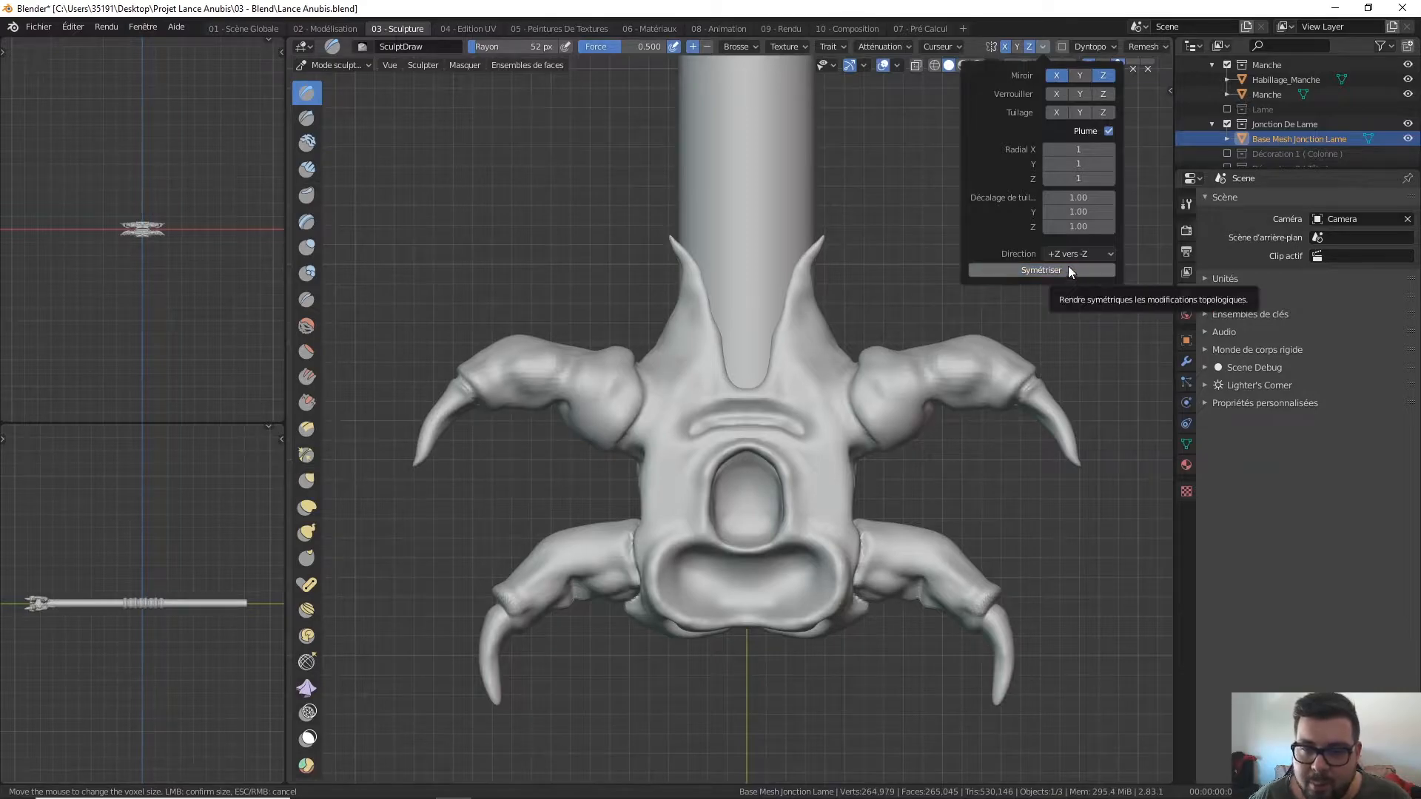
Step: Examine the symmetrized junction's claws, prongs and hollows up close and in relation to the whole spear
shift+middle_drag(901, 260, 920, 231)
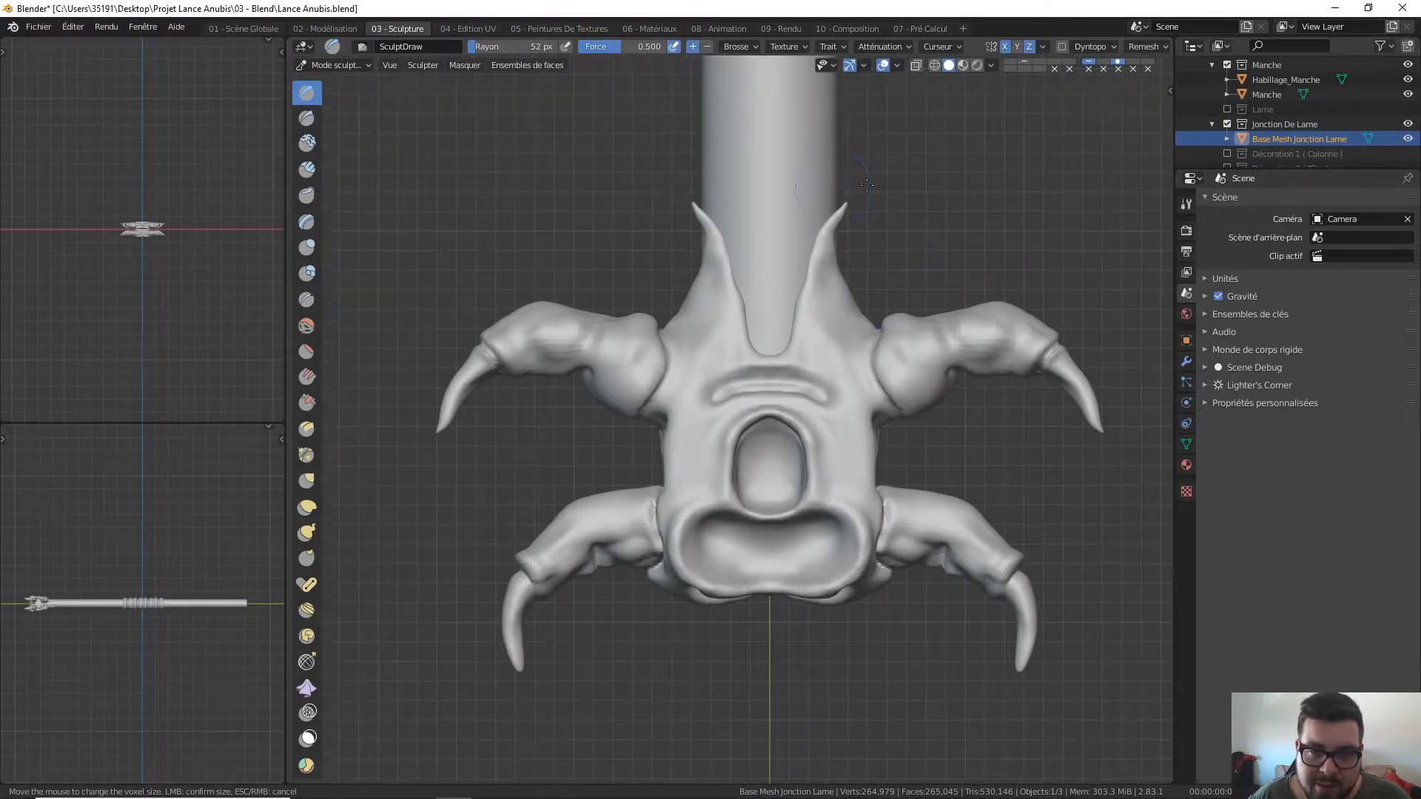
shift+middle_drag(855, 299, 826, 254)
mouse_move(793, 411)
shift+middle_down()
mouse_move(917, 313)
mouse_move(805, 250)
mouse_move(767, 272)
mouse_move(763, 336)
shift+middle_up()
key(KP_1)
key(KP_7)
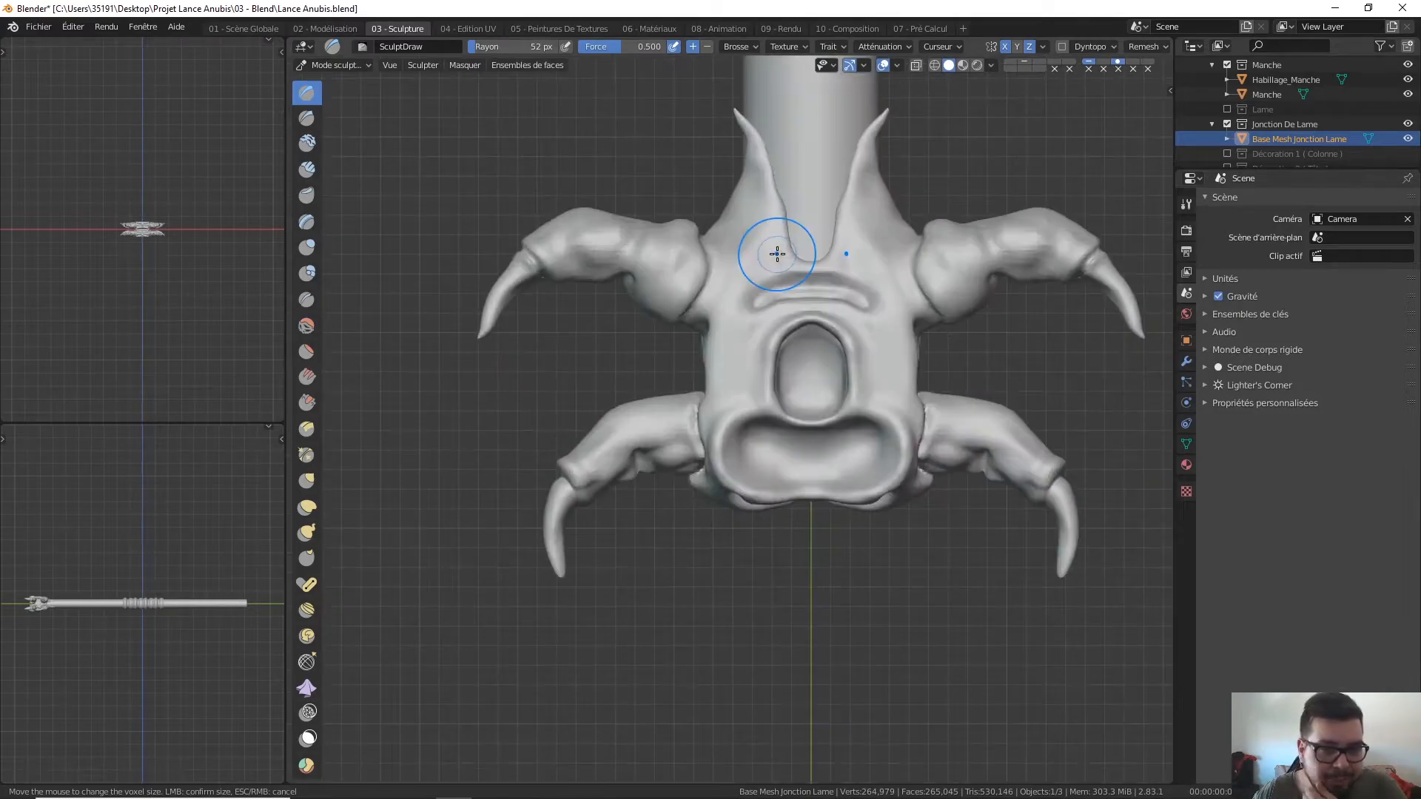
scroll(782, 267, down, 12)
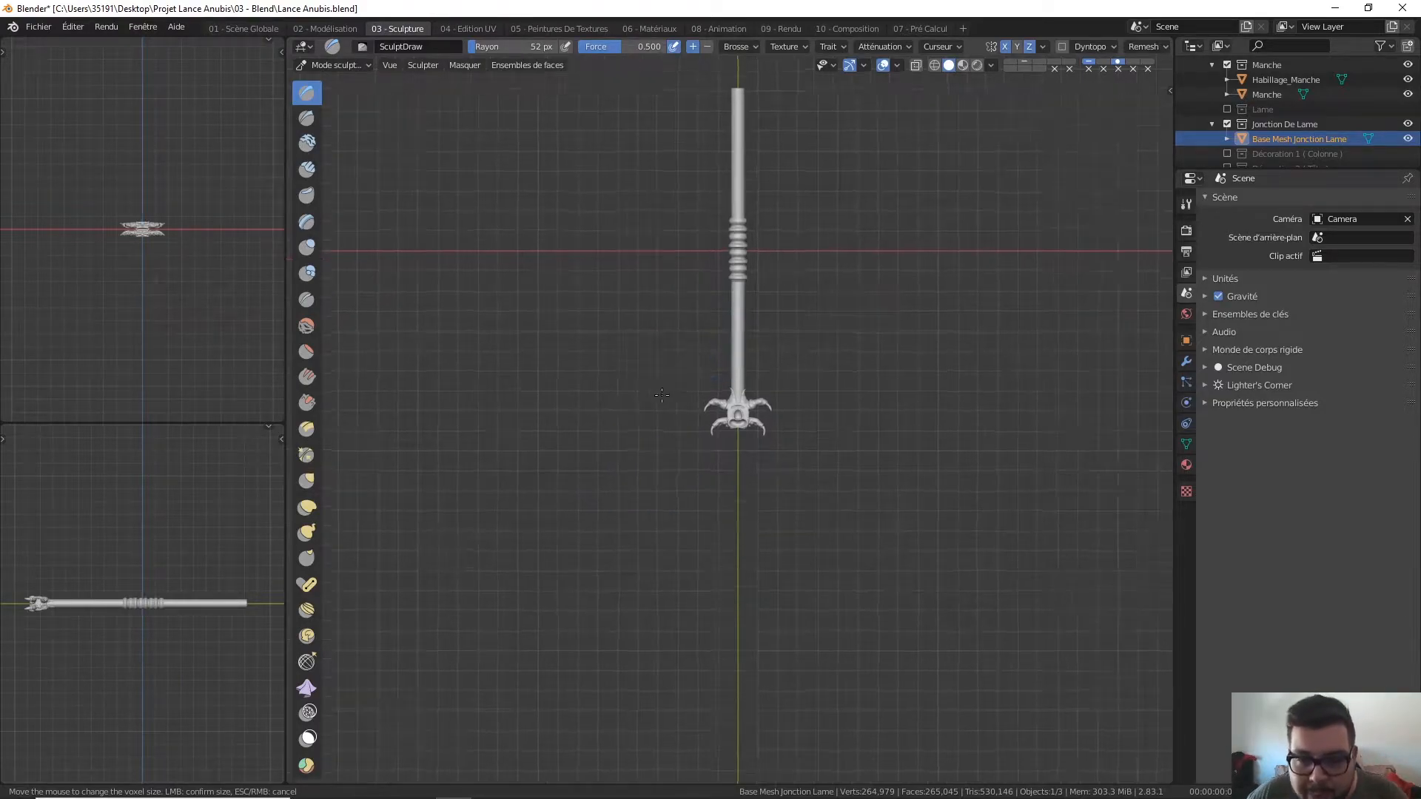
scroll(704, 316, up, 12)
scroll(705, 317, up, 3)
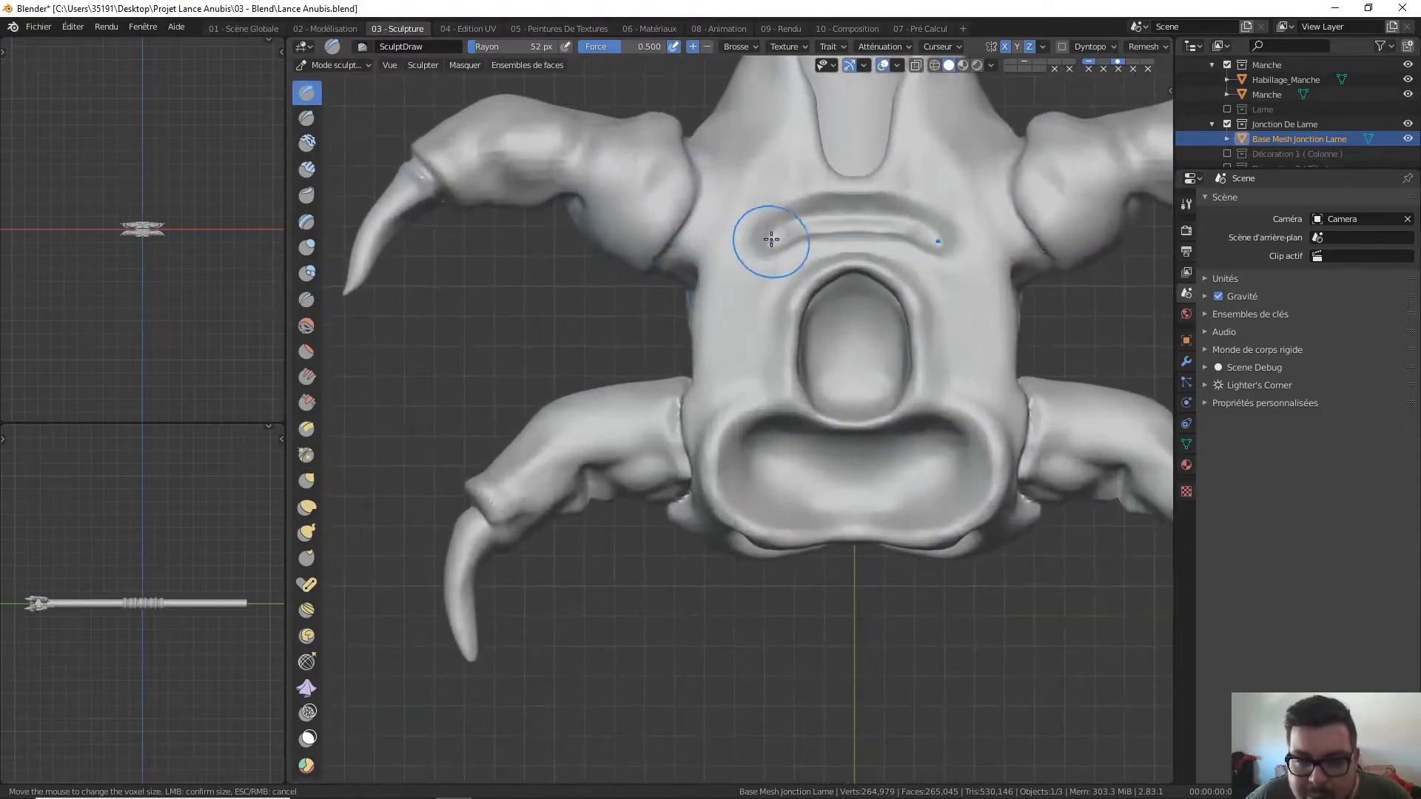
shift+middle_drag(751, 279, 687, 337)
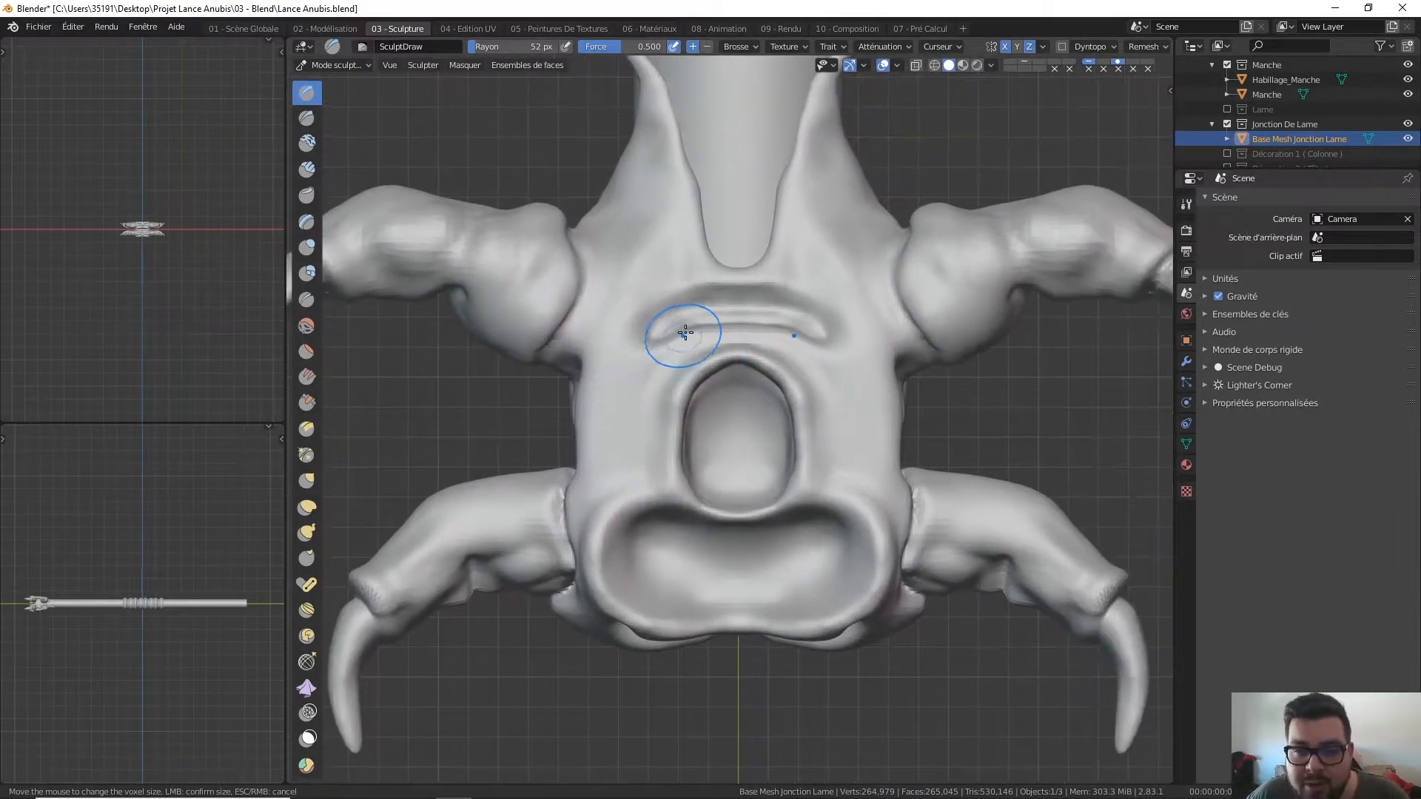
Step: Remesh the blade junction with a voxel size of 0.0005
scroll(699, 374, down, 4)
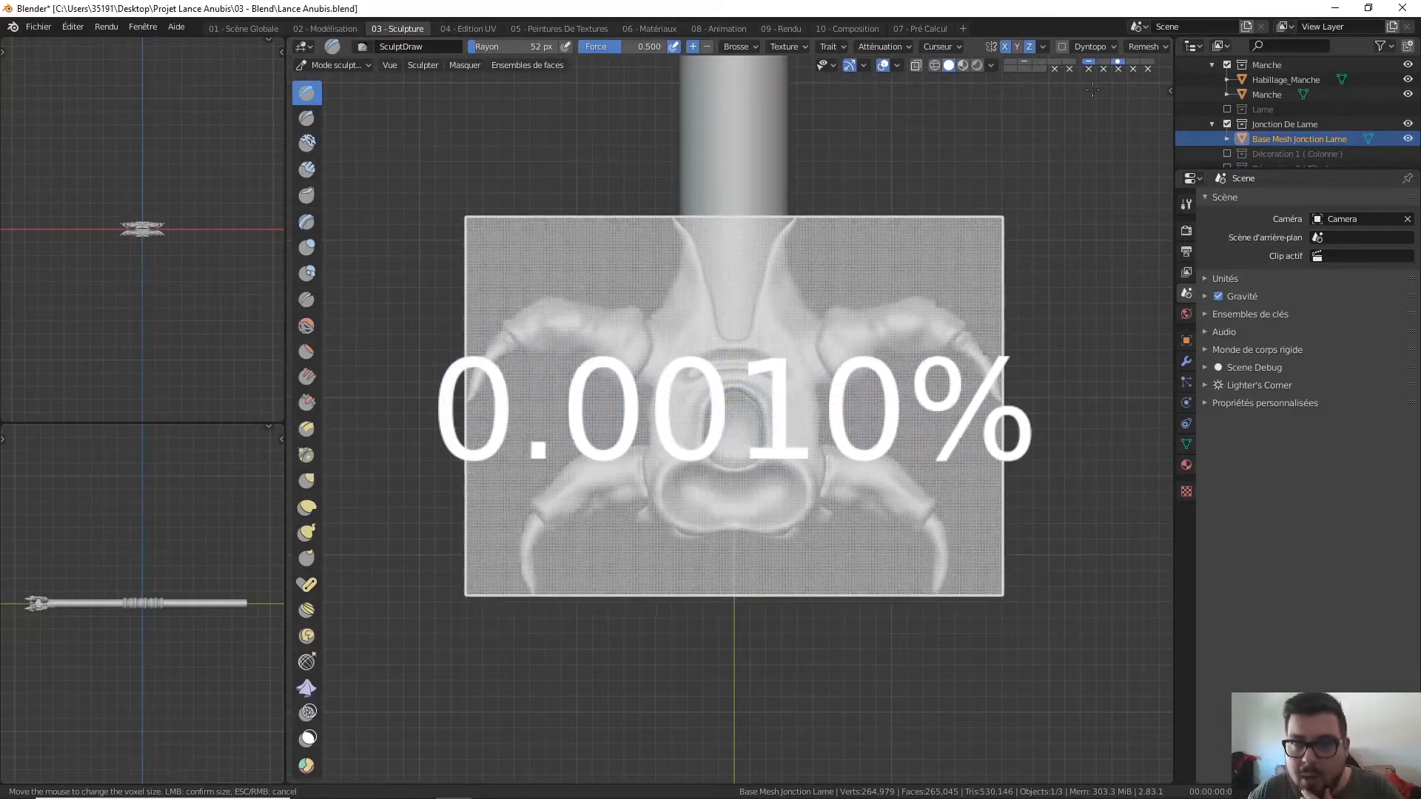
click(1108, 43)
click(1146, 46)
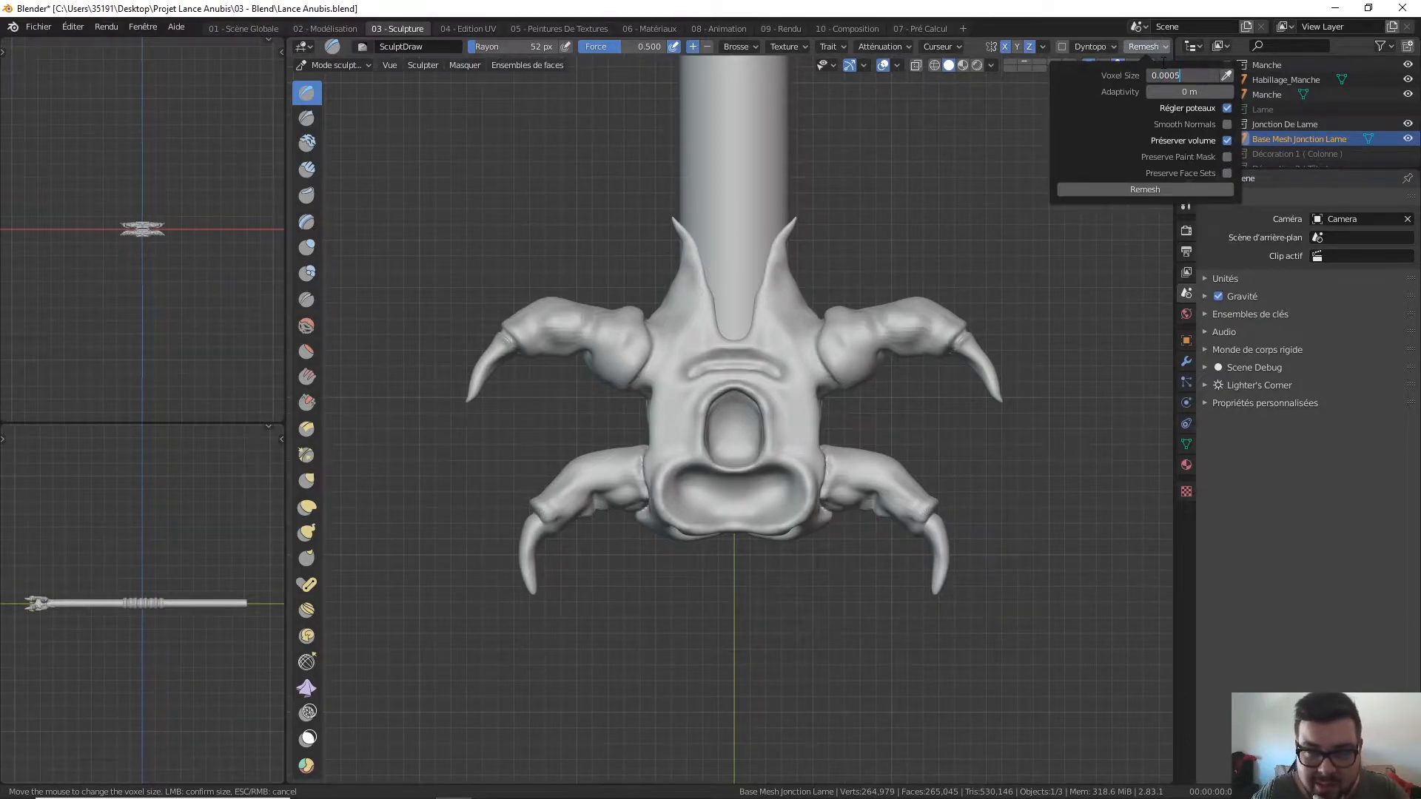
key(Return)
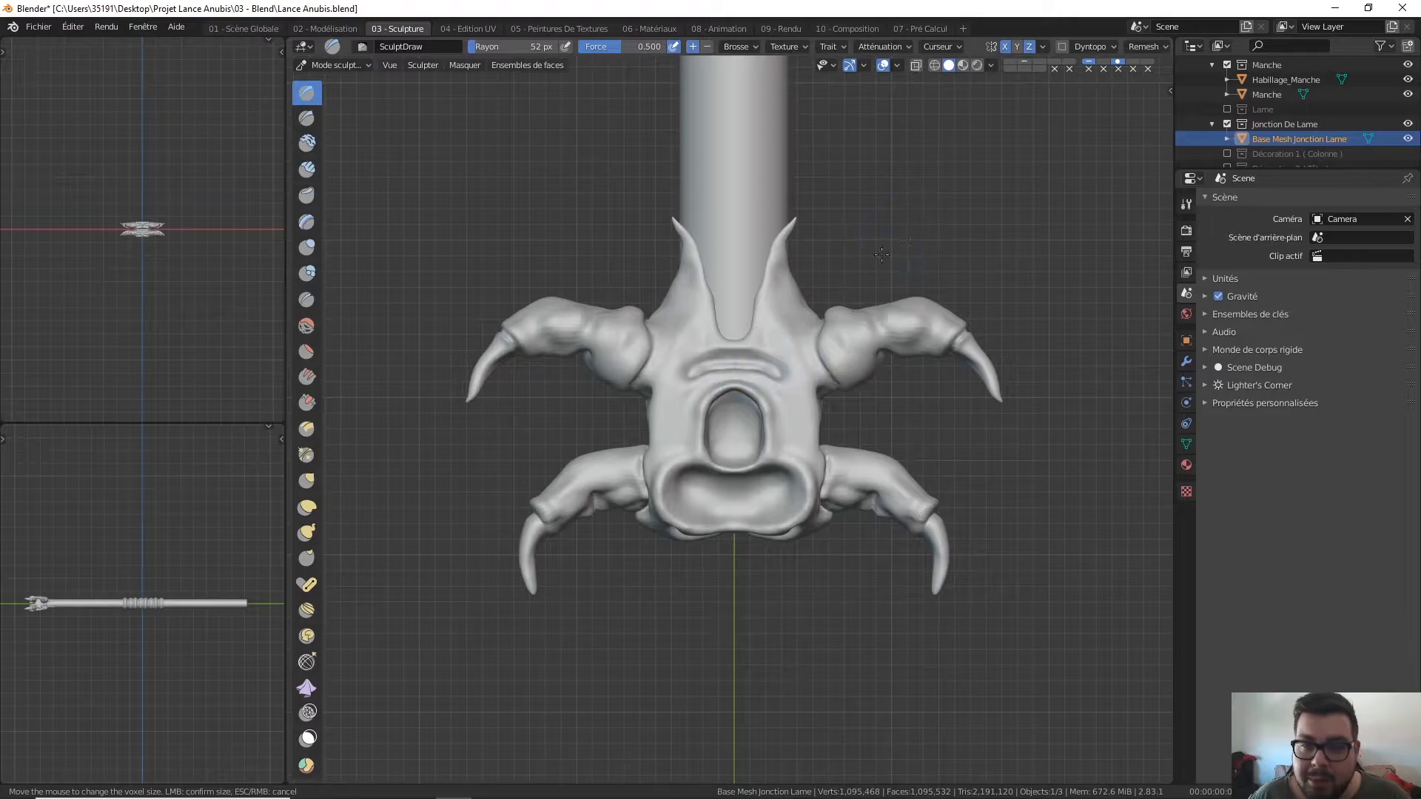
Step: Carve a groove along the rim of the U-shaped handle opening using the Draw Sharp brush with a 29 px radius
scroll(840, 215, up, 5)
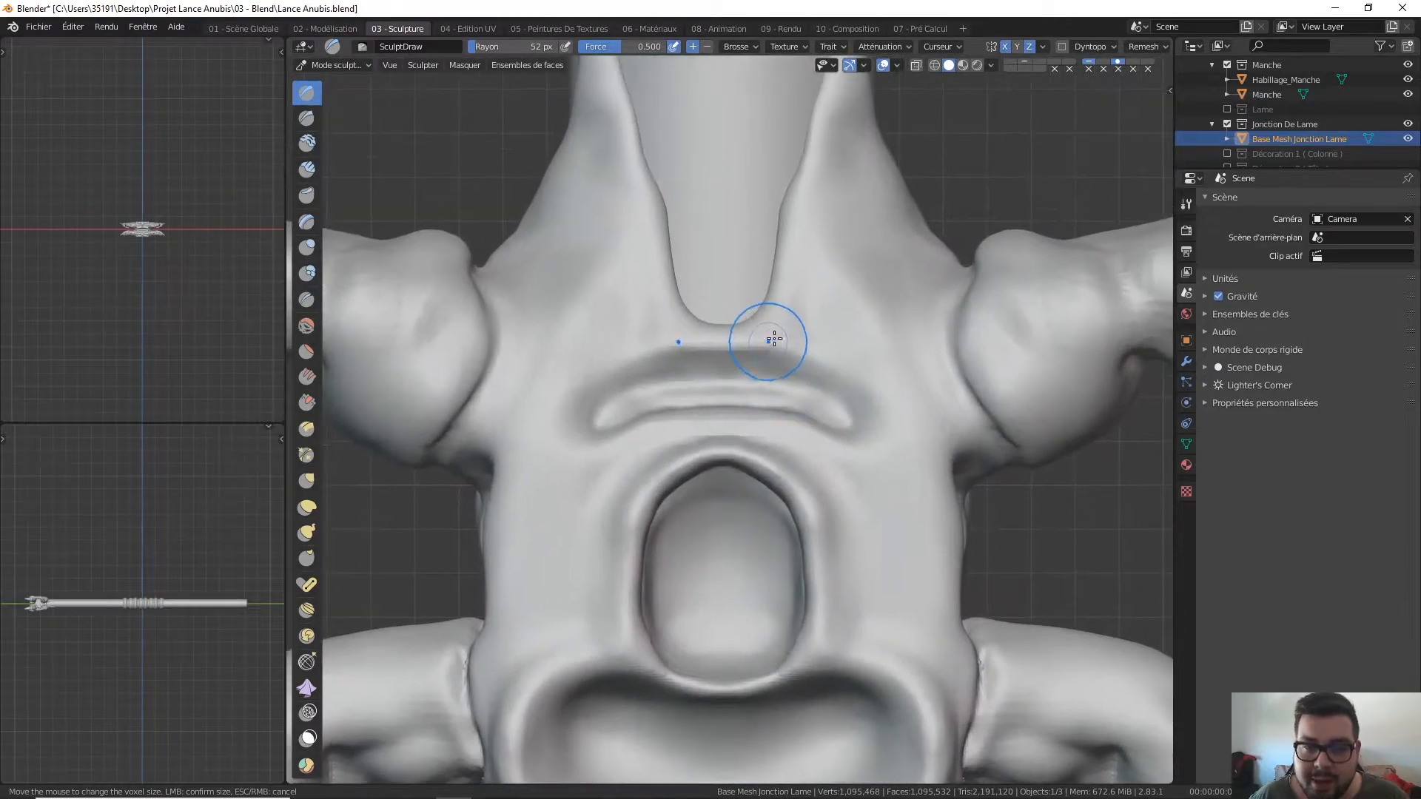
mouse_move(755, 260)
shift+middle_down()
mouse_move(808, 422)
mouse_move(811, 395)
shift+middle_up()
scroll(815, 415, up, 3)
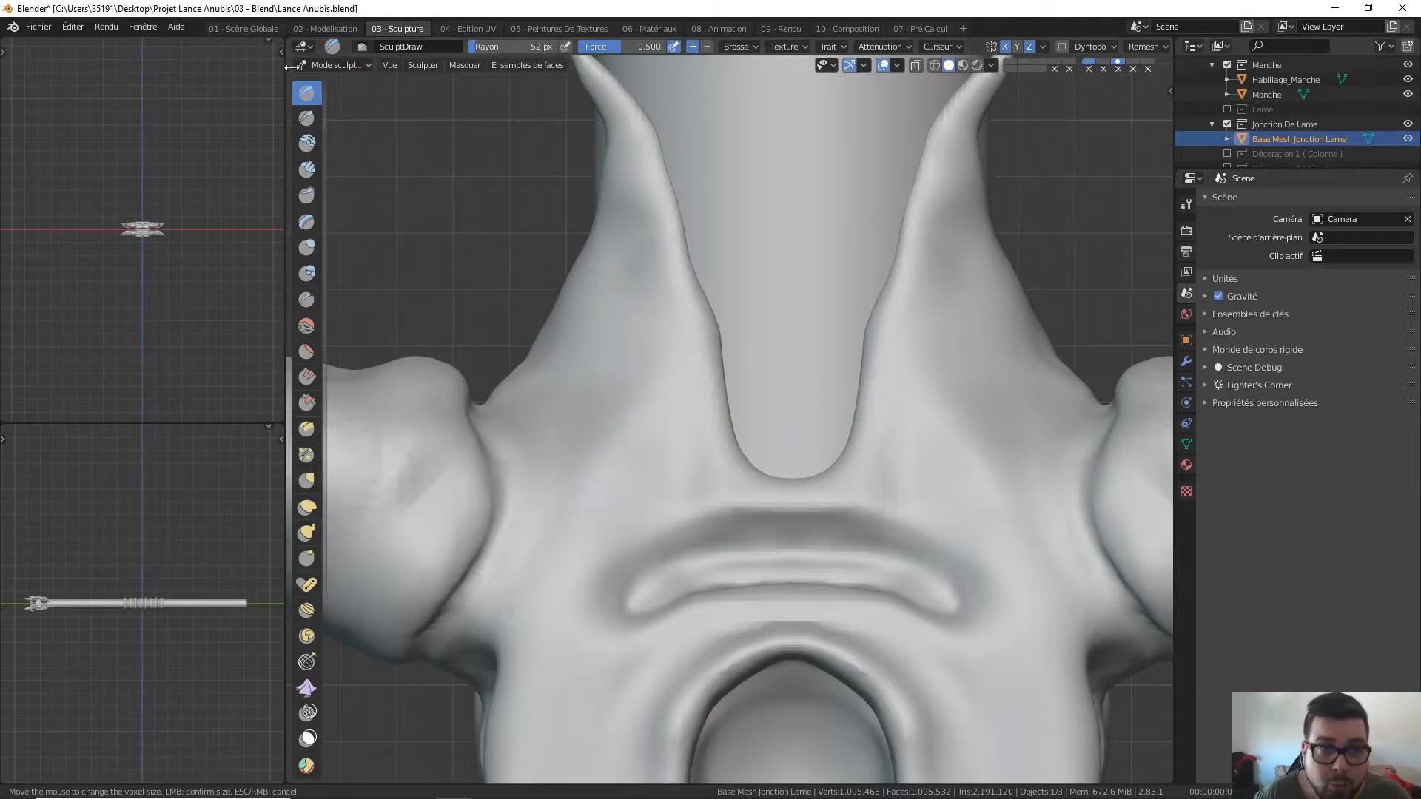
click(306, 117)
key(f)
click(723, 367)
mouse_move(743, 357)
shift+middle_down()
mouse_move(761, 301)
mouse_move(740, 289)
shift+middle_up()
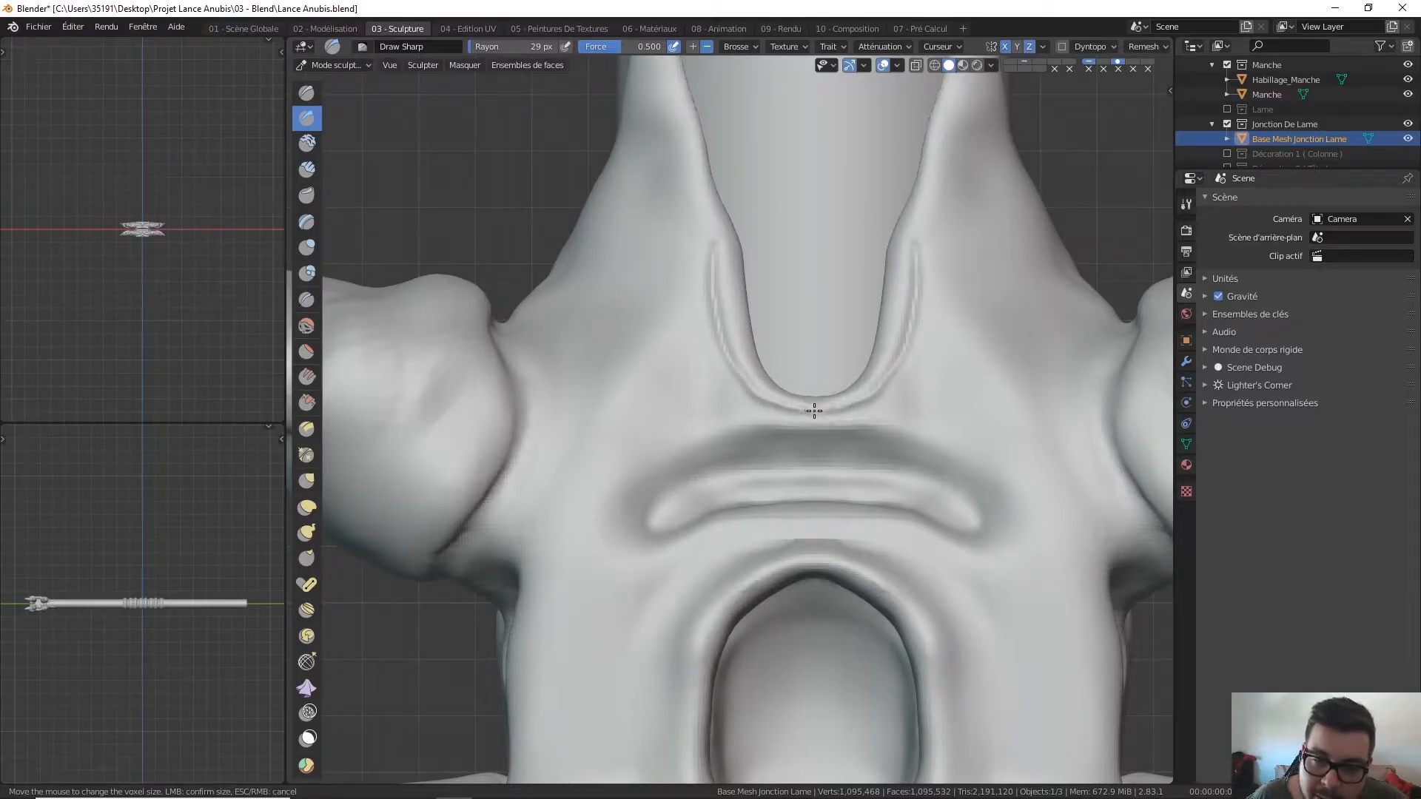
shift+middle_drag(753, 275, 752, 367)
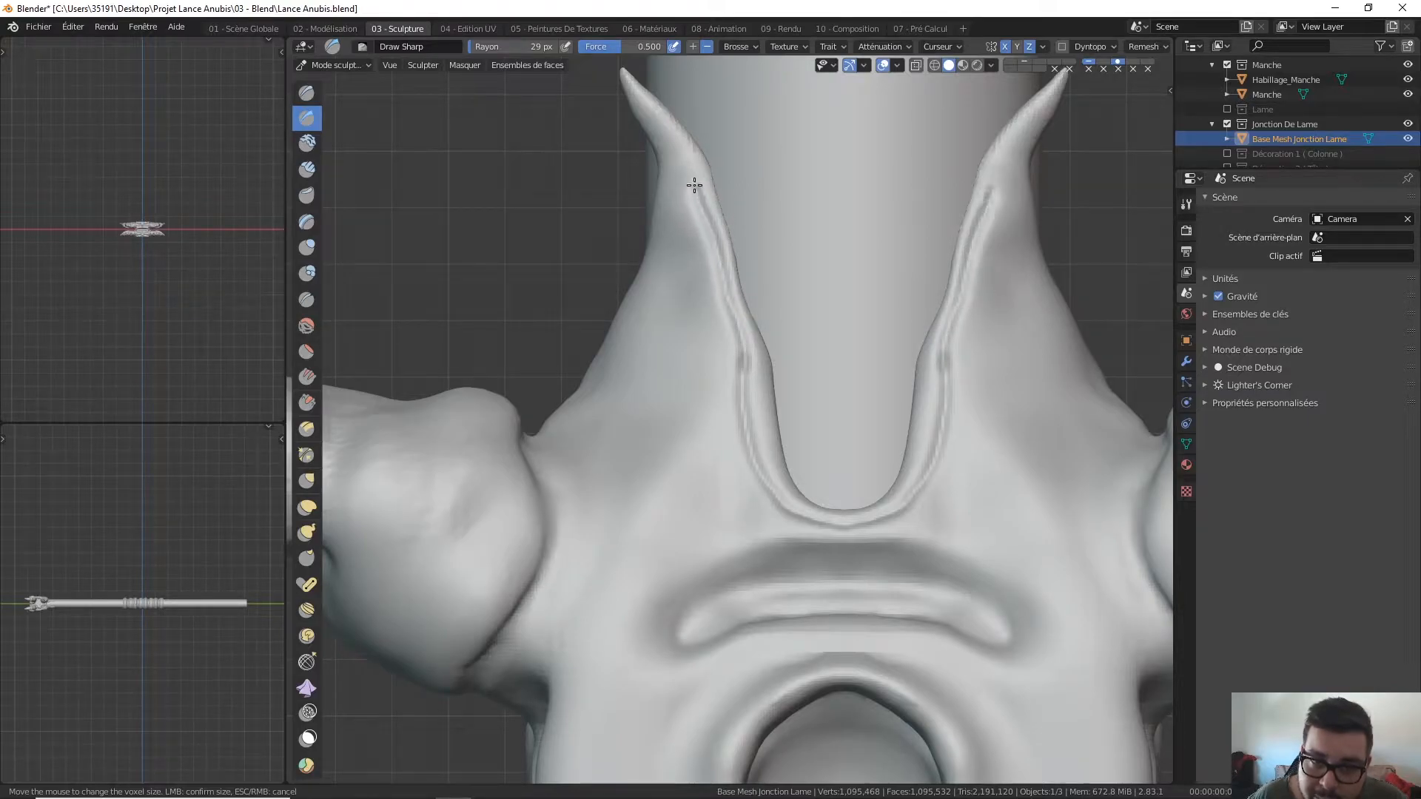
Step: Deepen the groove around the U-shaped opening using Draw Sharp with a 19 px radius
key(f)
click(715, 222)
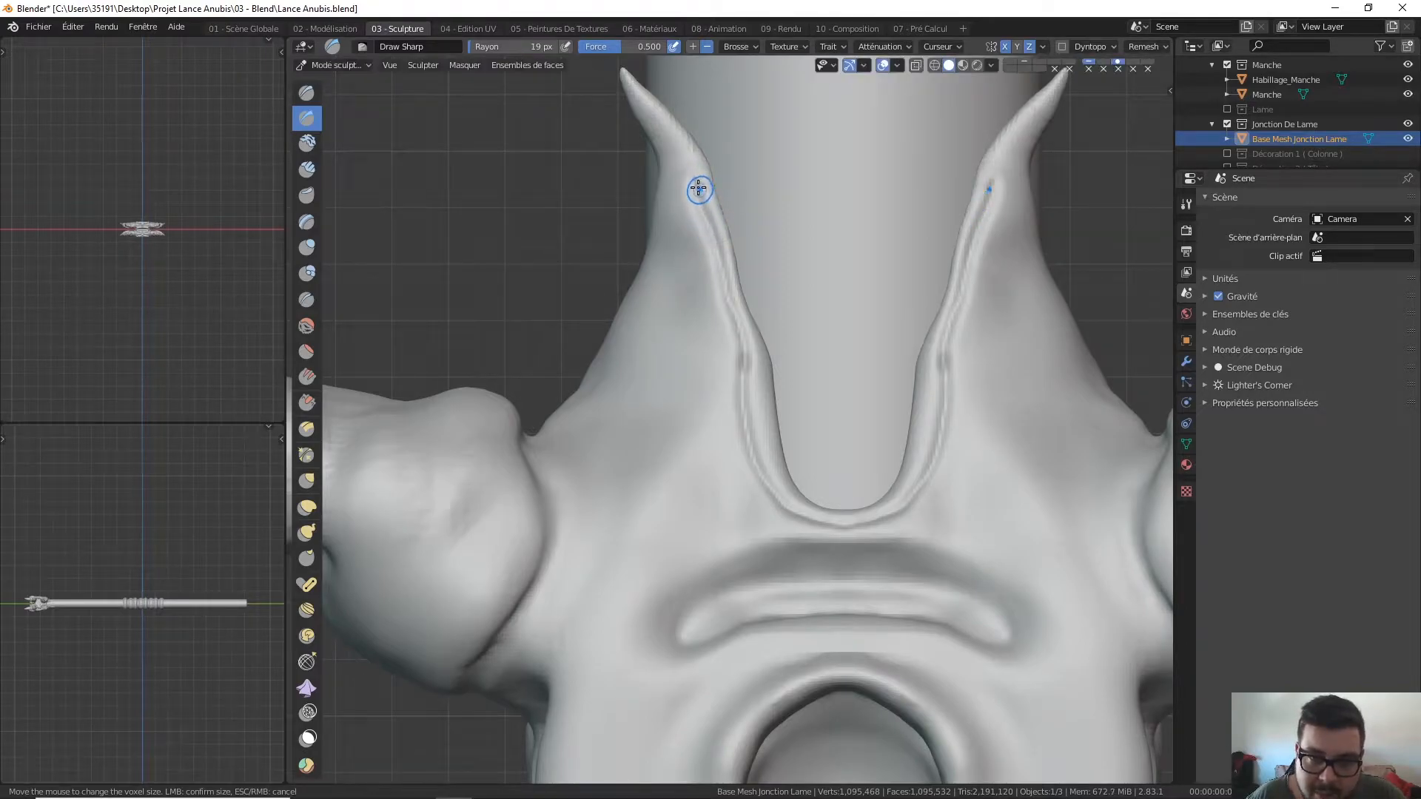
drag(724, 282, 729, 295)
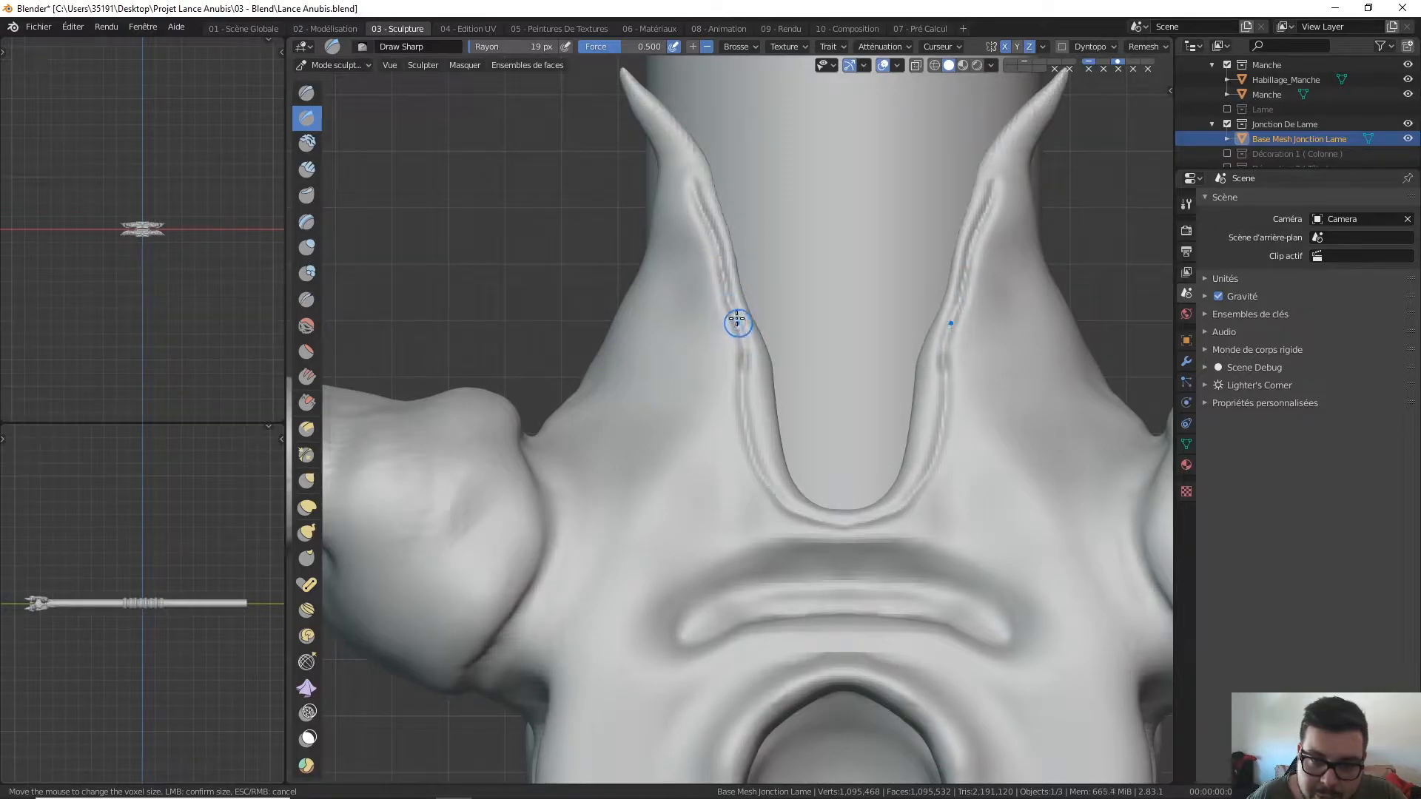
mouse_move(744, 349)
mouse_down()
mouse_move(750, 442)
mouse_move(773, 496)
mouse_move(770, 482)
mouse_move(826, 520)
mouse_up()
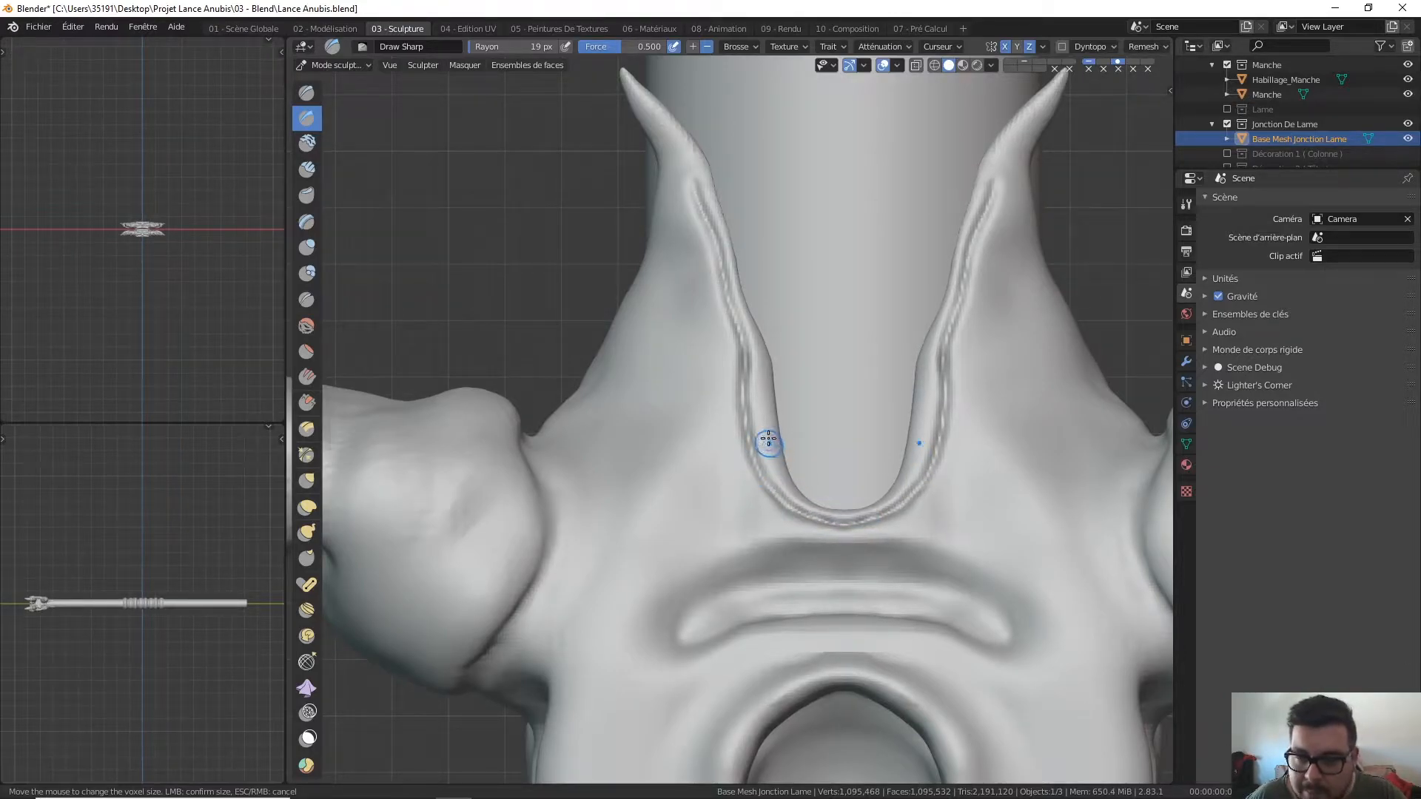
Step: Set the brush radius to 32 px and examine the carved groove around the handle opening from several angles
shift+middle_drag(769, 442, 753, 351)
key(f)
click(768, 371)
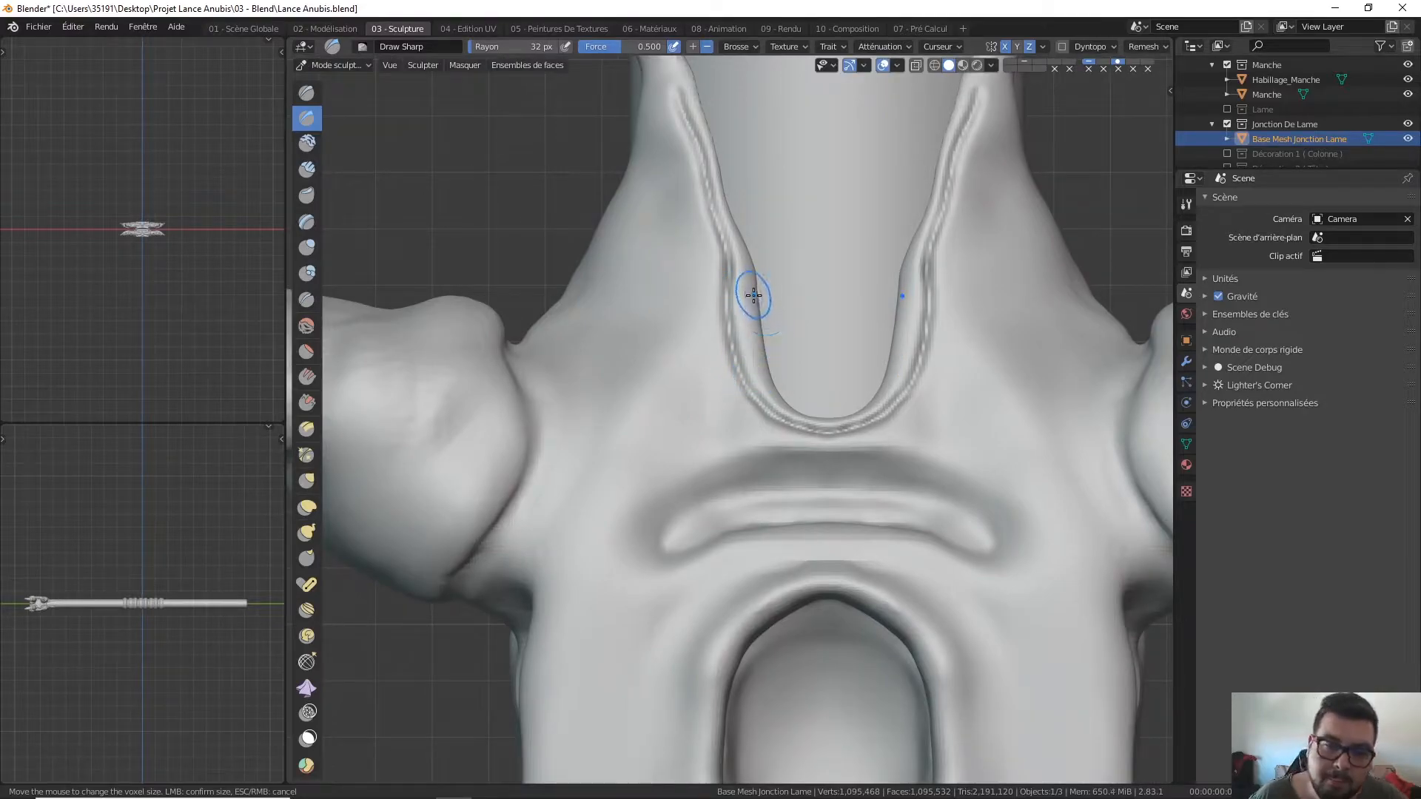
shift+middle_drag(753, 295, 779, 289)
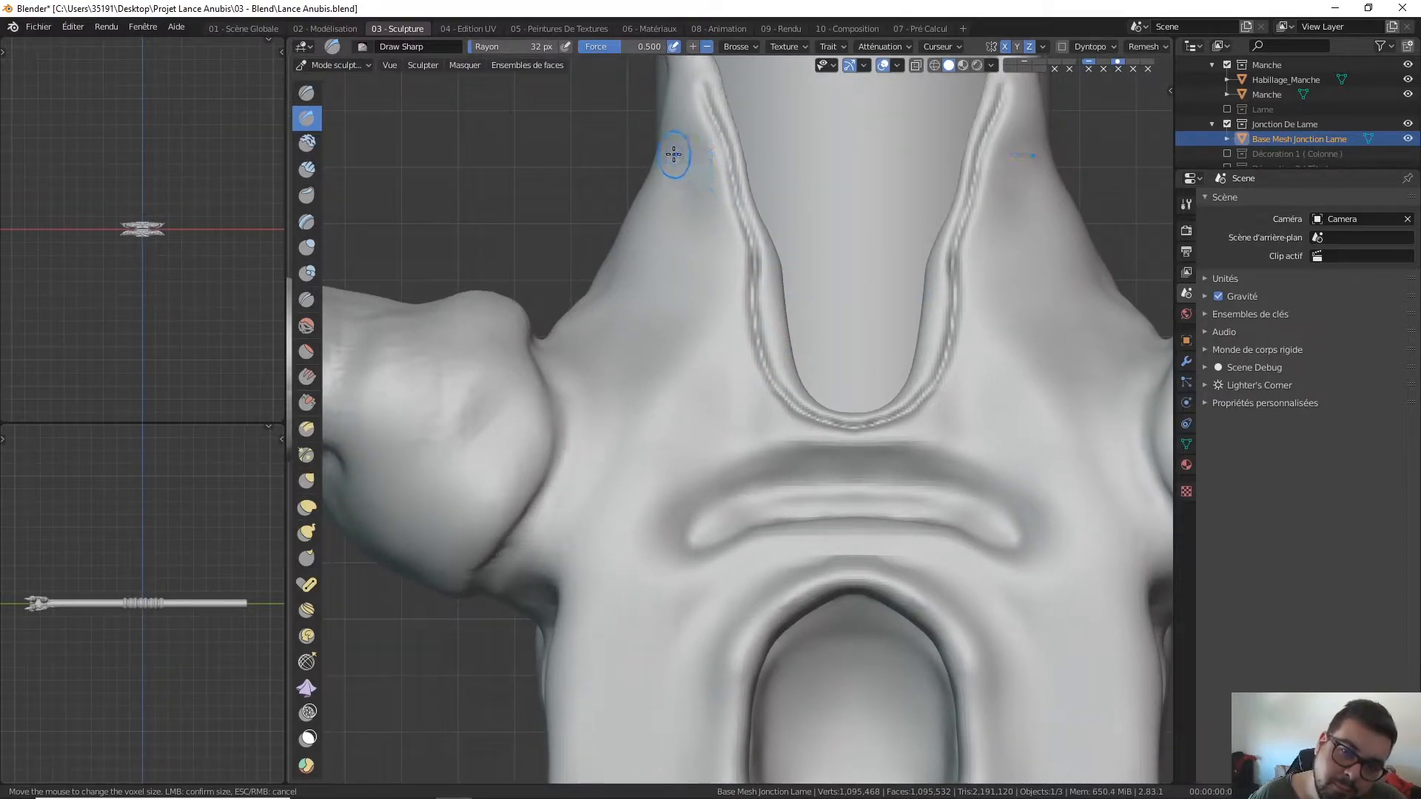
shift+middle_drag(704, 189, 708, 159)
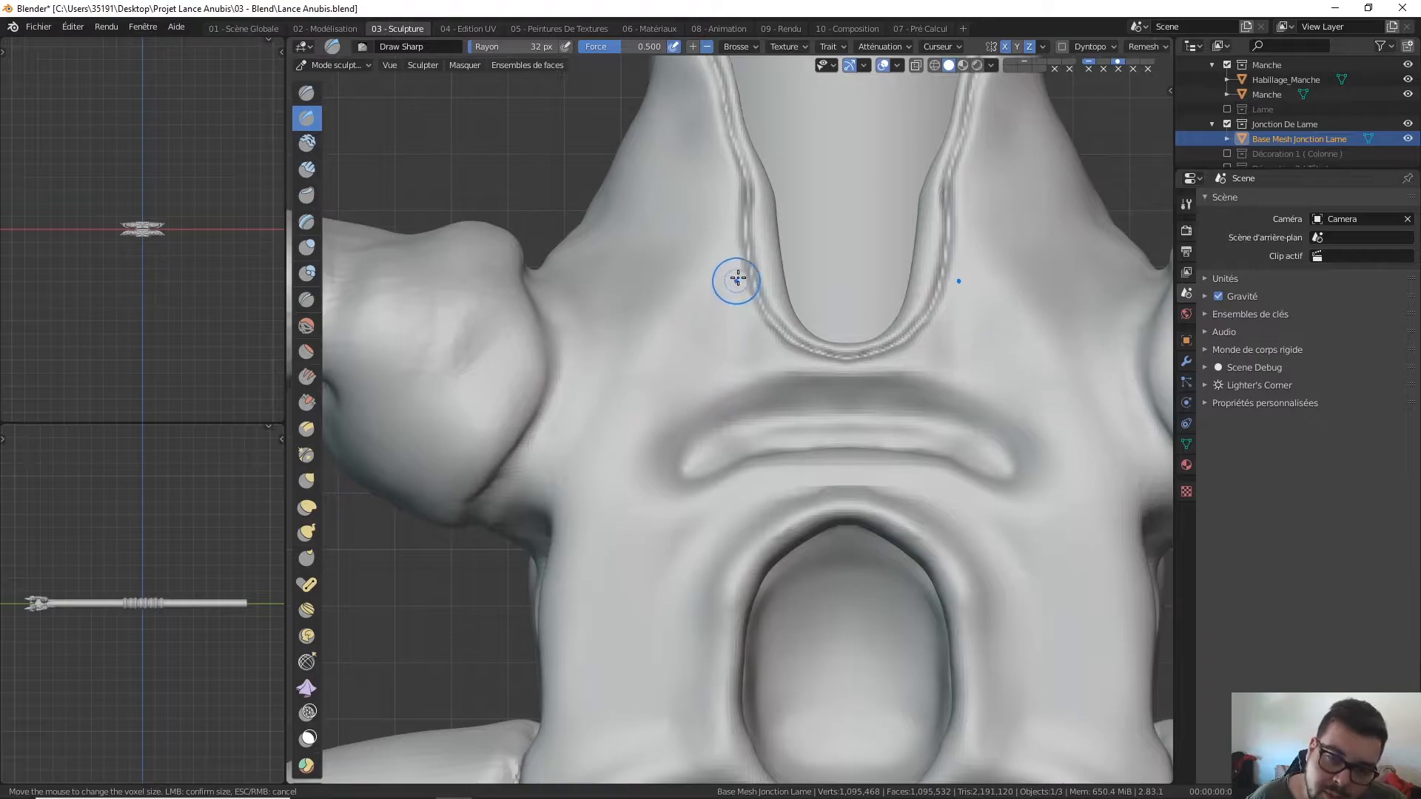
scroll(755, 277, down, 3)
mouse_move(756, 332)
middle_down()
mouse_move(818, 318)
mouse_move(834, 238)
mouse_move(950, 196)
middle_up()
scroll(896, 231, up, 2)
middle_drag(897, 235, 874, 253)
scroll(874, 254, down, 4)
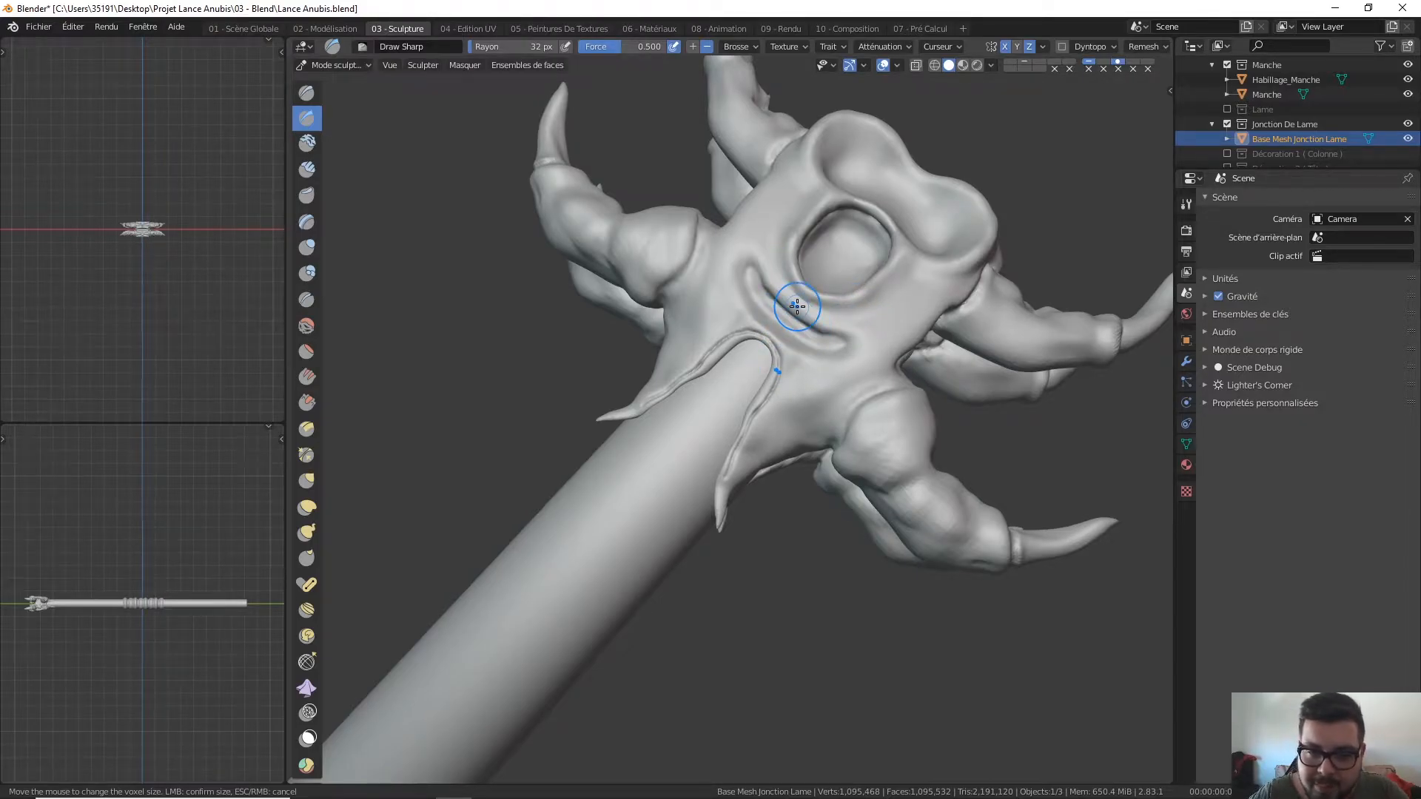
Step: Undo the groove strokes around the handle opening and the finer remesh
key(KP_1)
scroll(752, 244, up, 5)
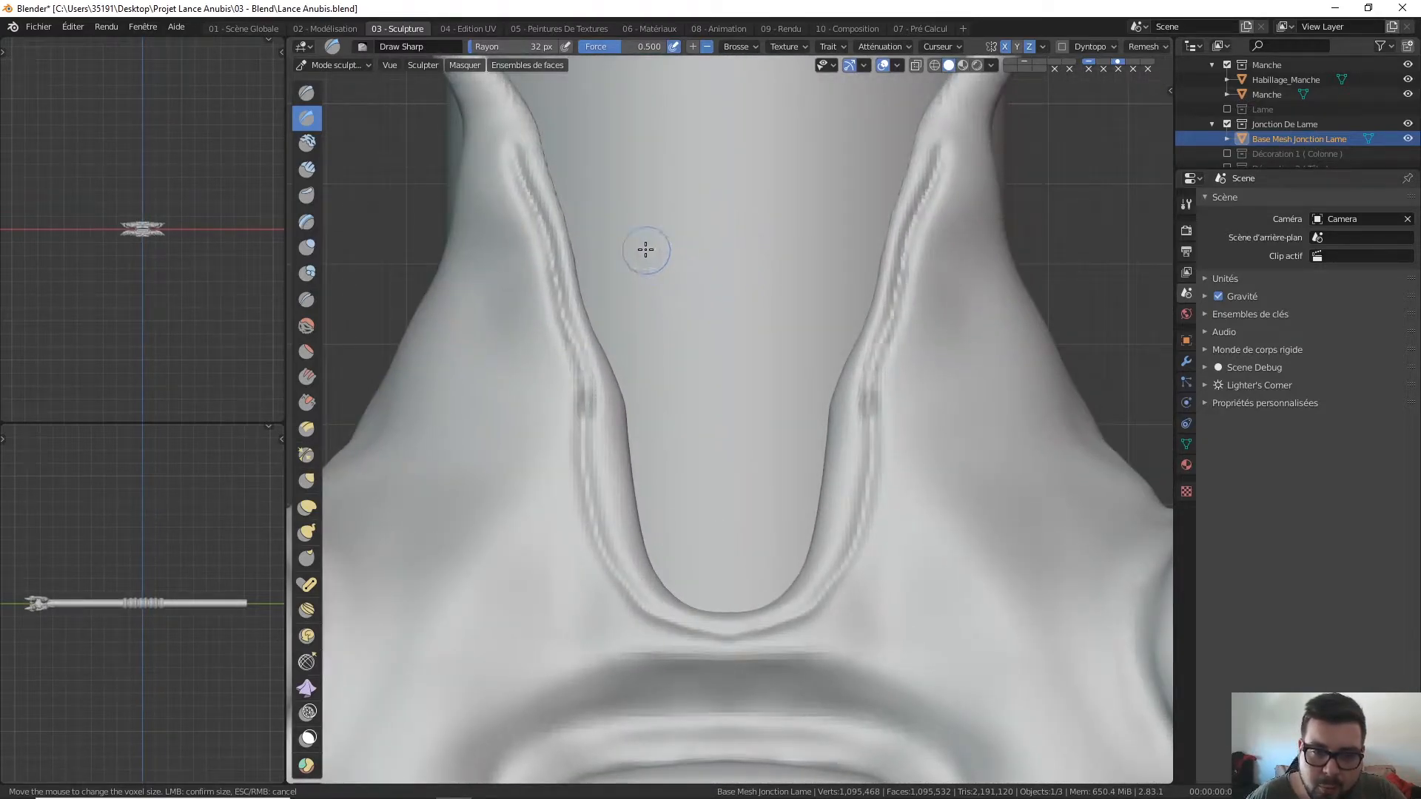
key(ctrl+z)
Step: Carve a groove along the U-shaped opening's rim up to the prong tips using Draw Sharp with a 52 px radius
shift+middle_drag(625, 355, 607, 215)
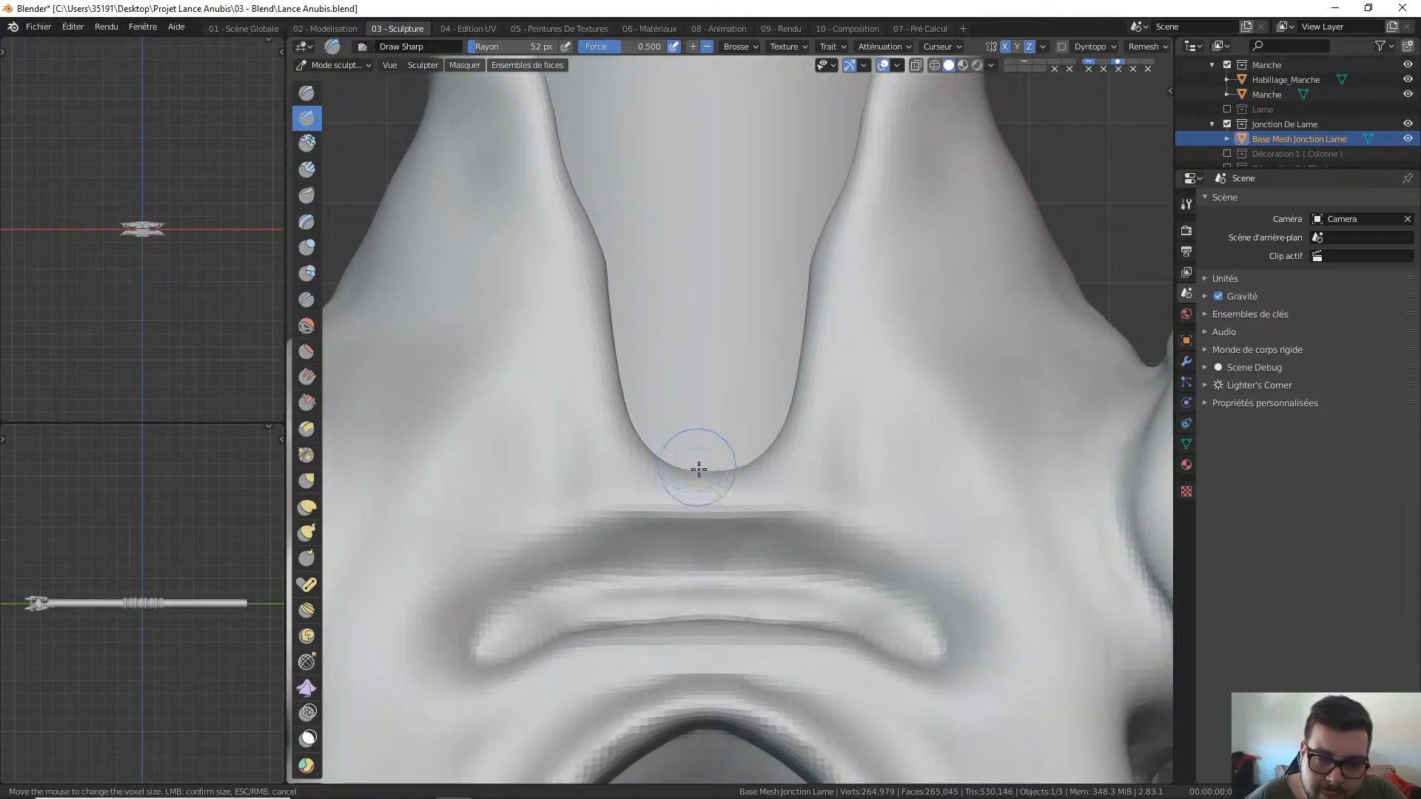
mouse_move(712, 486)
mouse_down()
mouse_move(637, 469)
mouse_move(705, 483)
mouse_move(644, 469)
mouse_move(612, 434)
mouse_move(597, 374)
mouse_move(619, 395)
mouse_move(569, 194)
mouse_up()
shift+middle_drag(599, 172, 637, 340)
mouse_move(605, 391)
mouse_down()
mouse_move(558, 234)
mouse_move(552, 152)
mouse_up()
shift+middle_drag(552, 152, 584, 292)
mouse_move(577, 303)
mouse_down()
mouse_move(546, 247)
mouse_move(516, 252)
mouse_move(546, 245)
mouse_up()
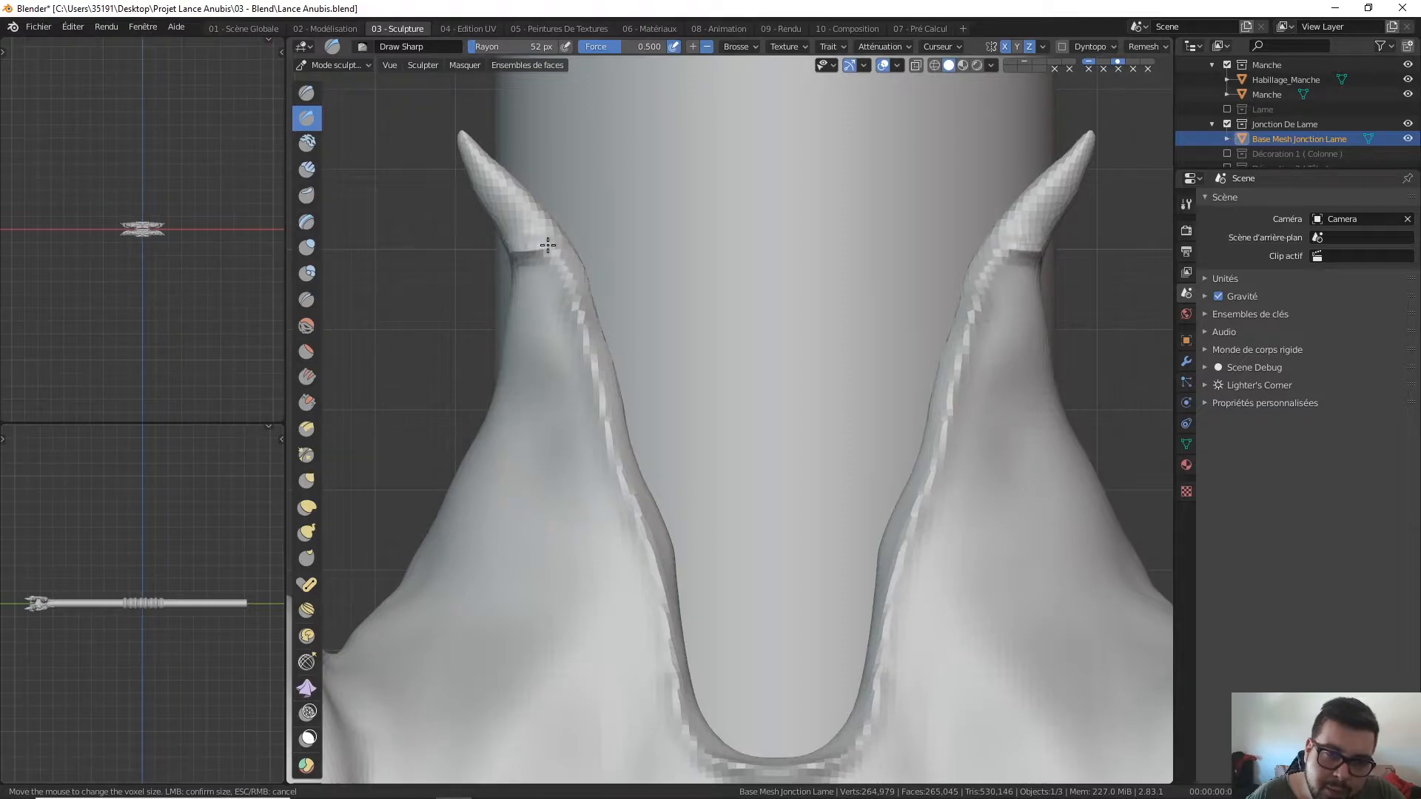
Step: Carve a ring groove across the outer side of the prong at the base of its pointed tip
mouse_move(557, 246)
middle_down()
mouse_move(590, 229)
mouse_move(583, 343)
mouse_move(741, 284)
mouse_move(853, 282)
mouse_move(815, 282)
mouse_move(891, 193)
mouse_move(828, 267)
mouse_move(829, 197)
middle_up()
scroll(583, 342, down, 7)
scroll(729, 214, up, 10)
scroll(729, 212, down, 6)
scroll(841, 256, up, 3)
scroll(834, 250, up, 2)
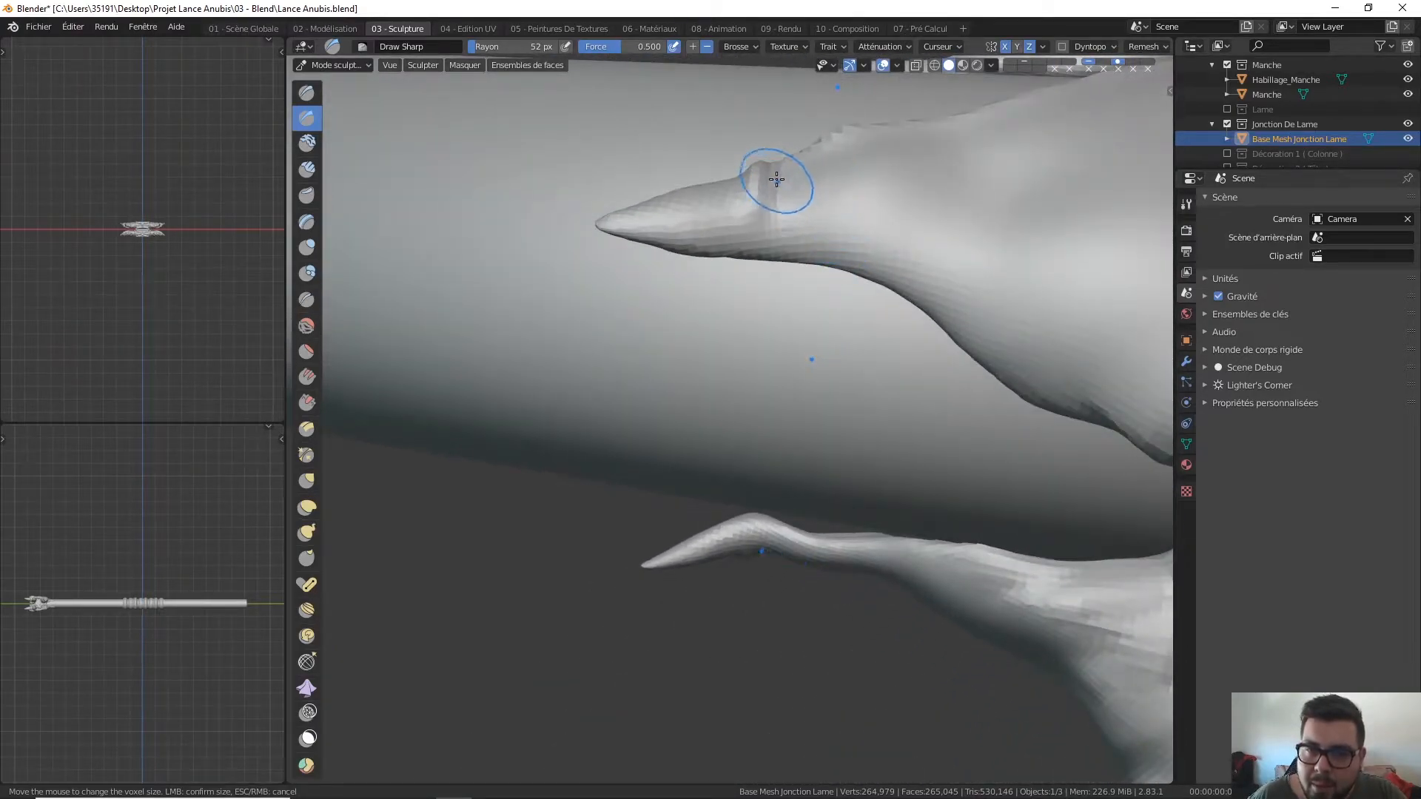
drag(764, 183, 761, 240)
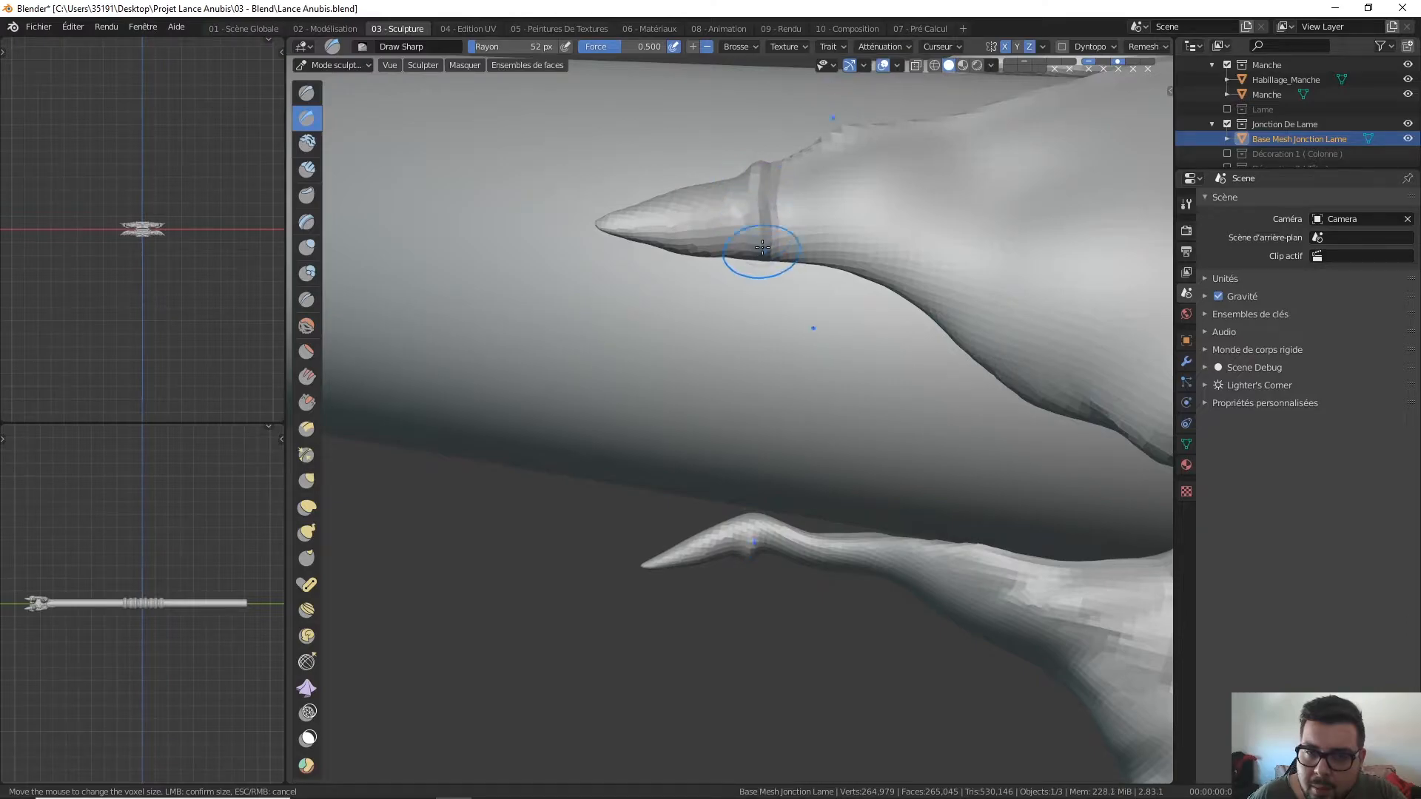
Step: Continue the sharp groove around the remaining sides of the prong tips and along the prongs' edges toward the junction
middle_drag(783, 208, 810, 152)
middle_drag(876, 116, 820, 154)
mouse_move(745, 180)
mouse_down()
mouse_move(780, 174)
mouse_move(867, 206)
mouse_up()
mouse_move(863, 205)
mouse_down()
mouse_move(918, 240)
mouse_move(1021, 272)
mouse_up()
mouse_move(1021, 273)
middle_down()
mouse_move(961, 264)
mouse_move(909, 142)
mouse_move(835, 324)
middle_up()
mouse_move(835, 324)
mouse_down()
mouse_move(879, 336)
mouse_move(934, 385)
mouse_up()
middle_drag(938, 364, 926, 339)
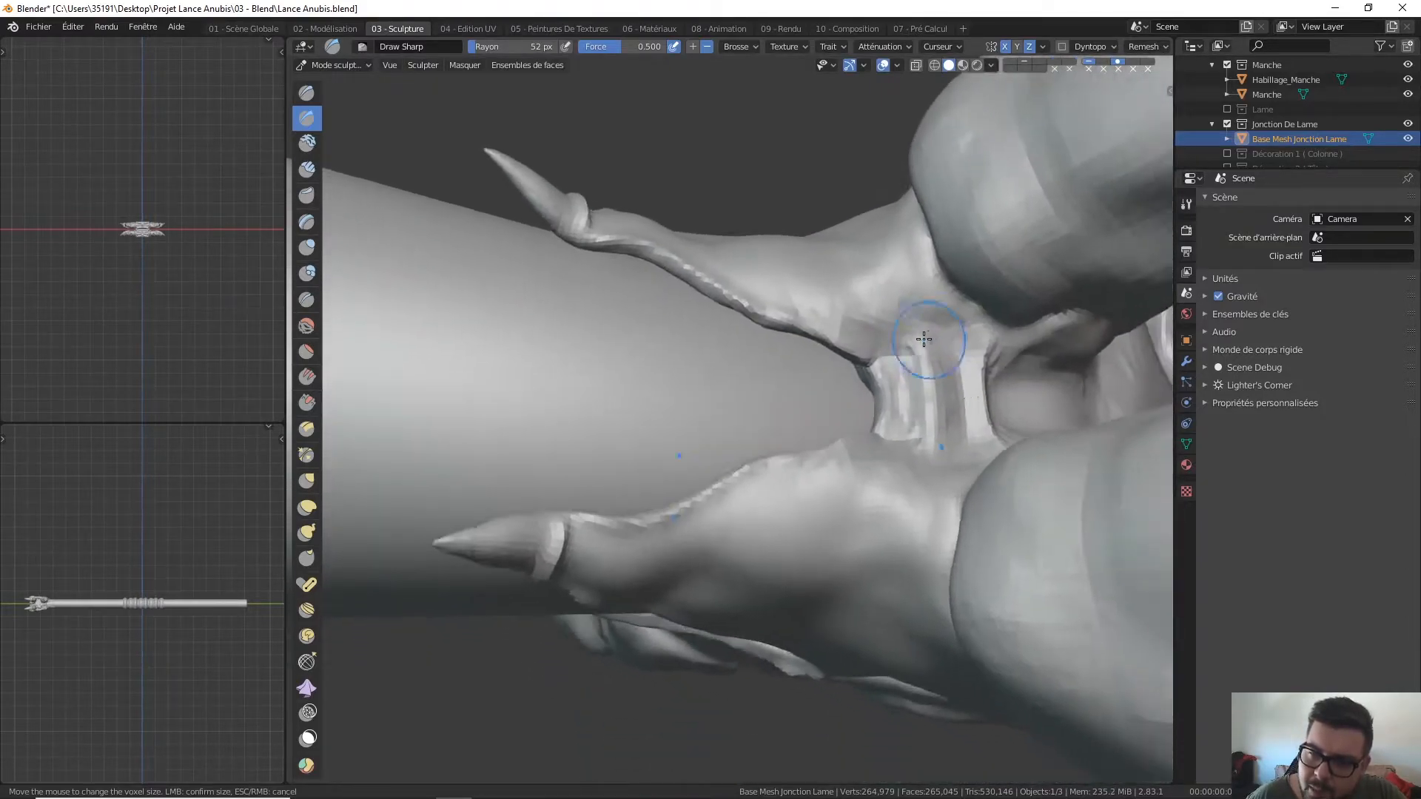
Step: Carve parallel grooves across the narrow neck at the base of the handle opening with Draw Sharp
drag(913, 342, 917, 347)
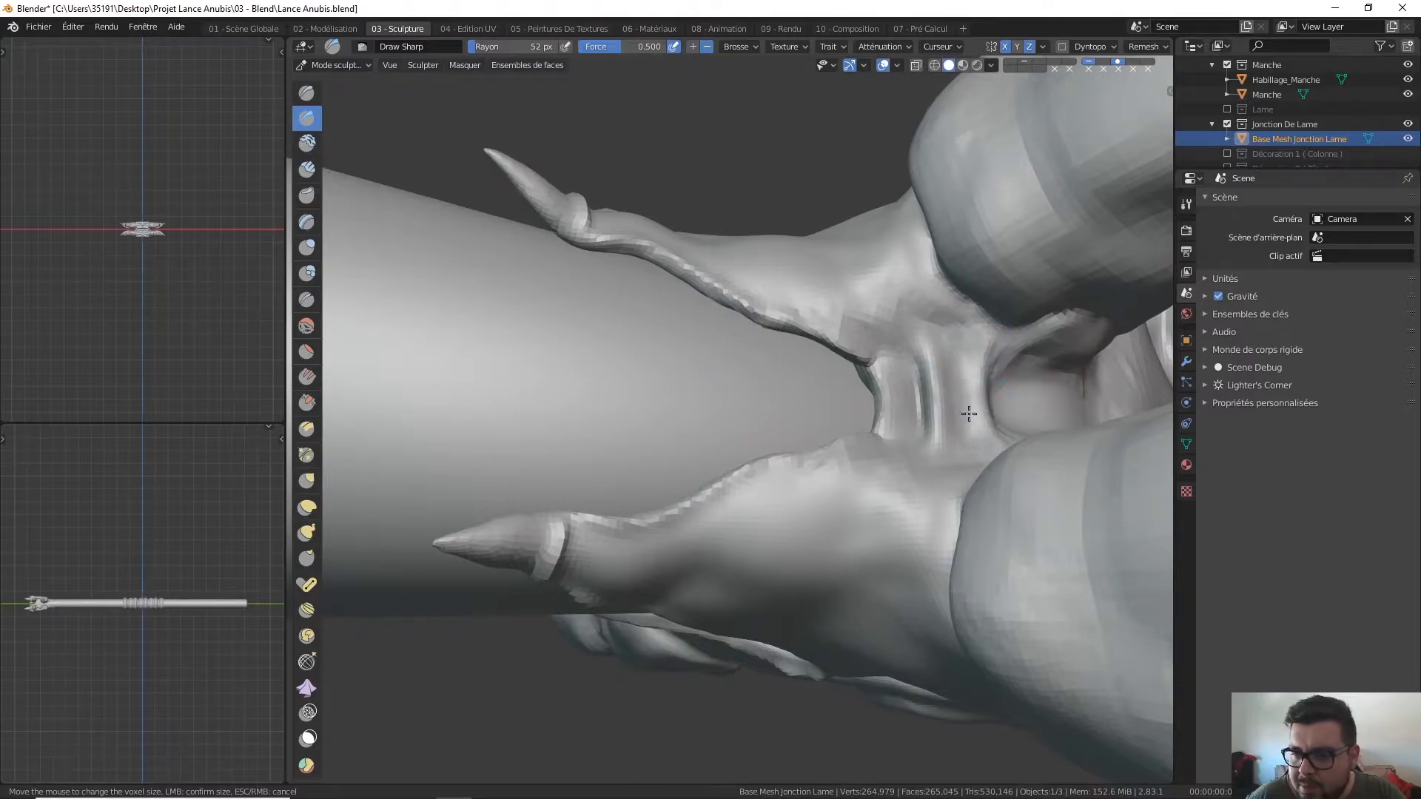
mouse_move(971, 386)
middle_down()
mouse_move(951, 340)
mouse_move(971, 330)
mouse_move(877, 379)
middle_up()
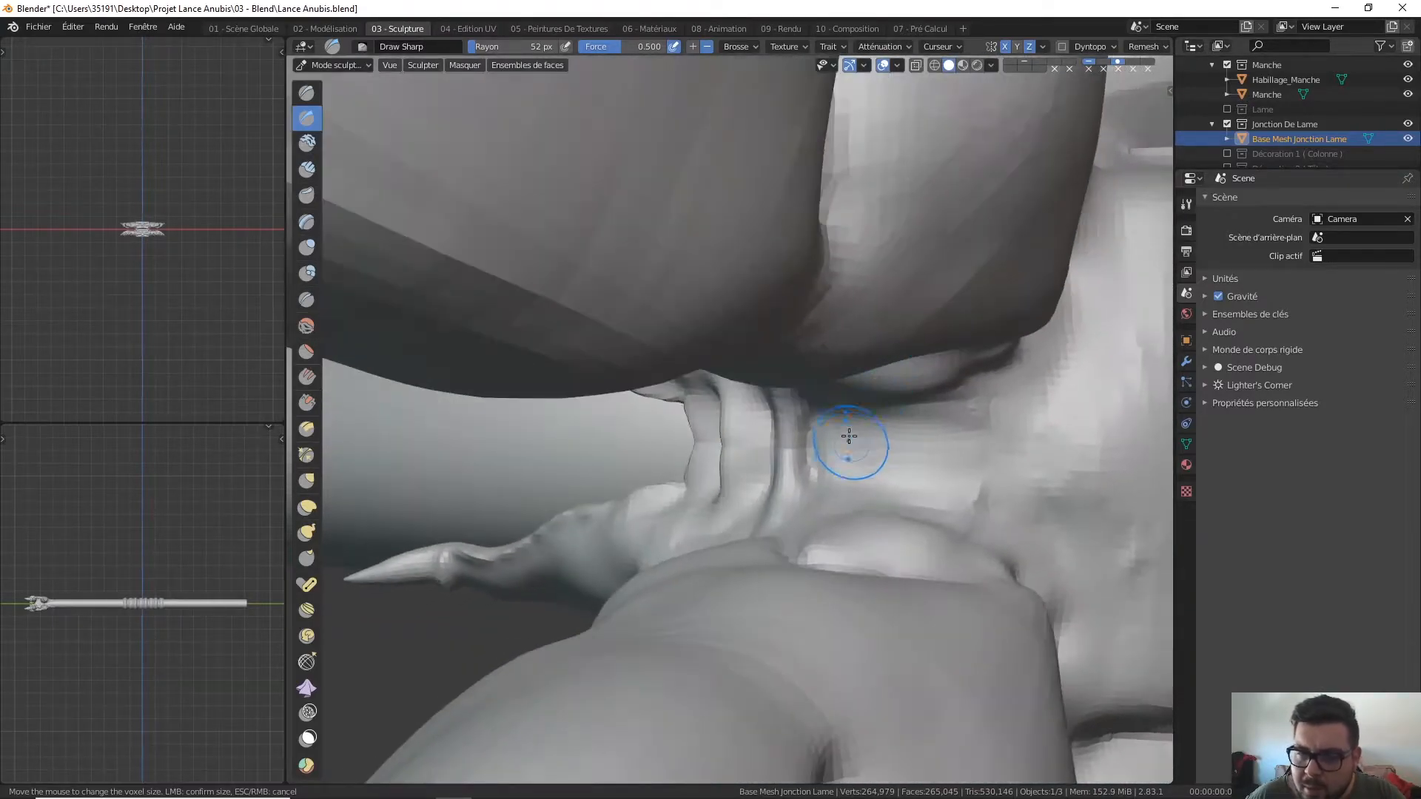
mouse_move(828, 491)
middle_down()
mouse_move(786, 450)
mouse_move(818, 412)
mouse_move(788, 333)
mouse_move(770, 323)
mouse_move(858, 326)
mouse_move(879, 342)
mouse_move(888, 402)
mouse_move(885, 308)
mouse_move(885, 340)
mouse_move(868, 337)
middle_up()
Step: Carve a wavy groove along the central web's edge on the handle side, between the two neighbouring limbs
scroll(885, 339, down, 3)
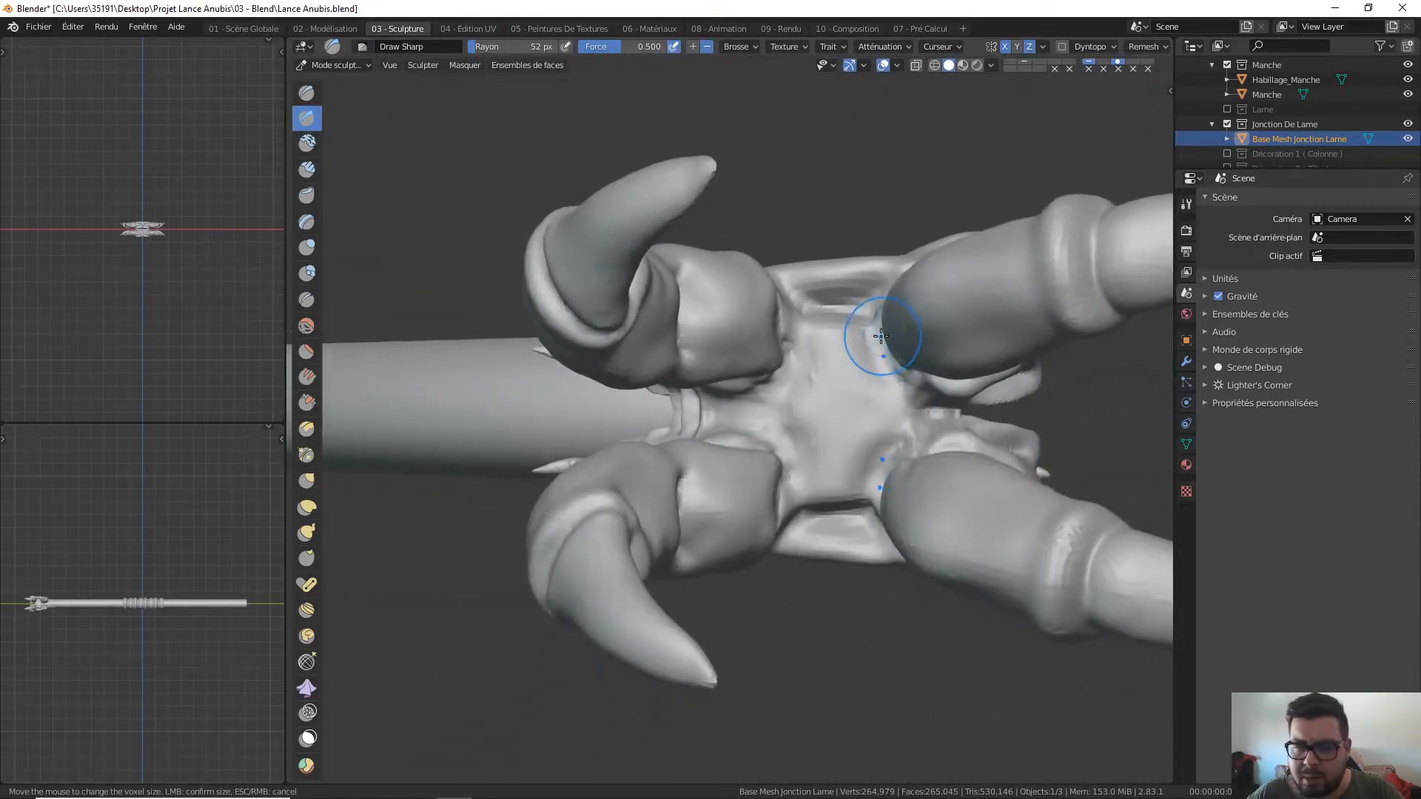
scroll(829, 342, up, 3)
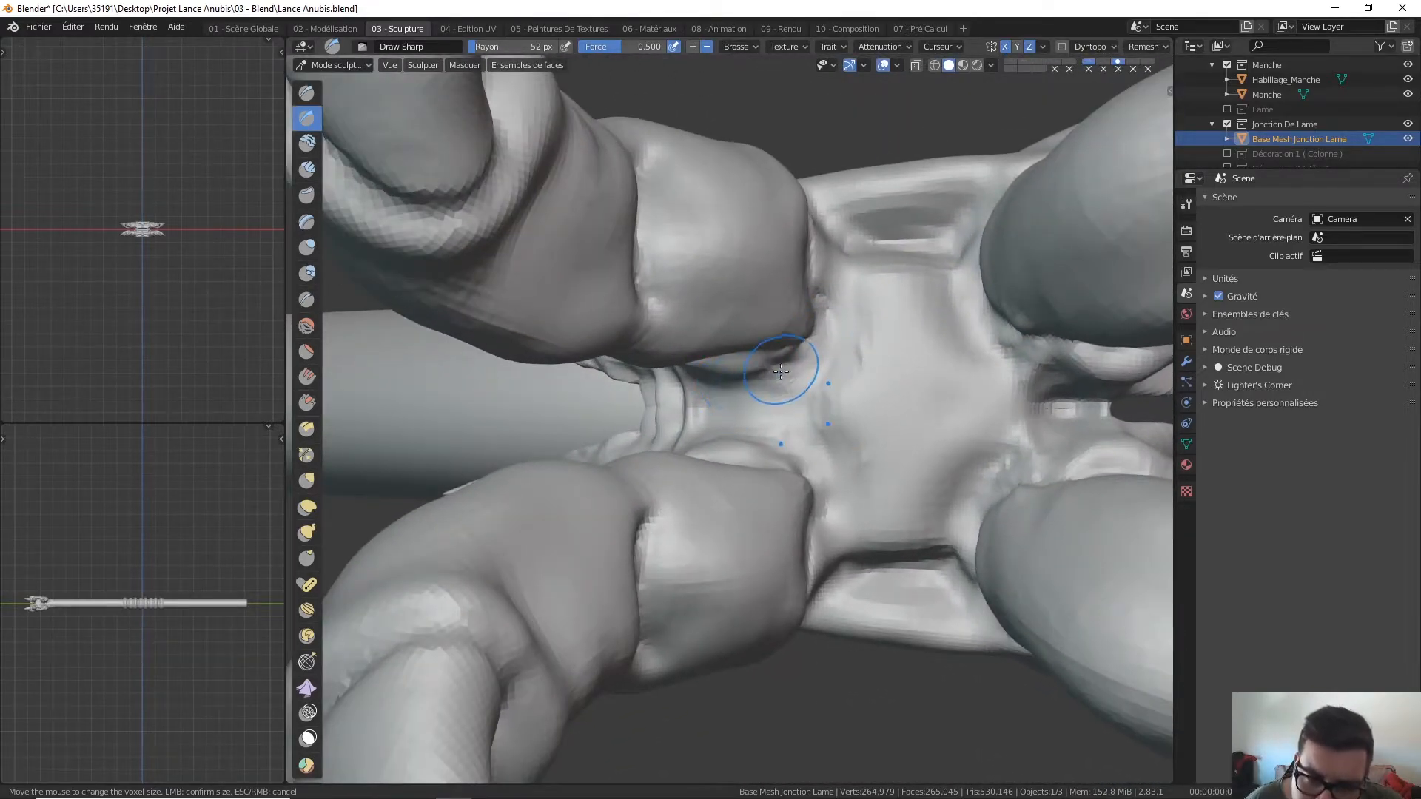
scroll(764, 320, up, 3)
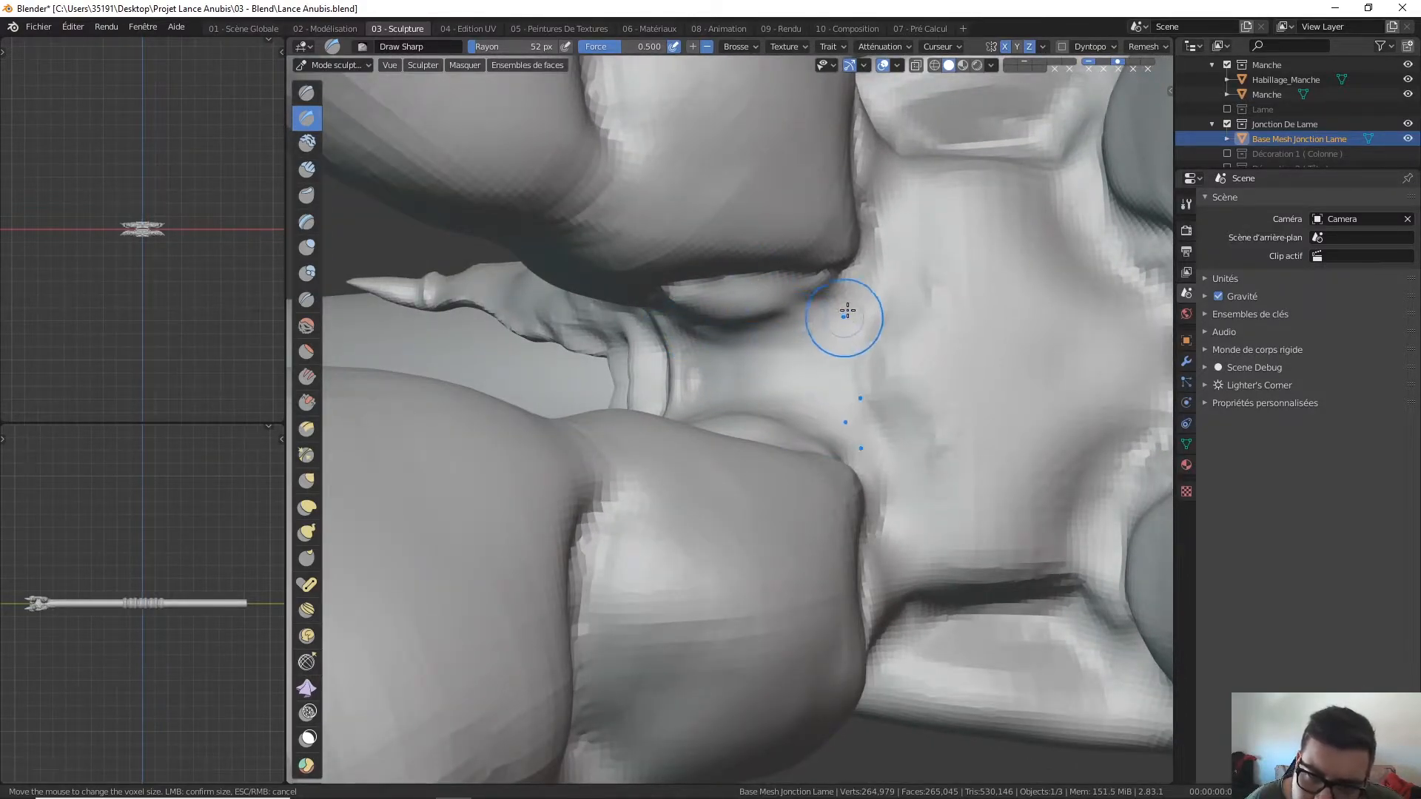
drag(883, 304, 863, 339)
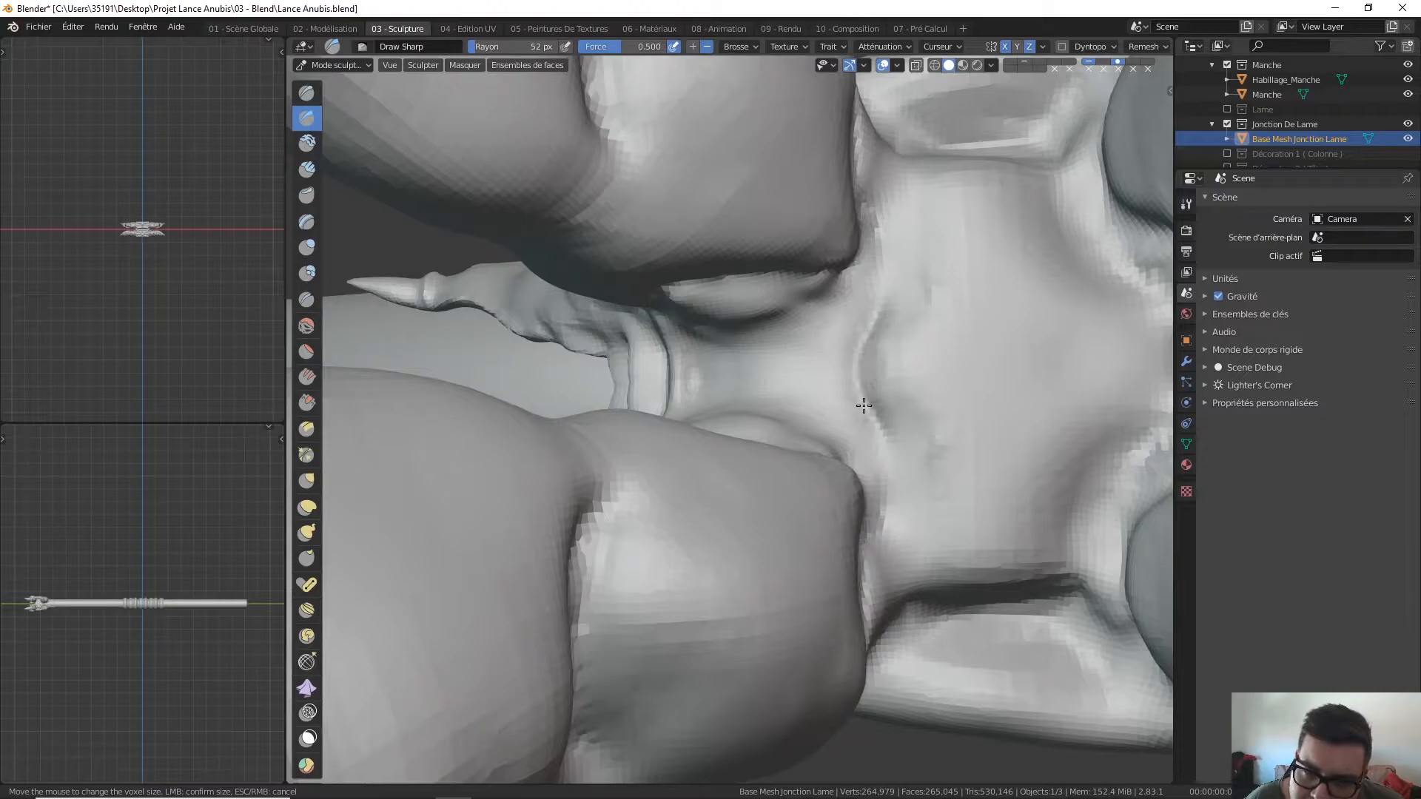
mouse_move(887, 439)
mouse_down()
mouse_move(892, 496)
mouse_move(874, 534)
mouse_up()
middle_drag(877, 419, 794, 256)
drag(778, 382, 749, 382)
middle_drag(795, 349, 792, 387)
Step: Sharpen the outline of the recess on the body's side and carve a row of parallel grooves across it
mouse_move(739, 423)
mouse_down()
mouse_move(907, 405)
mouse_move(894, 477)
mouse_move(900, 401)
mouse_up()
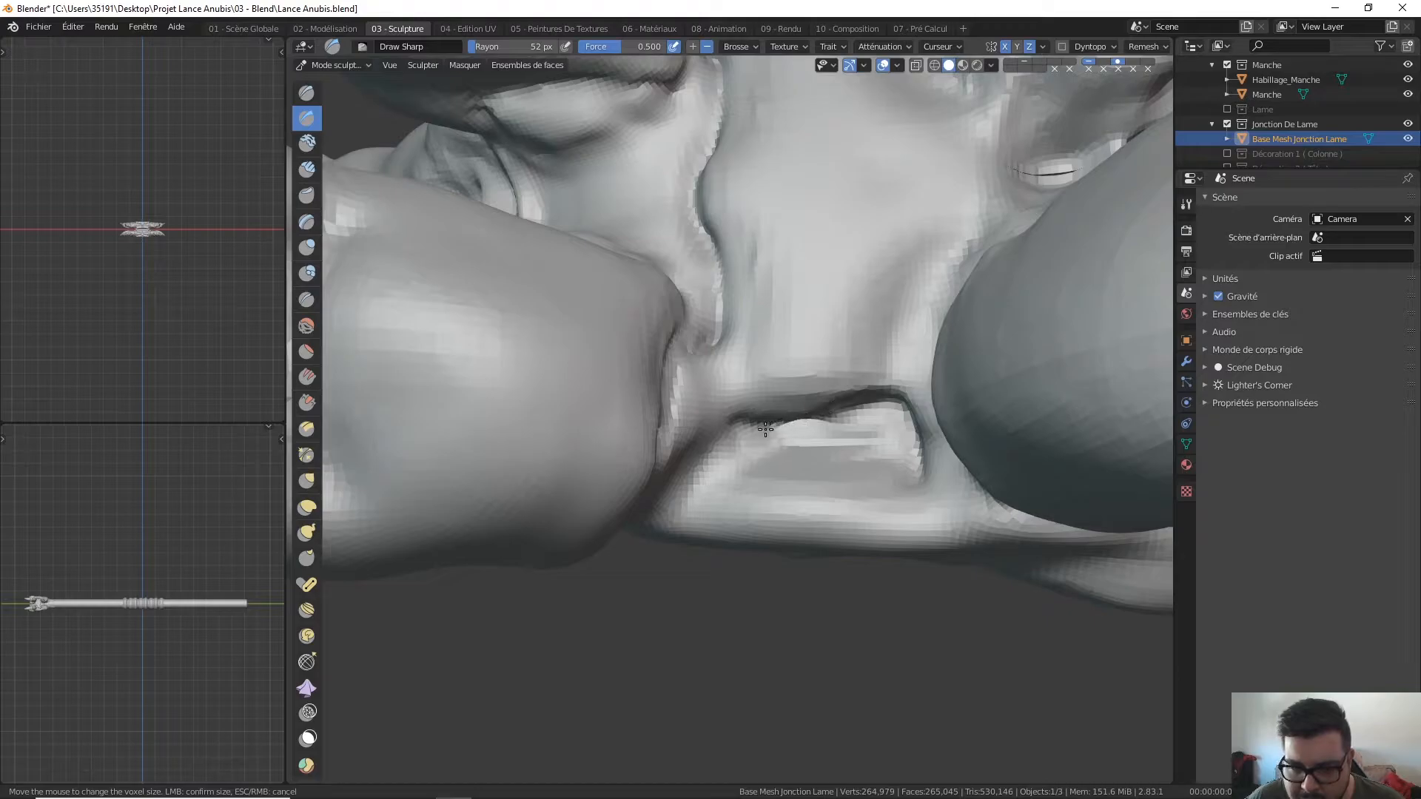
middle_drag(713, 444, 806, 335)
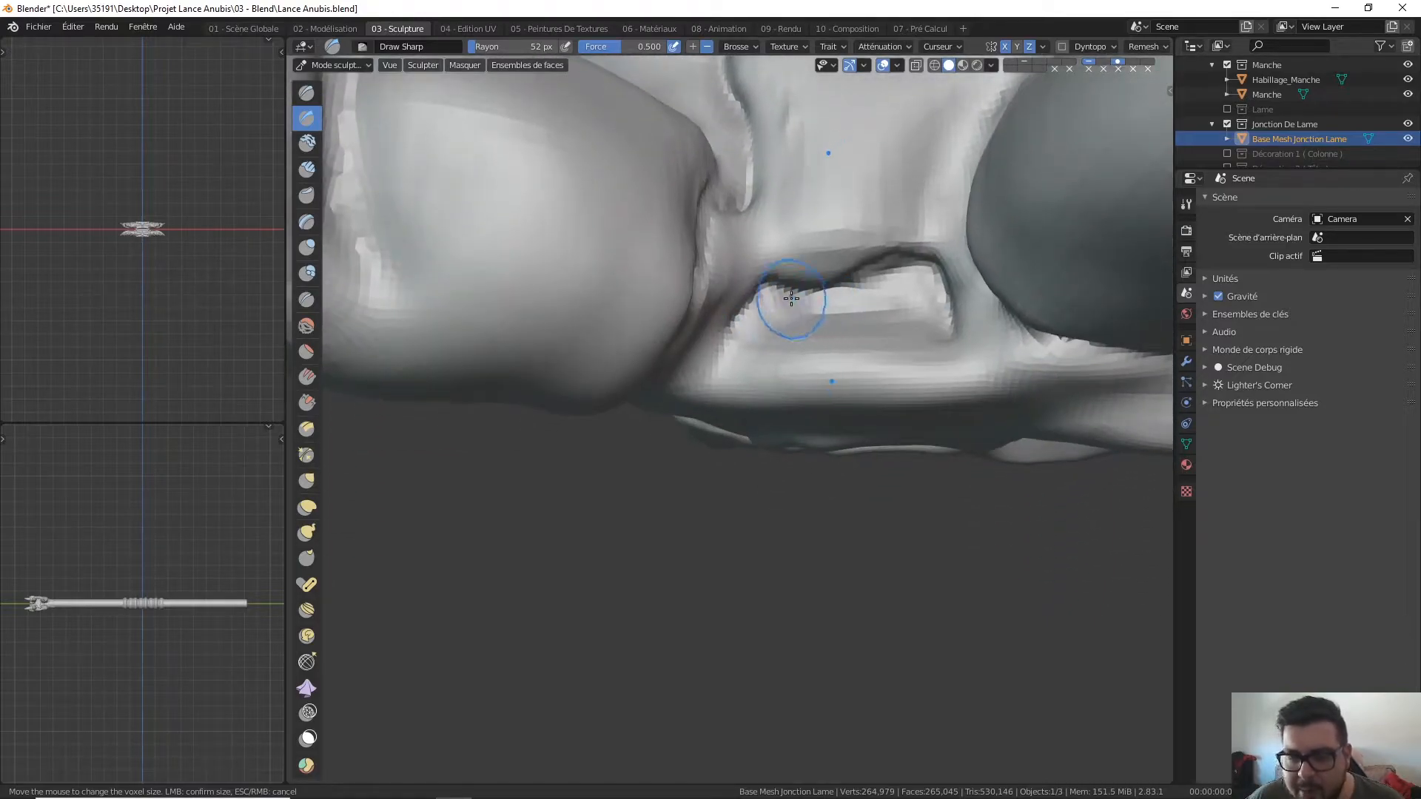
mouse_move(774, 322)
mouse_down()
mouse_move(748, 359)
mouse_move(771, 308)
mouse_move(820, 299)
mouse_move(797, 398)
mouse_up()
mouse_move(848, 280)
mouse_down()
mouse_move(867, 399)
mouse_move(855, 278)
mouse_move(921, 393)
mouse_move(925, 278)
mouse_move(922, 329)
mouse_up()
Step: Carve curved grooves along the central web's far corners where it meets the larger limbs
middle_drag(879, 190, 821, 307)
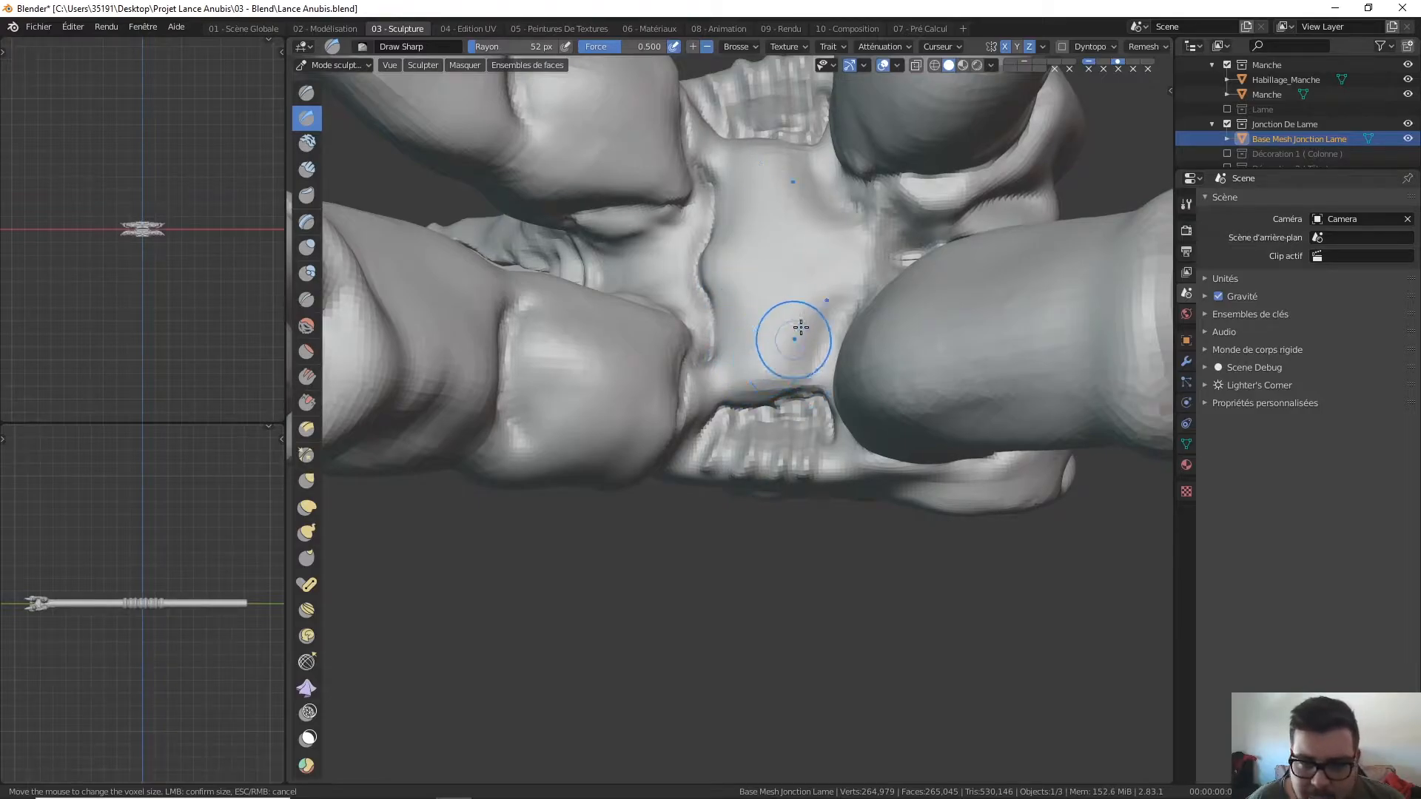
scroll(794, 320, up, 2)
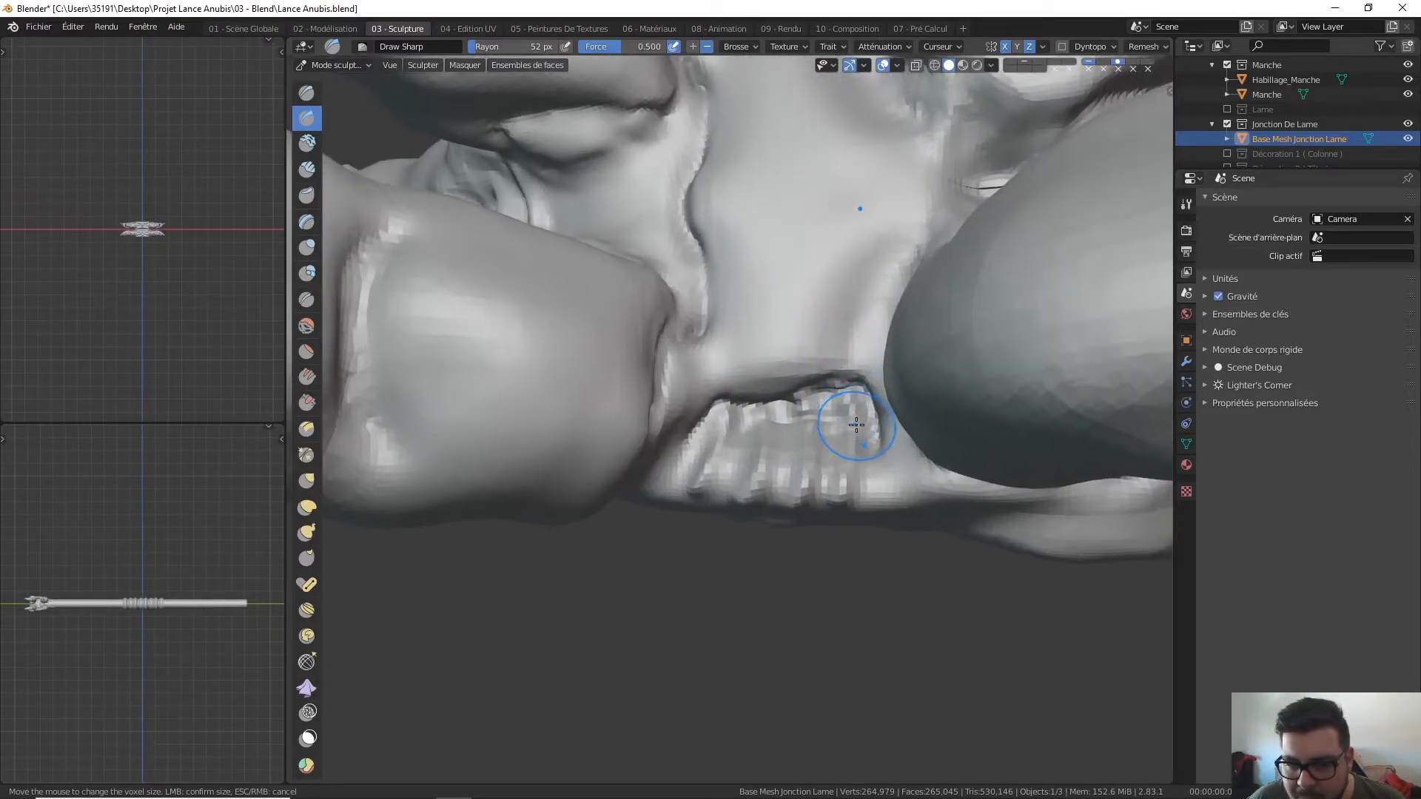
scroll(793, 408, up, 2)
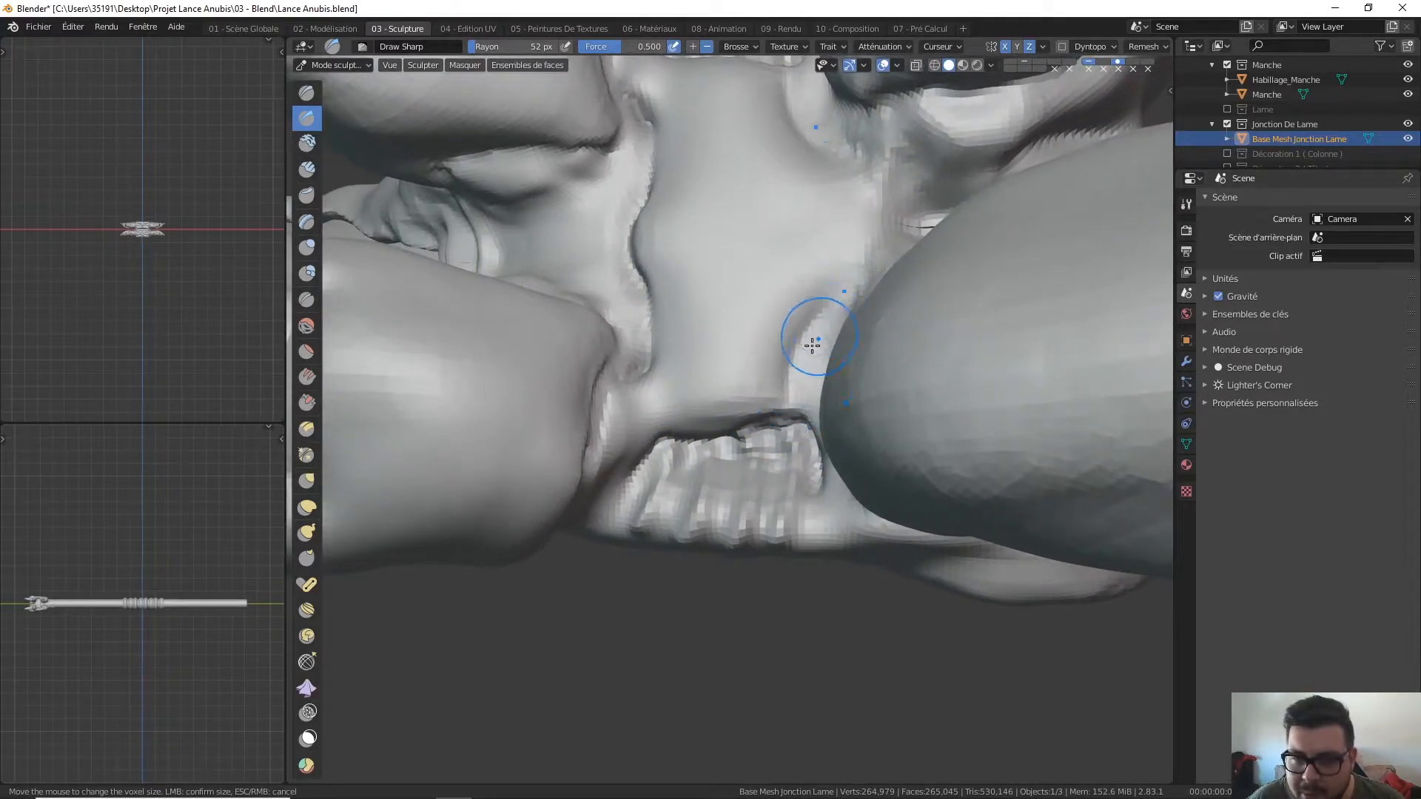
mouse_move(877, 252)
middle_down()
mouse_move(849, 285)
mouse_move(841, 271)
middle_up()
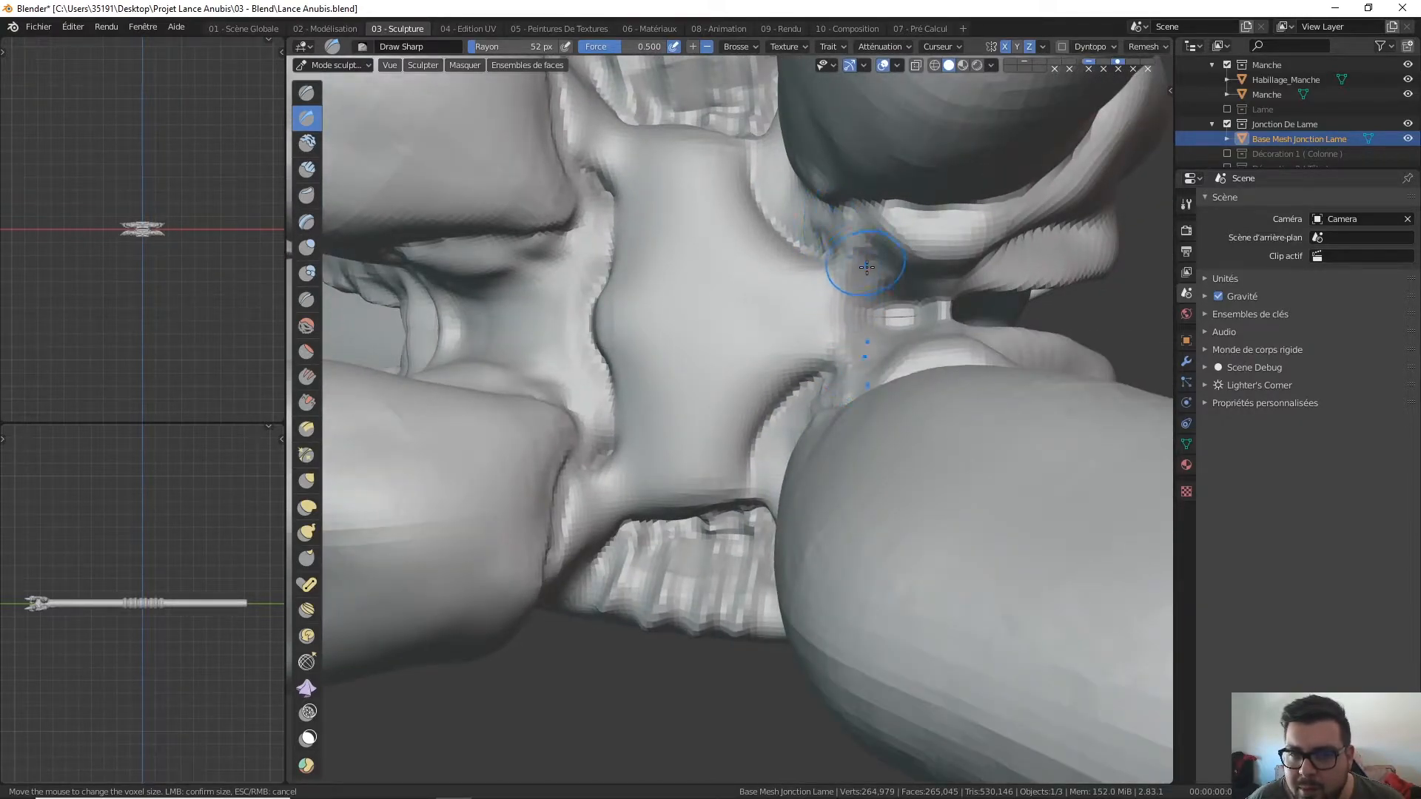
drag(860, 270, 870, 279)
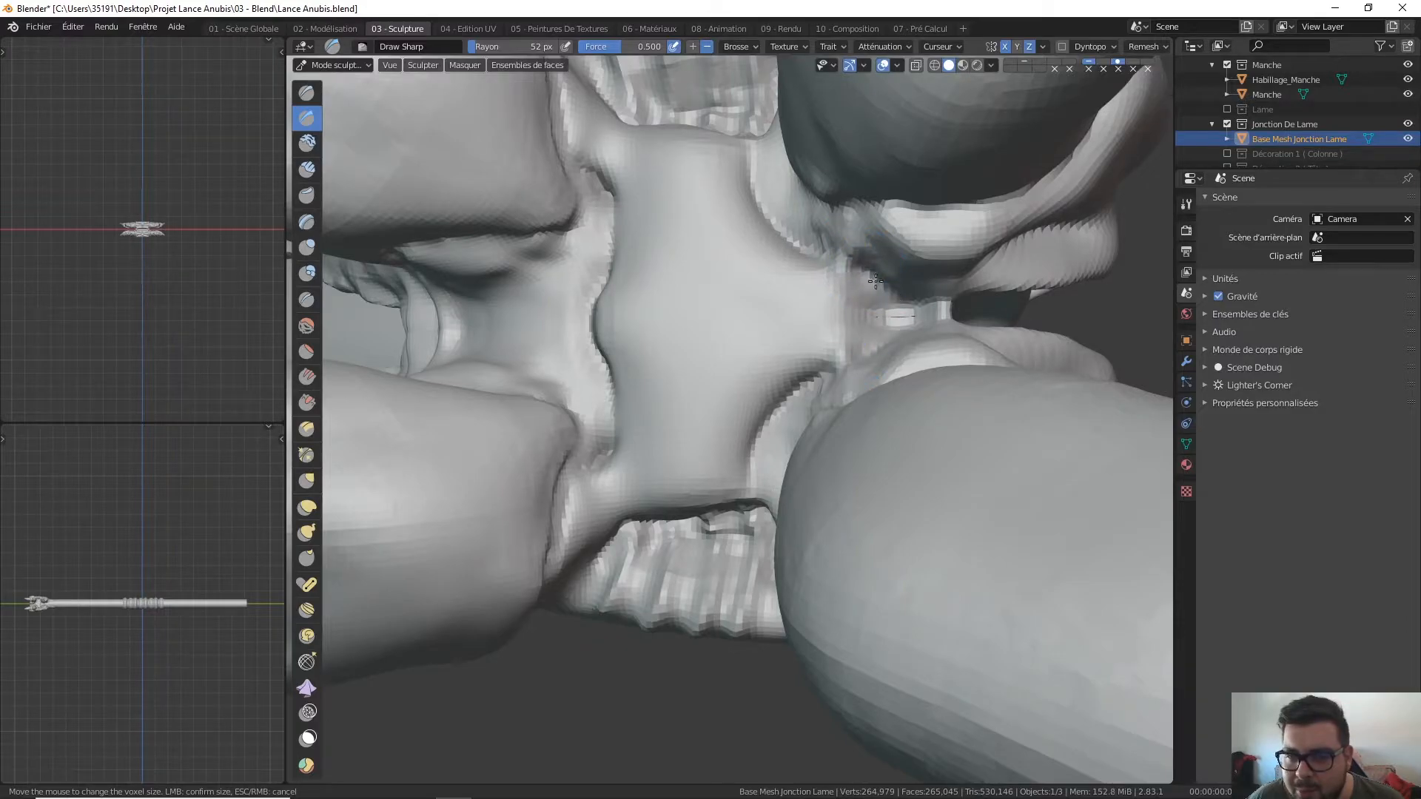
Step: Deepen the crease at the base of the limb where it joins the folded body
middle_drag(850, 264, 809, 288)
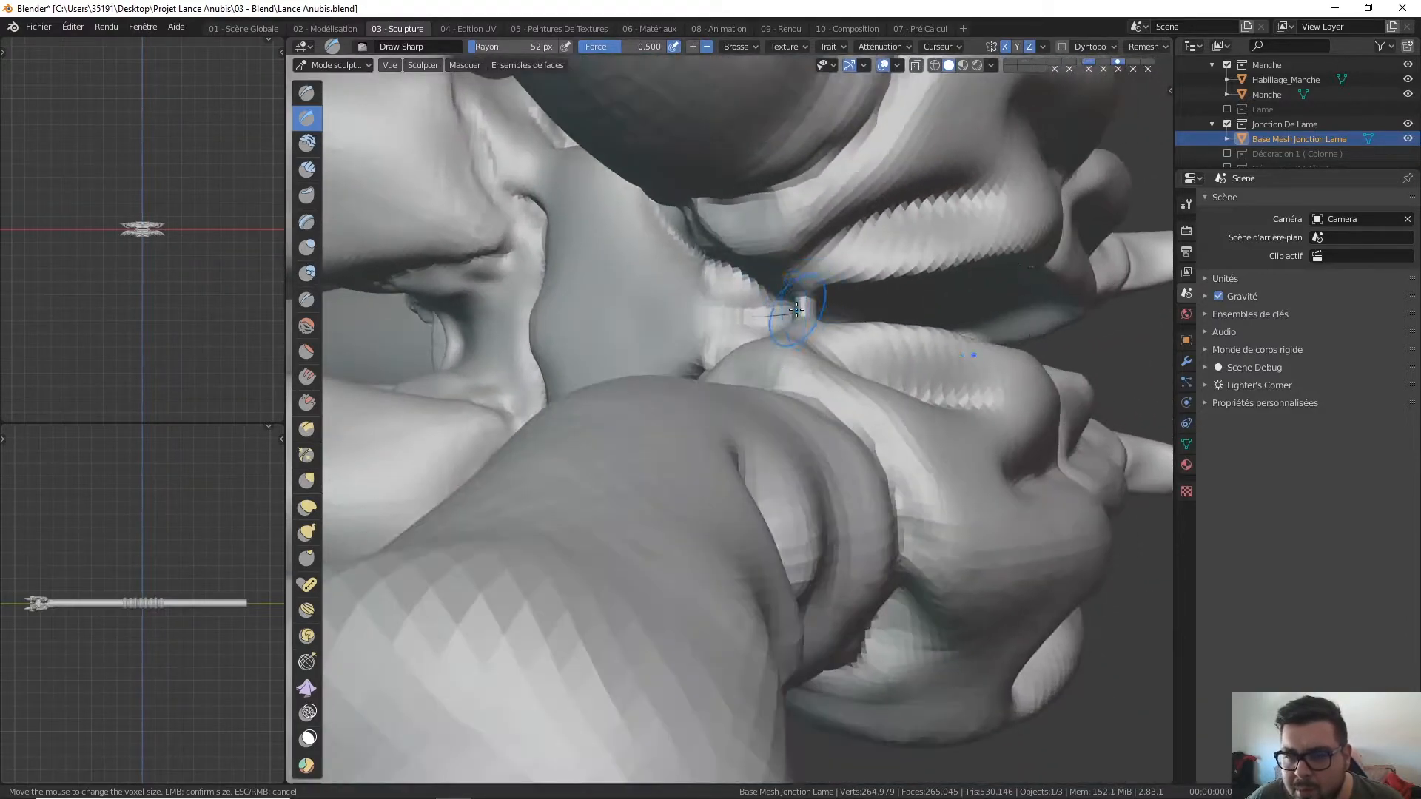
scroll(826, 244, up, 2)
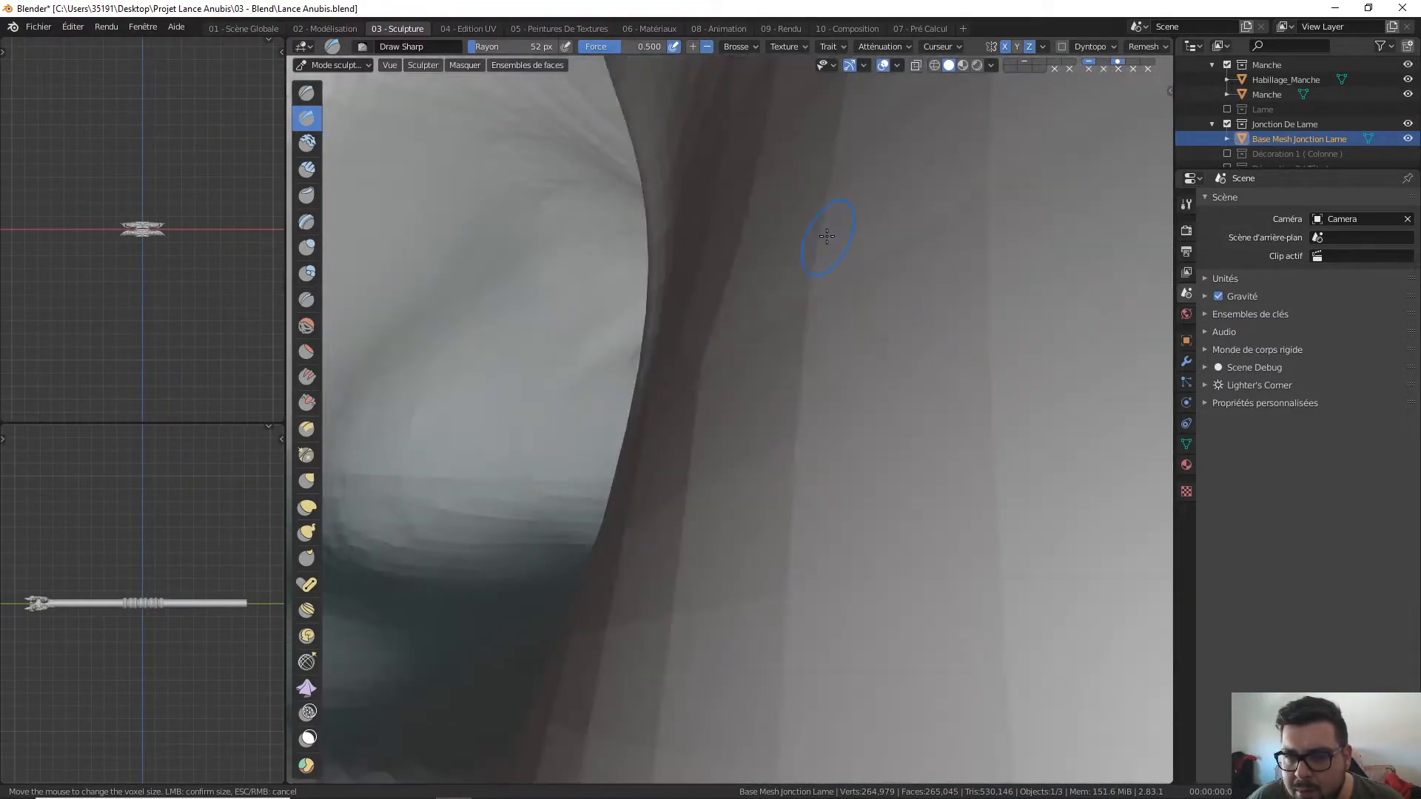
scroll(820, 236, down, 4)
mouse_move(821, 236)
middle_down()
mouse_move(764, 289)
mouse_move(814, 290)
mouse_move(750, 259)
mouse_move(759, 207)
middle_up()
drag(769, 219, 745, 254)
mouse_move(747, 255)
middle_down()
mouse_move(749, 238)
mouse_move(691, 279)
middle_up()
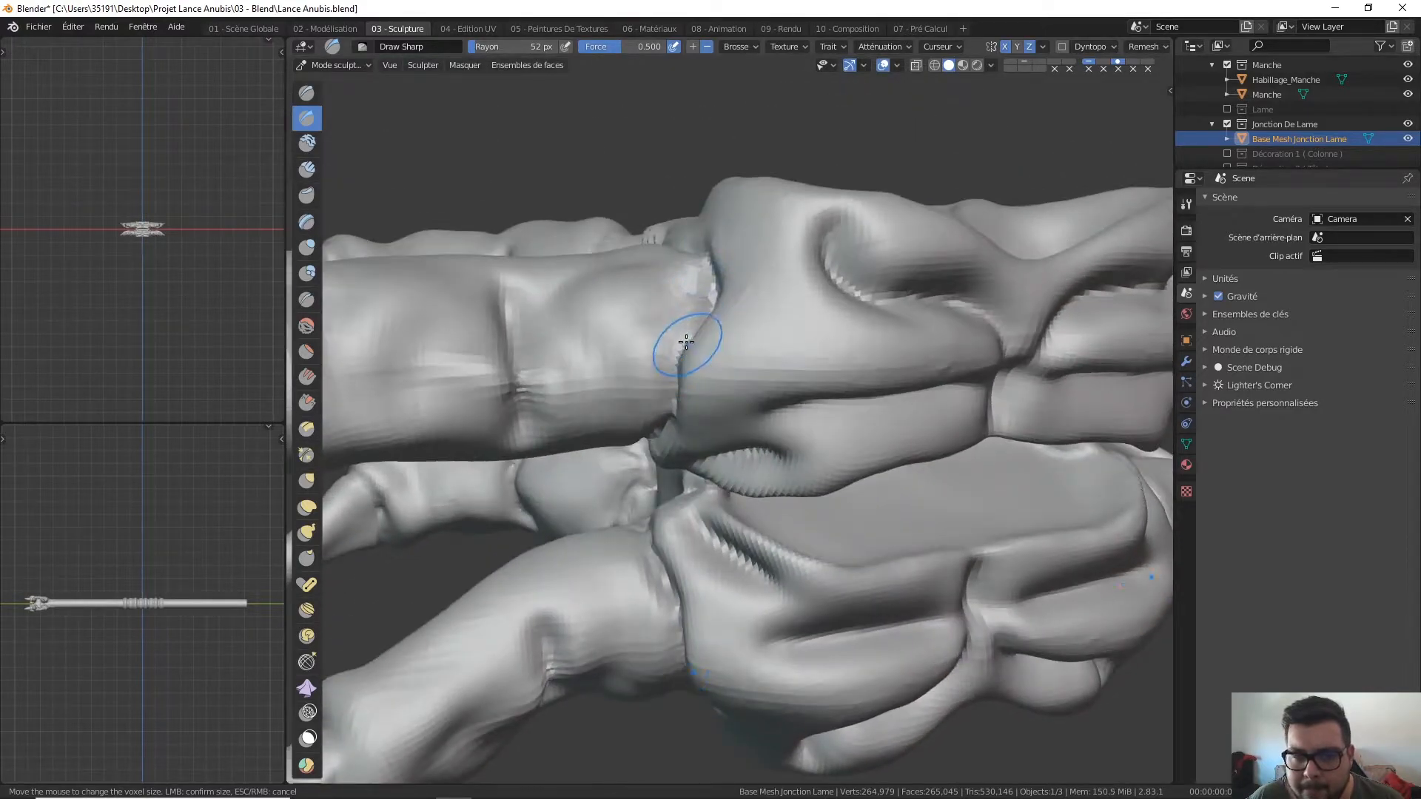
Step: Sharpen the creases between the folds on the body's end face
middle_drag(492, 374, 523, 317)
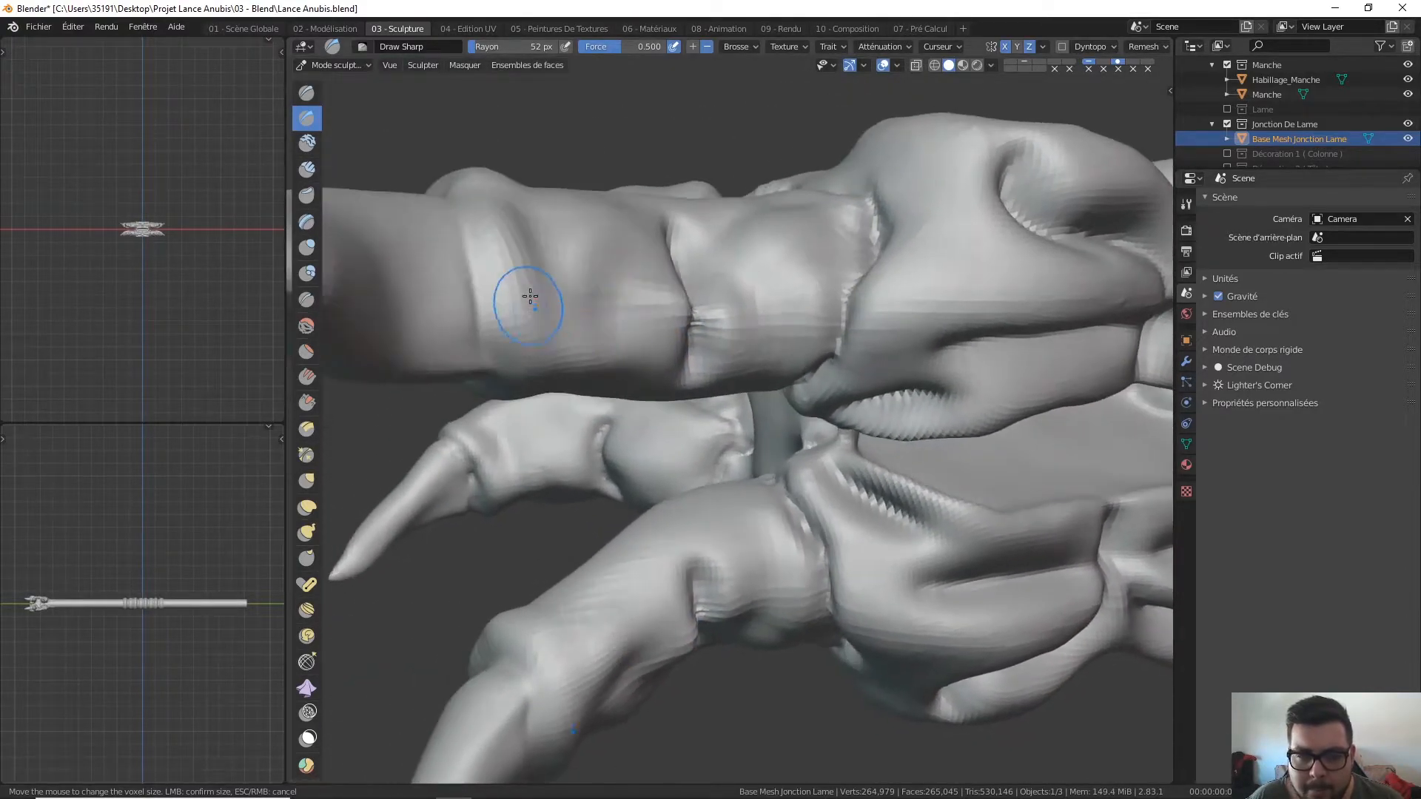
mouse_move(481, 370)
middle_down()
mouse_move(694, 243)
mouse_move(858, 326)
mouse_move(858, 501)
mouse_move(770, 570)
mouse_move(644, 634)
mouse_move(628, 555)
mouse_move(660, 454)
mouse_move(780, 423)
middle_up()
mouse_move(757, 402)
mouse_down()
mouse_move(862, 437)
mouse_move(911, 478)
mouse_up()
mouse_move(916, 459)
middle_down()
mouse_move(892, 400)
mouse_move(898, 368)
middle_up()
drag(902, 377, 910, 425)
middle_drag(912, 414, 921, 359)
drag(915, 333, 696, 362)
Step: Carve a sharp edge along the rim of the long cavity between the two folded halves of the body
mouse_move(792, 317)
middle_down()
mouse_move(814, 269)
mouse_move(861, 302)
middle_up()
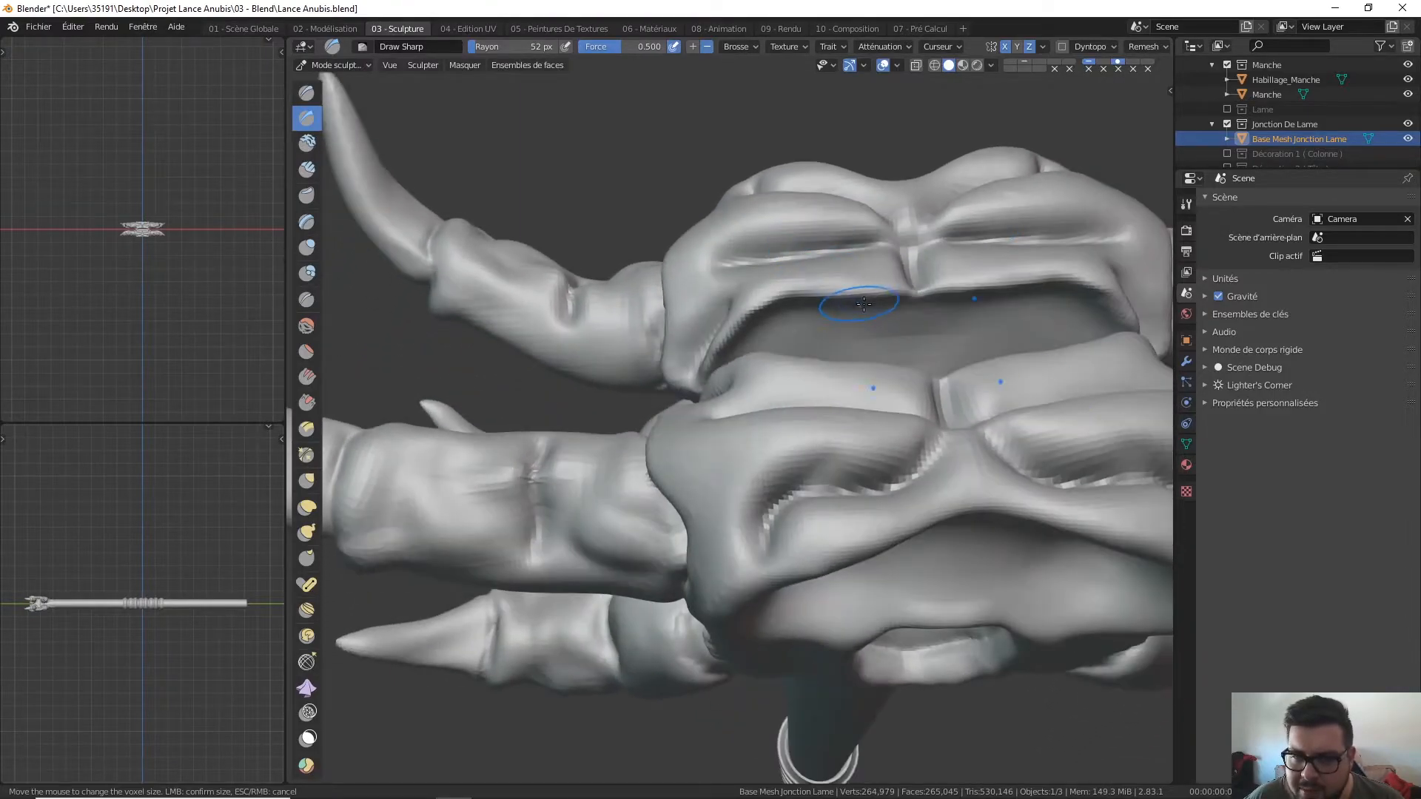
drag(914, 297, 734, 310)
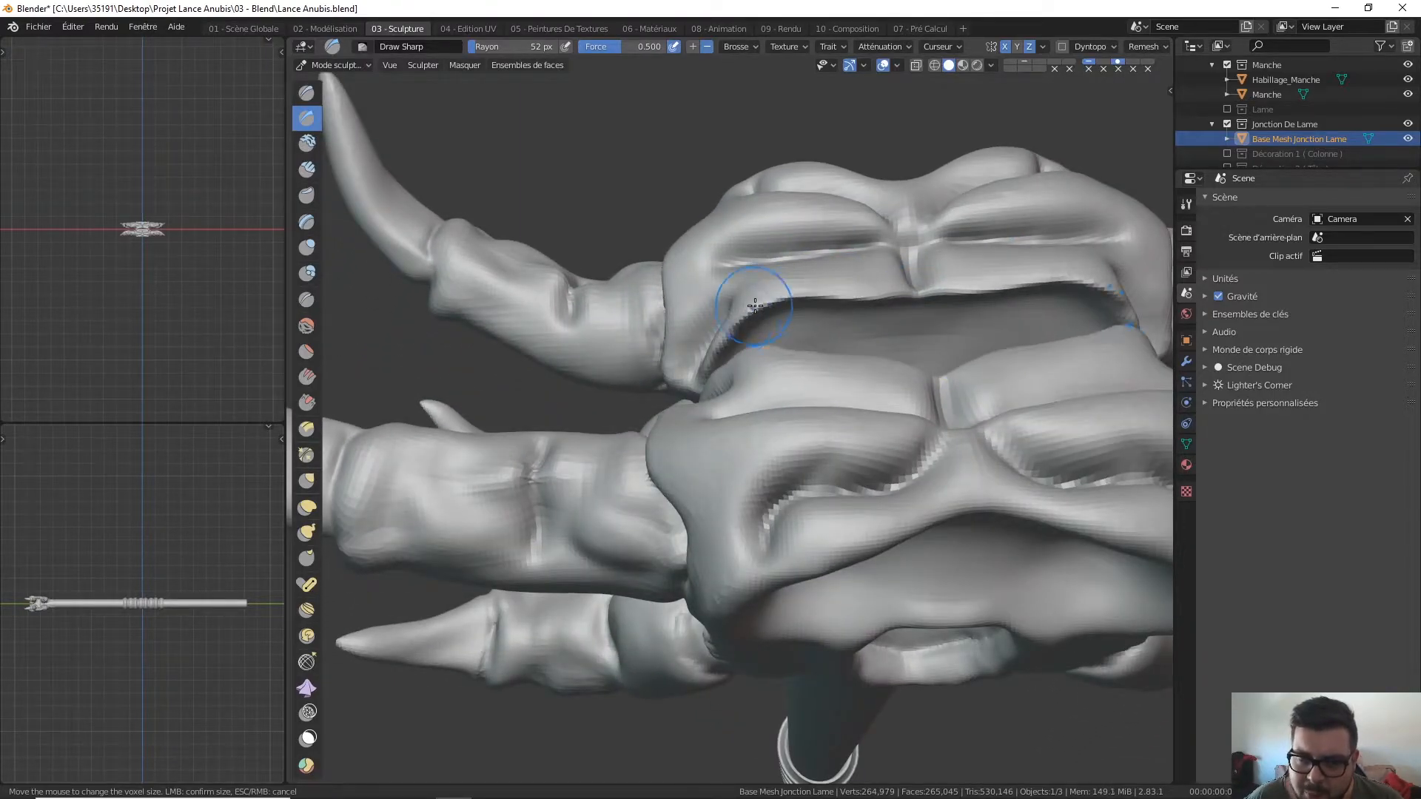
middle_drag(734, 310, 794, 330)
middle_drag(742, 373, 812, 383)
drag(828, 402, 786, 429)
Step: Set the Draw Sharp radius to 31 px and deepen the outline of the curved recess above the oval cavity
mouse_move(829, 333)
middle_down()
mouse_move(818, 365)
mouse_move(793, 375)
mouse_move(784, 359)
mouse_move(793, 402)
mouse_move(740, 362)
mouse_move(755, 409)
middle_up()
mouse_move(739, 342)
middle_down()
mouse_move(729, 276)
mouse_move(734, 358)
mouse_move(770, 321)
middle_up()
key(f)
click(769, 378)
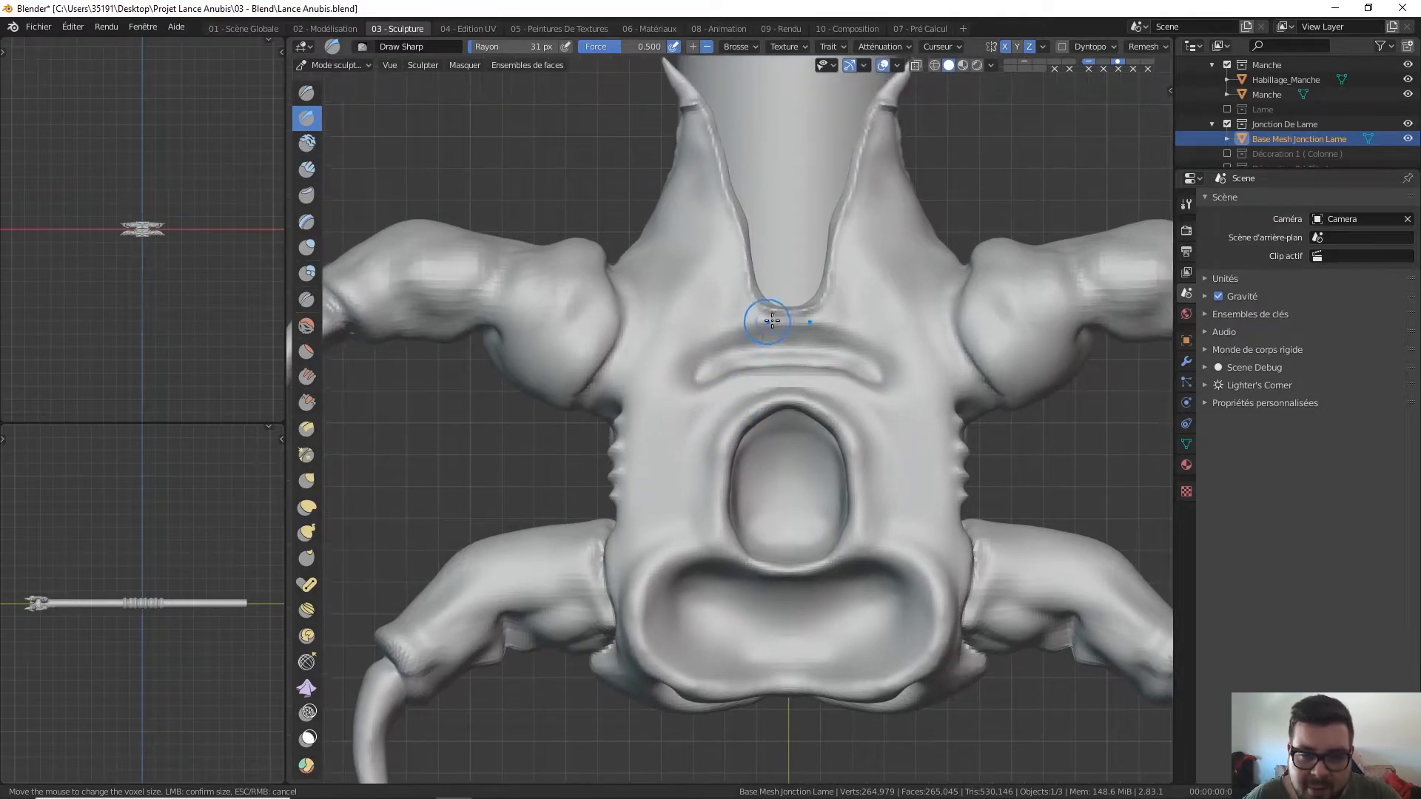
drag(731, 331, 698, 350)
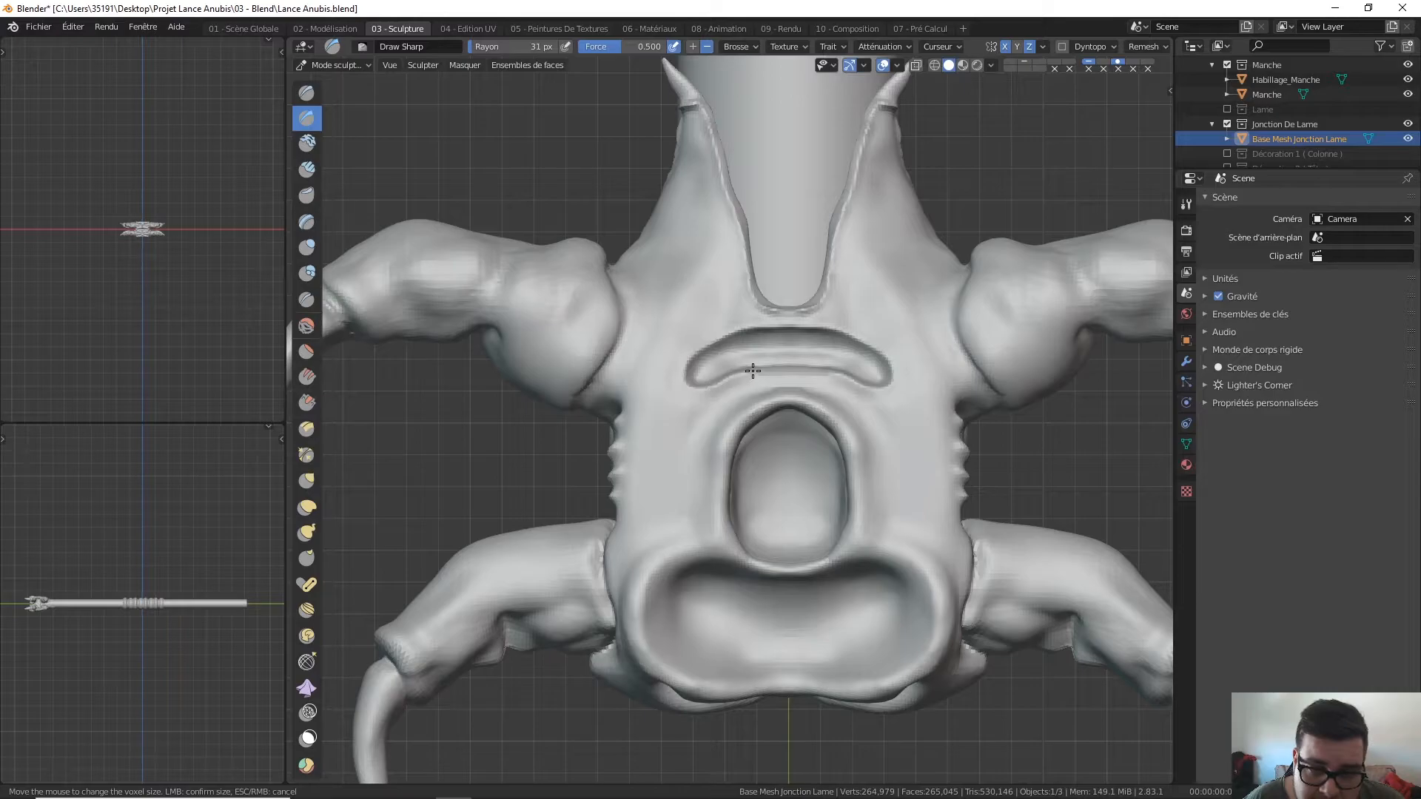
Step: Carve tooth-like notches and a contour groove around the curved recess, plus a mirrored wavy groove down each side of the body
shift+middle_drag(815, 352, 792, 279)
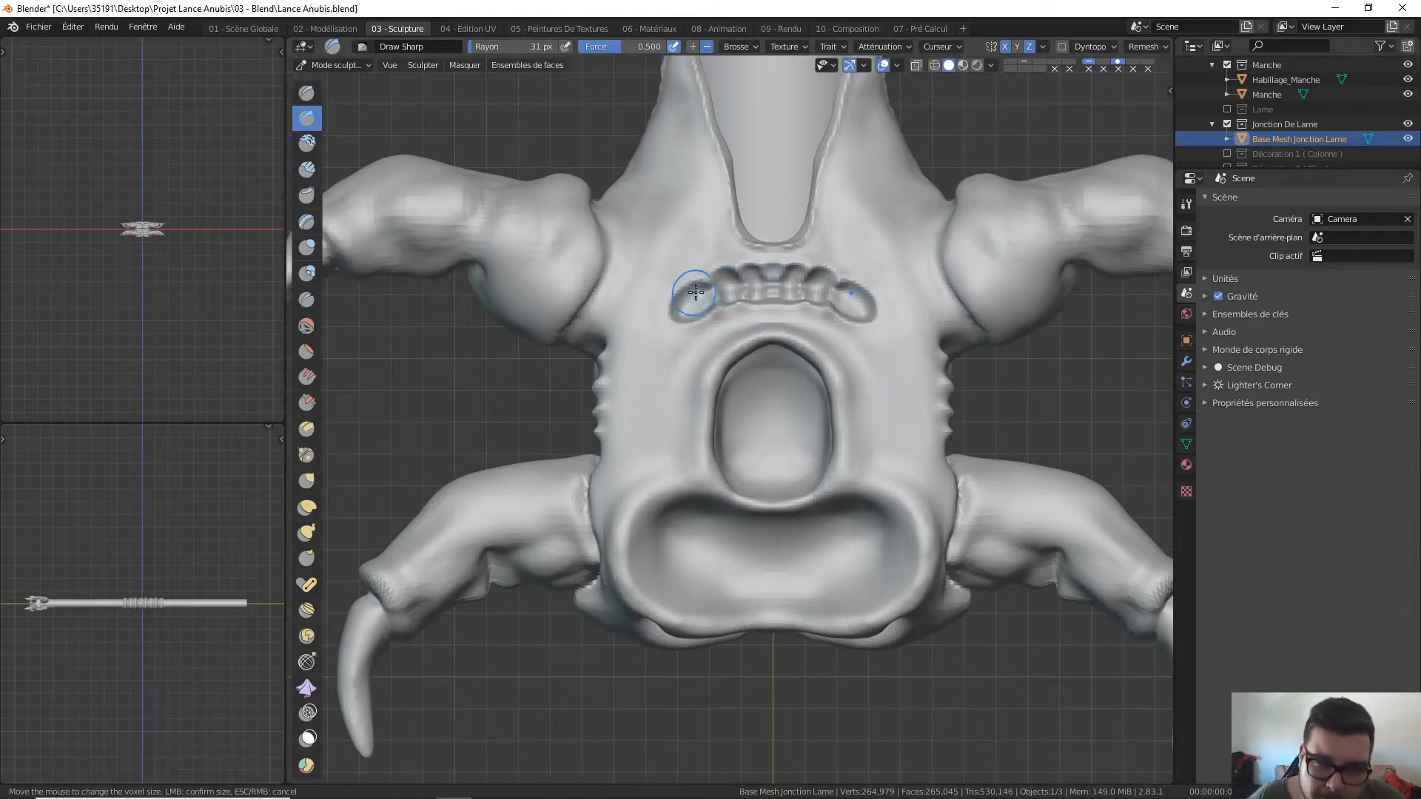
drag(717, 312, 687, 326)
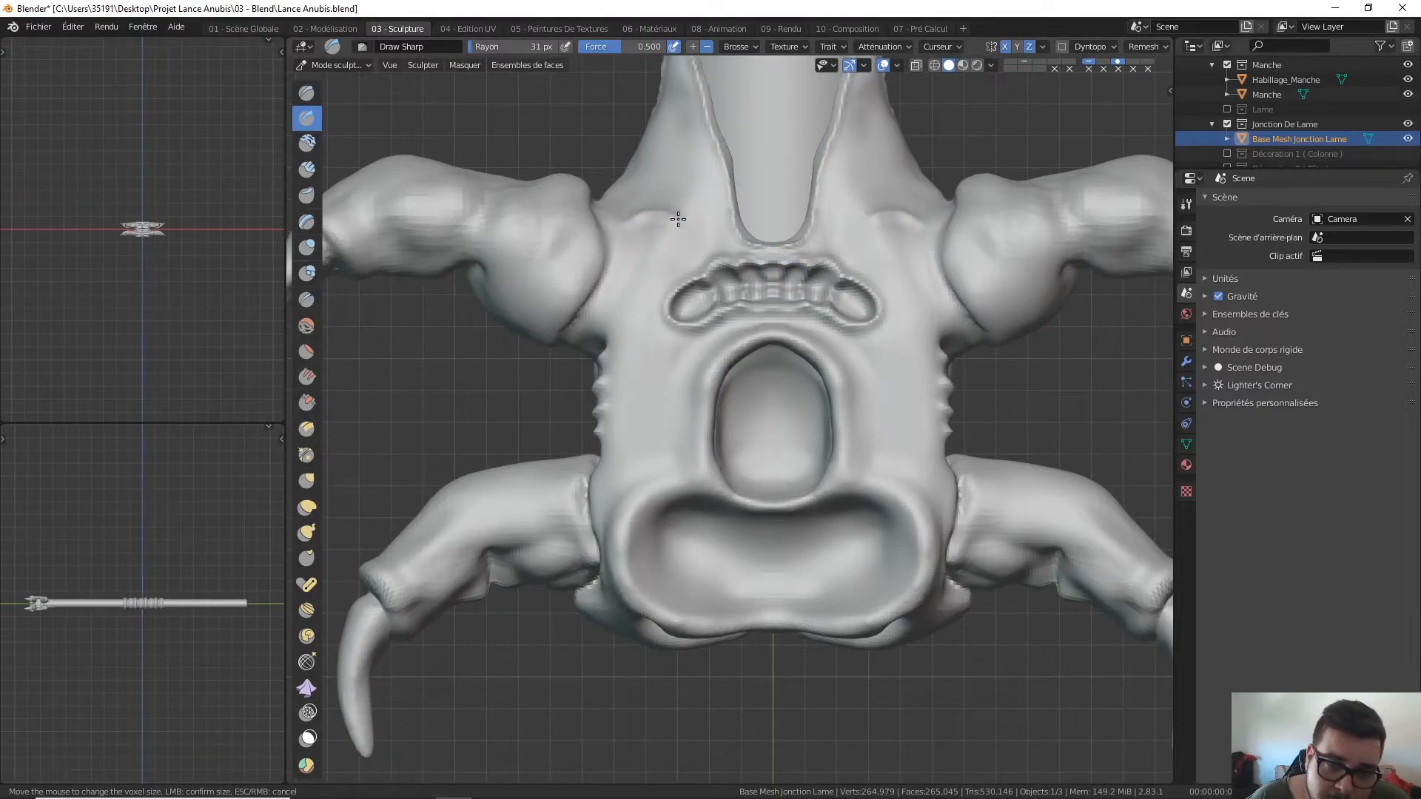
drag(634, 299, 670, 355)
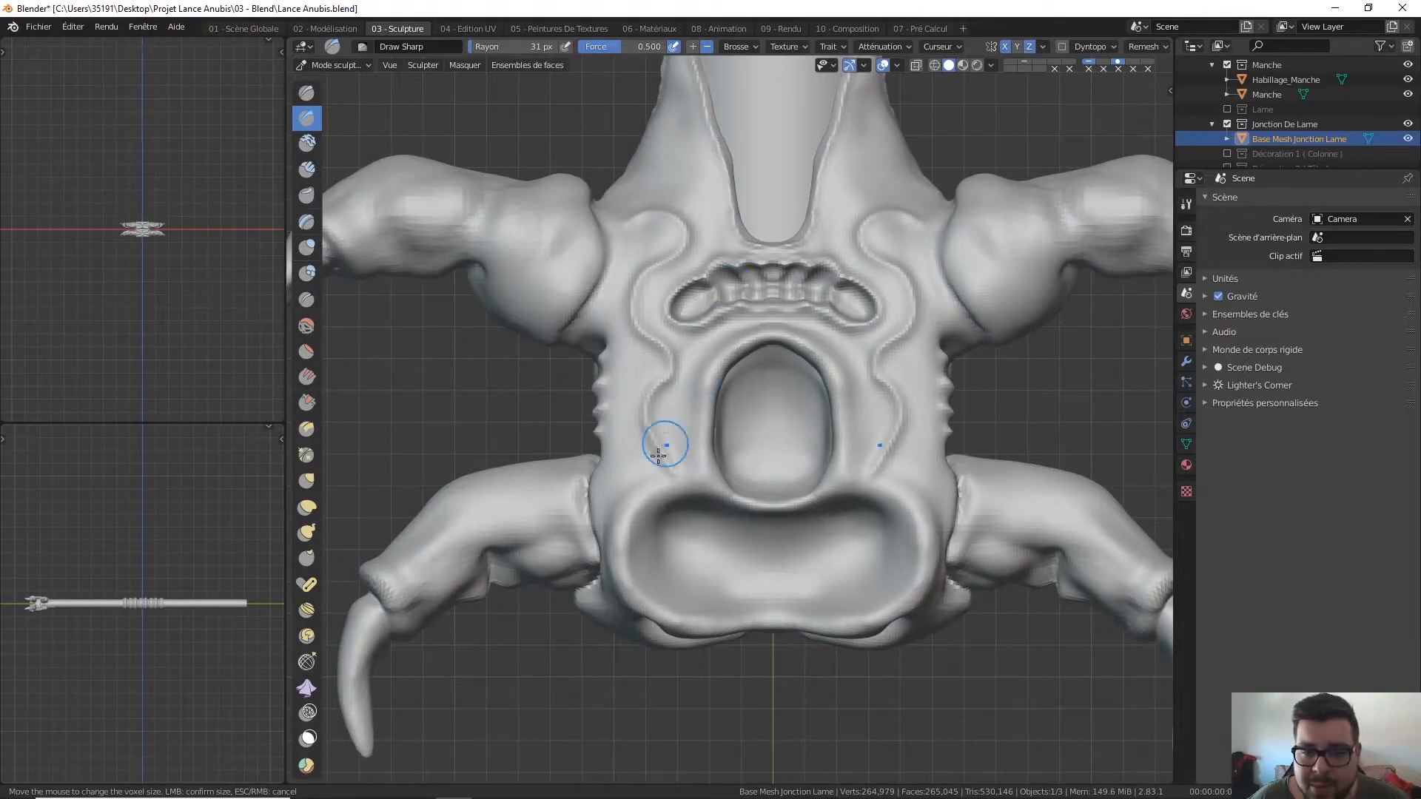
Step: Carve an arched groove around the oval cavity, and extend the wavy side grooves into a sharp rim around the wide cavity
middle_drag(679, 415, 717, 397)
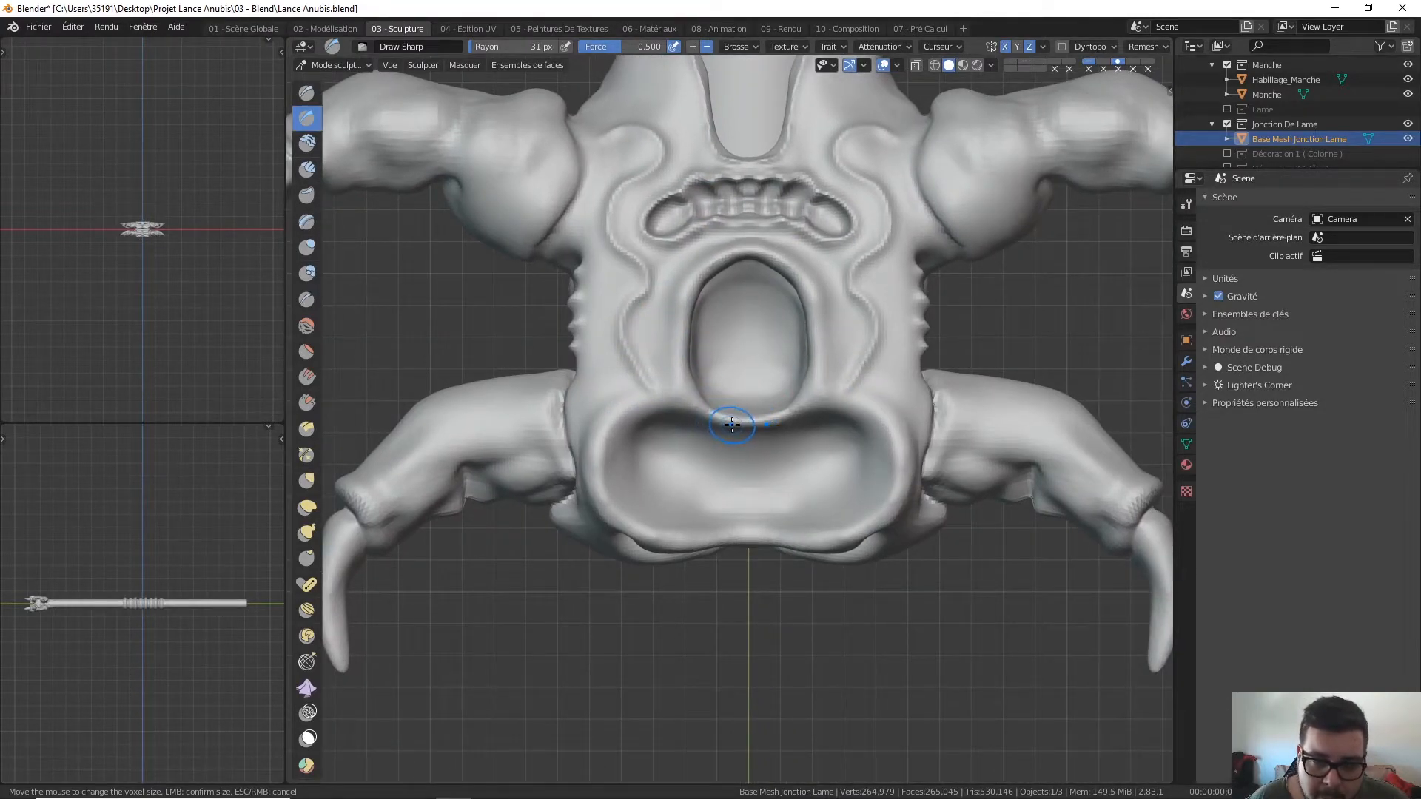
mouse_move(665, 379)
mouse_down()
mouse_move(671, 289)
mouse_move(719, 248)
mouse_up()
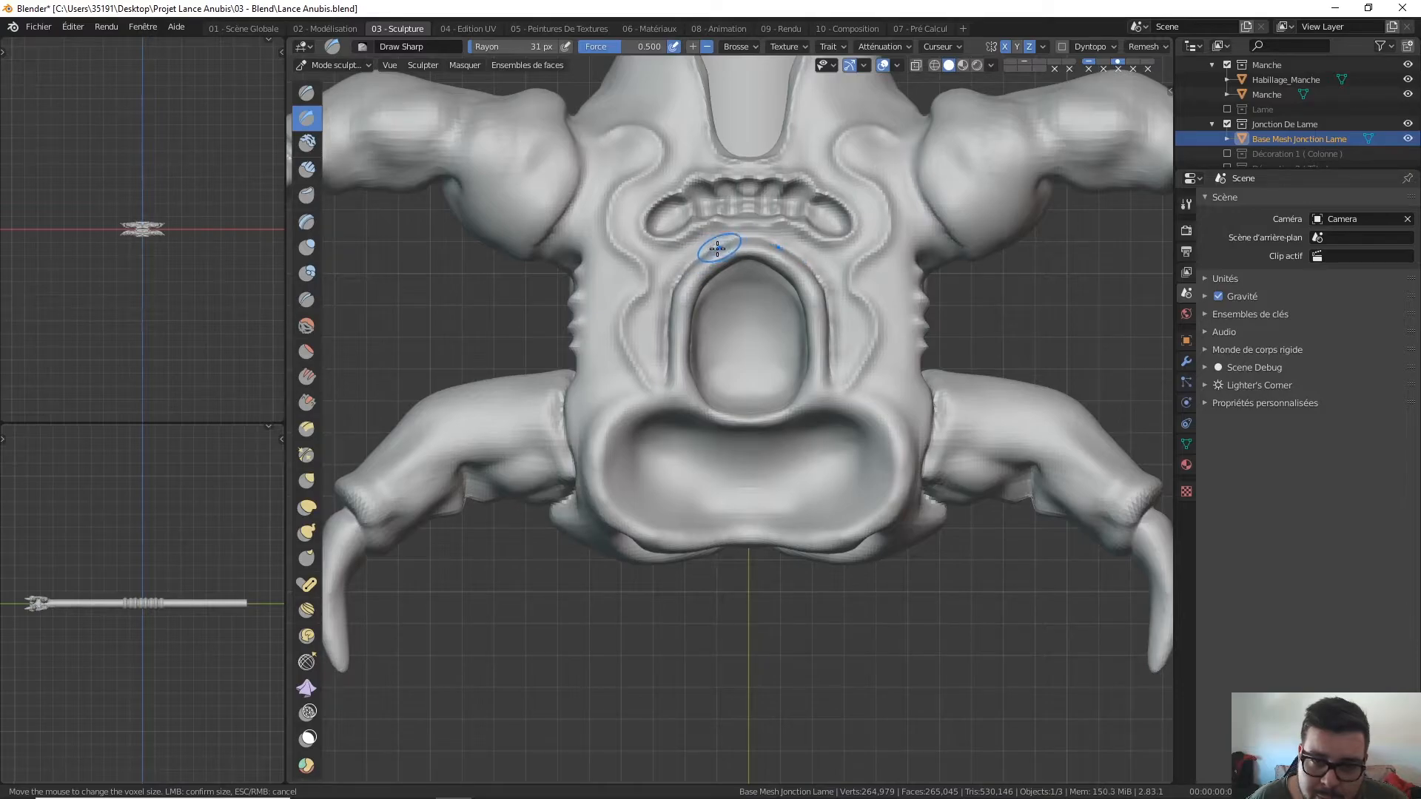
shift+middle_drag(665, 365, 673, 330)
drag(648, 344, 664, 358)
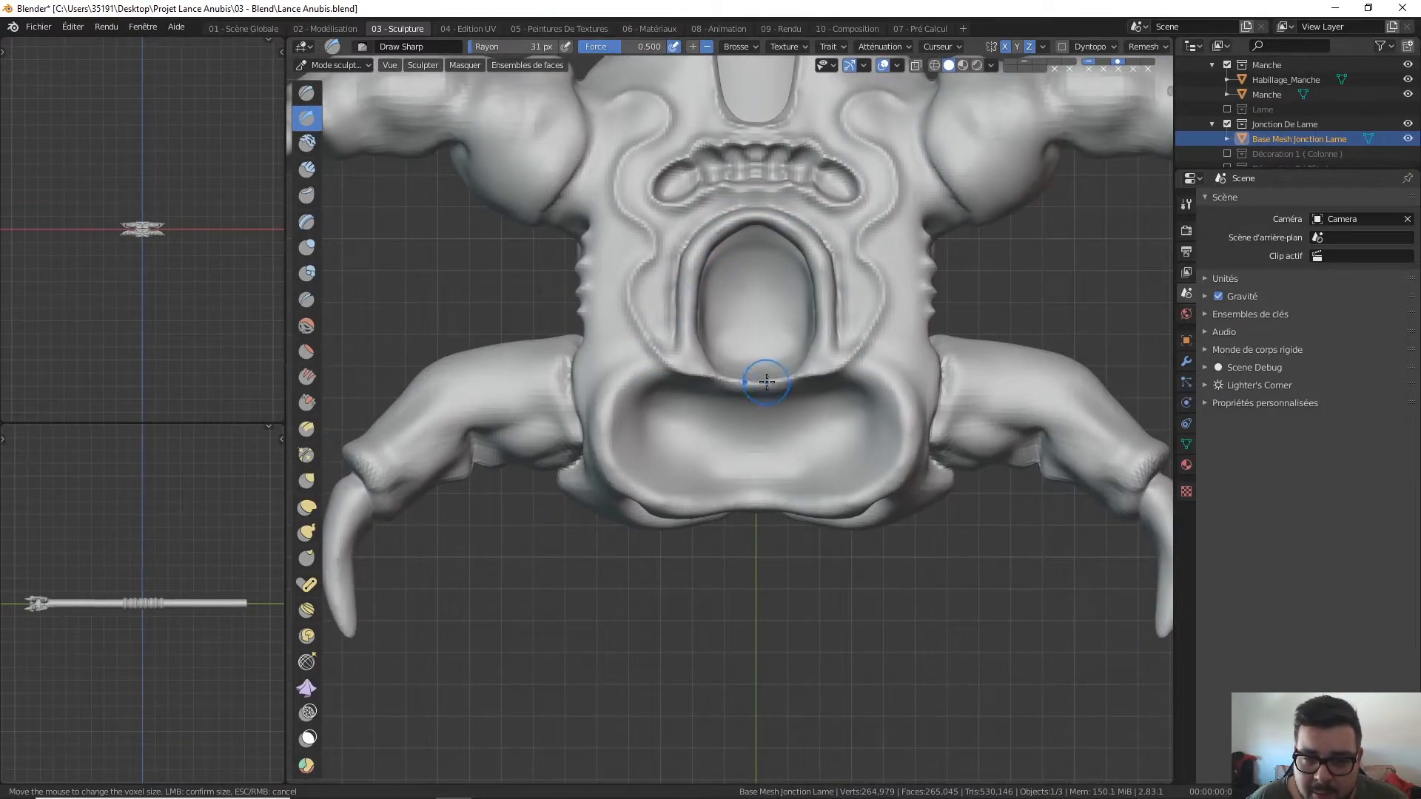
mouse_move(652, 368)
mouse_down()
mouse_move(611, 392)
mouse_move(601, 432)
mouse_move(620, 482)
mouse_move(760, 504)
mouse_up()
Step: Inspect the carved grooves on the junction's underside and front face
shift+middle_drag(690, 351, 691, 317)
middle_drag(689, 394, 681, 372)
key(ctrl+KP_7)
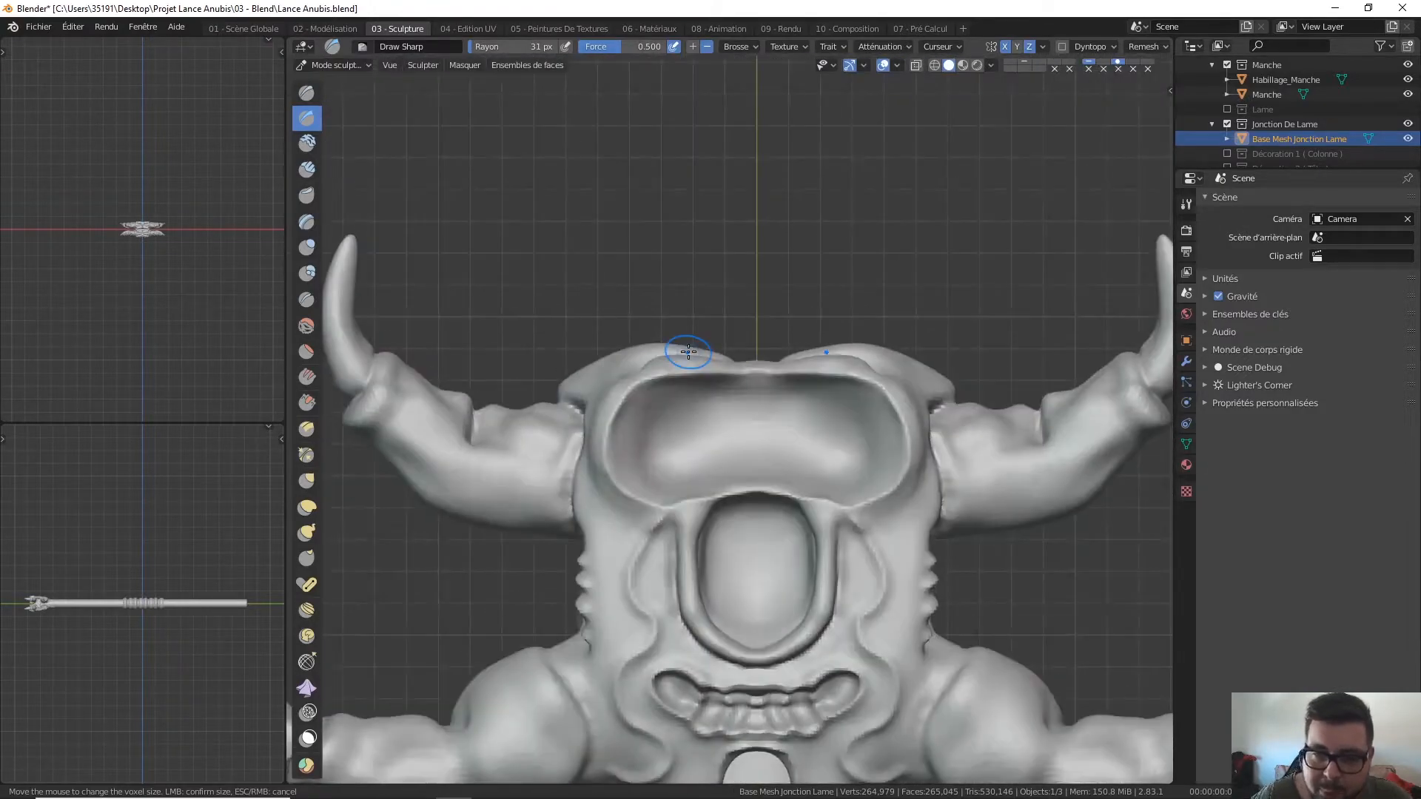
key(KP_1)
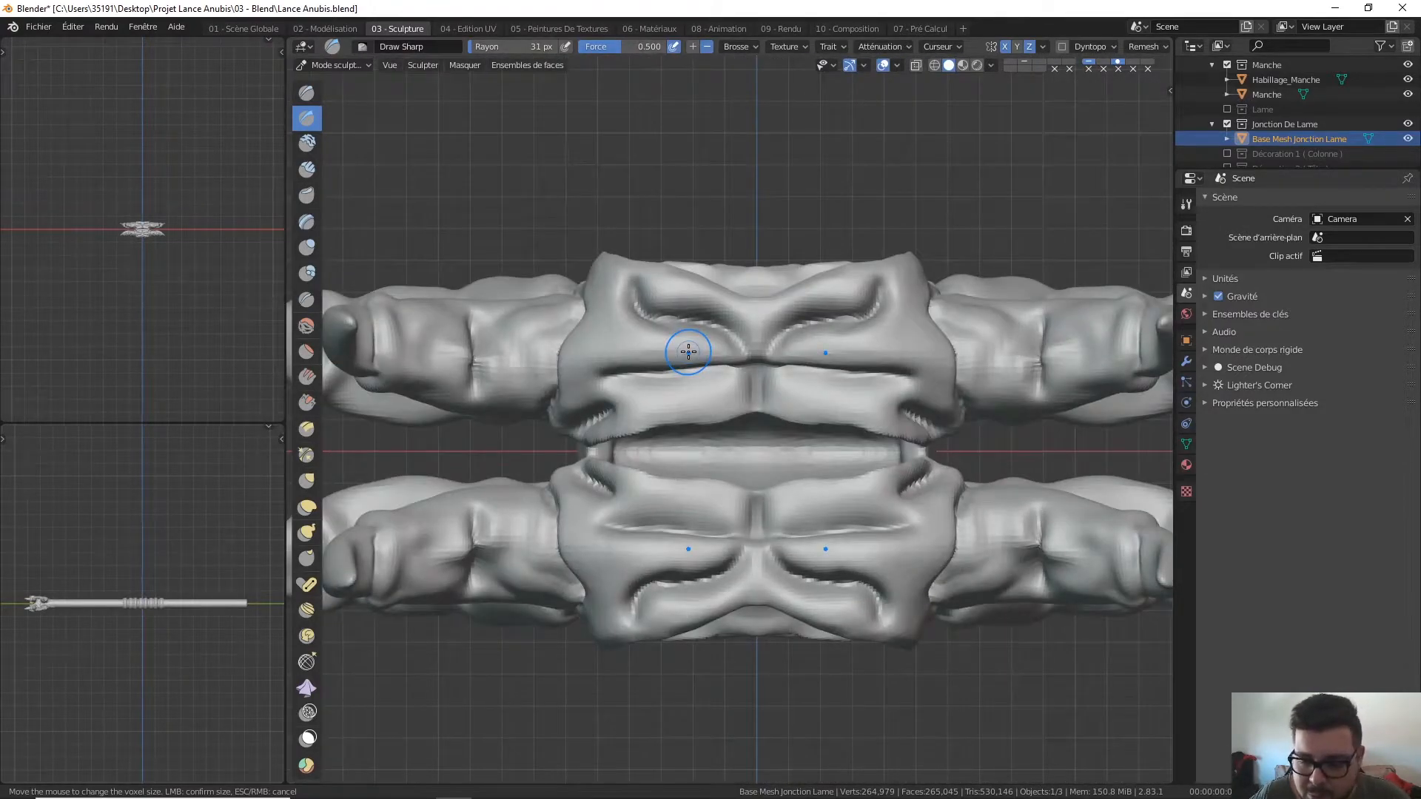
key(ctrl+KP_7)
key(KP_1)
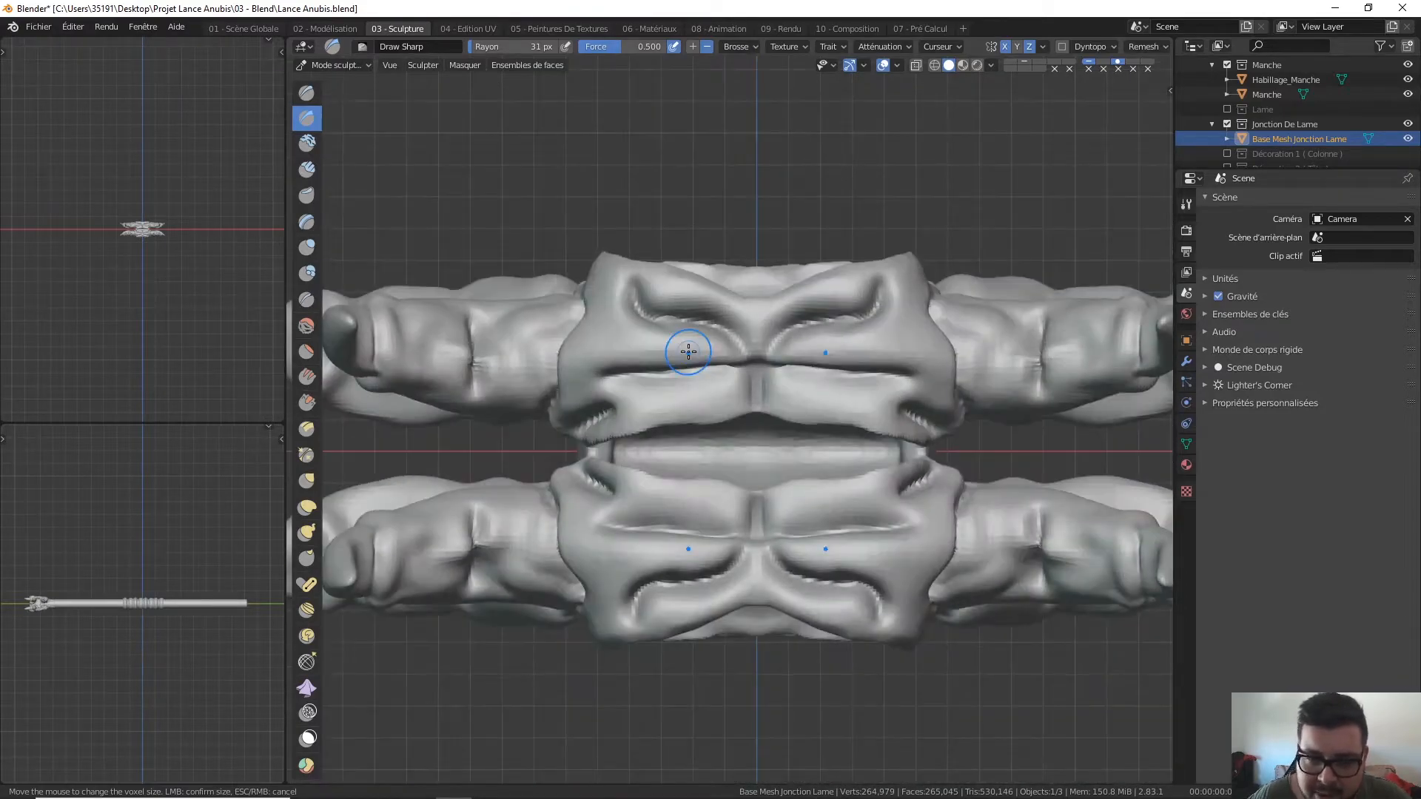
key(ctrl+KP_7)
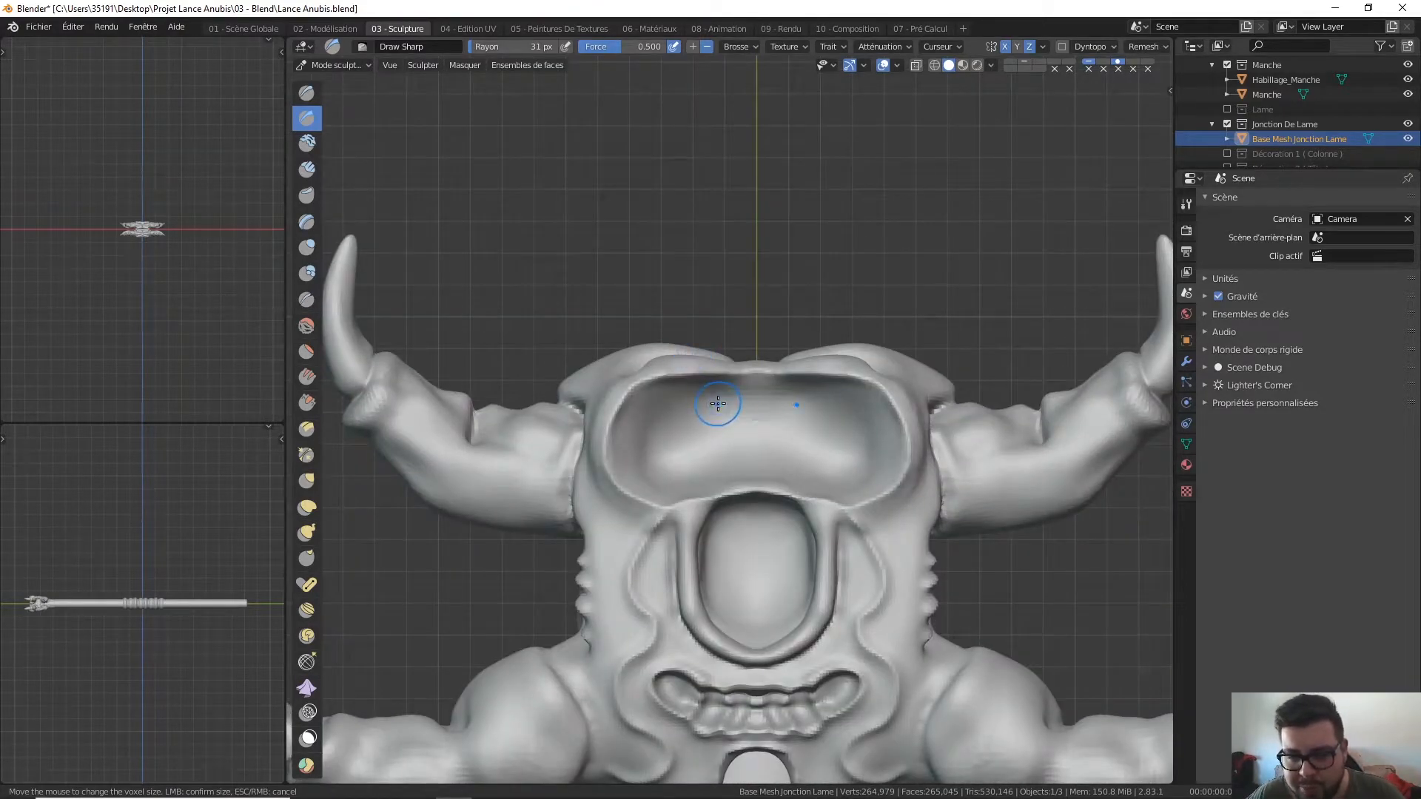
shift+middle_drag(718, 402, 749, 244)
Step: Carve mirrored spiral grooves inside the wide cavity below the oval one
key(KP_7)
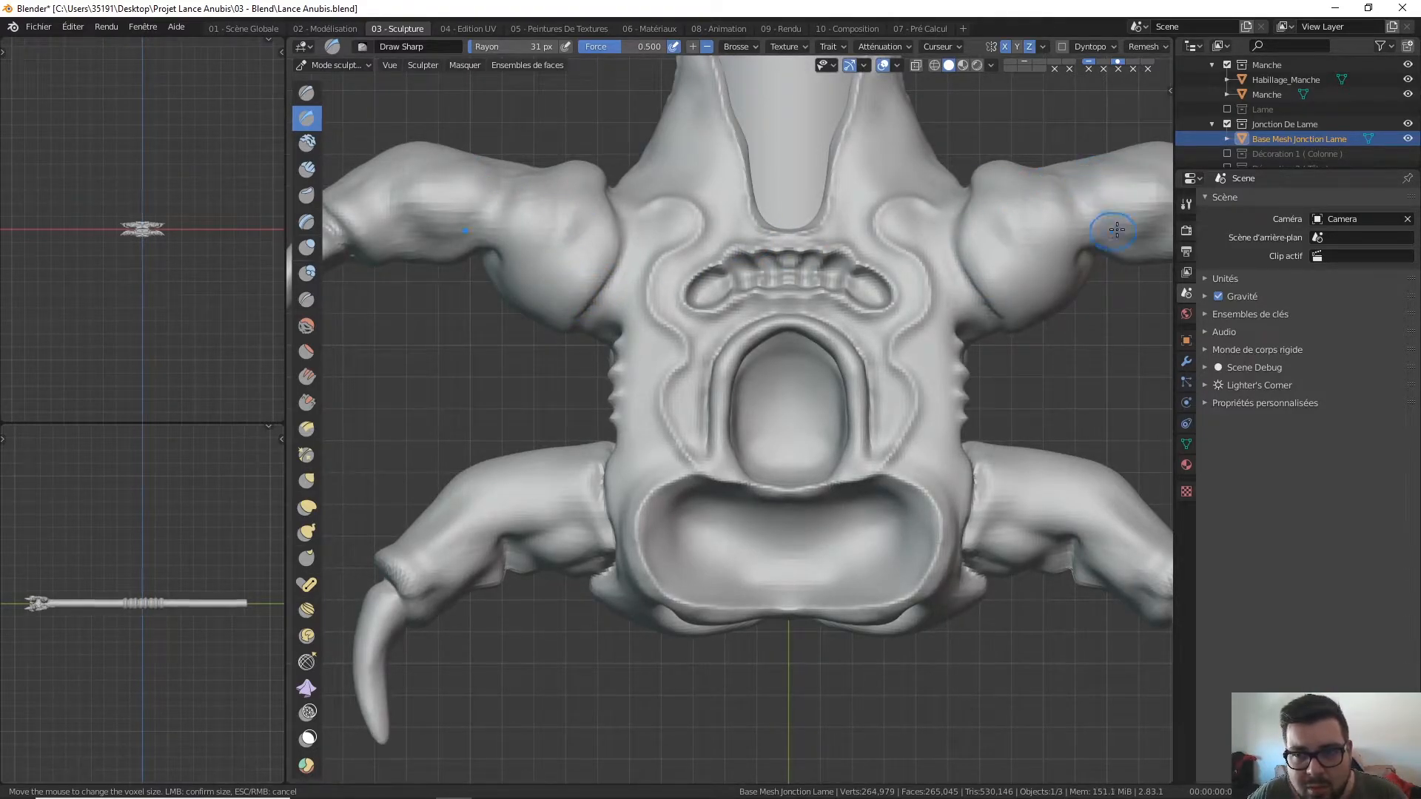
scroll(923, 263, up, 5)
shift+middle_drag(848, 303, 834, 64)
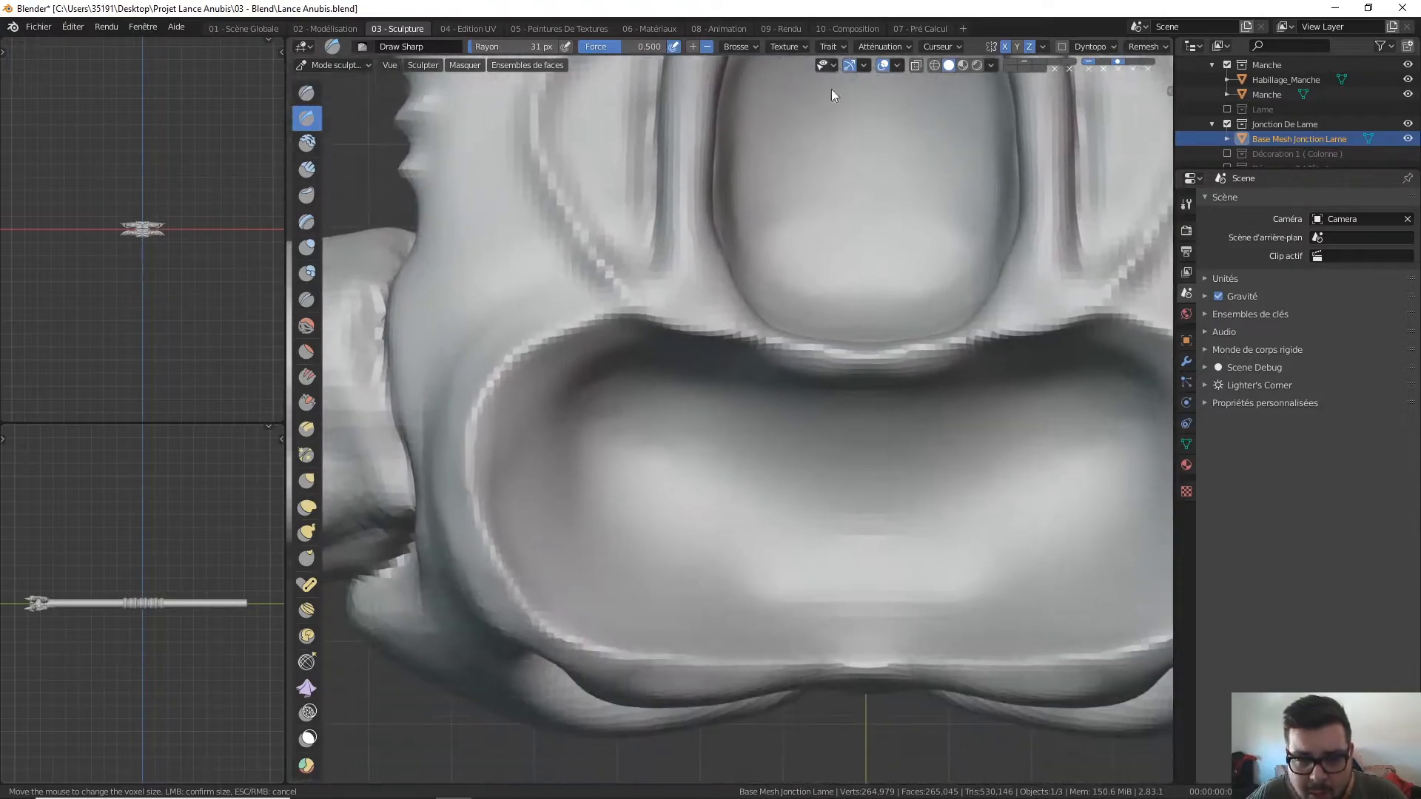
mouse_move(763, 294)
shift+middle_down()
mouse_move(745, 359)
mouse_move(734, 243)
shift+middle_up()
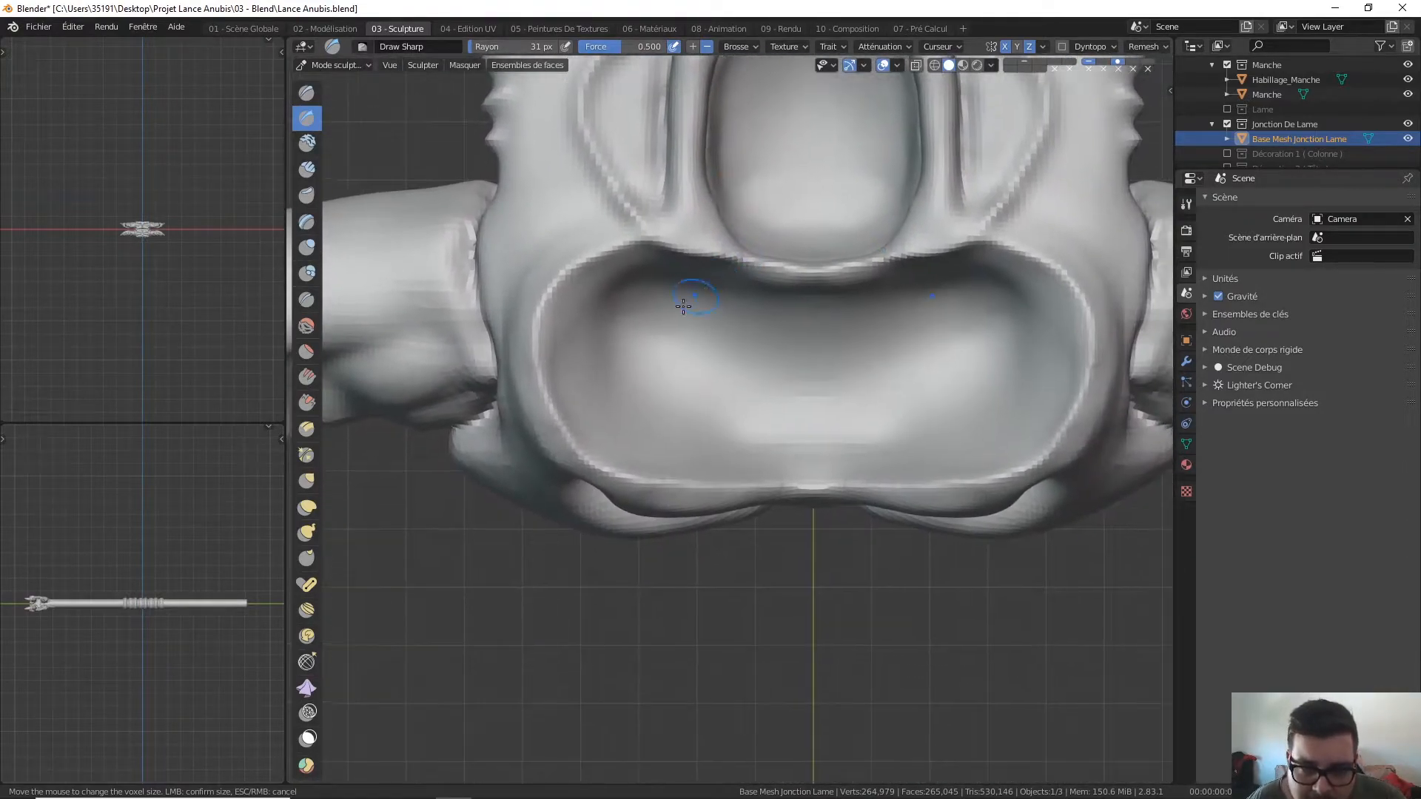
mouse_move(713, 298)
mouse_down()
mouse_move(666, 299)
mouse_move(634, 337)
mouse_move(630, 398)
mouse_move(686, 439)
mouse_move(734, 361)
mouse_move(678, 396)
mouse_move(711, 390)
mouse_up()
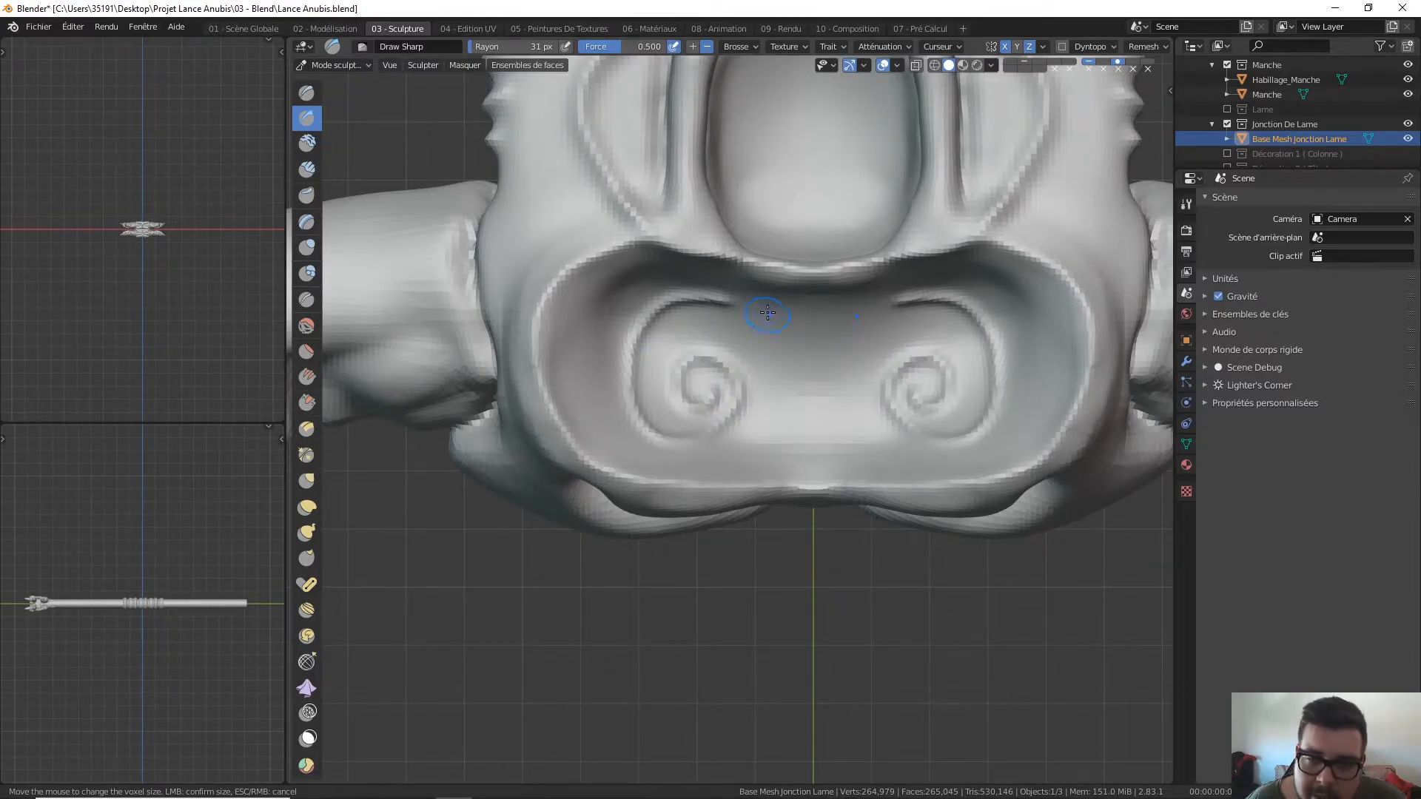
Step: Try carving mirrored contour grooves between the two spirals in the wide cavity, and undo them
mouse_move(764, 301)
mouse_down()
mouse_move(742, 356)
mouse_move(781, 376)
mouse_move(790, 407)
mouse_up()
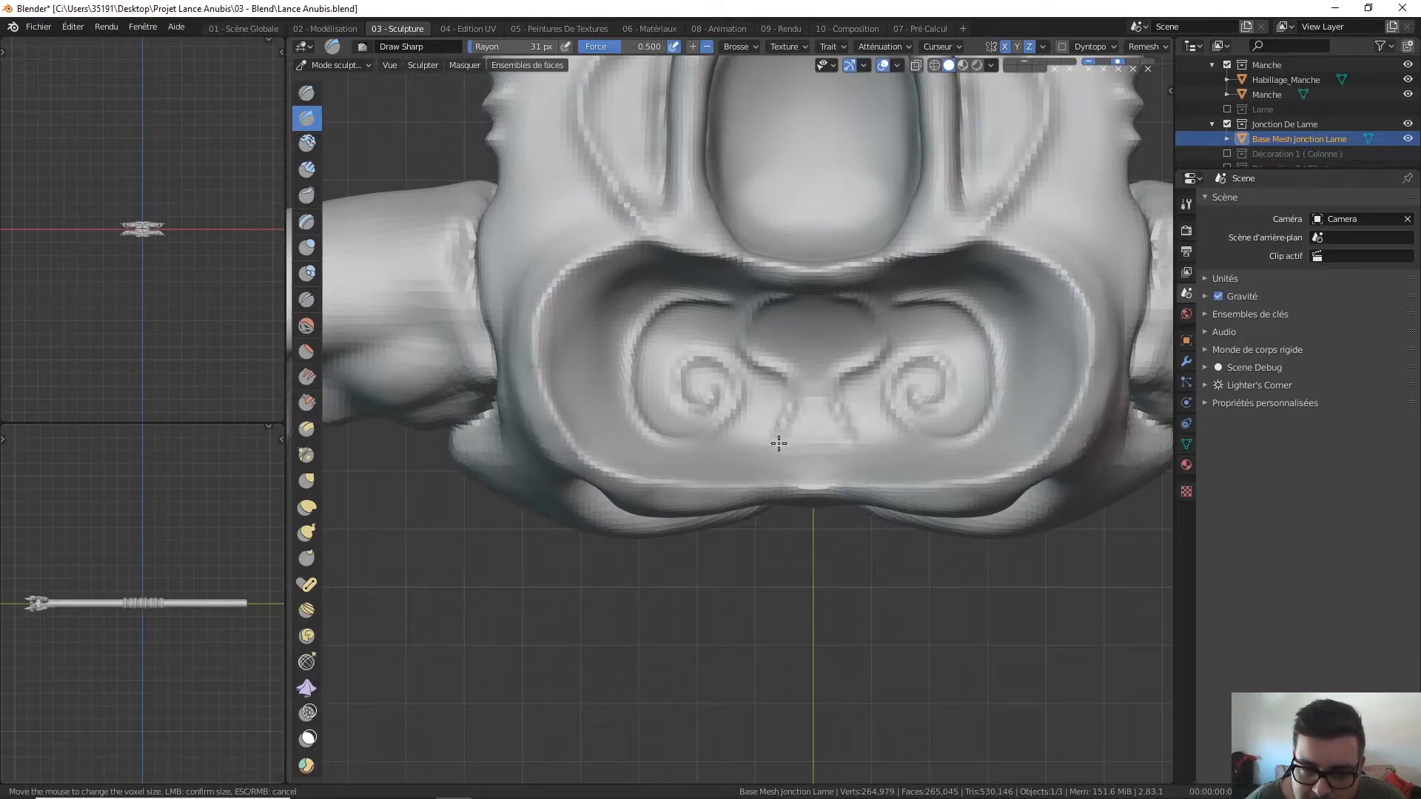
scroll(828, 333, down, 3)
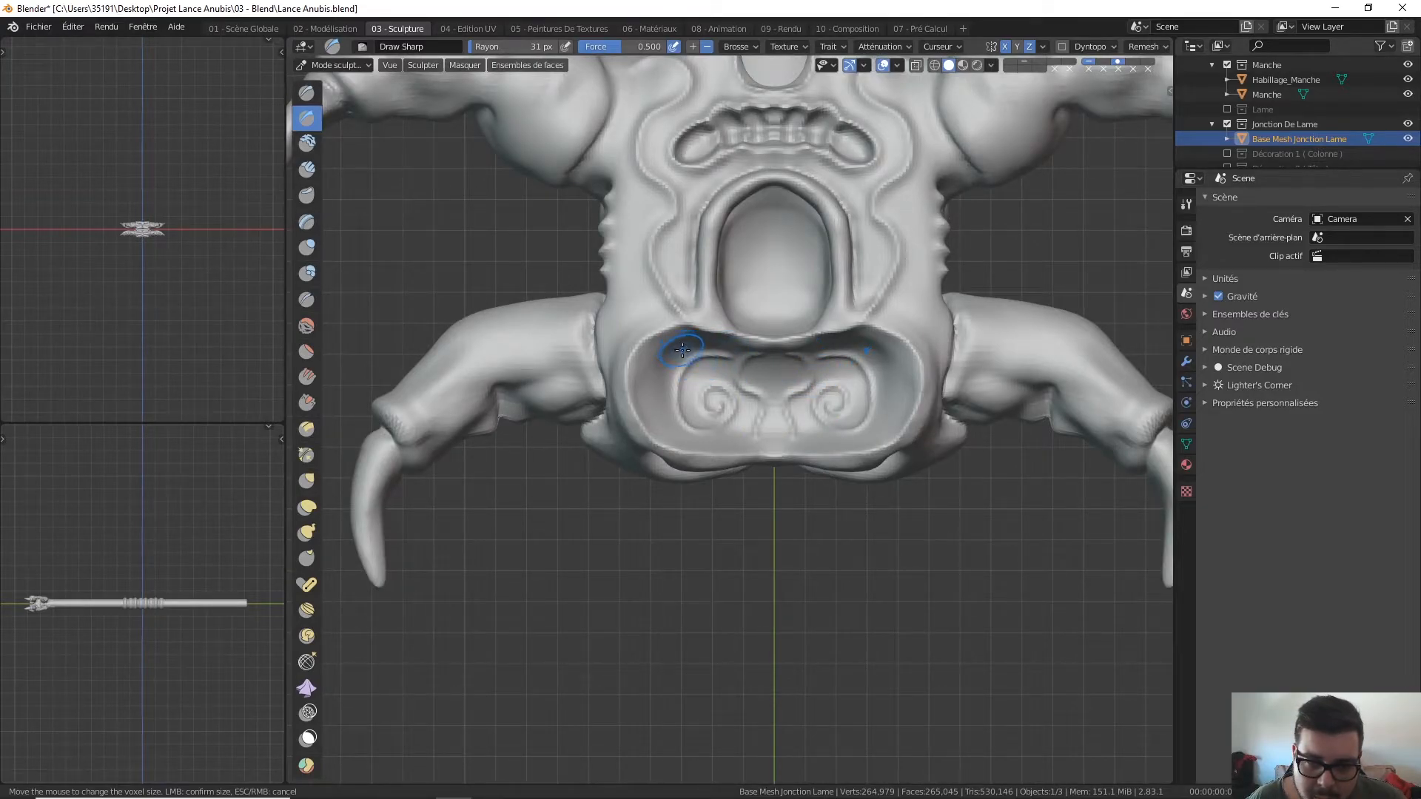
key(ctrl+z)
key(ctrl+z)
mouse_move(713, 353)
mouse_down()
mouse_move(685, 364)
mouse_move(677, 429)
mouse_move(726, 397)
mouse_move(682, 368)
mouse_move(690, 430)
mouse_move(745, 397)
mouse_move(696, 379)
mouse_move(723, 402)
mouse_move(775, 384)
mouse_up()
key(ctrl+z)
Step: Enlarge the Draw Sharp radius to 49 px and deepen the mirrored spirals and the central valley between them
key(f)
click(742, 391)
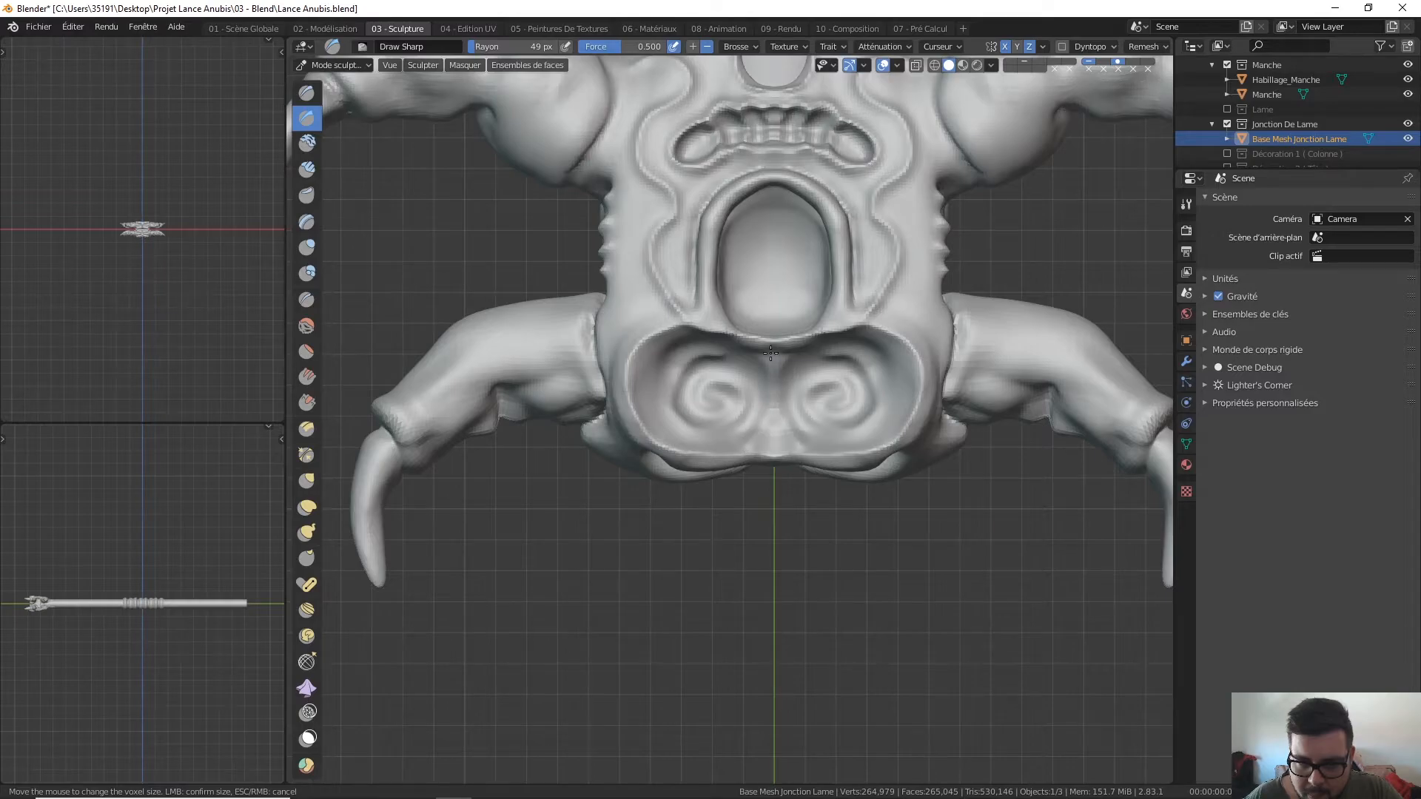
middle_drag(774, 346, 777, 282)
mouse_move(770, 333)
mouse_down()
mouse_move(723, 371)
mouse_move(697, 348)
mouse_move(744, 356)
mouse_move(733, 392)
mouse_move(670, 374)
mouse_move(691, 319)
mouse_move(669, 387)
mouse_move(707, 400)
mouse_move(727, 339)
mouse_move(692, 373)
mouse_move(710, 378)
mouse_move(739, 350)
mouse_up()
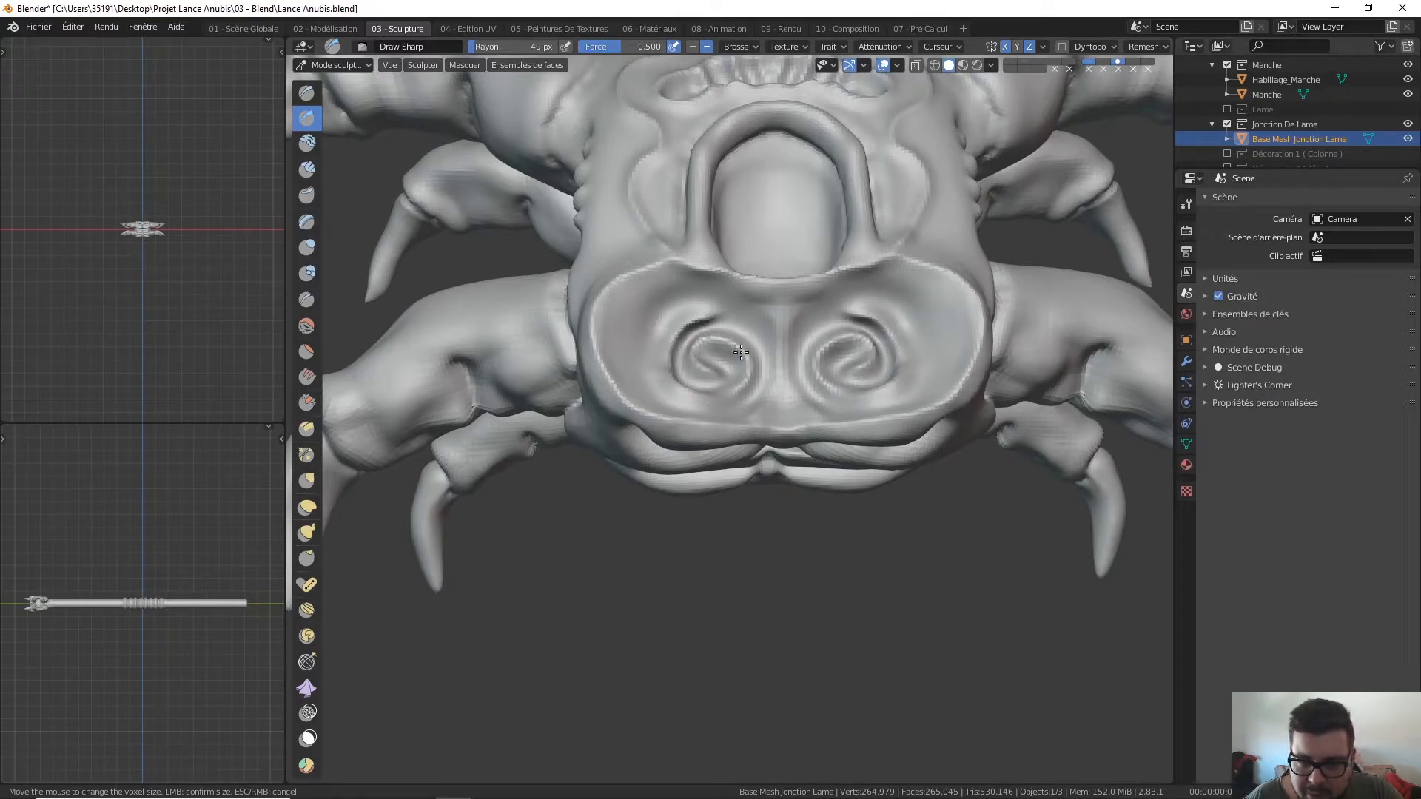
Step: Carve a deep, sharp undercut along the rim of the wide cavity, around both spirals and below the oval cavity
middle_drag(711, 400, 777, 254)
mouse_move(777, 254)
mouse_down()
mouse_move(780, 316)
mouse_move(769, 270)
mouse_move(723, 229)
mouse_move(683, 254)
mouse_move(584, 275)
mouse_up()
middle_drag(585, 276, 624, 349)
mouse_move(605, 337)
mouse_down()
mouse_move(598, 378)
mouse_move(631, 428)
mouse_move(663, 429)
mouse_move(651, 402)
mouse_move(682, 381)
mouse_up()
middle_drag(682, 381, 638, 511)
mouse_move(638, 511)
mouse_down()
mouse_move(704, 501)
mouse_move(698, 478)
mouse_move(815, 473)
mouse_up()
mouse_move(813, 474)
mouse_down()
mouse_move(782, 435)
mouse_move(761, 473)
mouse_up()
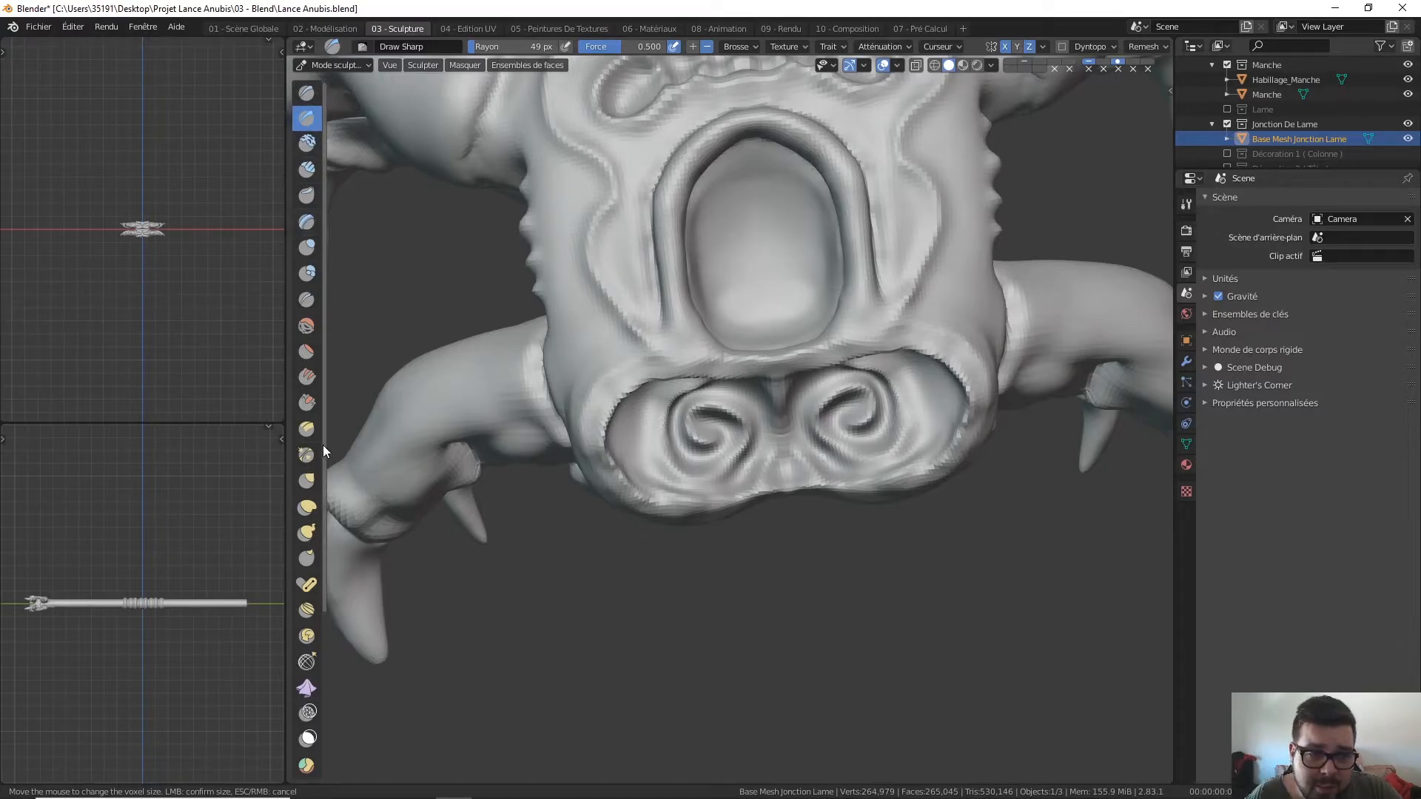
middle_drag(651, 415, 620, 318)
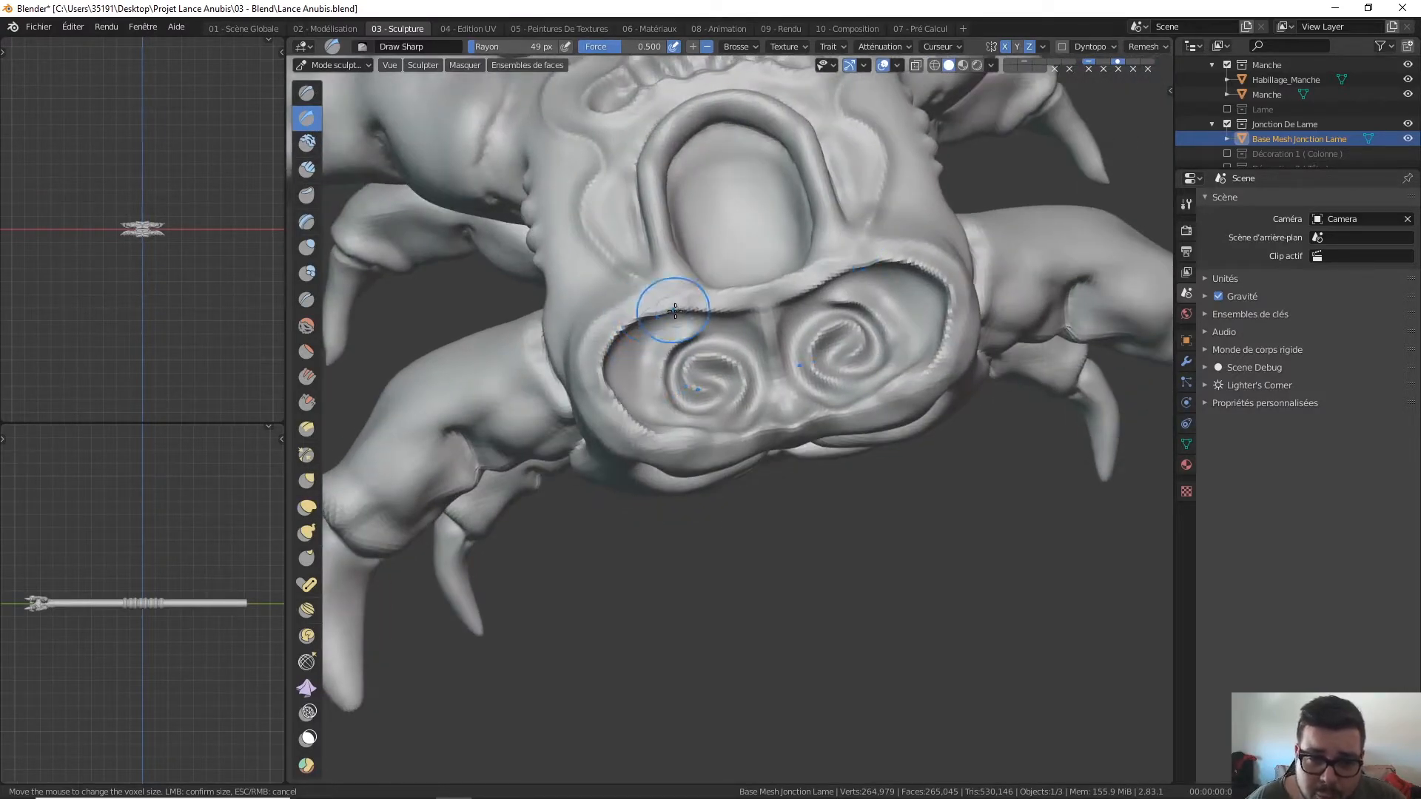
mouse_move(739, 279)
middle_down()
mouse_move(761, 237)
mouse_move(759, 274)
middle_up()
mouse_move(760, 275)
mouse_down()
mouse_move(710, 272)
mouse_move(650, 301)
mouse_move(704, 270)
mouse_up()
middle_drag(704, 270, 729, 293)
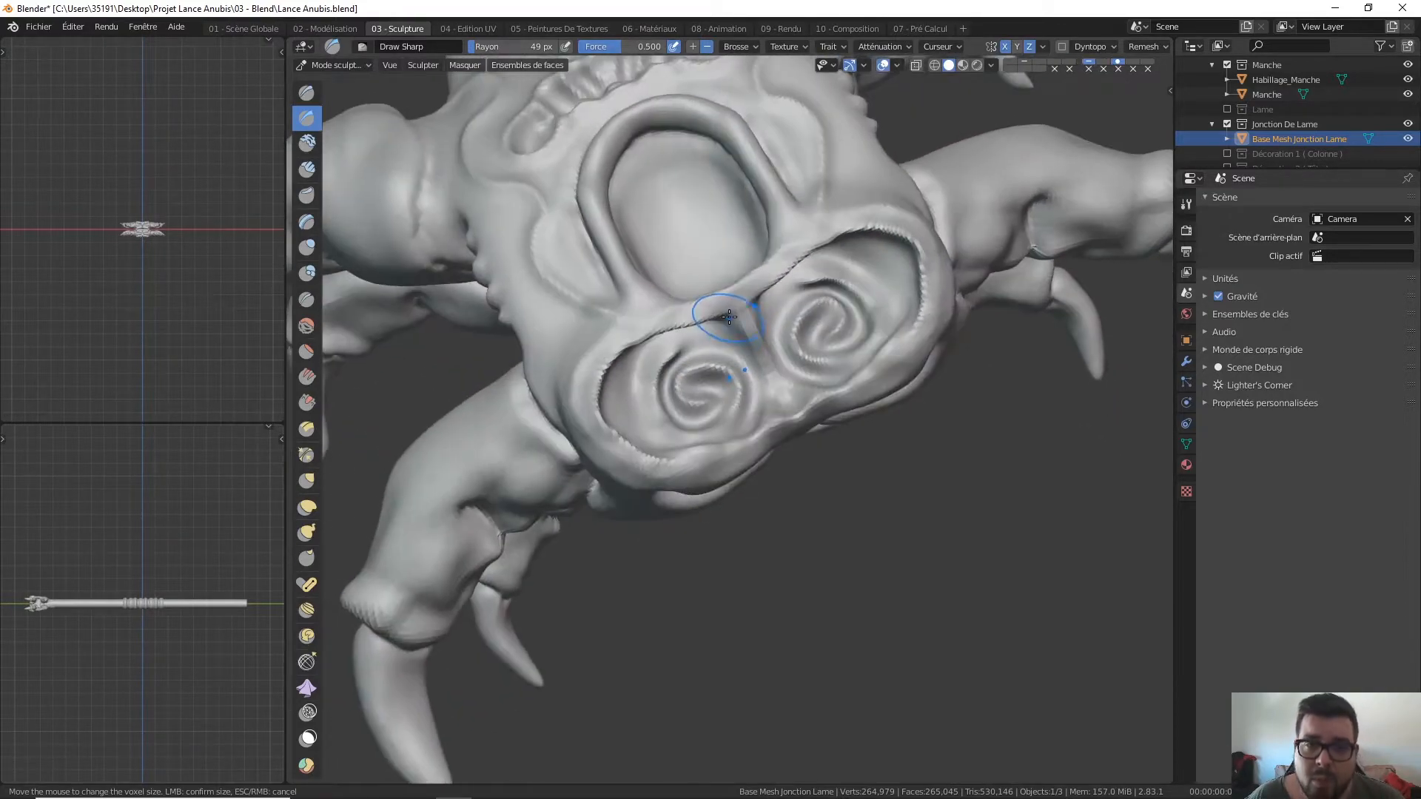
Step: Try a voxel remesh of the junction, check the carved grooves up close, and undo the remesh
key(KP_1)
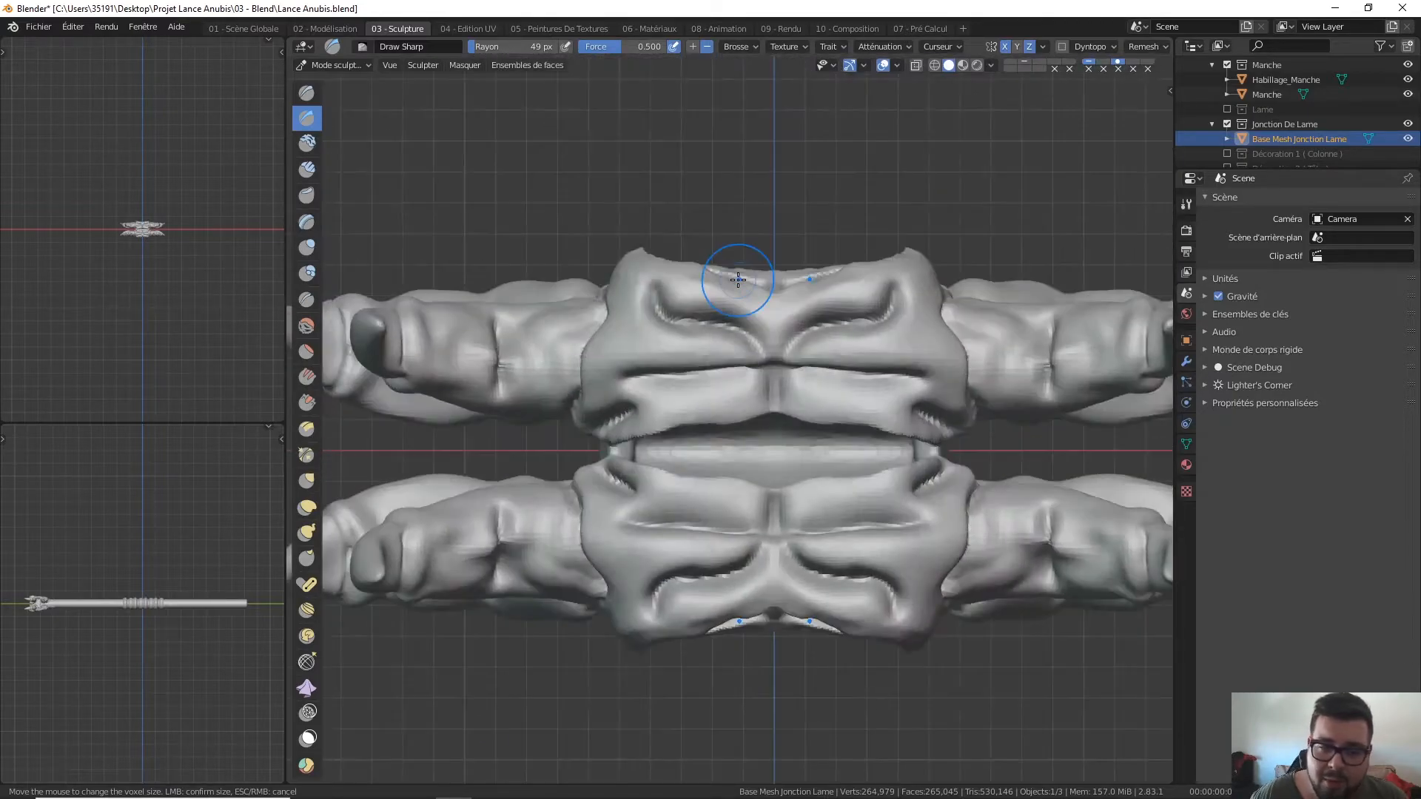
key(KP_7)
scroll(861, 370, down, 3)
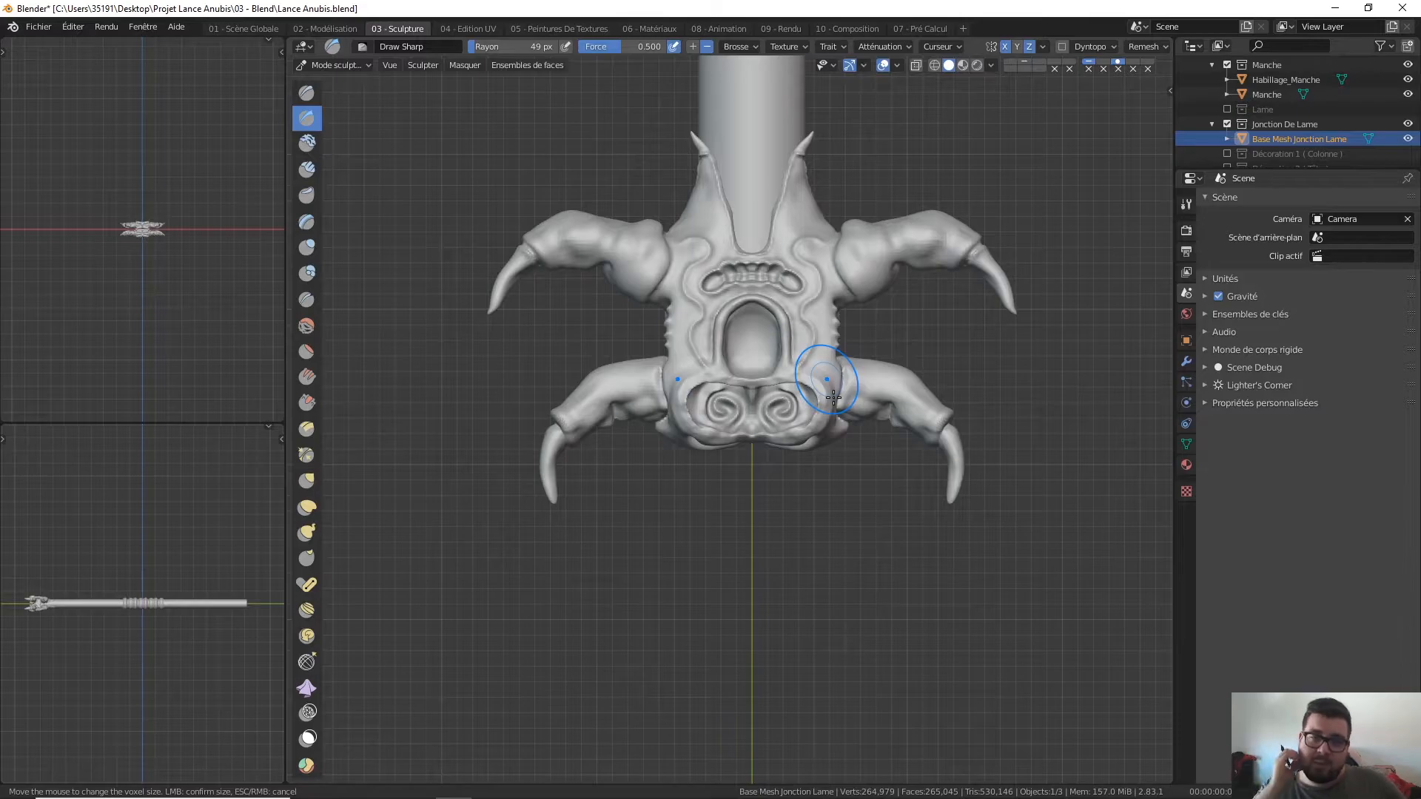
key(ctrl+r)
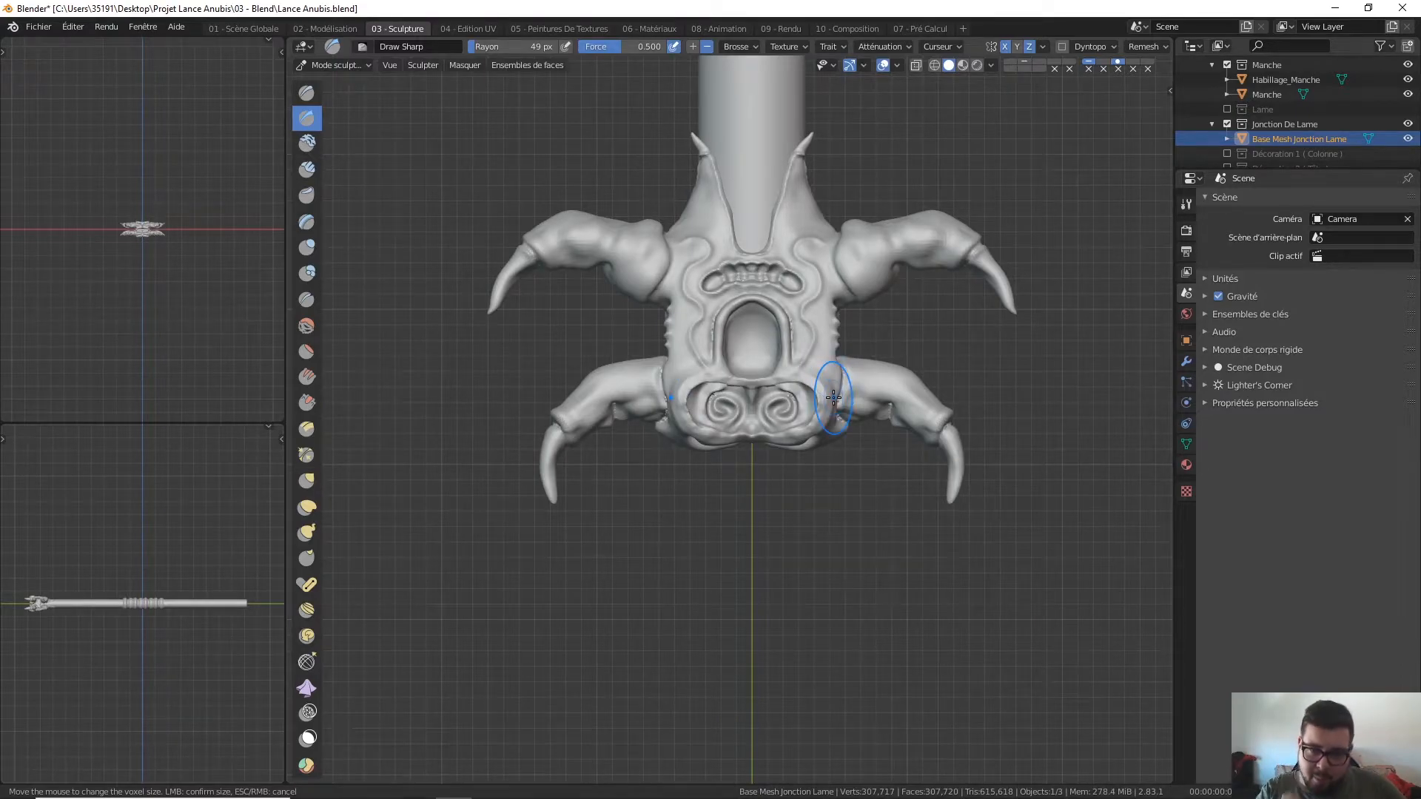
scroll(699, 296, up, 4)
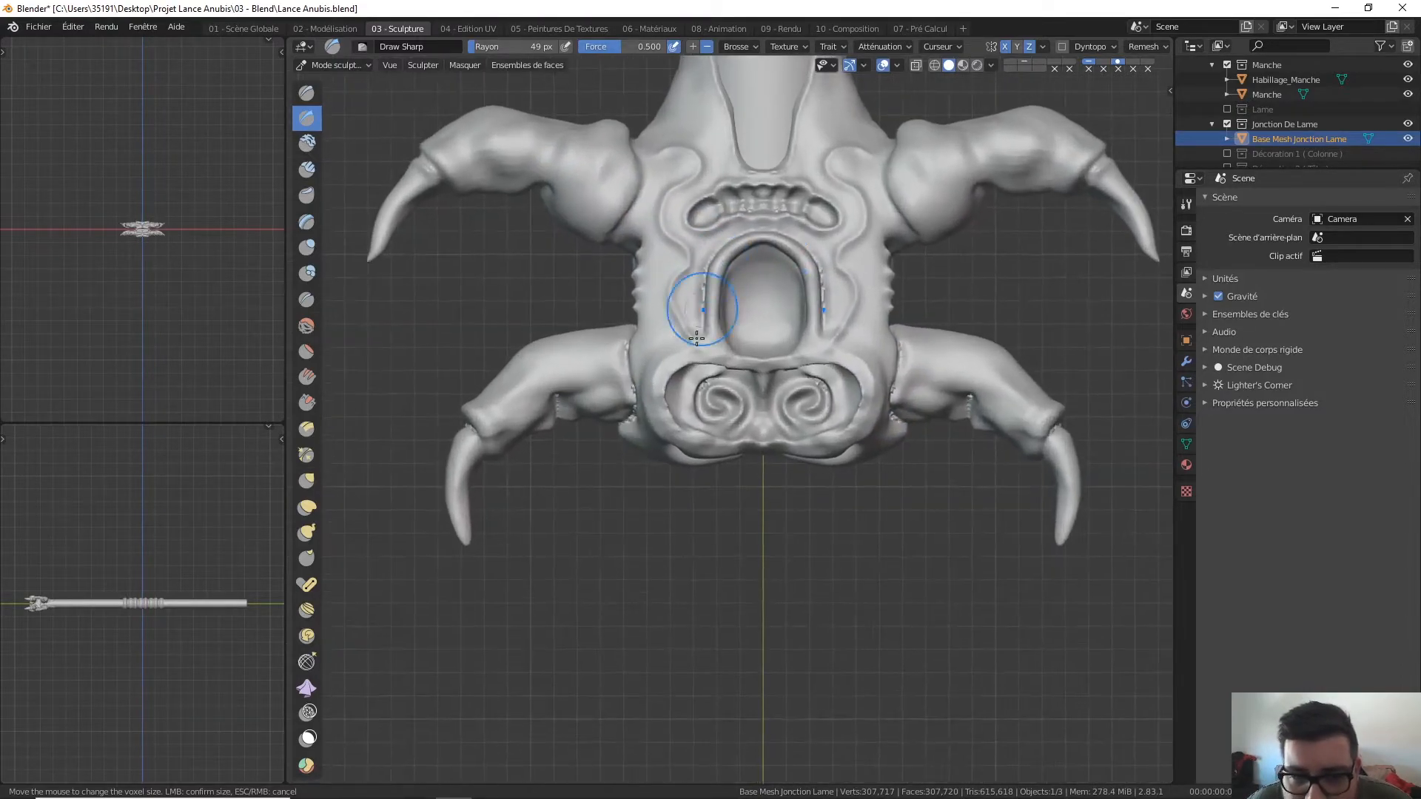
scroll(708, 272, up, 1)
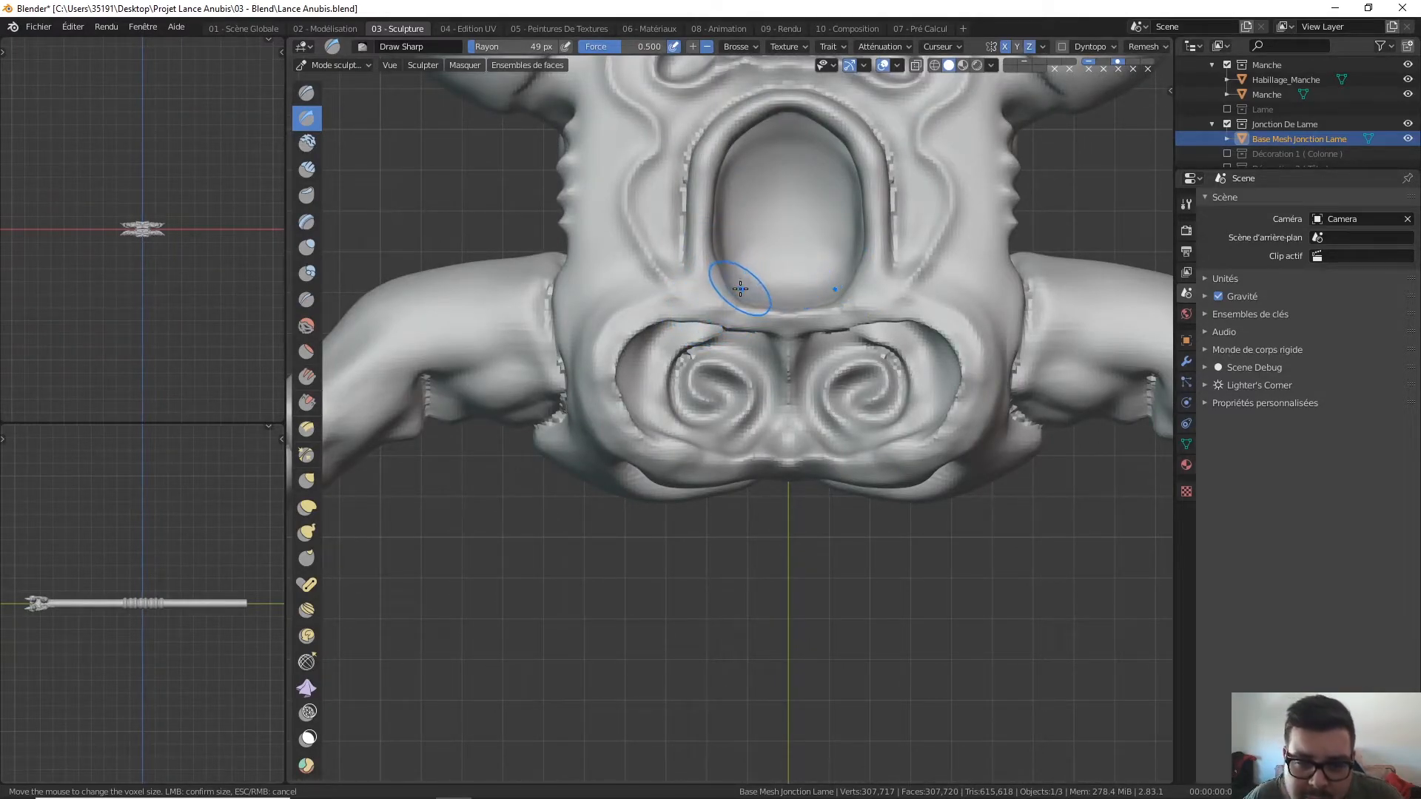
key(ctrl+r)
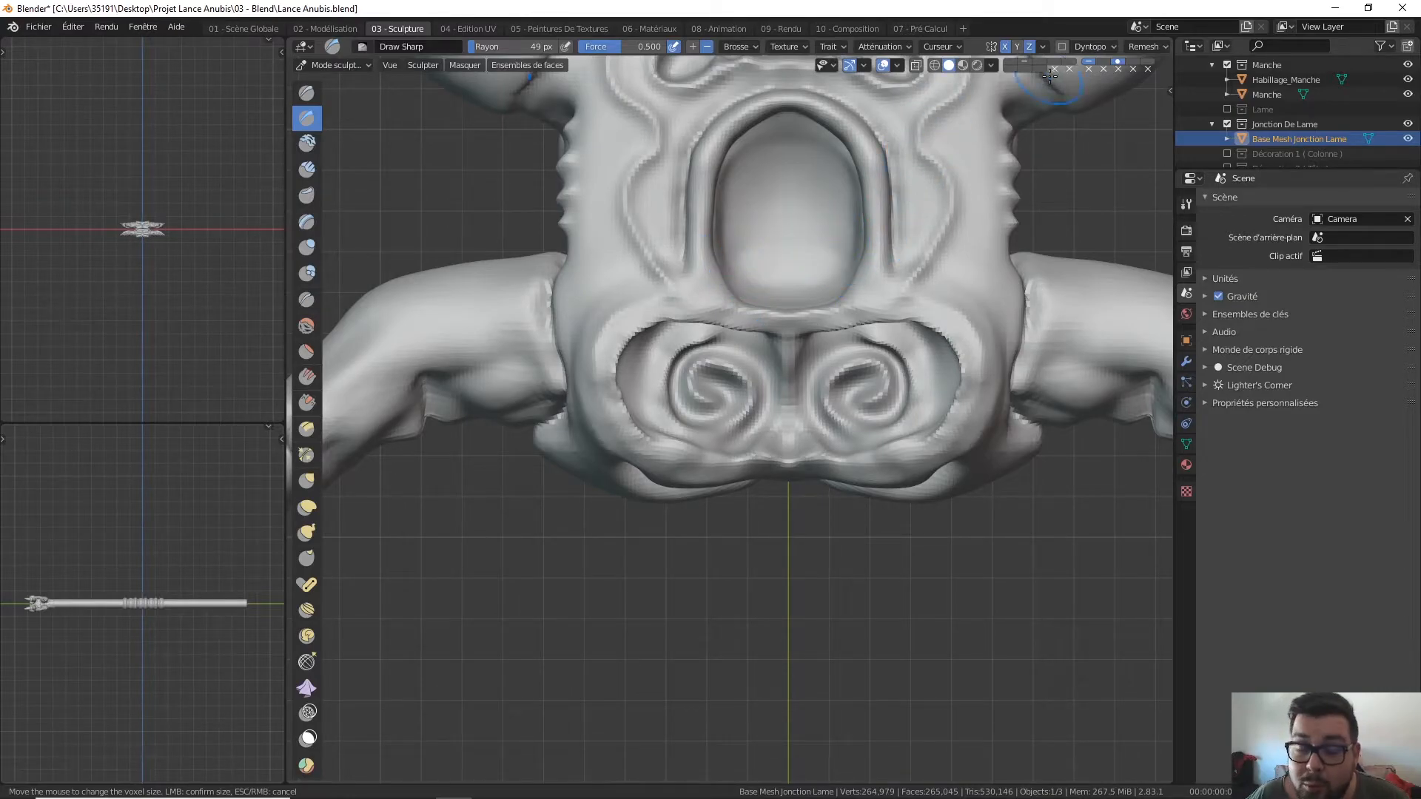
Step: Reduce the voxel size and remesh the junction at a much finer resolution
click(1147, 47)
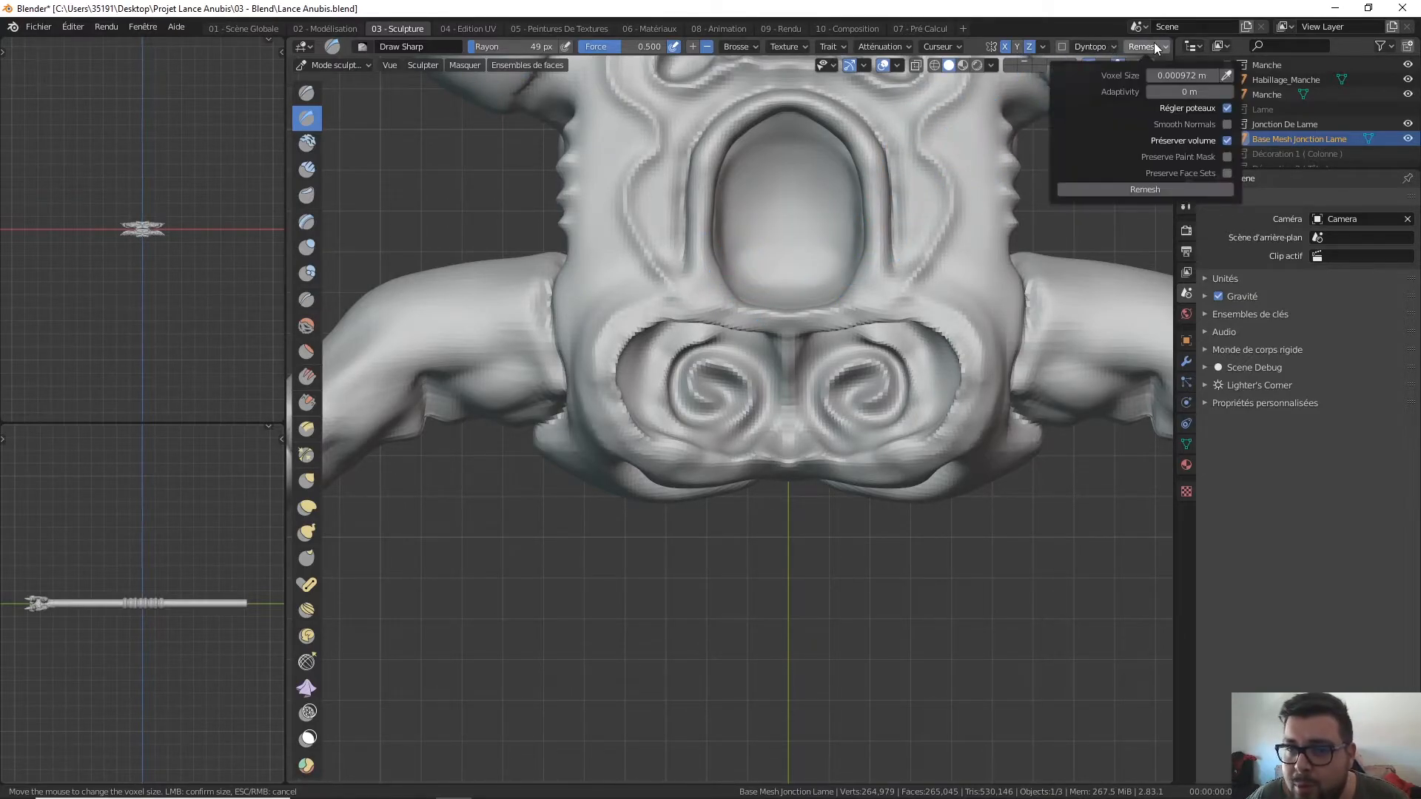
click(1185, 75)
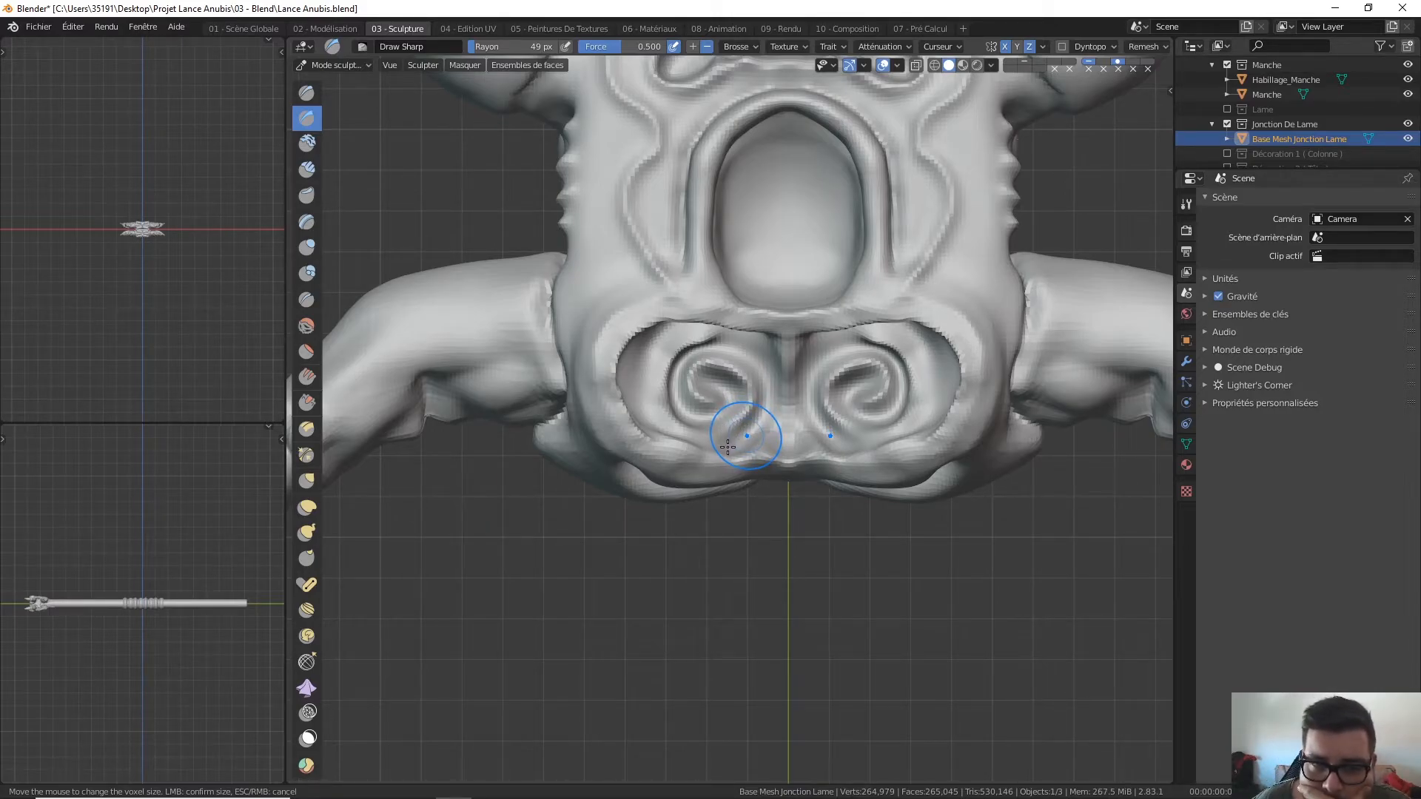
scroll(714, 368, up, 2)
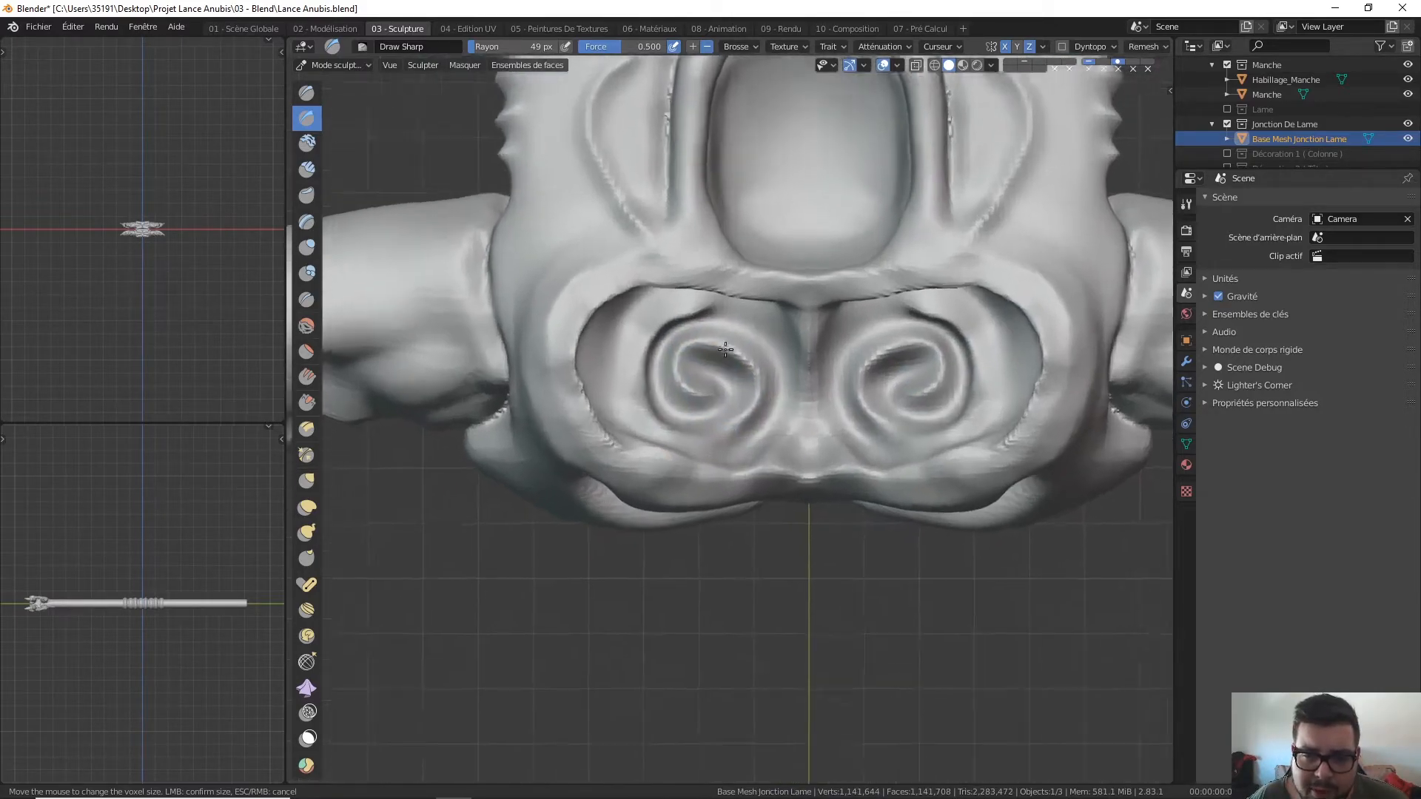
Step: Reduce the brush radius to 19 px and carve a thin central line between the spirals, with a triangular notch at its base
key(f)
click(705, 361)
shift+middle_drag(736, 302, 757, 282)
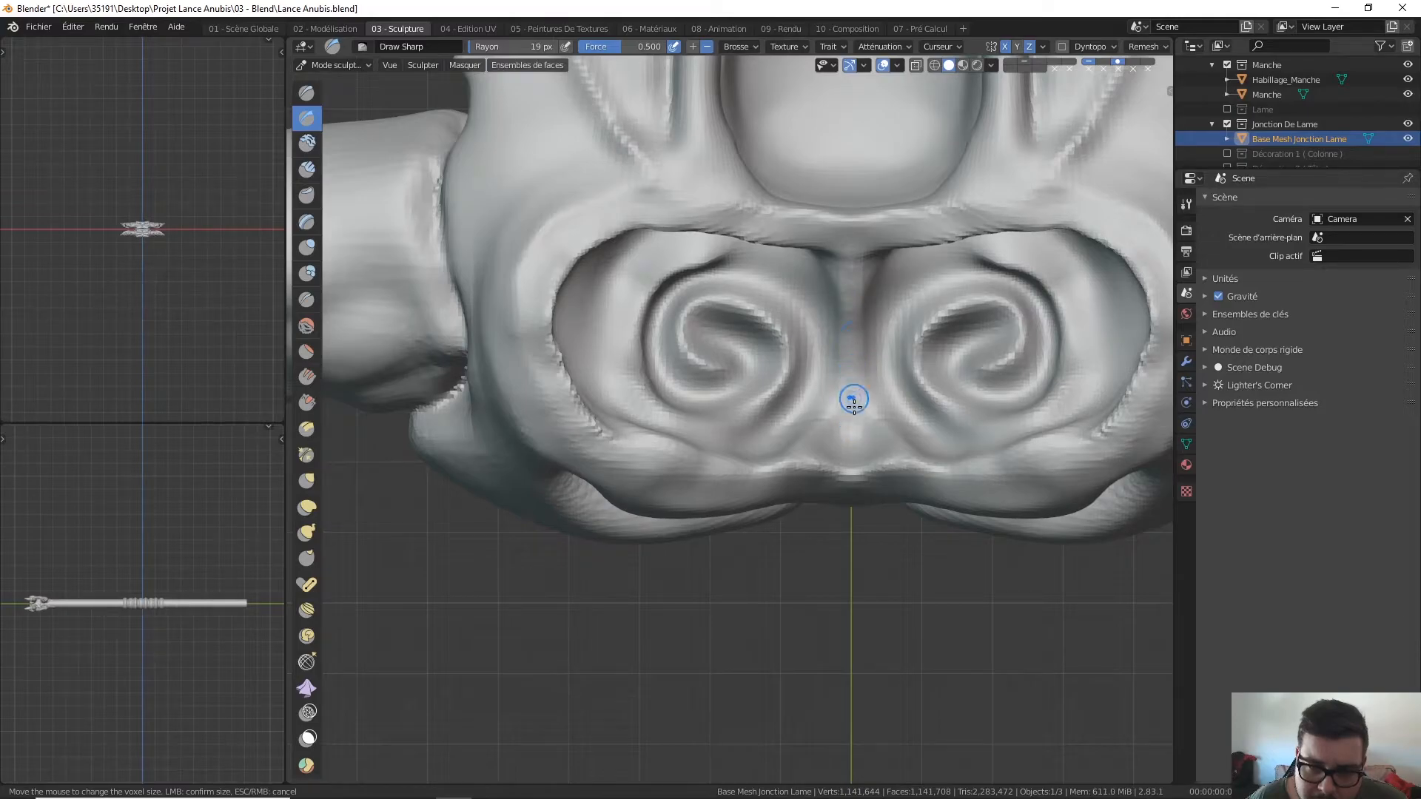
drag(845, 432, 848, 428)
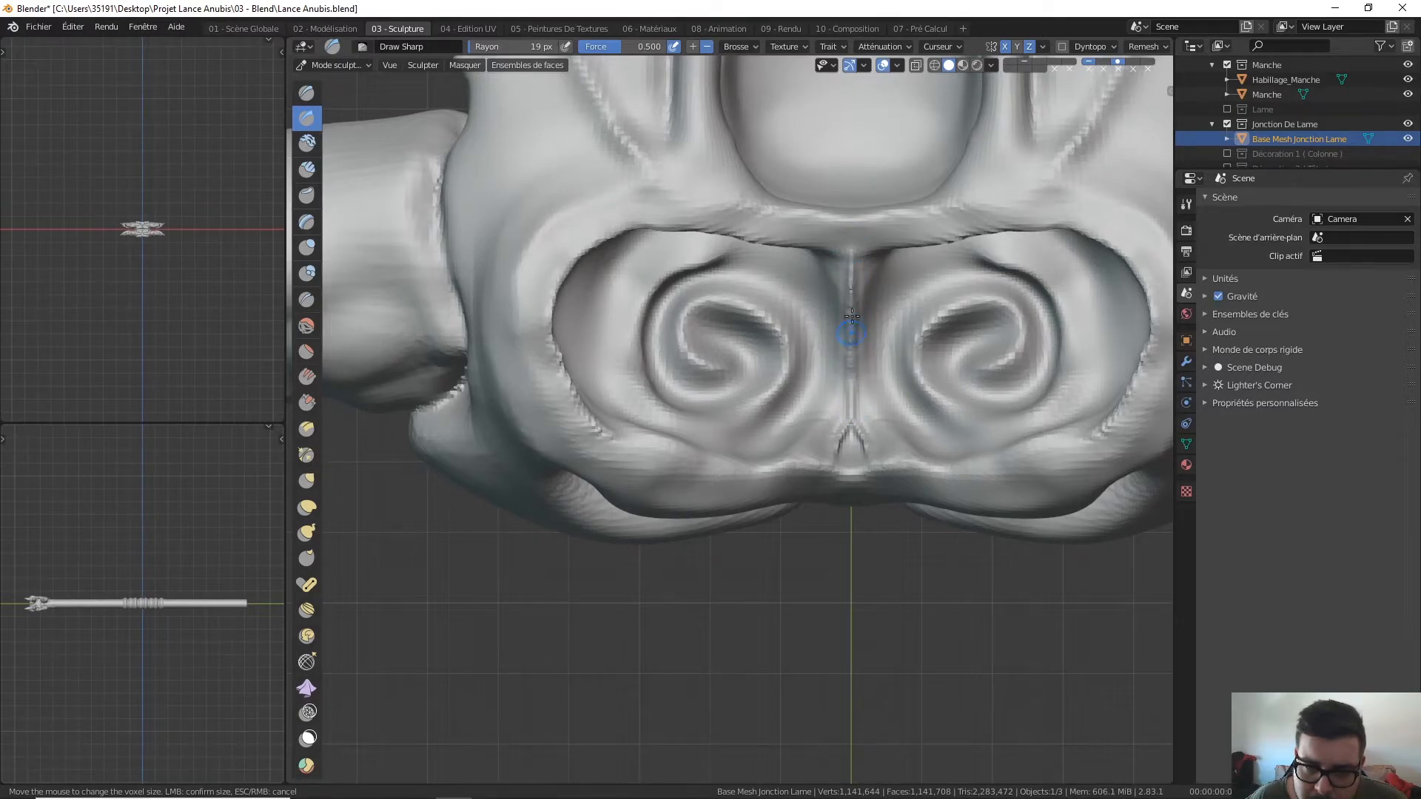
mouse_move(851, 427)
mouse_down()
mouse_move(834, 466)
mouse_move(850, 437)
mouse_move(849, 457)
mouse_up()
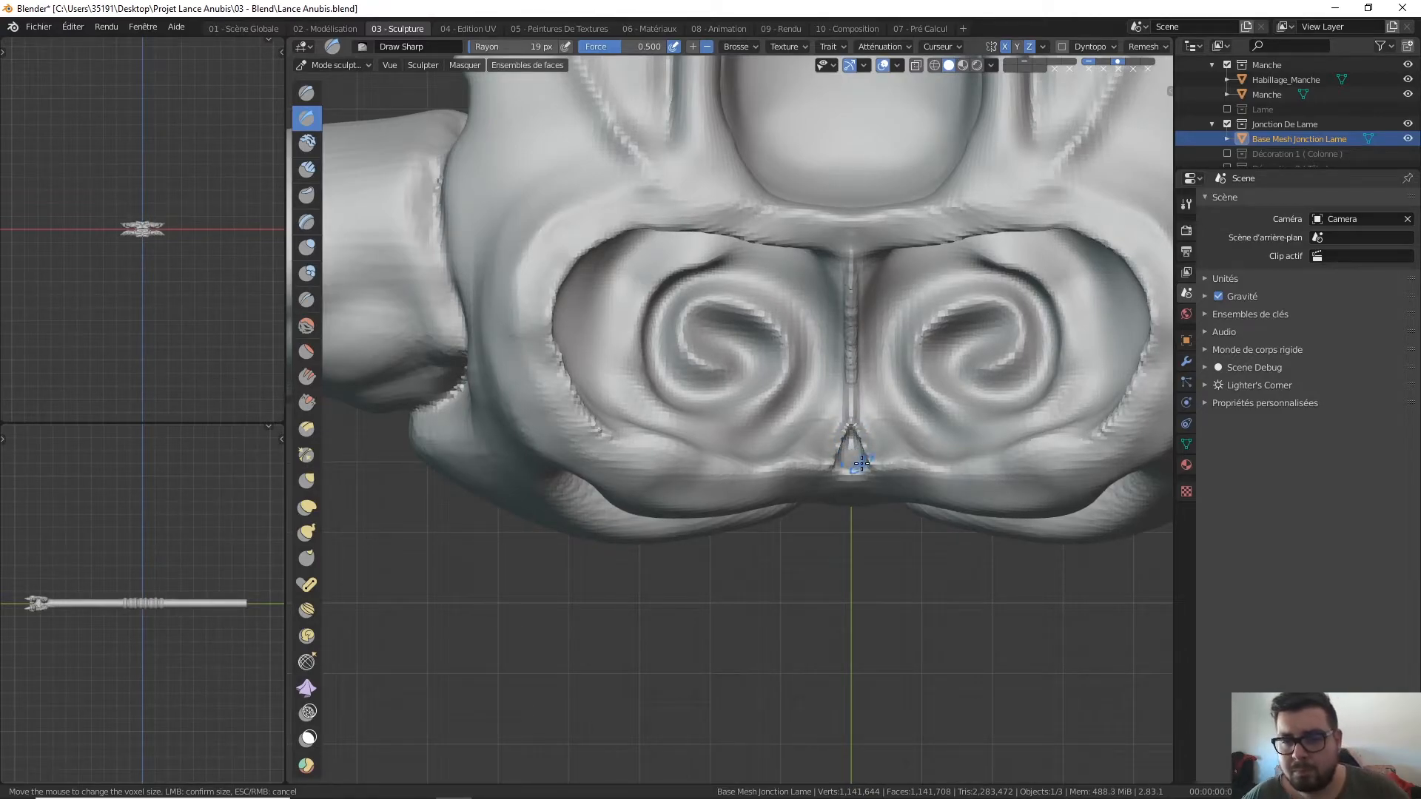
Step: Set the brush radius to 34 px and sharpen the grooves around the outer edges of both spirals
key(f)
click(801, 394)
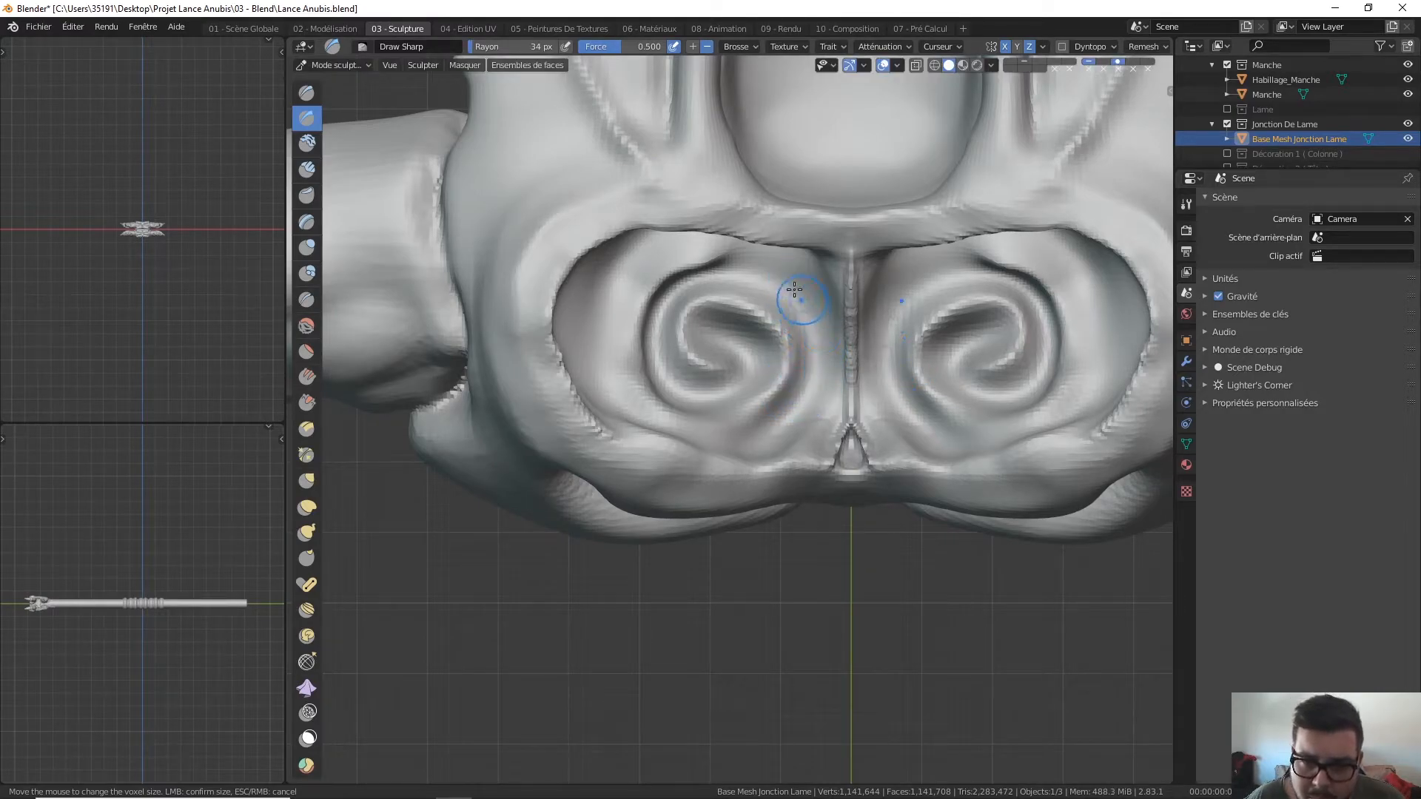
drag(806, 399, 777, 424)
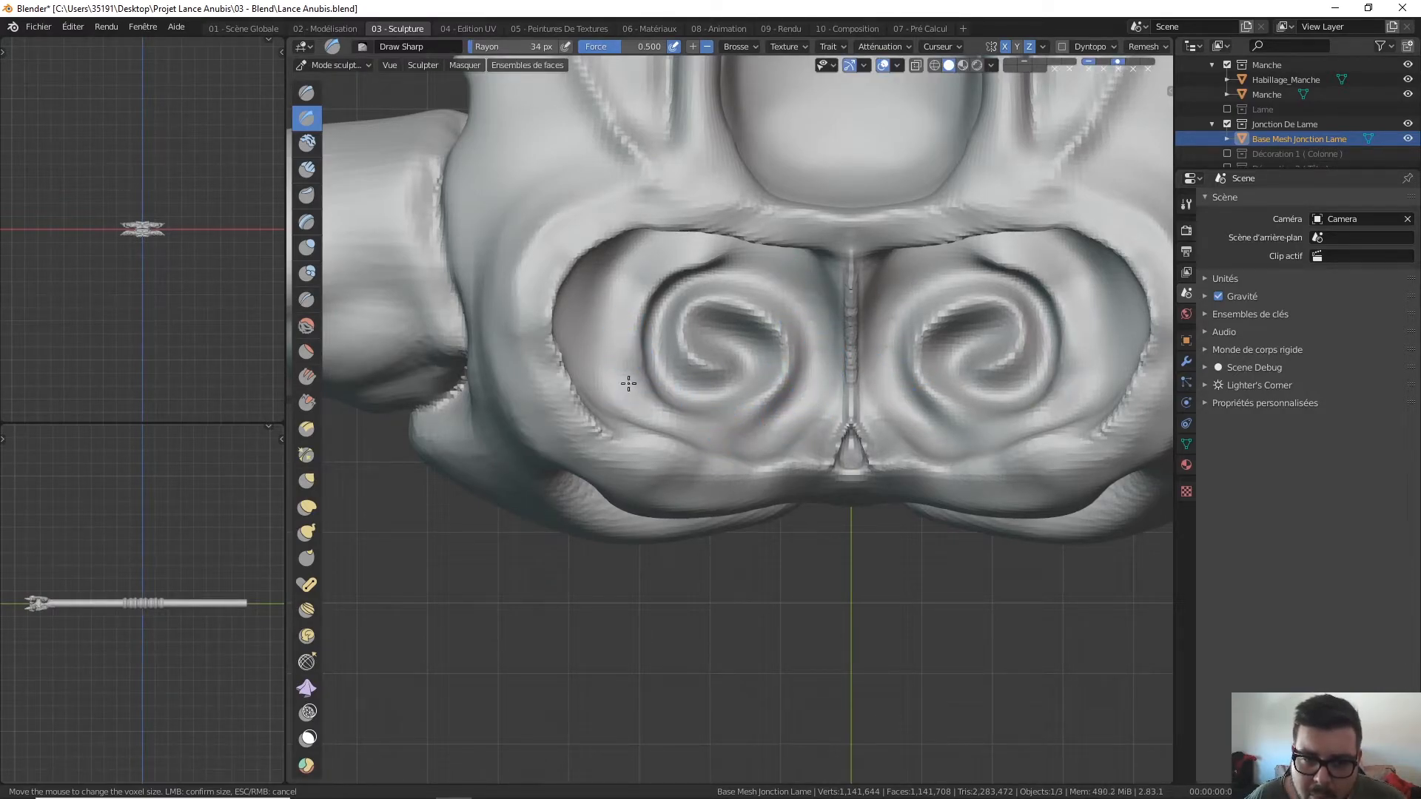
mouse_move(648, 259)
mouse_down()
mouse_move(688, 244)
mouse_move(735, 254)
mouse_move(635, 302)
mouse_move(644, 378)
mouse_up()
mouse_move(646, 314)
mouse_down()
mouse_move(649, 382)
mouse_move(672, 409)
mouse_up()
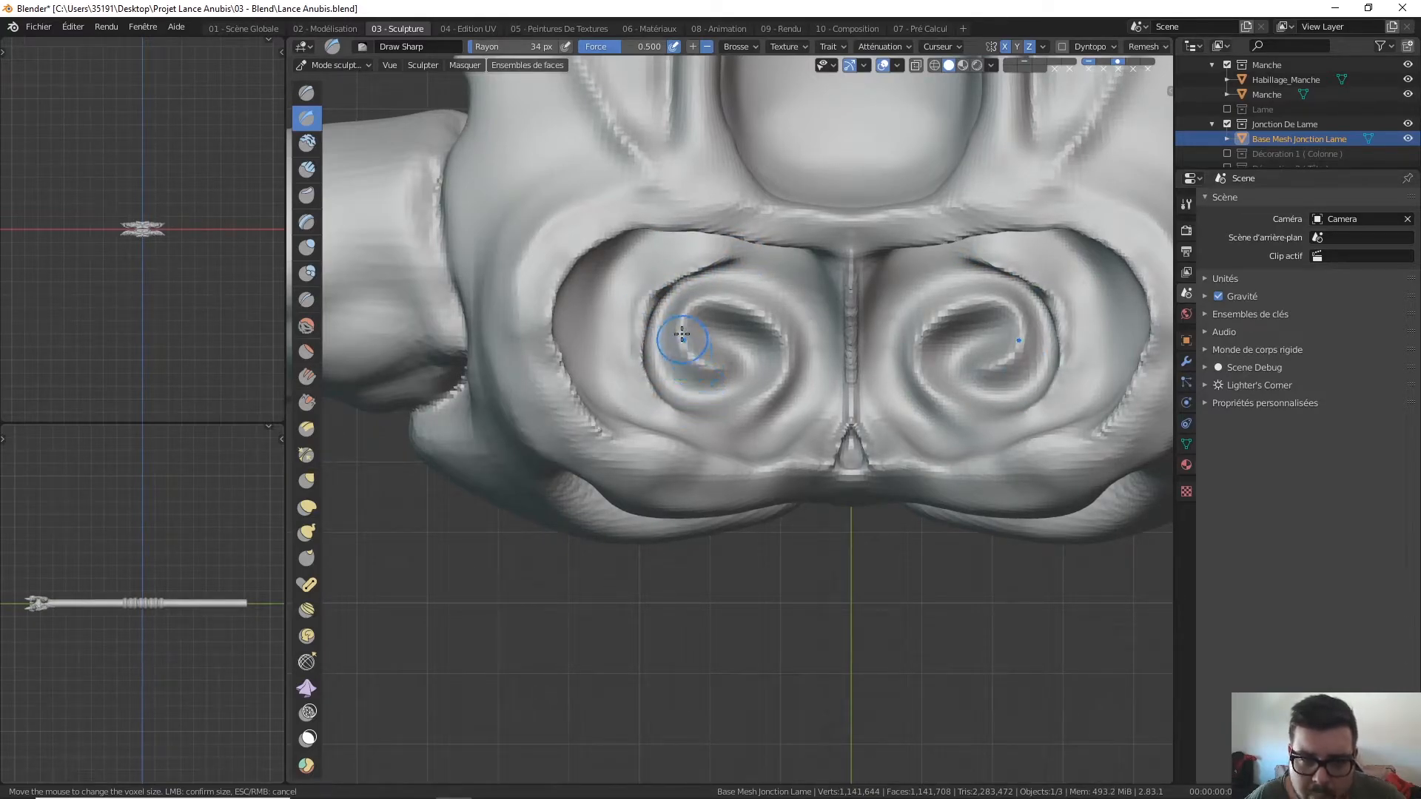
Step: Refine the spirals' inner turns and smooth the rough edges around them and along the cavity rim
mouse_move(739, 269)
mouse_down()
mouse_move(662, 318)
mouse_move(733, 254)
mouse_up()
mouse_move(649, 302)
shift+mouse_down()
mouse_move(659, 393)
mouse_move(689, 405)
mouse_move(767, 398)
mouse_move(791, 328)
mouse_move(689, 301)
mouse_move(739, 344)
mouse_move(707, 315)
mouse_move(755, 330)
mouse_move(747, 380)
mouse_move(699, 407)
mouse_move(663, 380)
mouse_move(652, 327)
mouse_move(682, 290)
mouse_move(747, 277)
mouse_move(806, 330)
mouse_move(795, 392)
mouse_move(763, 442)
mouse_move(818, 407)
mouse_move(818, 307)
mouse_move(786, 272)
mouse_move(719, 268)
shift+mouse_up()
ctrl+middle_drag(768, 296, 760, 331)
drag(706, 323, 679, 390)
ctrl+middle_drag(739, 344, 742, 360)
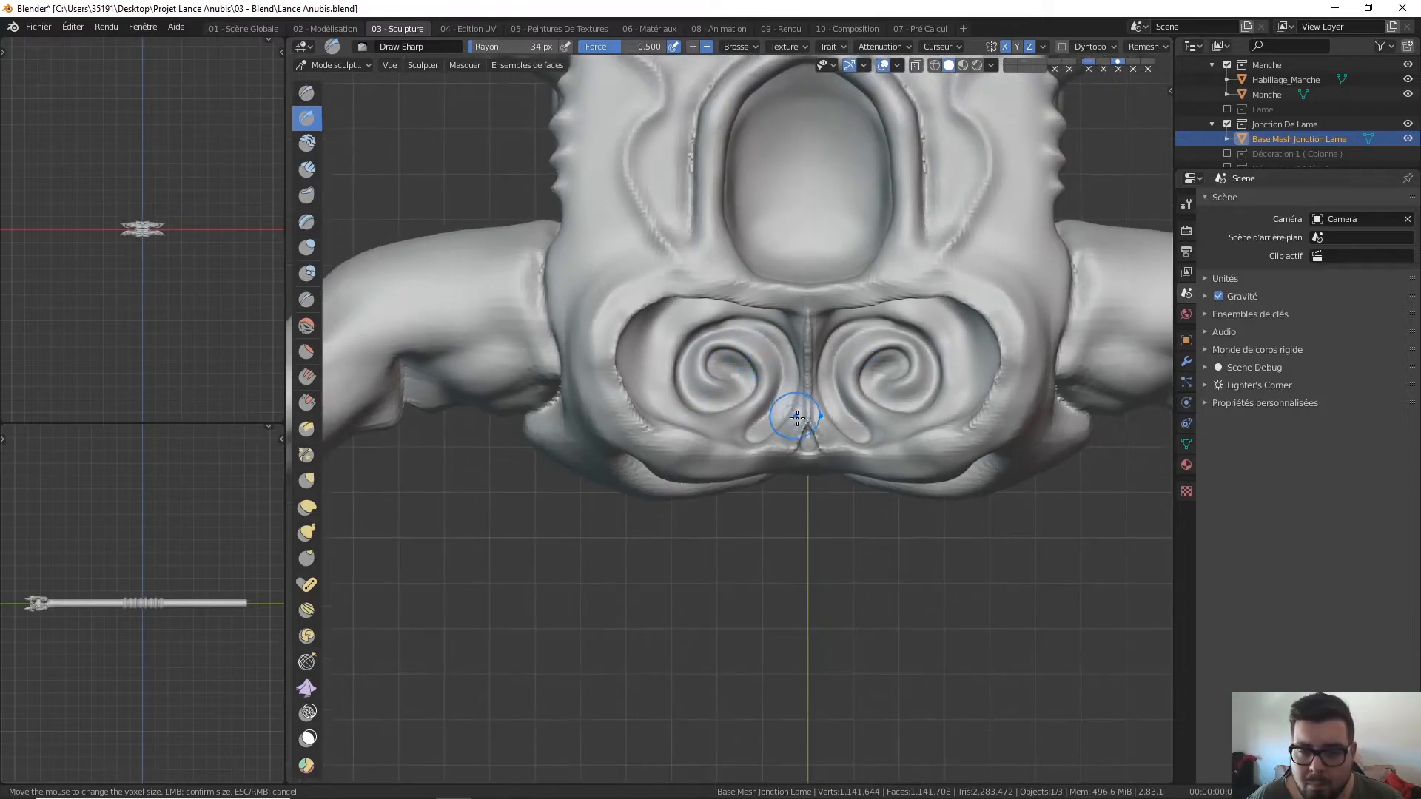
mouse_move(703, 447)
shift+mouse_down()
mouse_move(625, 401)
mouse_move(614, 347)
mouse_move(693, 304)
mouse_move(795, 314)
mouse_move(770, 292)
mouse_move(651, 270)
mouse_move(611, 299)
mouse_move(583, 393)
mouse_move(618, 453)
mouse_move(581, 356)
mouse_move(617, 308)
mouse_move(692, 285)
shift+mouse_up()
Step: Sharpen the mirrored curved creases across the front face below the wide cavity, out to their outer ends
scroll(756, 305, up, 1)
mouse_move(764, 309)
middle_down()
mouse_move(748, 297)
mouse_move(707, 314)
middle_up()
drag(570, 274, 637, 350)
middle_drag(748, 302, 729, 249)
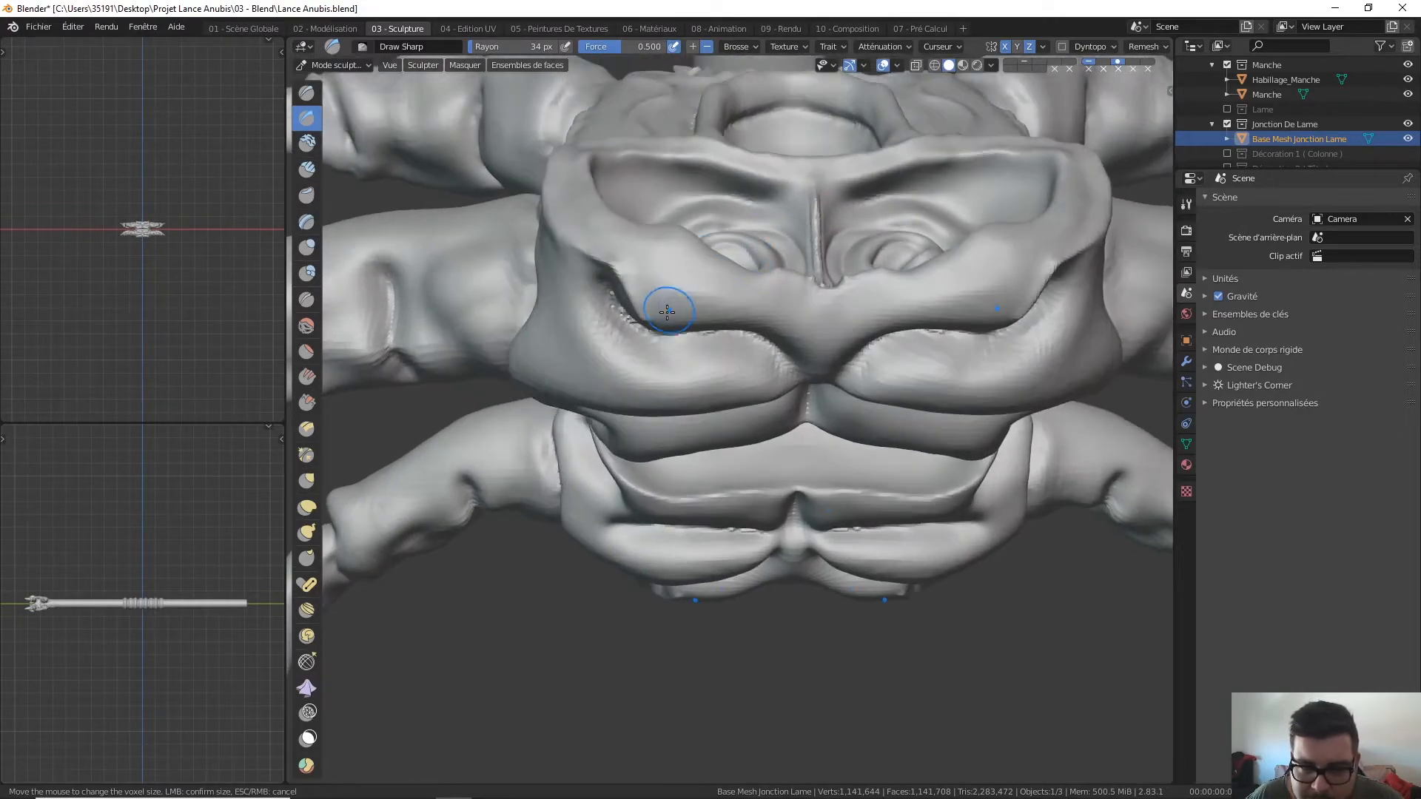
mouse_move(649, 320)
mouse_down()
mouse_move(796, 340)
mouse_move(814, 372)
mouse_up()
middle_drag(805, 348, 789, 270)
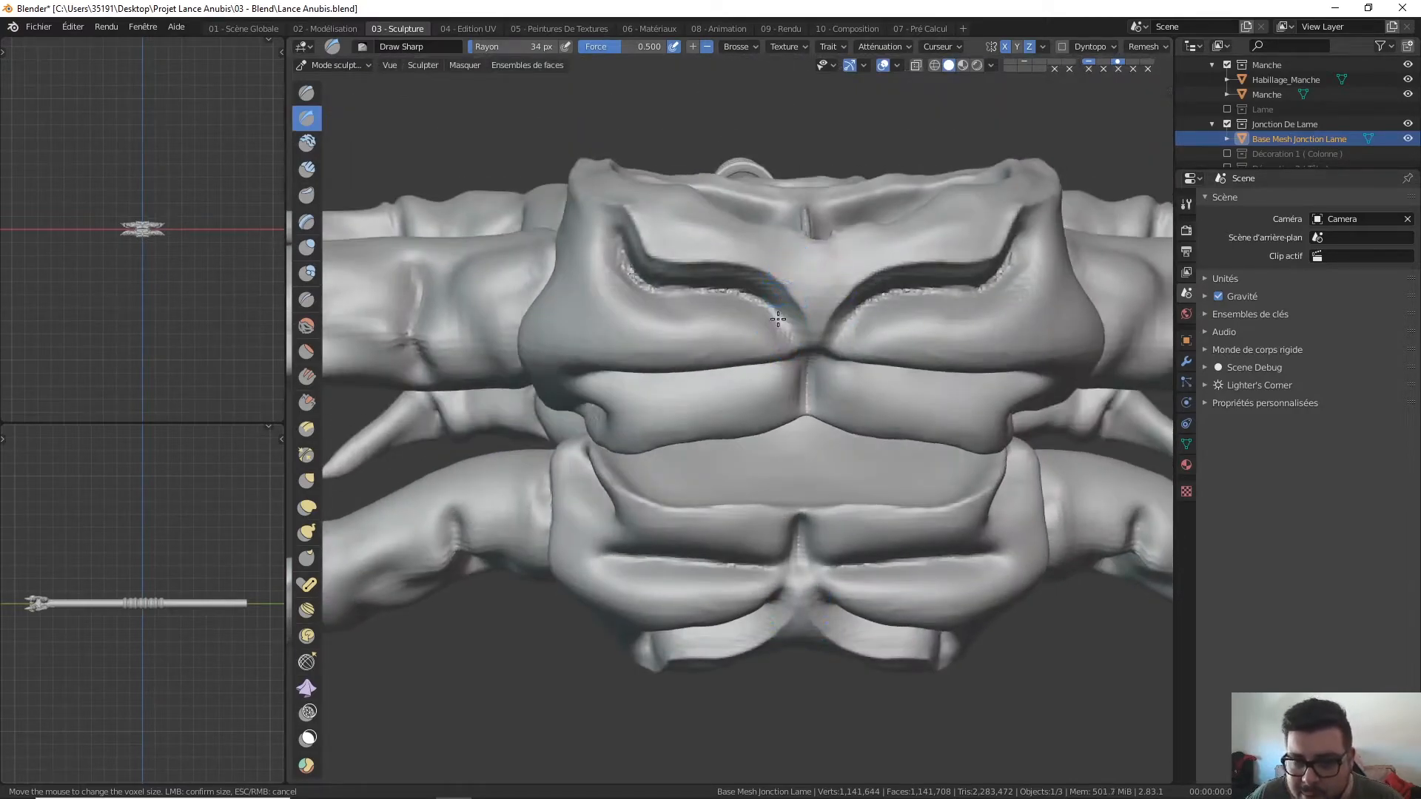
drag(645, 294, 613, 222)
middle_drag(614, 236, 638, 213)
drag(638, 212, 598, 205)
Step: Deepen the creases along the body's side and around the base of the lower prong
mouse_move(641, 212)
middle_down()
mouse_move(666, 197)
mouse_move(729, 226)
mouse_move(654, 300)
middle_up()
drag(609, 294, 642, 398)
middle_drag(646, 423, 666, 422)
mouse_move(582, 438)
middle_down()
mouse_move(694, 329)
mouse_move(770, 292)
middle_up()
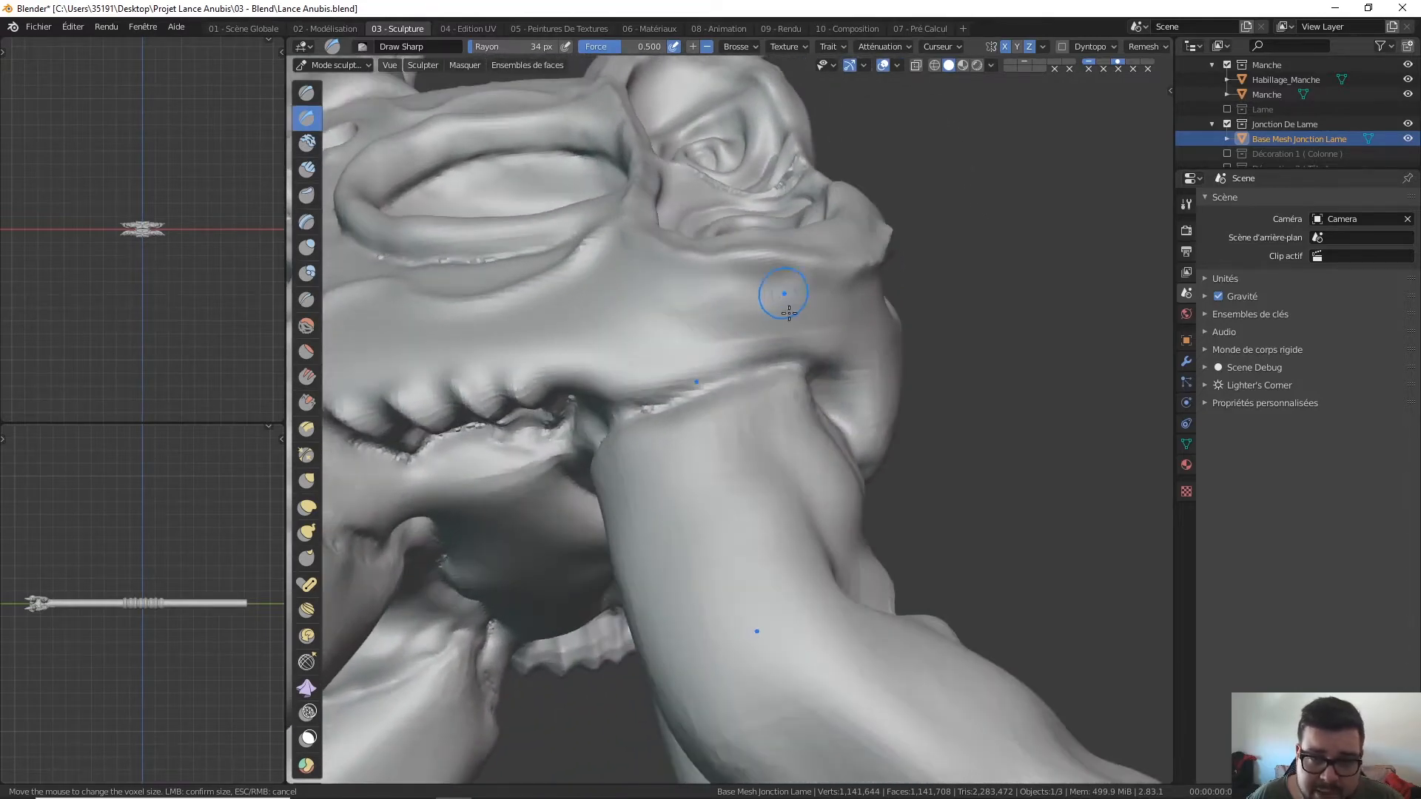
mouse_move(632, 383)
middle_down()
mouse_move(655, 331)
mouse_move(607, 340)
mouse_move(643, 253)
middle_up()
drag(653, 293, 606, 338)
middle_drag(610, 231, 603, 237)
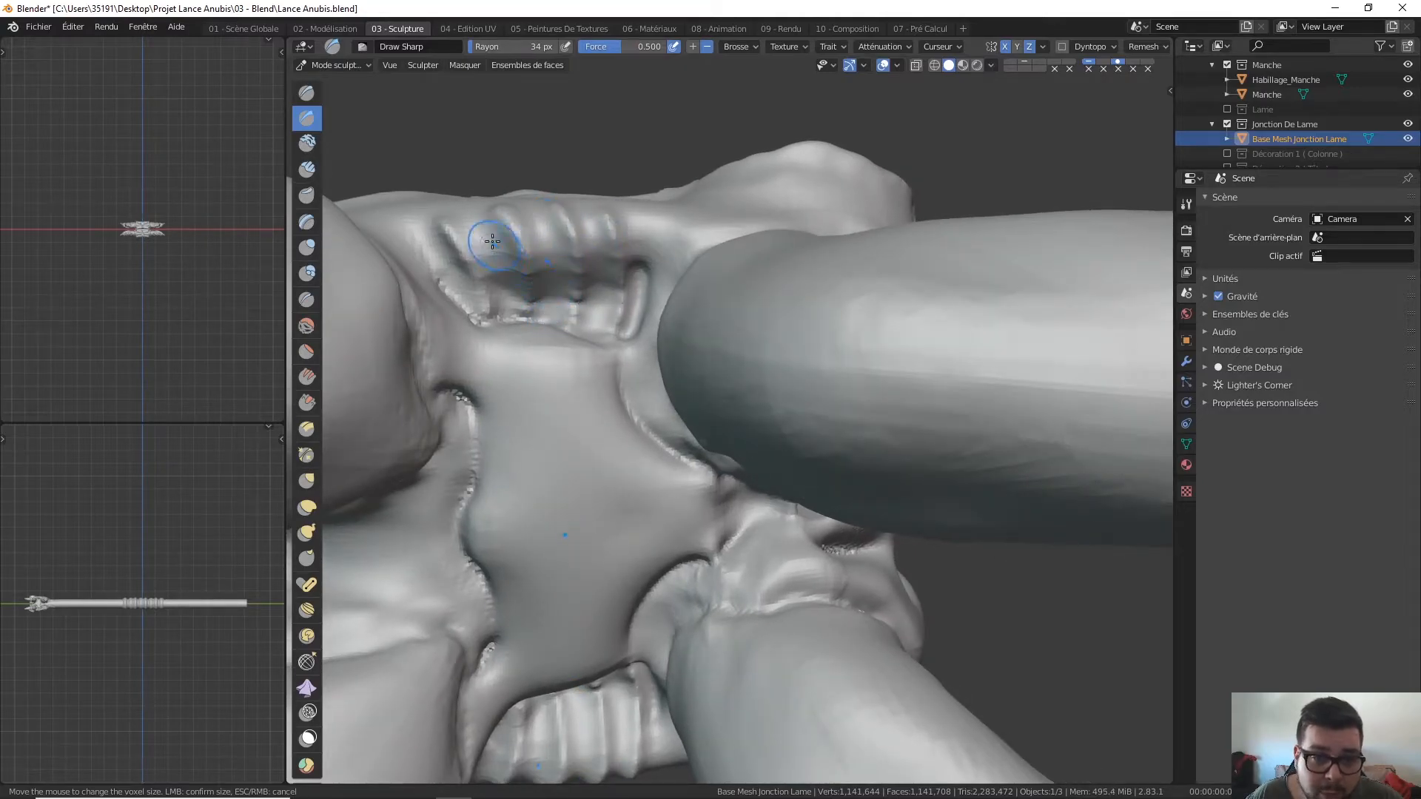
Step: Smooth the rough edges of the ribbed notches between the prongs and carve one groove between the ribs deeper
mouse_move(423, 250)
shift+mouse_down()
mouse_move(491, 323)
mouse_move(442, 223)
shift+mouse_up()
mouse_move(516, 311)
shift+mouse_down()
mouse_move(535, 320)
mouse_move(497, 324)
shift+mouse_up()
mouse_move(503, 219)
mouse_down()
mouse_move(540, 318)
mouse_move(508, 229)
mouse_up()
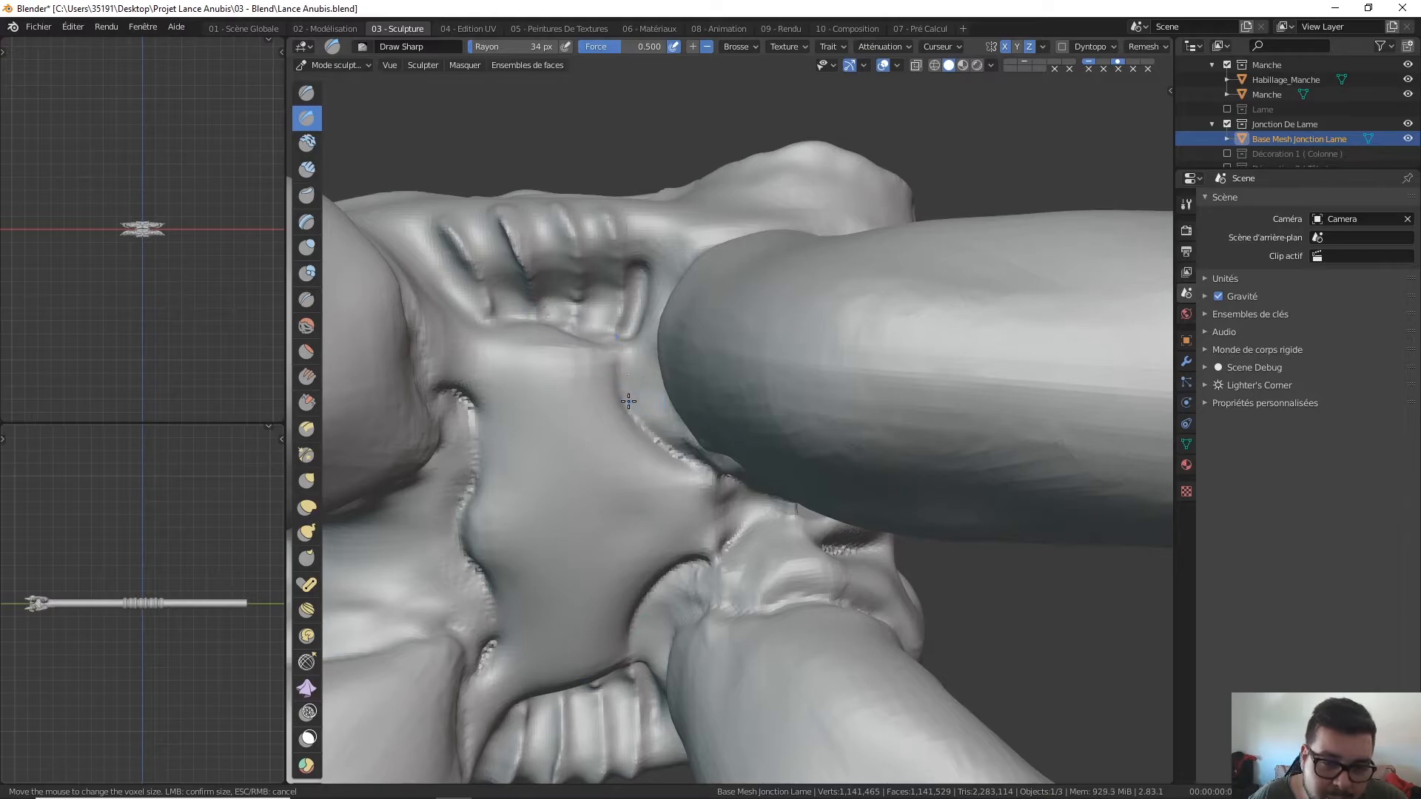
Step: Smooth the jagged contour edges around the flat side panel between the prongs
shift+middle_drag(641, 395, 706, 400)
mouse_move(525, 400)
shift+mouse_down()
mouse_move(545, 474)
mouse_move(531, 505)
shift+mouse_up()
middle_drag(565, 394, 568, 374)
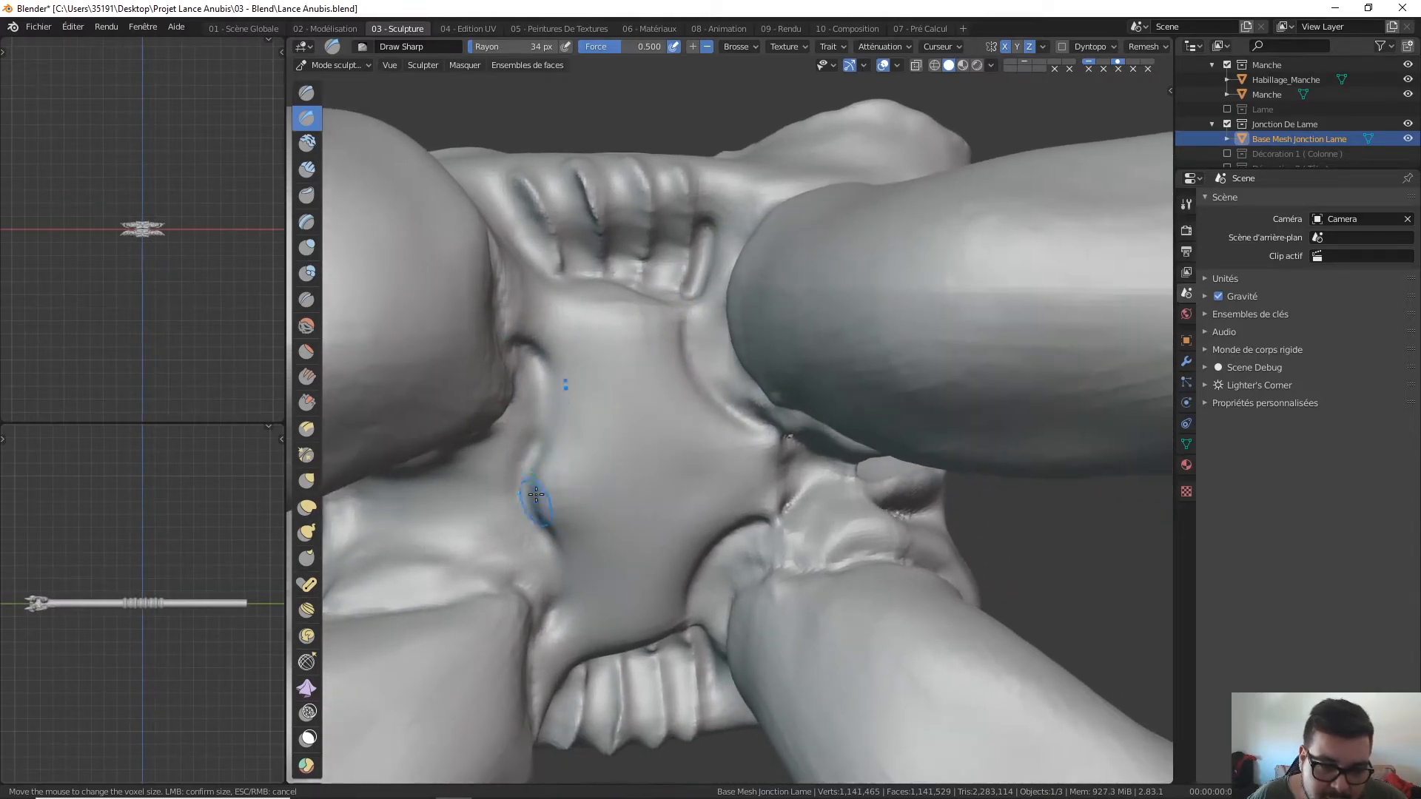
mouse_move(562, 486)
middle_down()
mouse_move(558, 405)
mouse_move(624, 318)
middle_up()
mouse_move(817, 225)
shift+mouse_down()
mouse_move(793, 222)
mouse_move(925, 230)
shift+mouse_up()
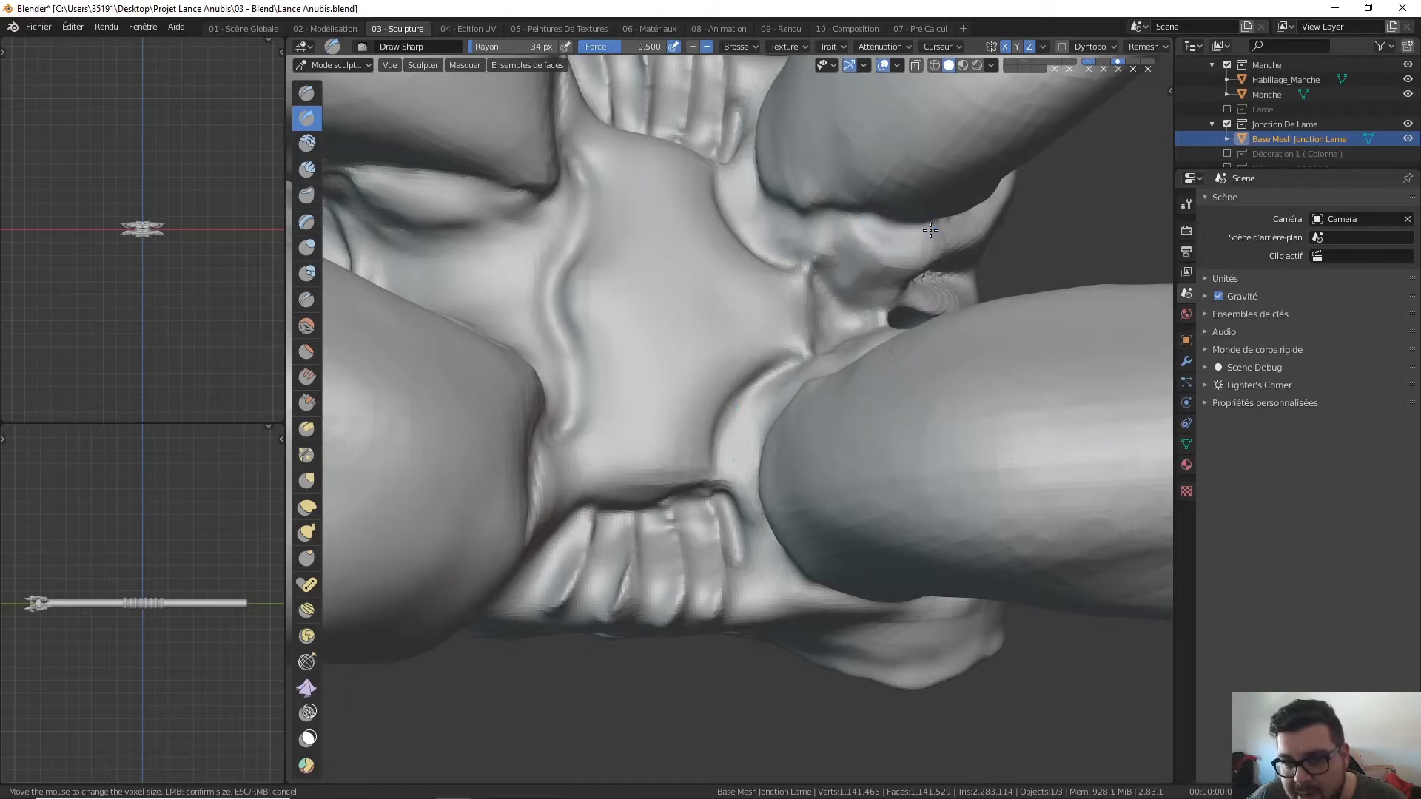
Step: Smooth the jagged creases on the body lobes beside the lower prongs
middle_drag(974, 216, 755, 214)
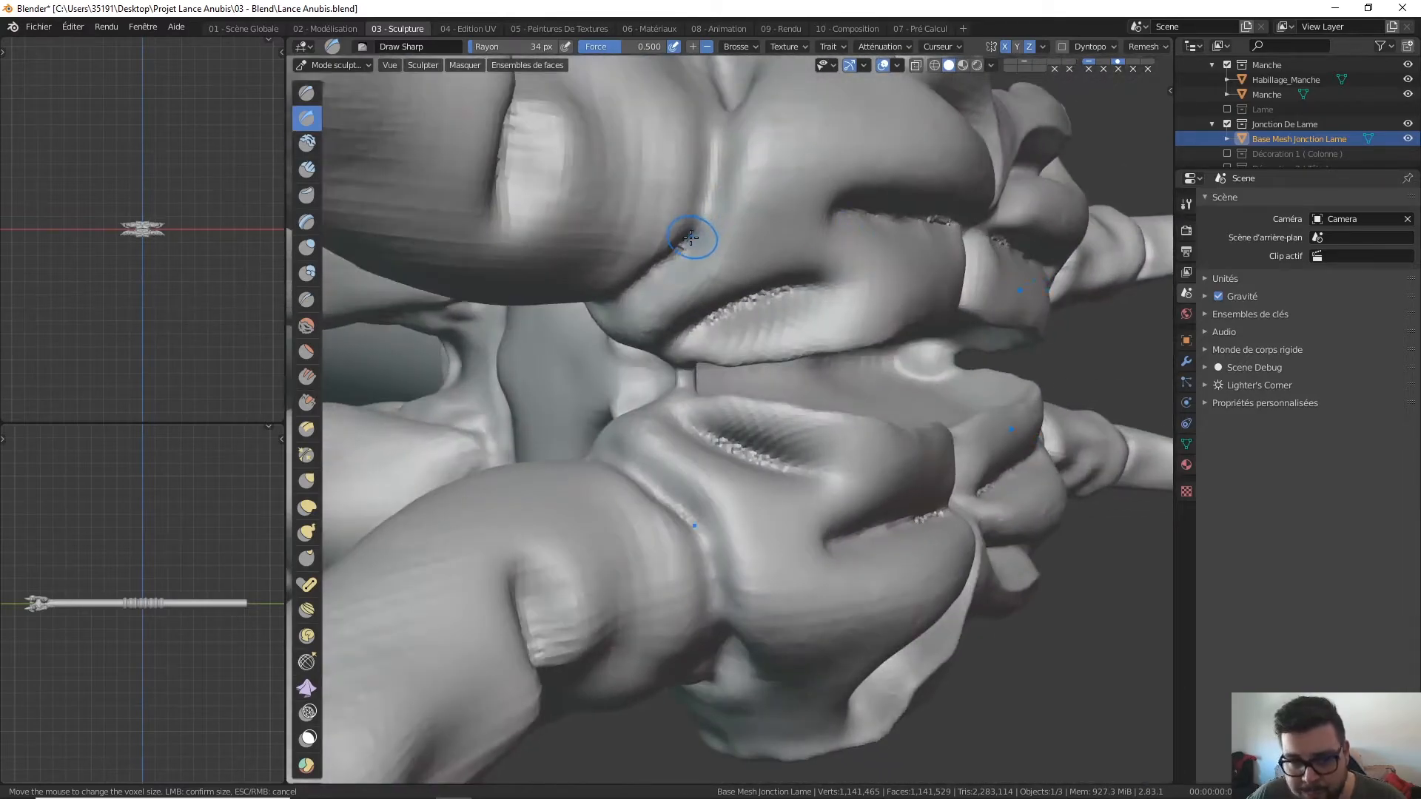
shift+drag(762, 310, 695, 327)
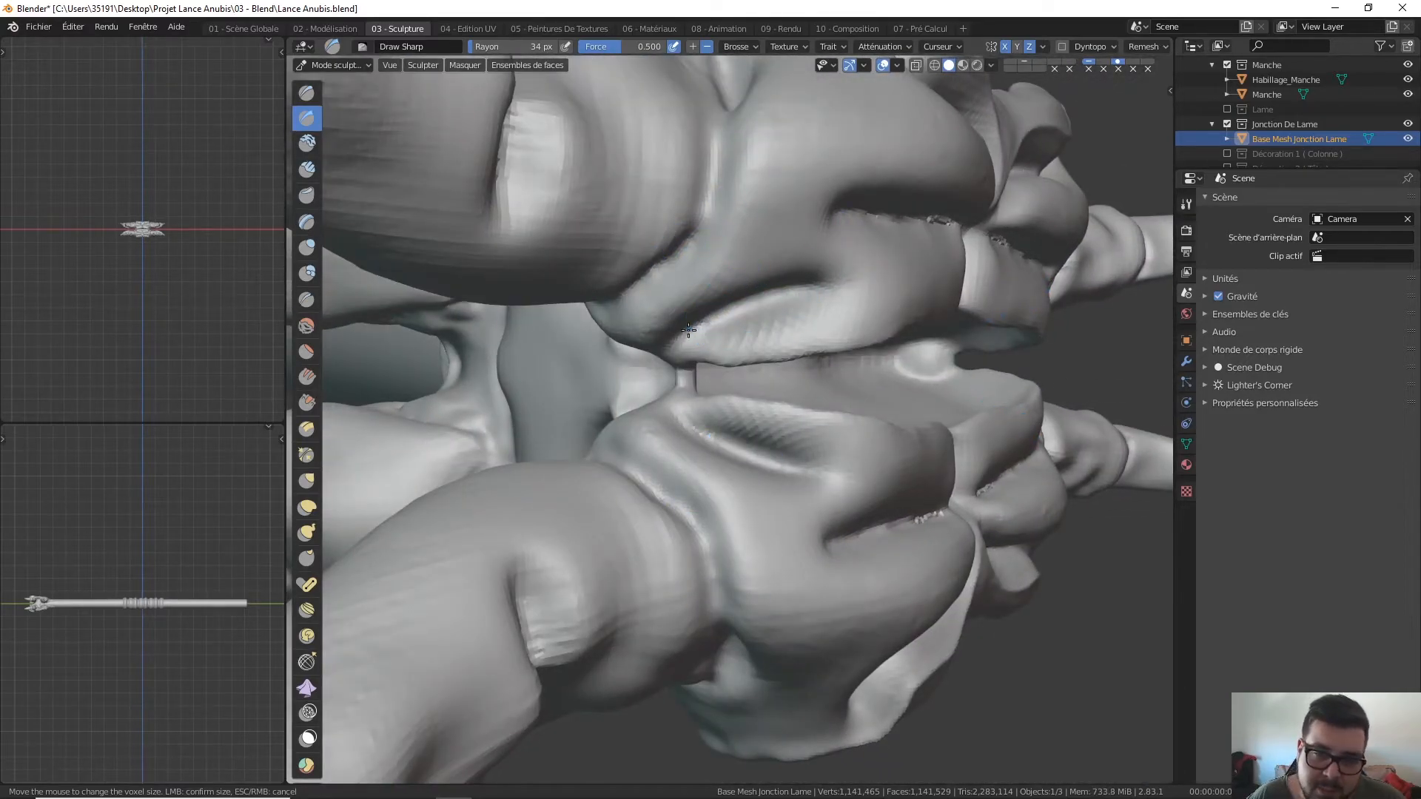
shift+drag(935, 216, 927, 220)
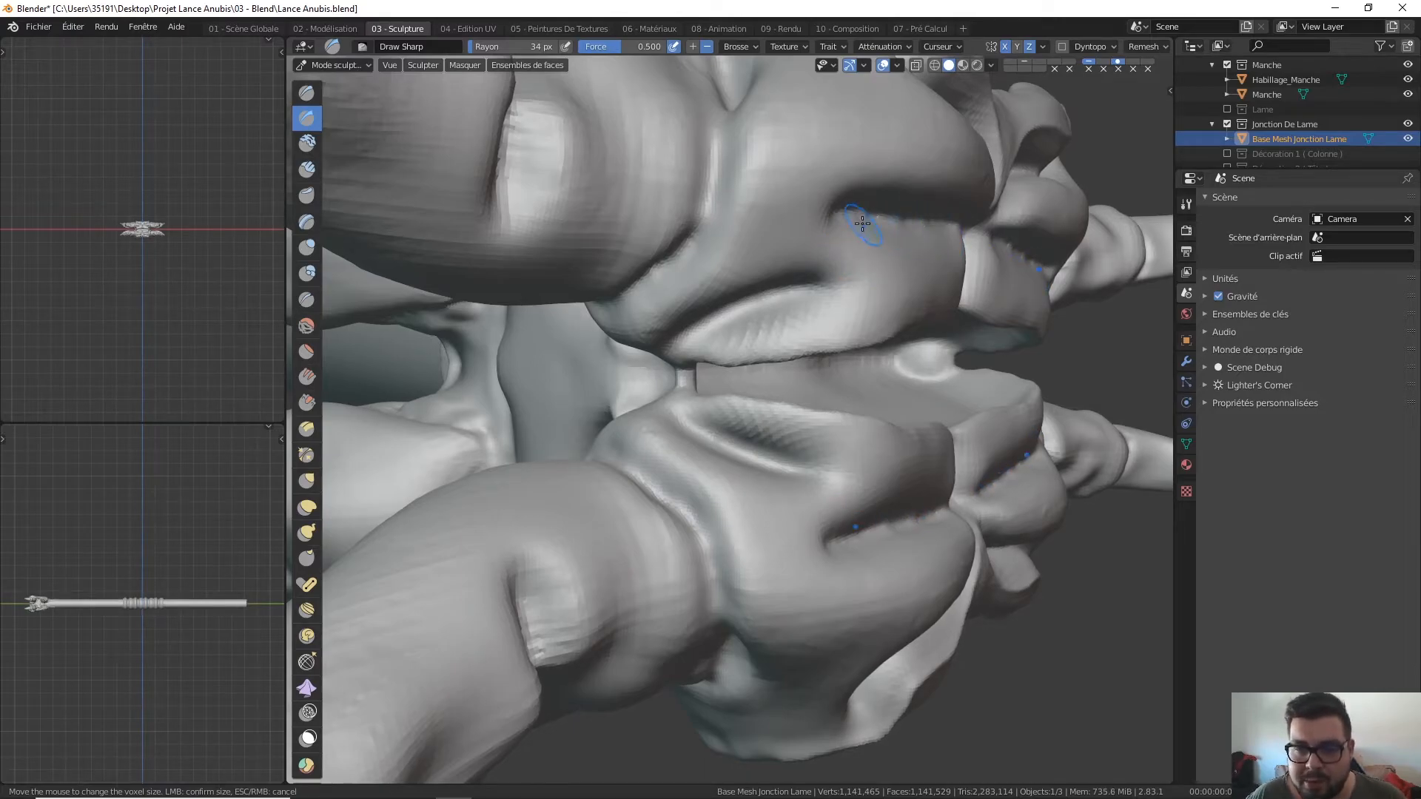
mouse_move(745, 391)
middle_down()
mouse_move(692, 276)
mouse_move(751, 266)
mouse_move(799, 203)
mouse_move(824, 241)
mouse_move(826, 337)
mouse_move(703, 396)
middle_up()
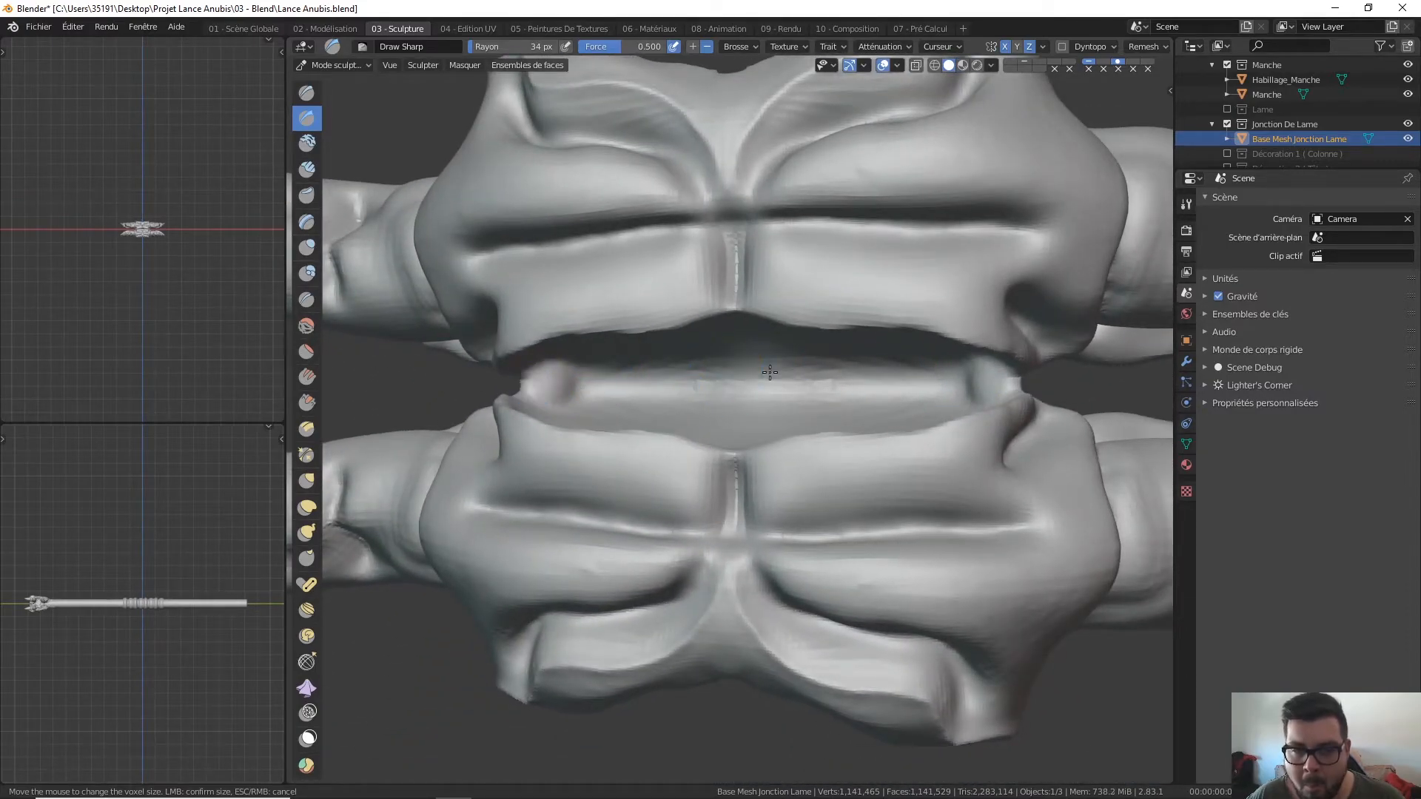
mouse_move(770, 286)
middle_down()
mouse_move(793, 392)
mouse_move(676, 342)
middle_up()
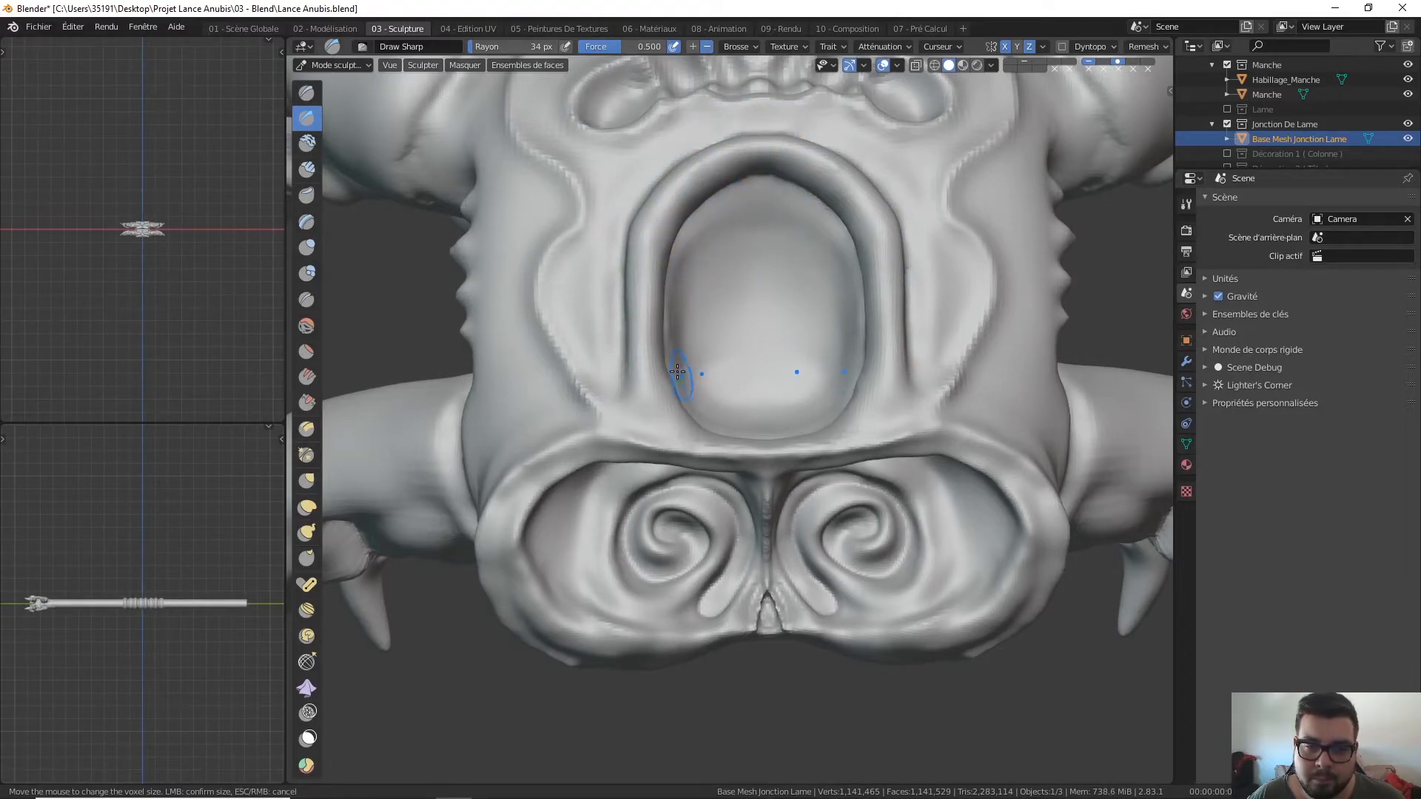
Step: Smooth the jagged contour grooves flanking the oval recess and the ribbed notch on the front face
mouse_move(661, 226)
shift+middle_down()
mouse_move(716, 269)
mouse_move(686, 343)
mouse_move(696, 372)
shift+middle_up()
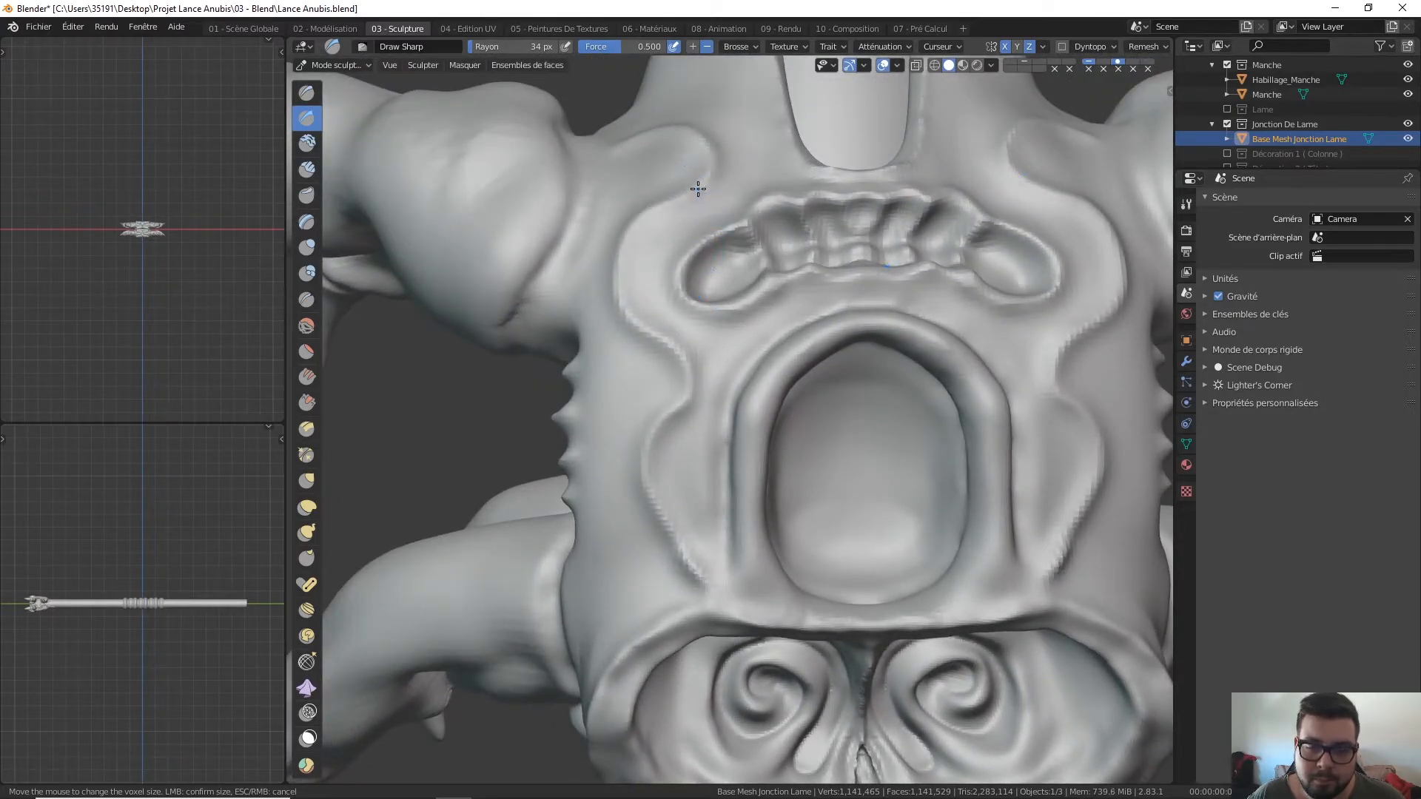
mouse_move(657, 207)
mouse_down()
mouse_move(628, 229)
mouse_move(618, 279)
mouse_move(627, 322)
mouse_move(683, 358)
mouse_move(682, 400)
mouse_move(649, 436)
mouse_move(655, 503)
mouse_move(697, 568)
mouse_up()
mouse_move(664, 431)
shift+mouse_down()
mouse_move(701, 574)
mouse_move(644, 469)
mouse_move(685, 368)
mouse_move(624, 288)
mouse_move(631, 248)
mouse_move(752, 138)
mouse_move(736, 212)
mouse_move(633, 134)
mouse_move(698, 149)
mouse_move(695, 190)
mouse_move(635, 244)
shift+mouse_up()
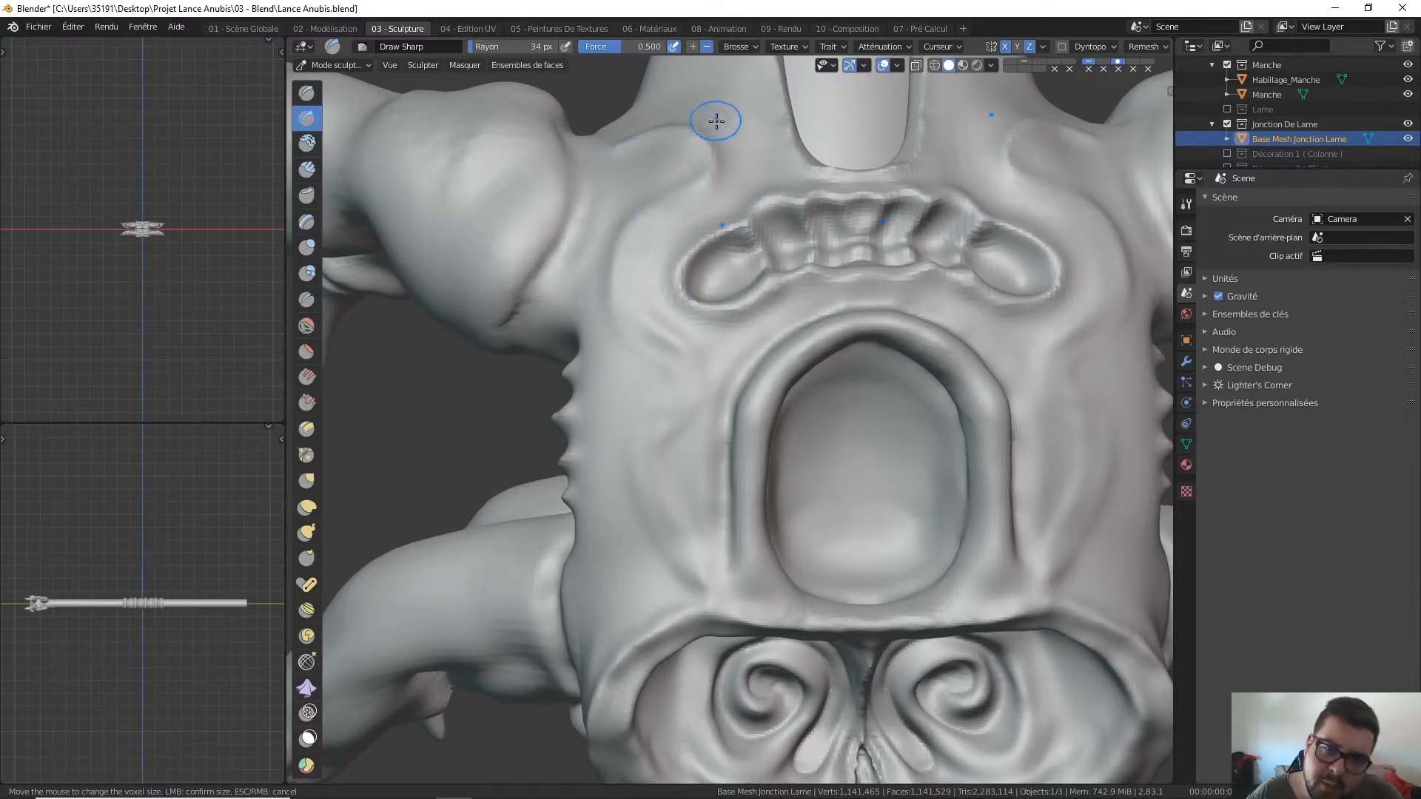
Step: Carve the wavy contour grooves beside the oval recess and ribbed notch again with softer, deeper strokes
mouse_move(695, 165)
ctrl+middle_down()
mouse_move(684, 279)
mouse_move(704, 225)
ctrl+middle_up()
mouse_move(690, 289)
mouse_down()
mouse_move(718, 314)
mouse_move(677, 345)
mouse_move(699, 462)
mouse_move(719, 503)
mouse_move(733, 500)
mouse_up()
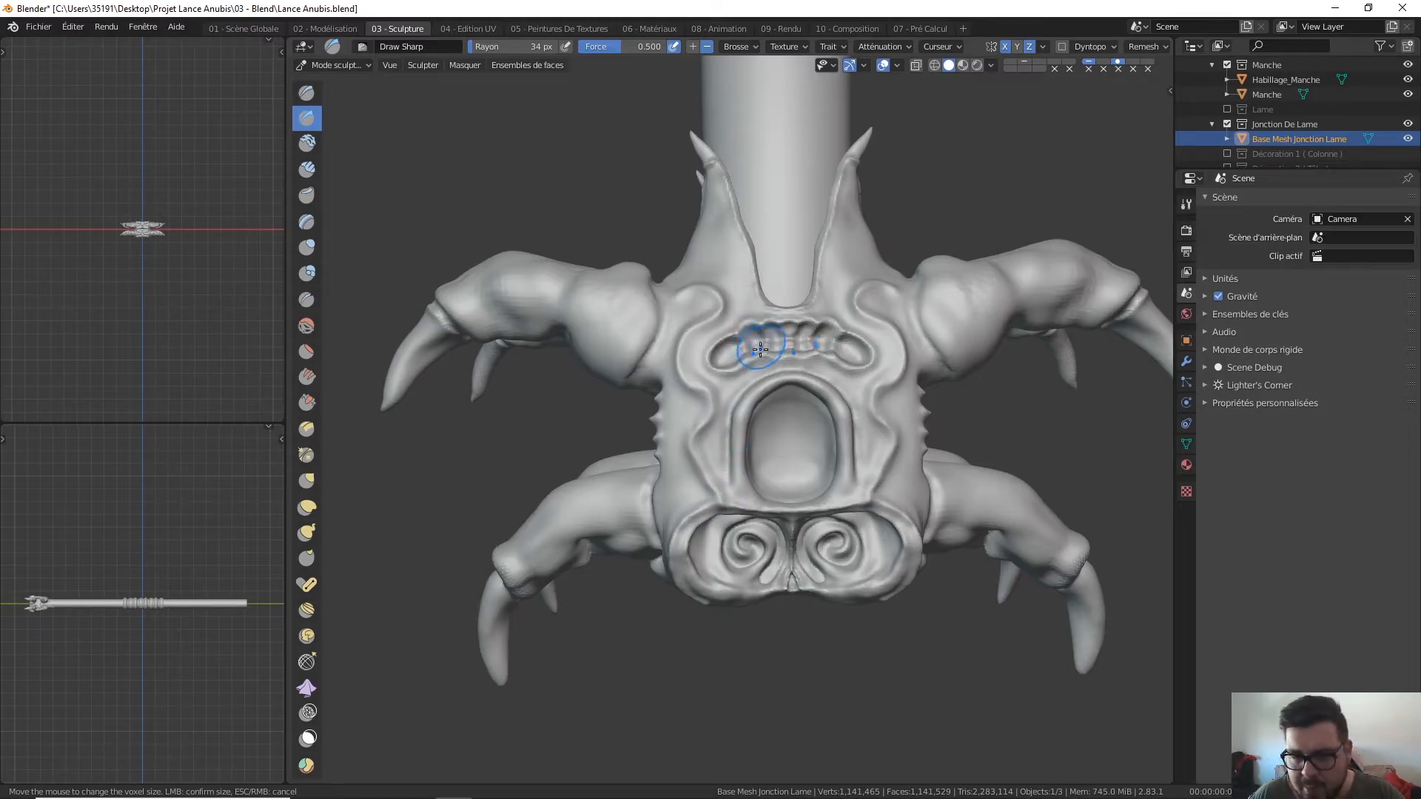
mouse_move(716, 422)
mouse_down()
mouse_move(719, 482)
mouse_move(736, 370)
mouse_move(784, 367)
mouse_move(718, 389)
mouse_move(695, 374)
mouse_move(749, 306)
mouse_move(763, 252)
mouse_up()
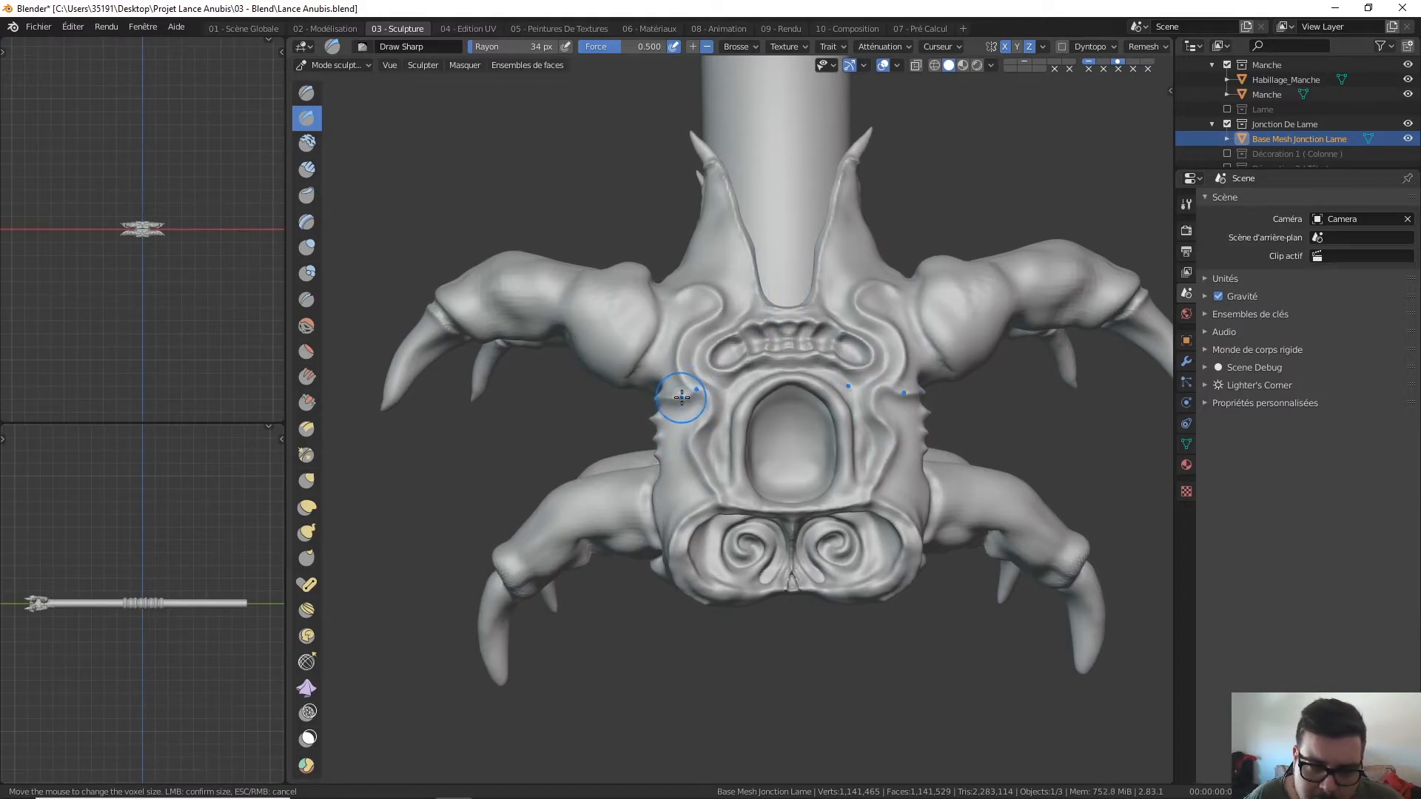
Step: Extend the side rib grooves inward onto the front face, up to the wavy contour lines
drag(651, 415, 706, 400)
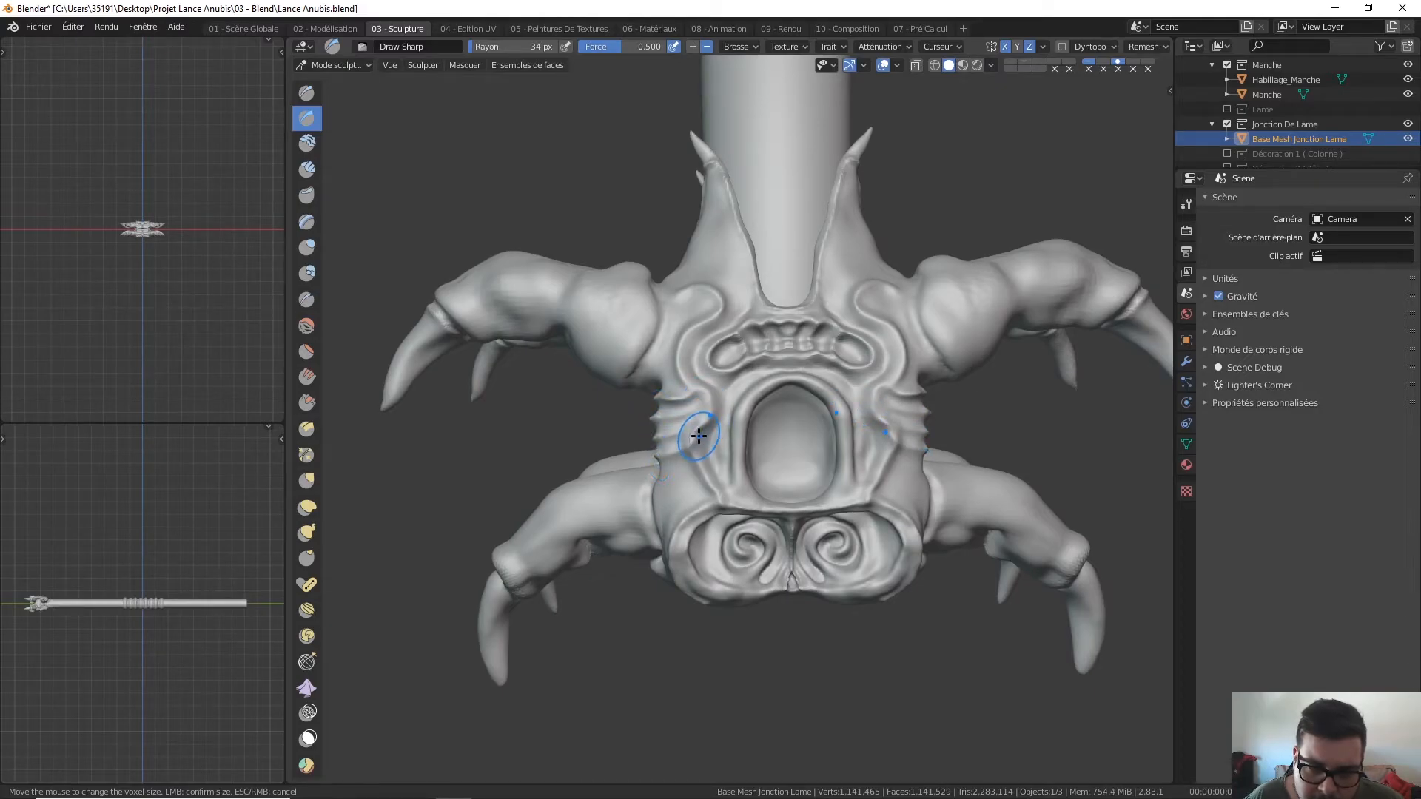
drag(717, 409, 692, 451)
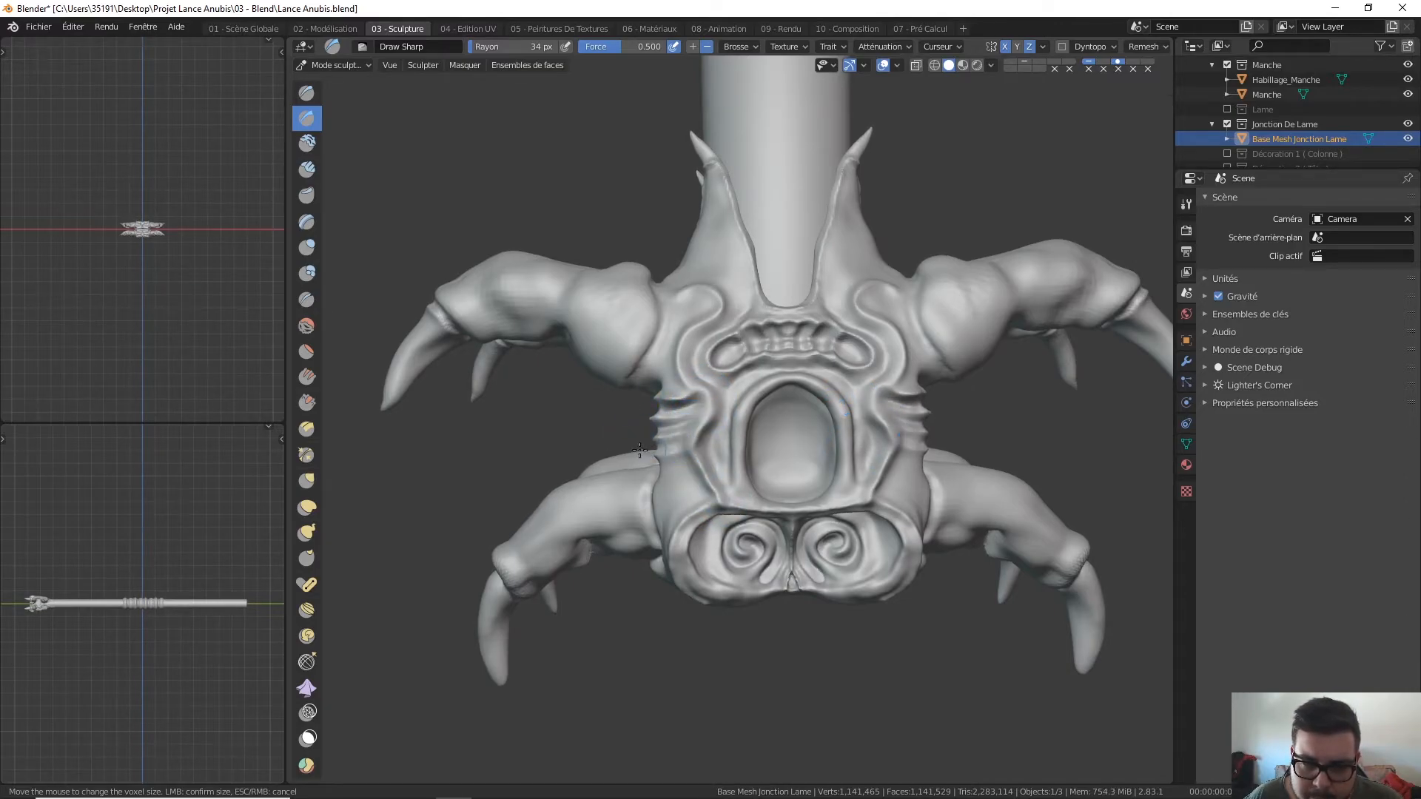
mouse_move(753, 321)
ctrl+middle_down()
mouse_move(740, 340)
mouse_move(765, 361)
ctrl+middle_up()
Step: Carve a sharp crease where the claw tip emerges from the upper prong
mouse_move(704, 264)
middle_down()
mouse_move(753, 372)
mouse_move(756, 535)
mouse_move(741, 303)
mouse_move(783, 295)
middle_up()
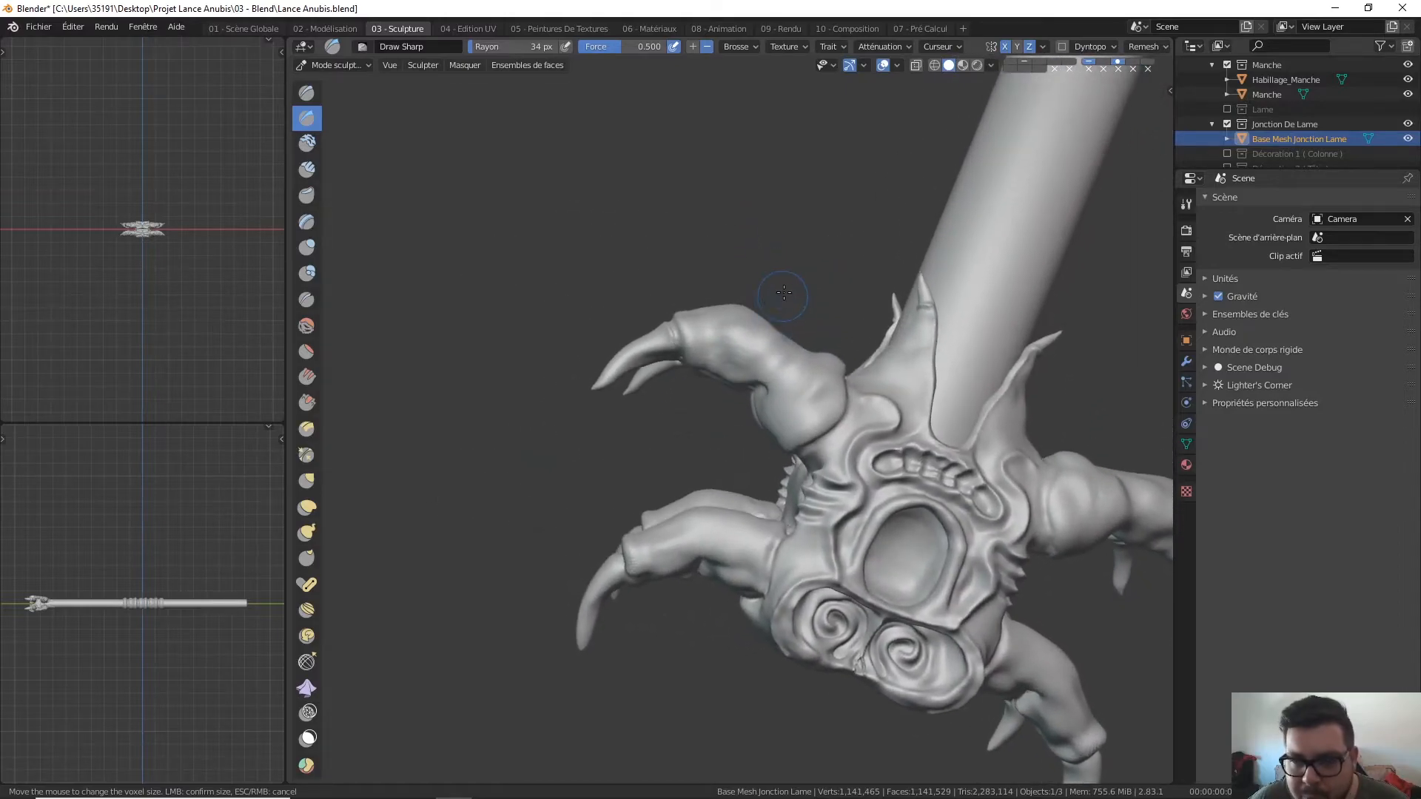
key(KP_1)
key(KP_9)
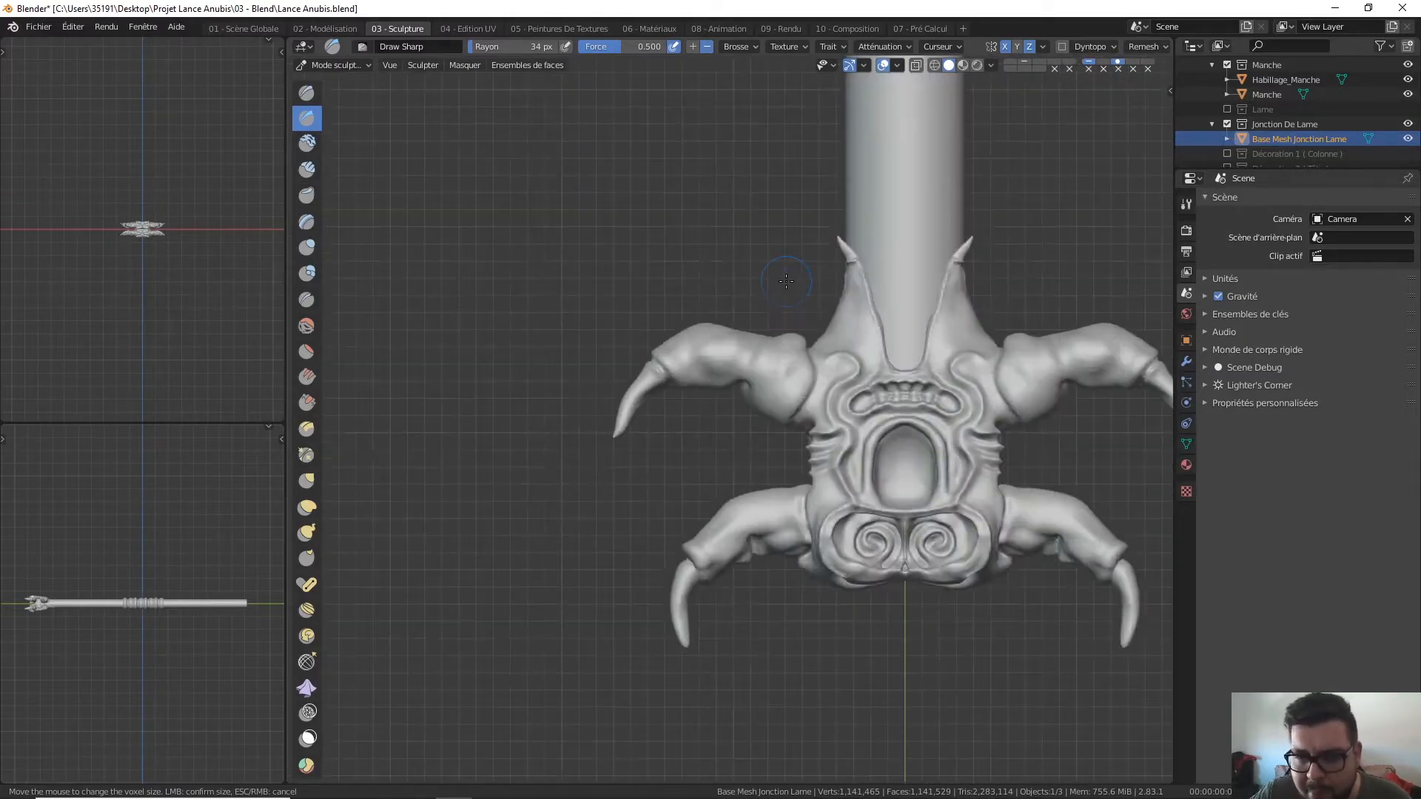
scroll(703, 314, up, 5)
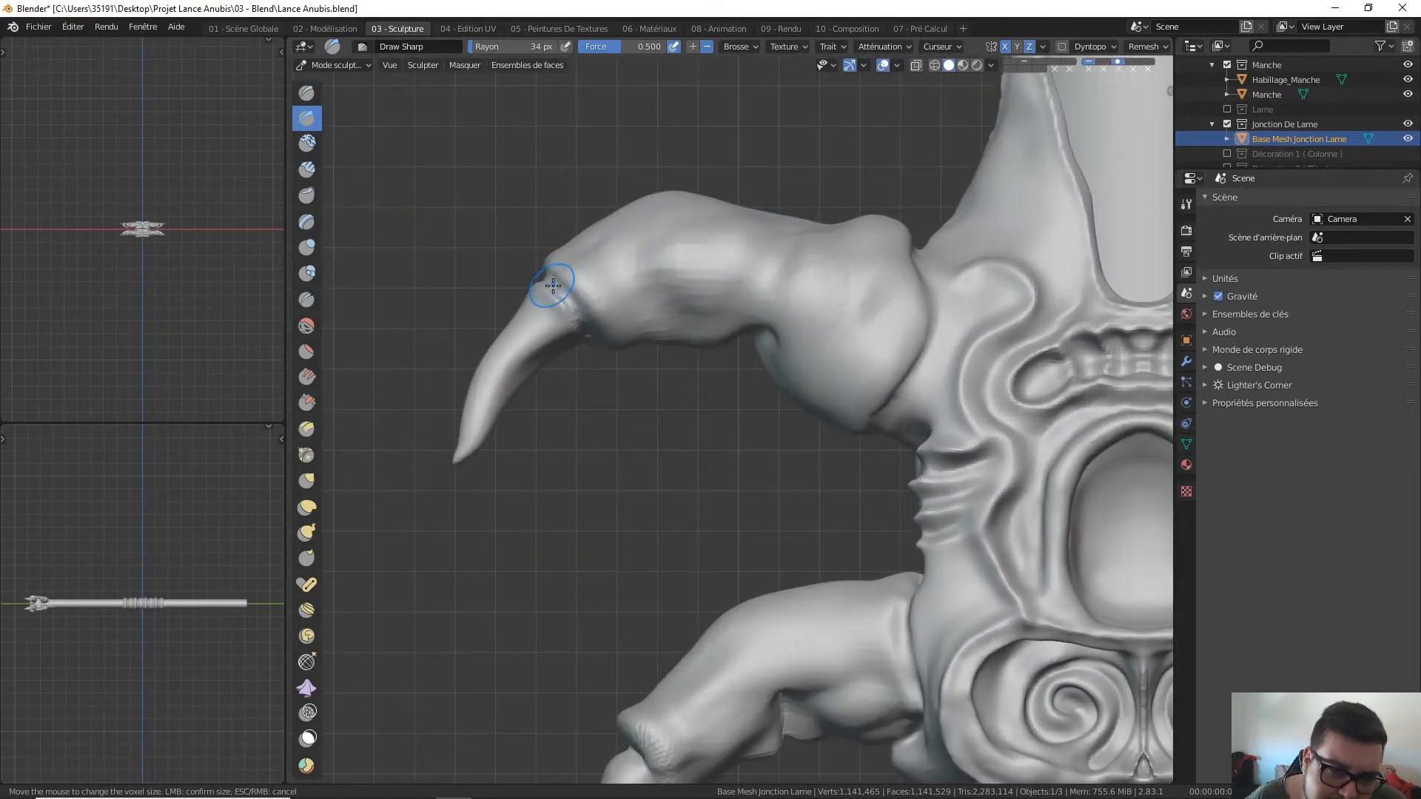
mouse_move(593, 336)
middle_down()
mouse_move(657, 194)
mouse_move(577, 276)
middle_up()
drag(555, 279, 605, 338)
middle_drag(605, 343, 624, 222)
drag(622, 223, 623, 275)
mouse_move(623, 276)
middle_down()
mouse_move(652, 177)
mouse_move(634, 308)
mouse_move(648, 266)
middle_up()
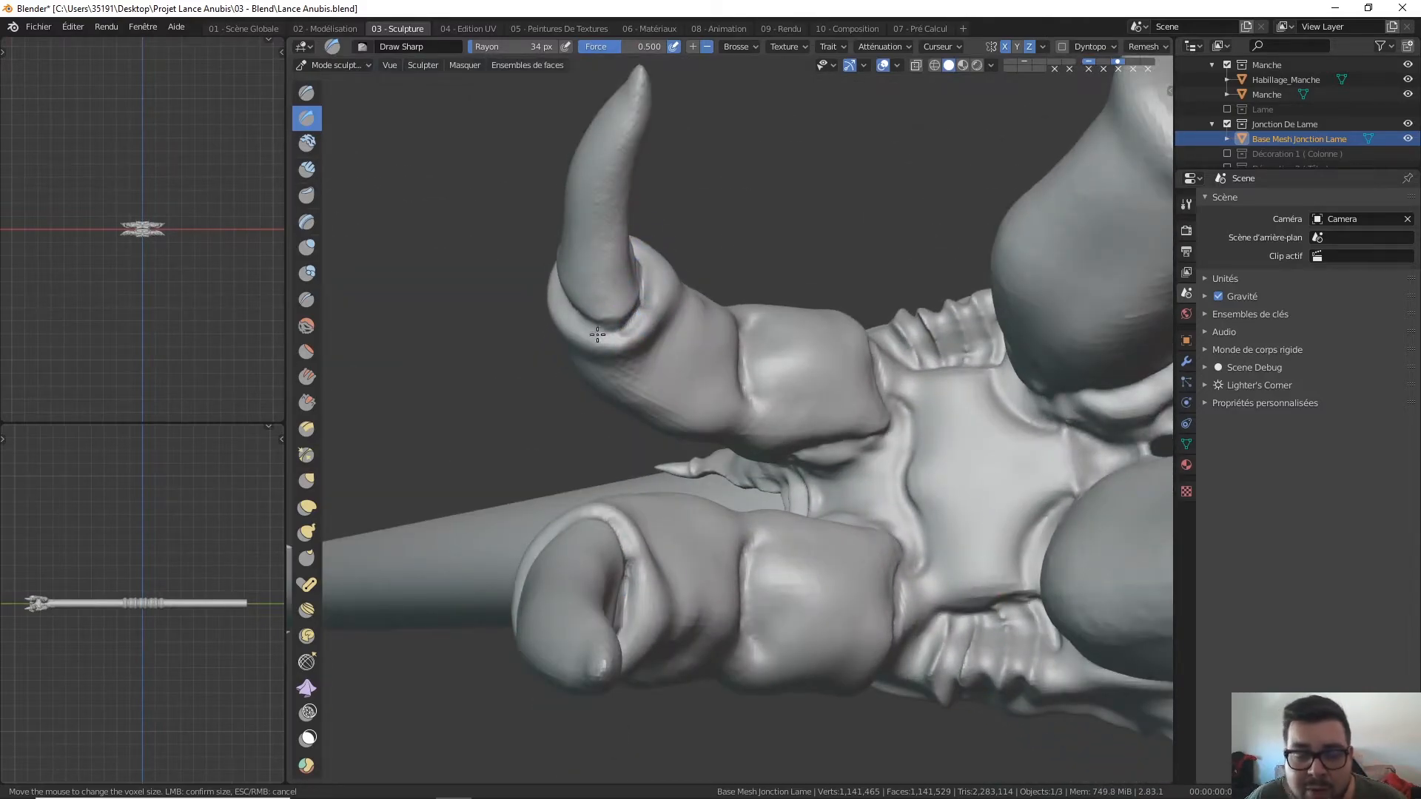
Step: Continue the claw-base crease around the underside of the upper prong's sheath
middle_drag(638, 293, 657, 314)
mouse_move(657, 318)
mouse_down()
mouse_move(634, 307)
mouse_move(616, 231)
mouse_up()
mouse_move(618, 234)
middle_down()
mouse_move(627, 348)
mouse_move(659, 345)
middle_up()
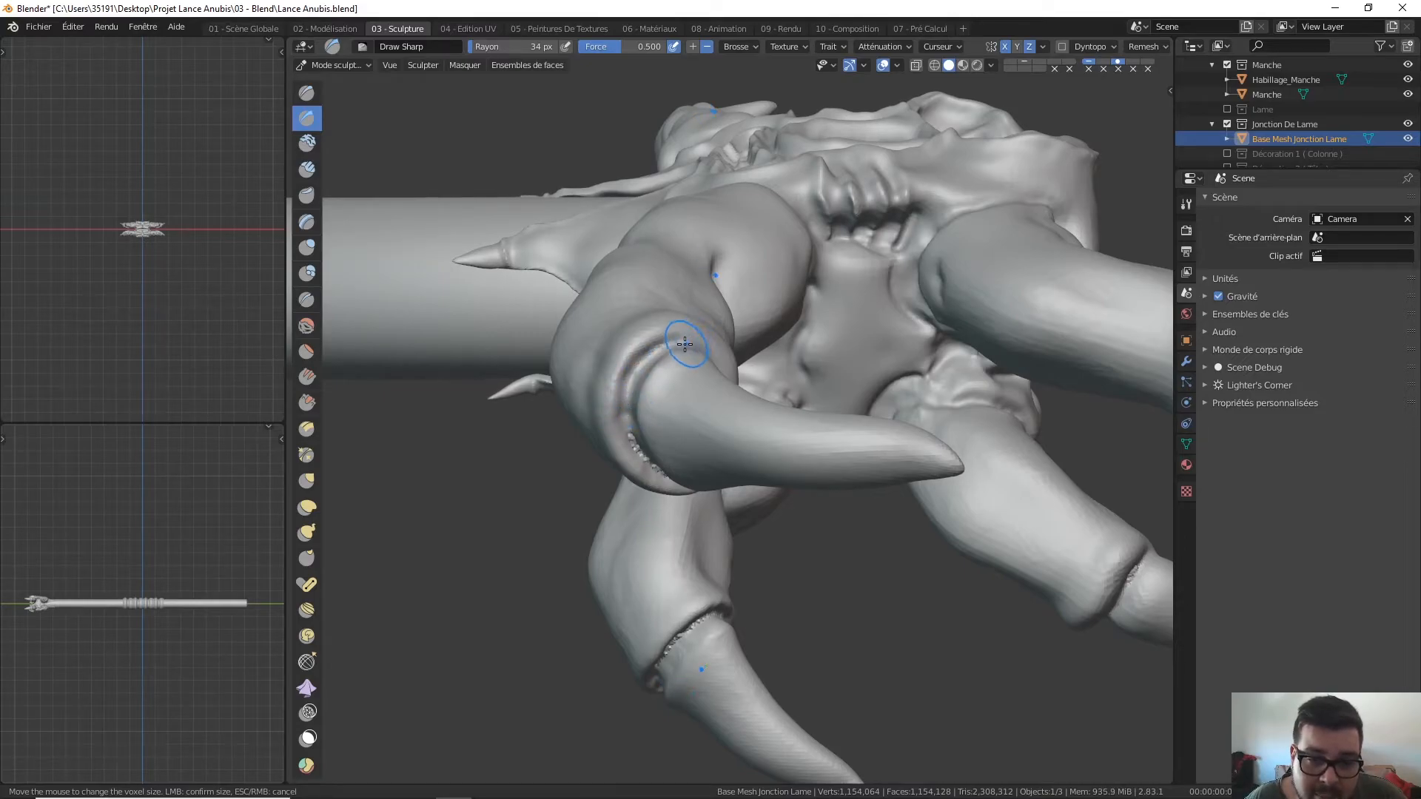
mouse_move(656, 458)
middle_down()
mouse_move(630, 343)
mouse_move(655, 362)
mouse_move(644, 354)
mouse_move(617, 381)
middle_up()
middle_drag(625, 326, 644, 342)
Step: Deepen the crease around the base of the upper prong where it joins the body
drag(764, 277, 760, 341)
mouse_move(776, 368)
middle_down()
mouse_move(739, 308)
mouse_move(749, 279)
mouse_move(755, 292)
middle_up()
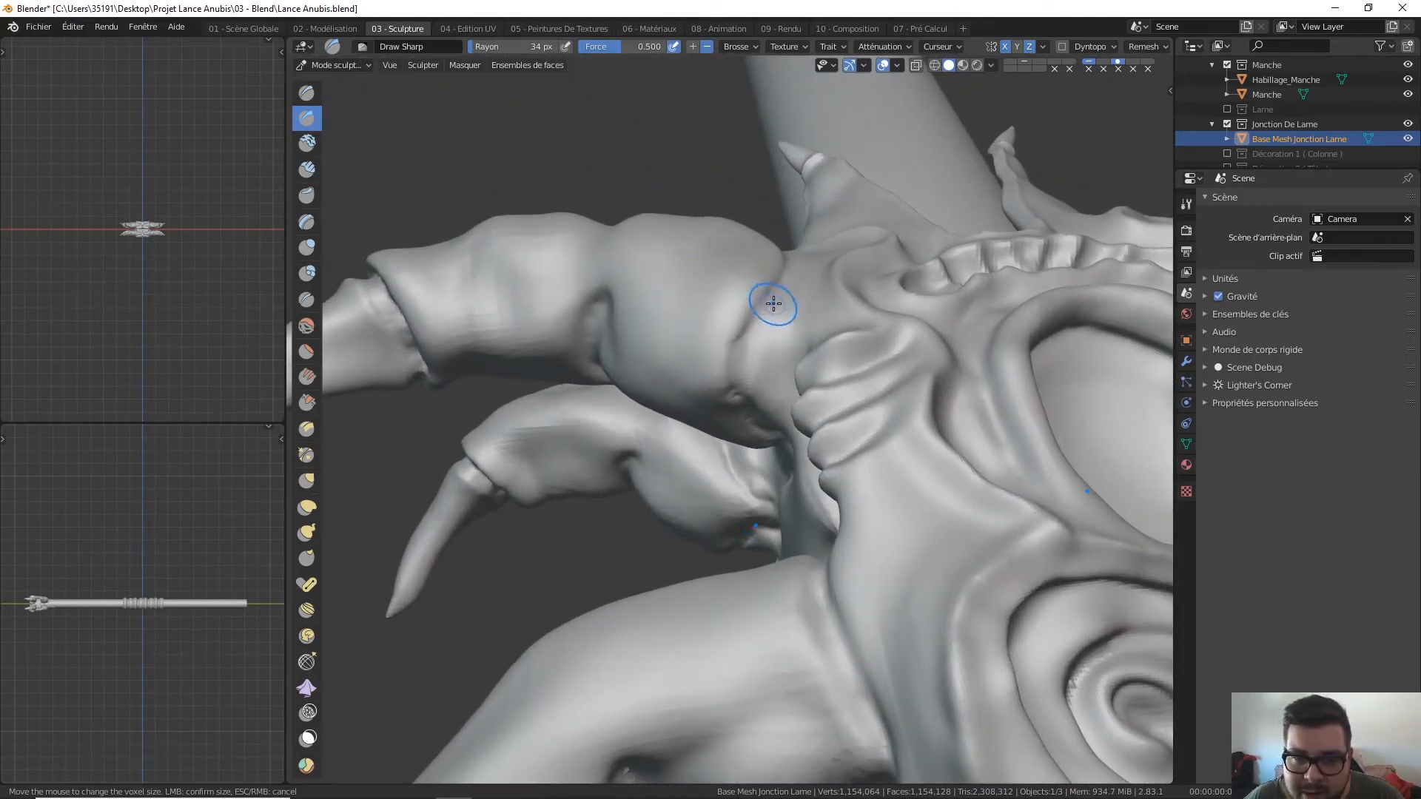
drag(760, 314, 742, 372)
middle_drag(773, 293, 777, 279)
mouse_move(804, 380)
middle_down()
mouse_move(781, 341)
mouse_move(789, 405)
middle_up()
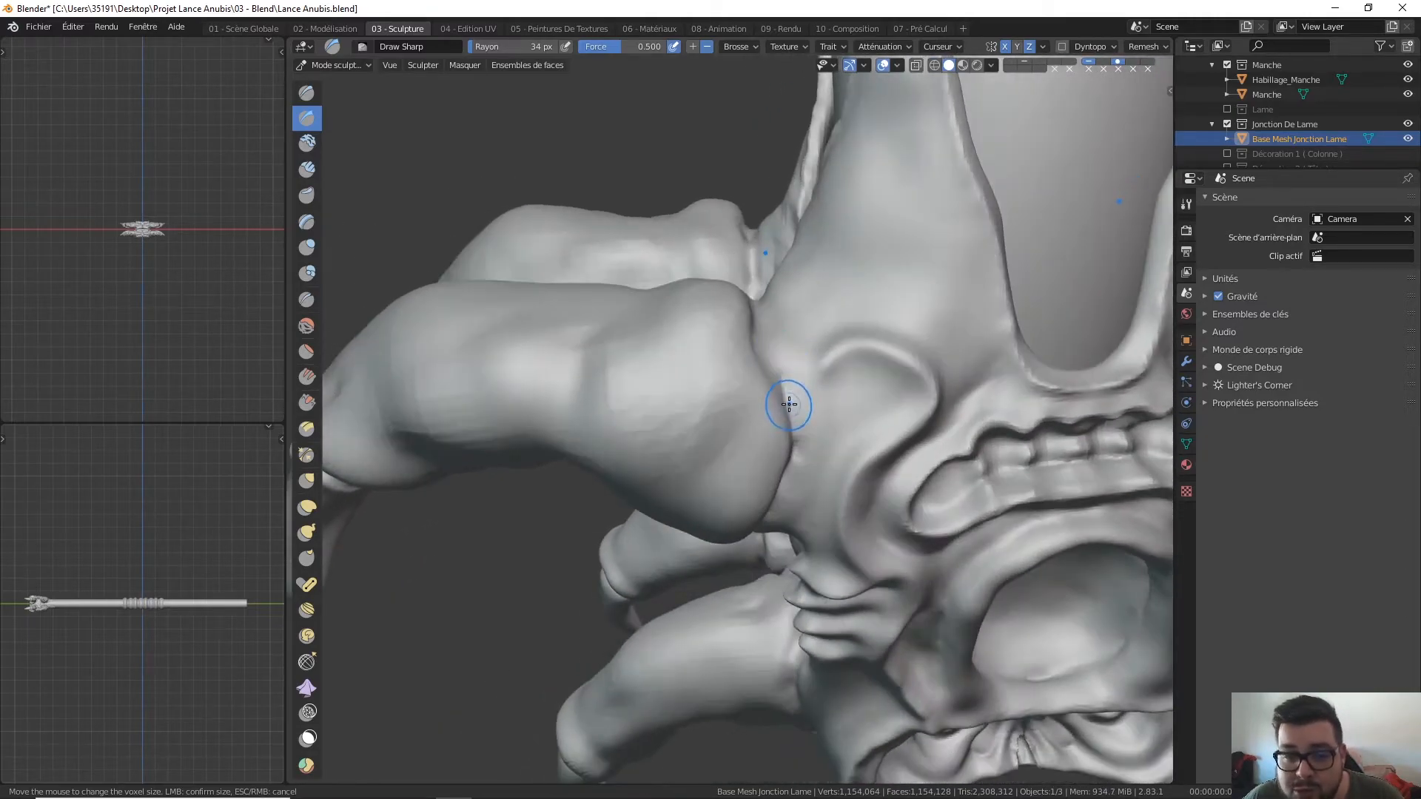
middle_drag(761, 339, 766, 397)
middle_drag(762, 345, 774, 431)
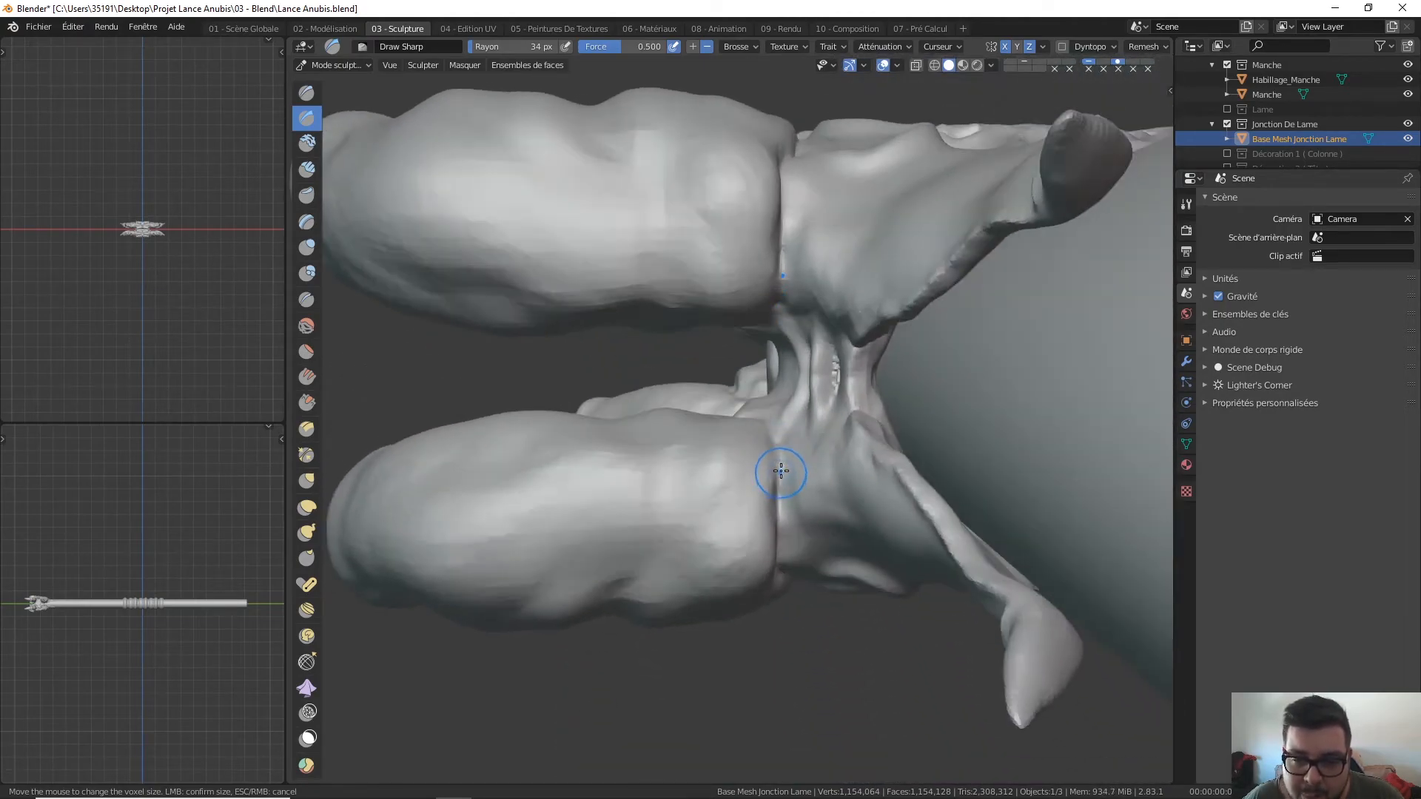
mouse_move(815, 375)
middle_down()
mouse_move(847, 374)
mouse_move(770, 267)
middle_up()
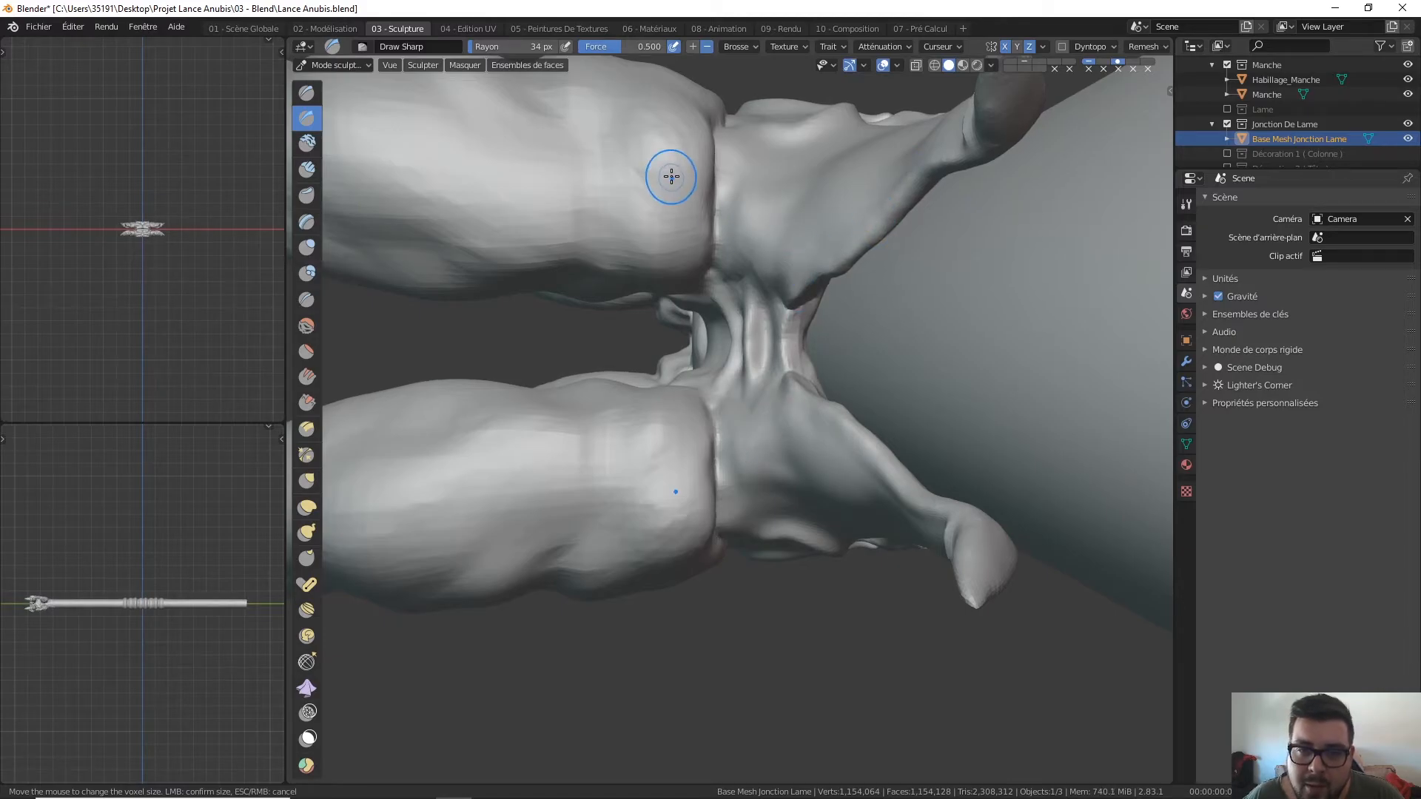
Step: Enlarge the brush radius to 68 px and smooth the faceted surfaces of the upper prongs
key(f)
click(638, 231)
middle_drag(647, 158, 684, 284)
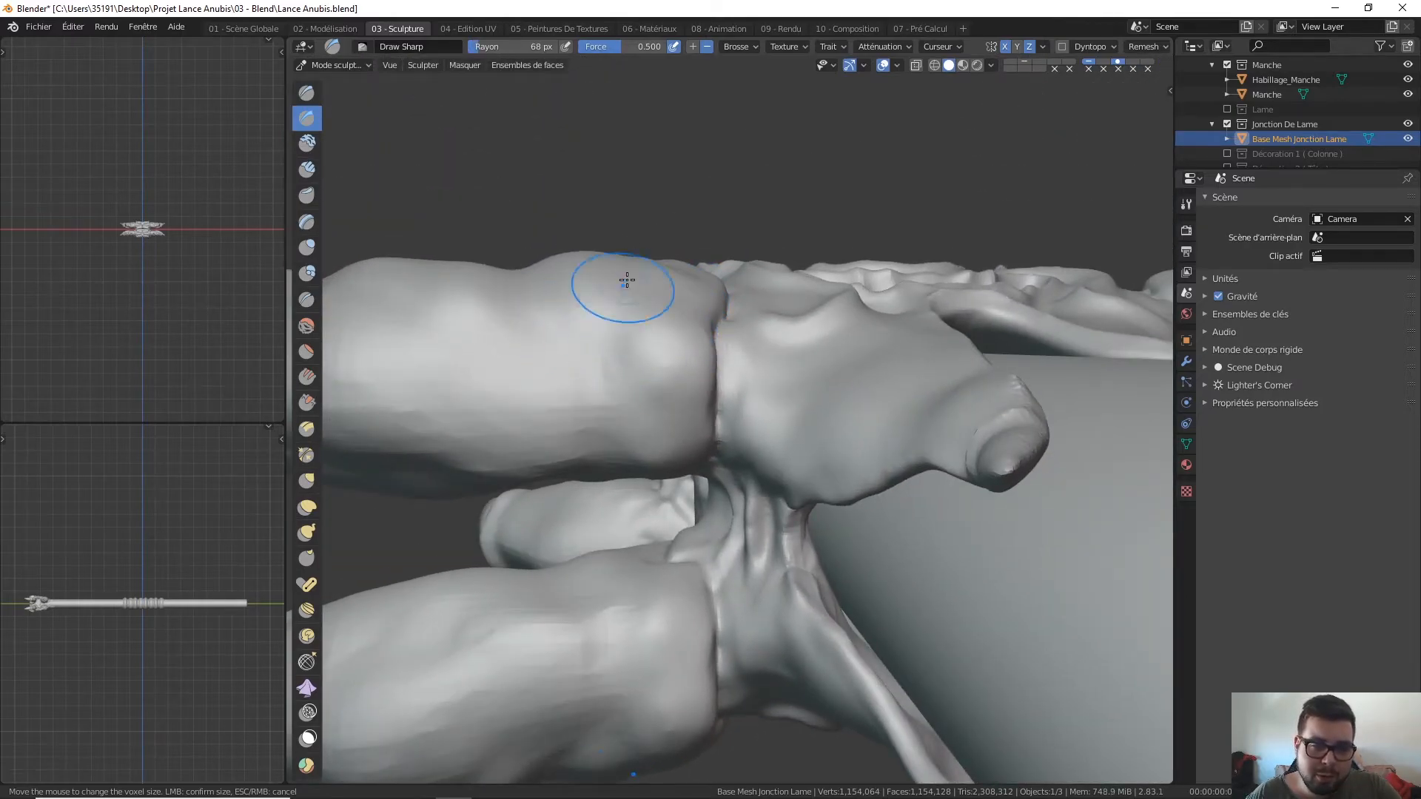
middle_drag(619, 291, 650, 317)
mouse_move(507, 369)
middle_down()
mouse_move(574, 260)
mouse_move(694, 168)
middle_up()
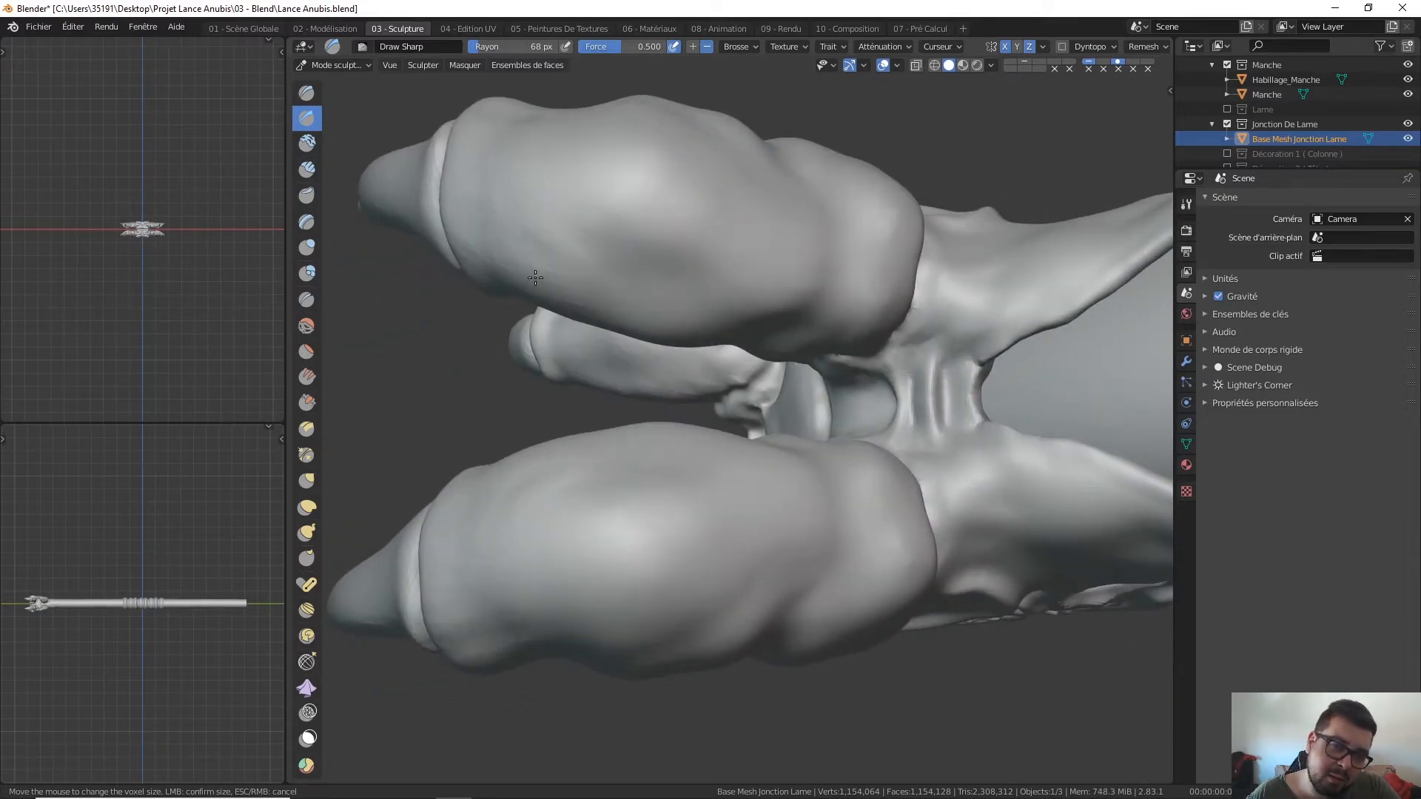
middle_drag(583, 243, 619, 111)
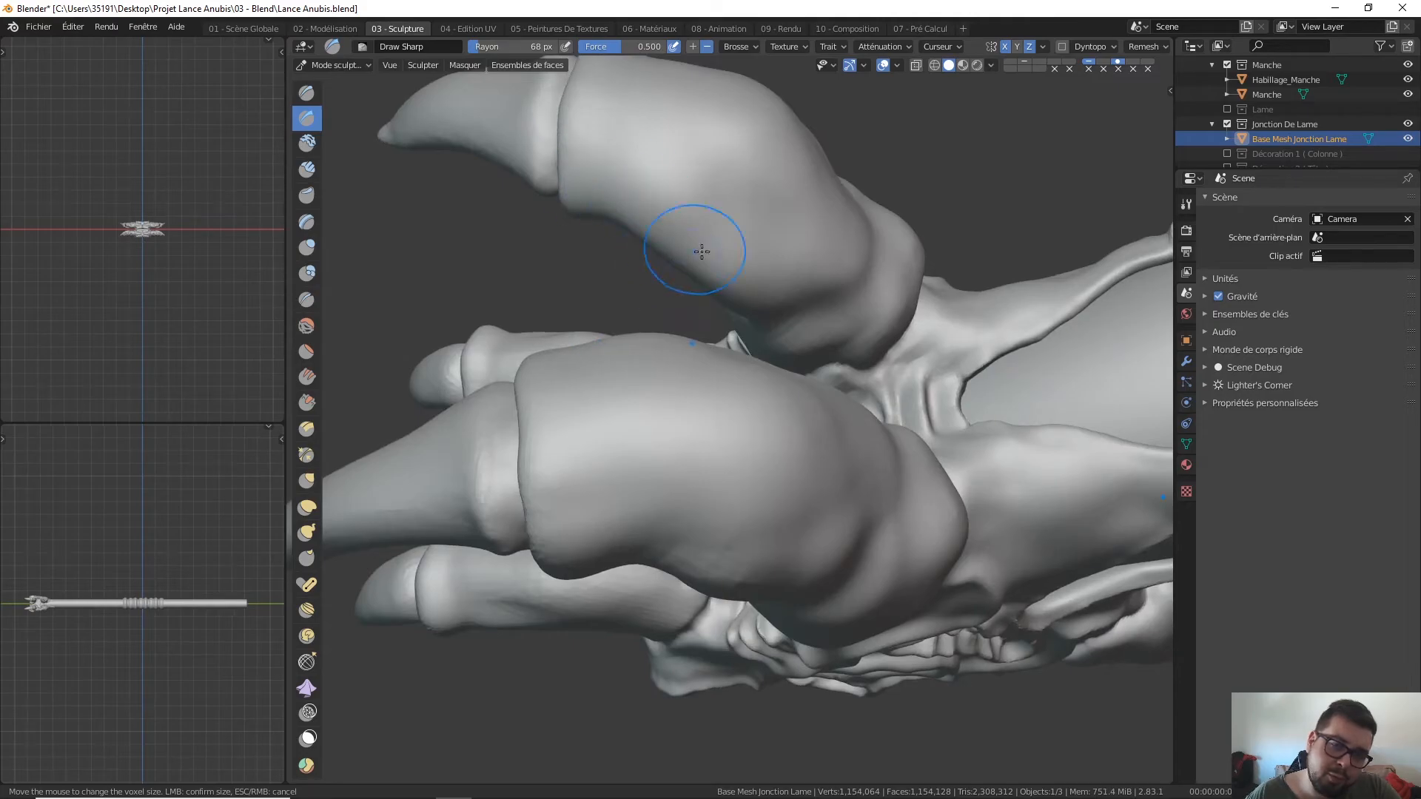
middle_drag(673, 238, 644, 283)
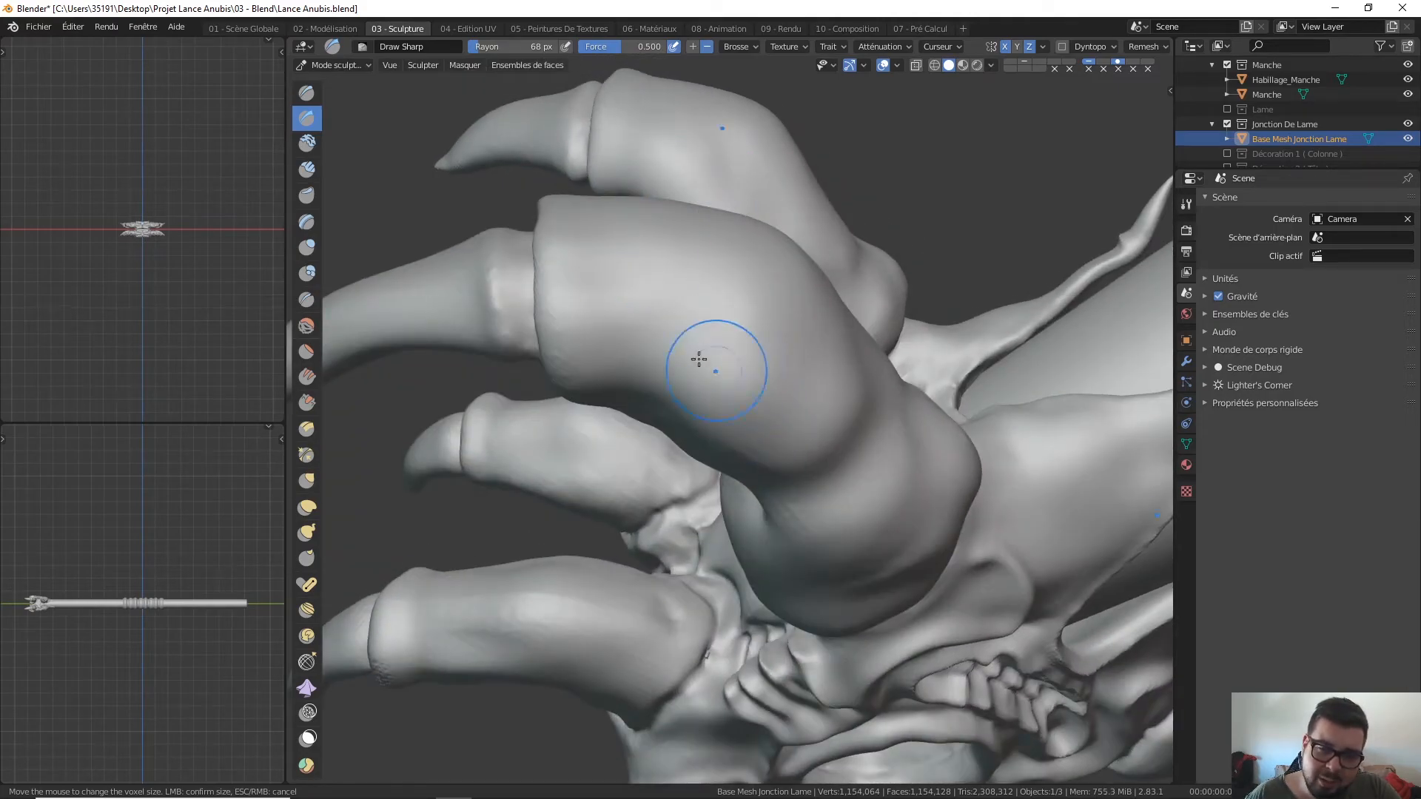
middle_drag(792, 333, 814, 328)
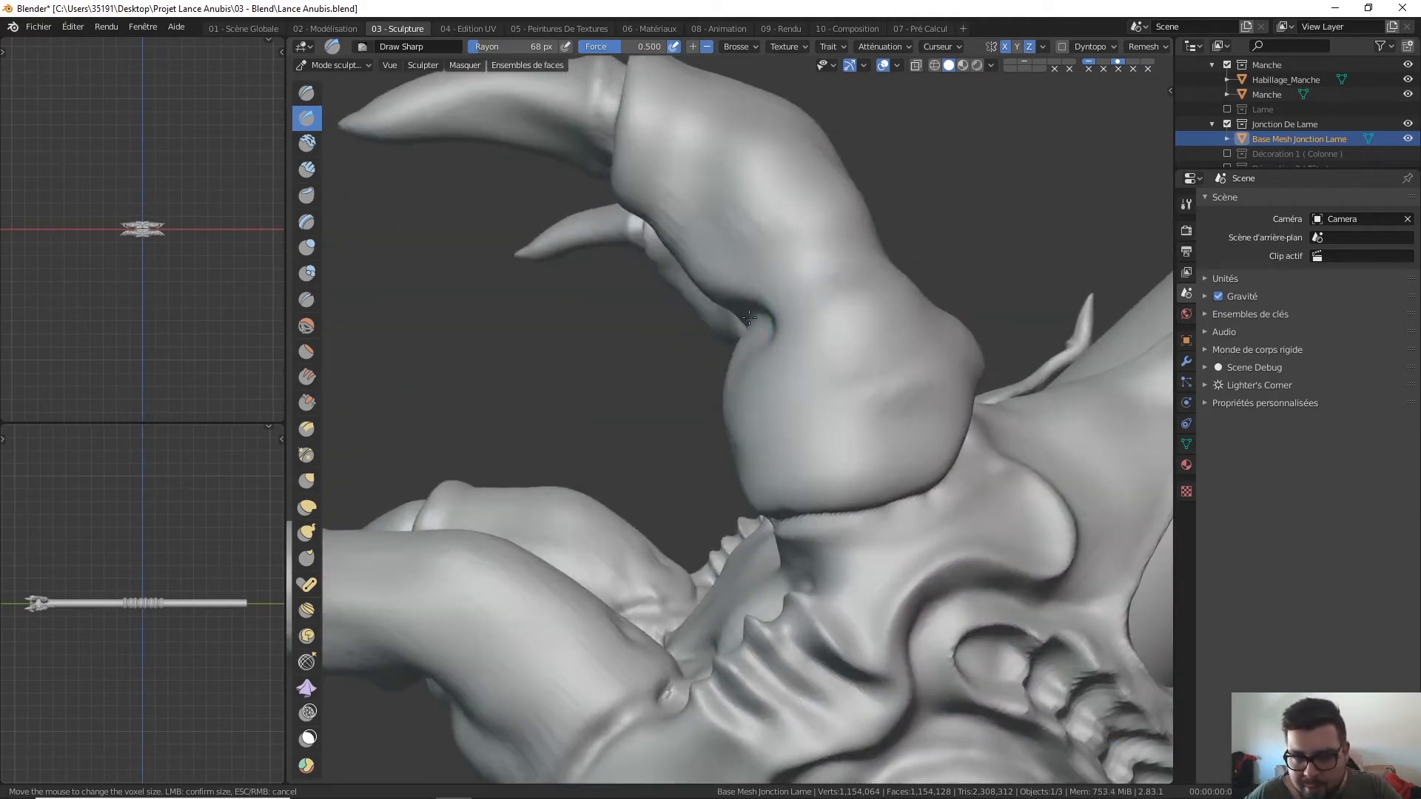
mouse_move(729, 224)
middle_down()
mouse_move(767, 225)
mouse_move(842, 322)
mouse_move(883, 230)
mouse_move(825, 270)
mouse_move(777, 247)
middle_up()
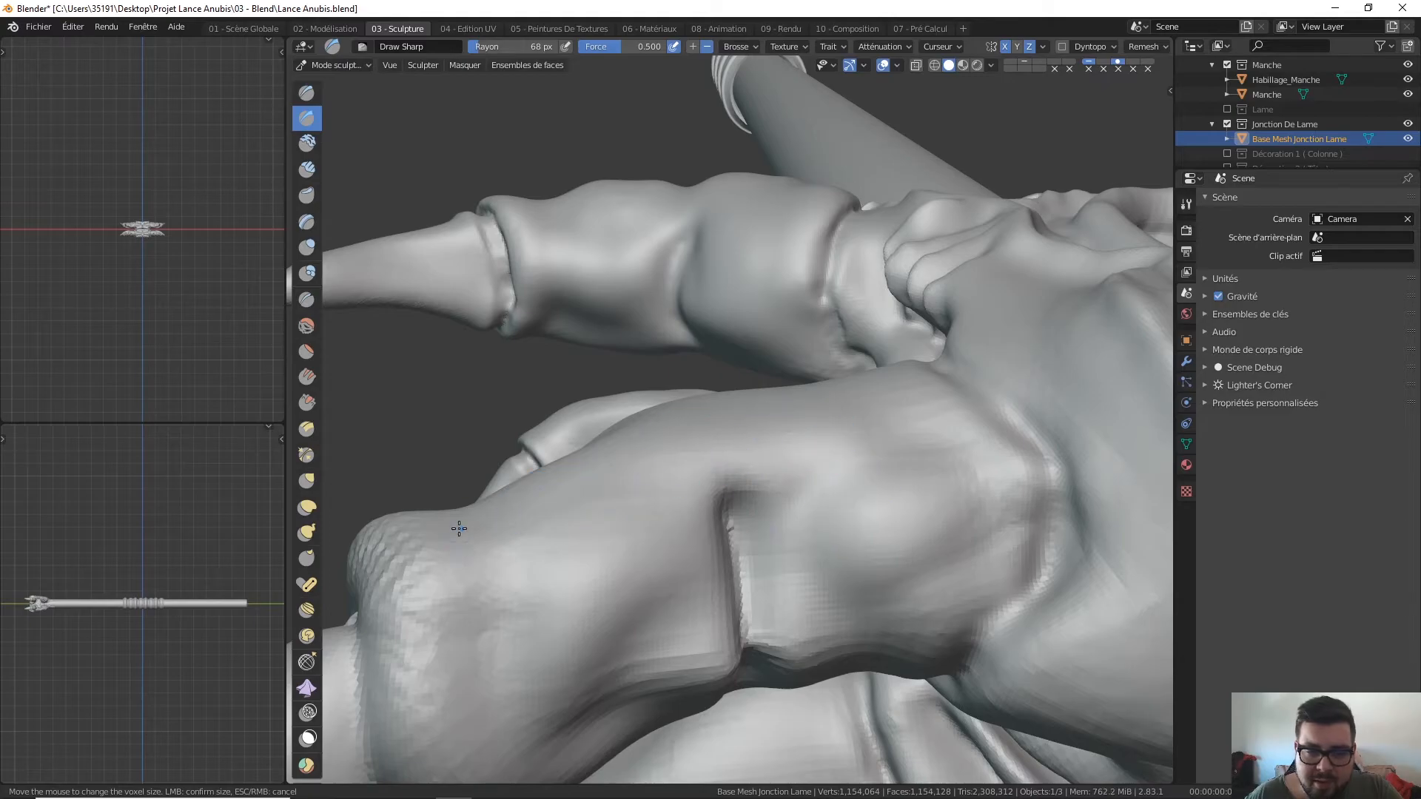
Step: Smooth the rough knuckle, mid-prong crease and base area of the lower prongs
middle_drag(409, 575, 612, 538)
shift+drag(613, 538, 554, 485)
mouse_move(651, 506)
shift+mouse_down()
mouse_move(641, 558)
mouse_move(742, 488)
mouse_move(786, 497)
shift+mouse_up()
mouse_move(875, 581)
middle_down()
mouse_move(713, 342)
mouse_move(556, 285)
mouse_move(570, 320)
mouse_move(545, 355)
middle_up()
shift+drag(888, 450, 852, 496)
shift+drag(848, 341, 901, 311)
mouse_move(962, 349)
shift+mouse_down()
mouse_move(979, 377)
mouse_move(1046, 415)
mouse_move(1066, 345)
shift+mouse_up()
middle_drag(977, 421, 991, 514)
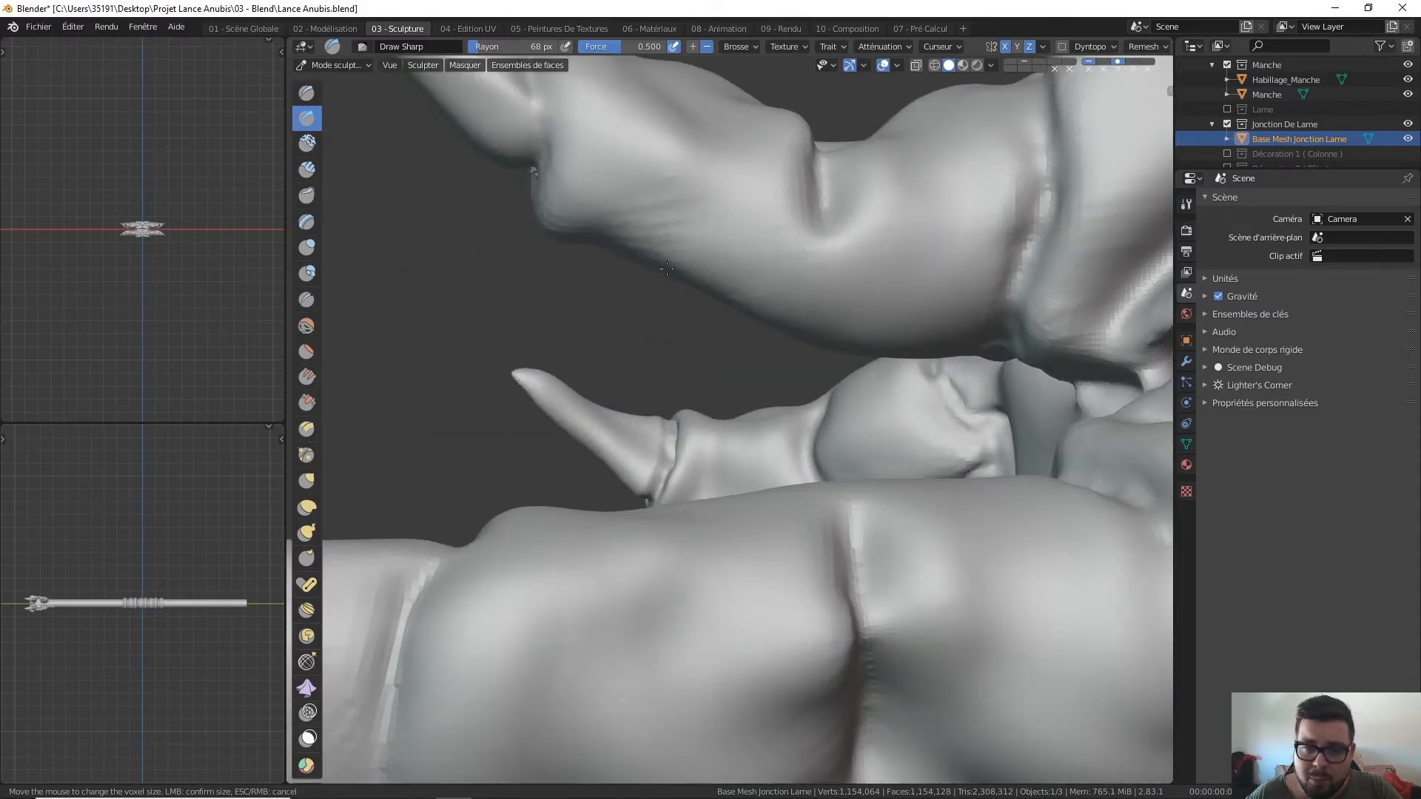
shift+drag(582, 217, 568, 175)
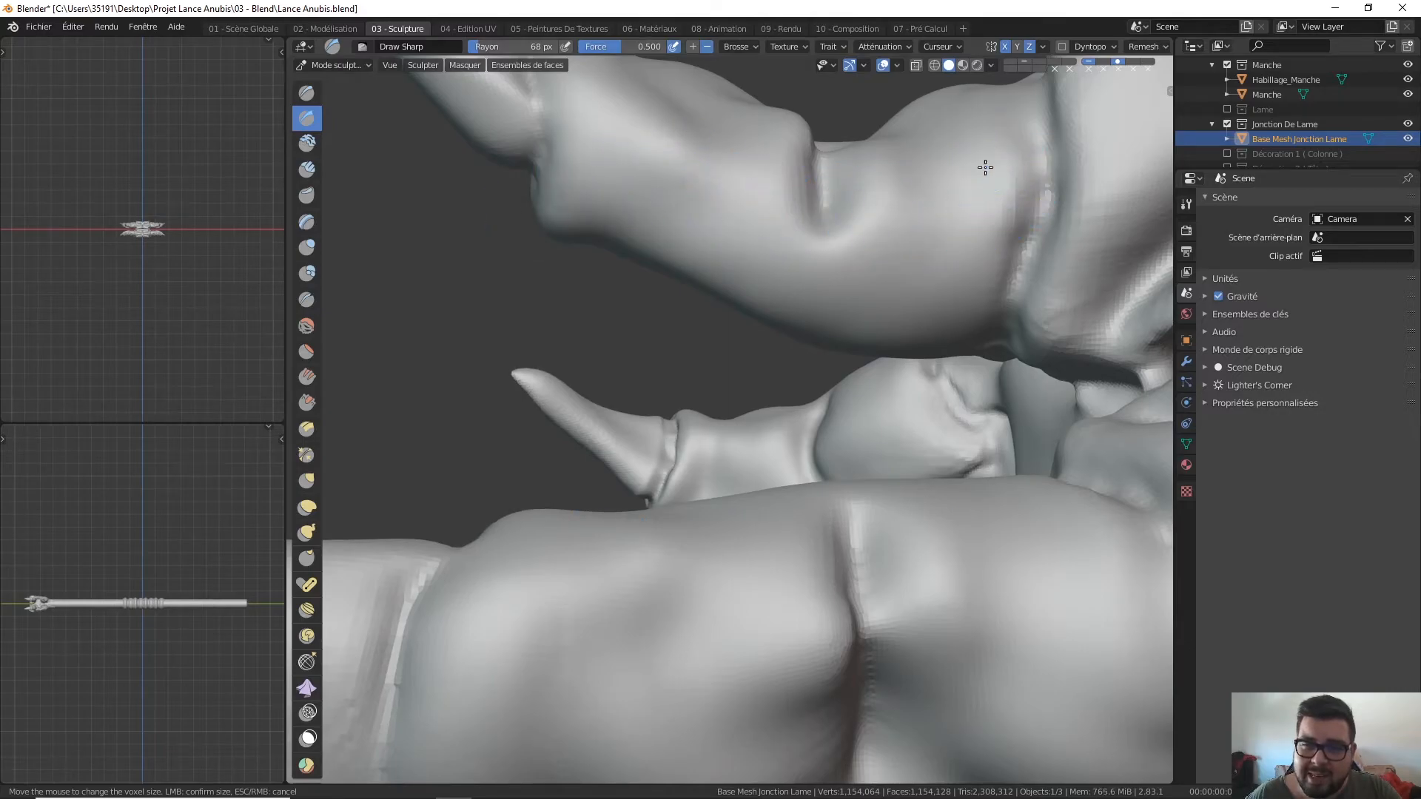
Step: Smooth the jagged folds on the body lobes beside the lower prongs and below the spirals
middle_drag(1034, 196, 1002, 288)
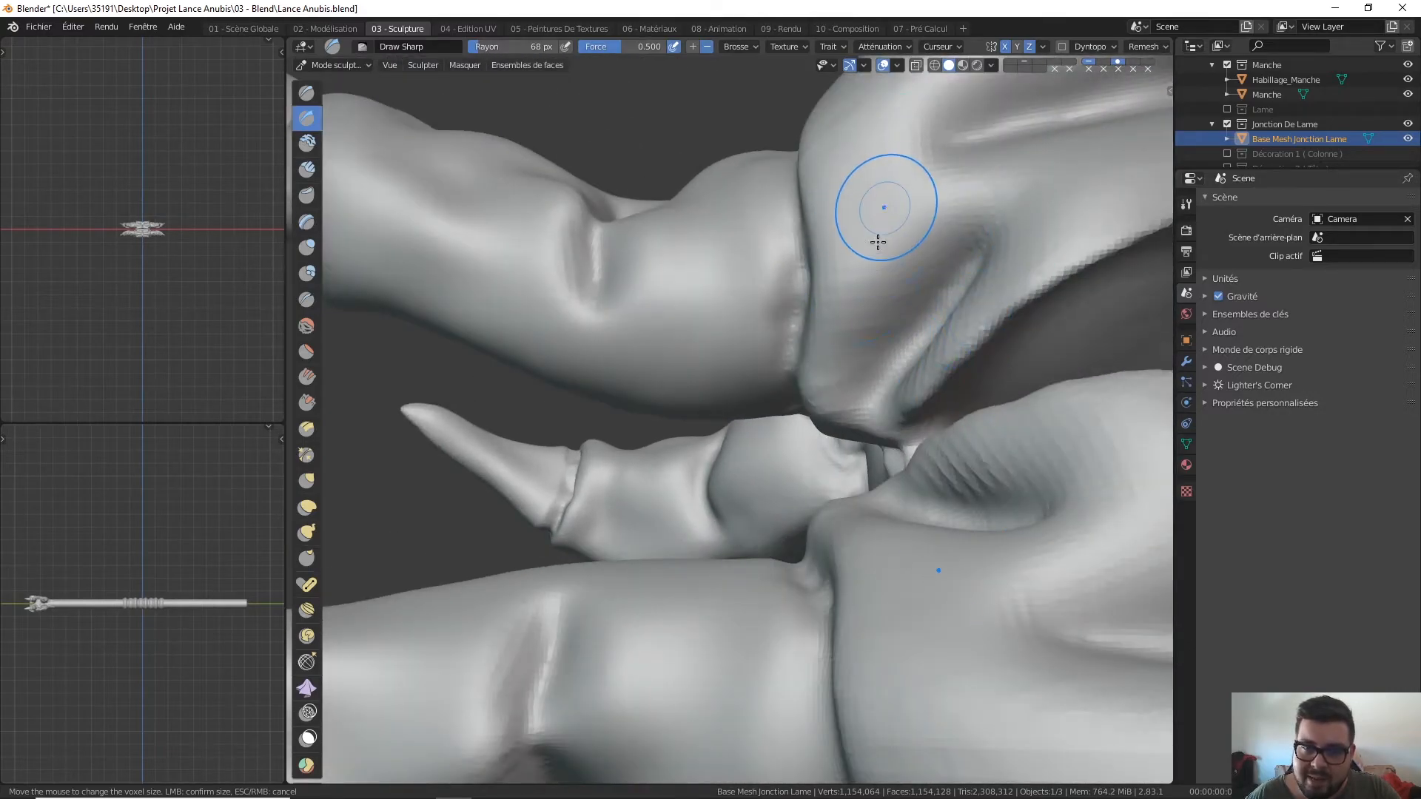
middle_drag(704, 254, 1021, 194)
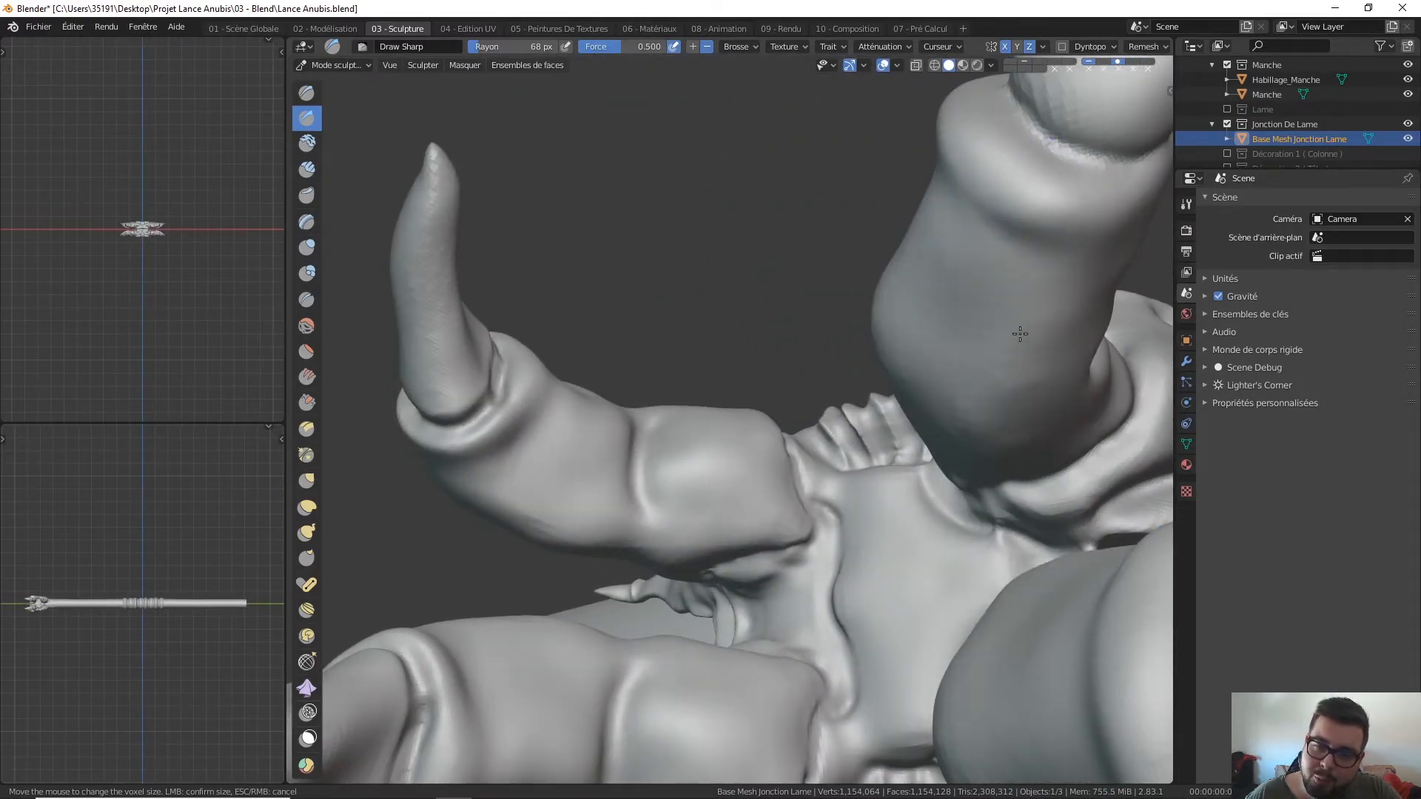
mouse_move(990, 293)
middle_down()
mouse_move(898, 469)
mouse_move(945, 473)
mouse_move(919, 374)
middle_up()
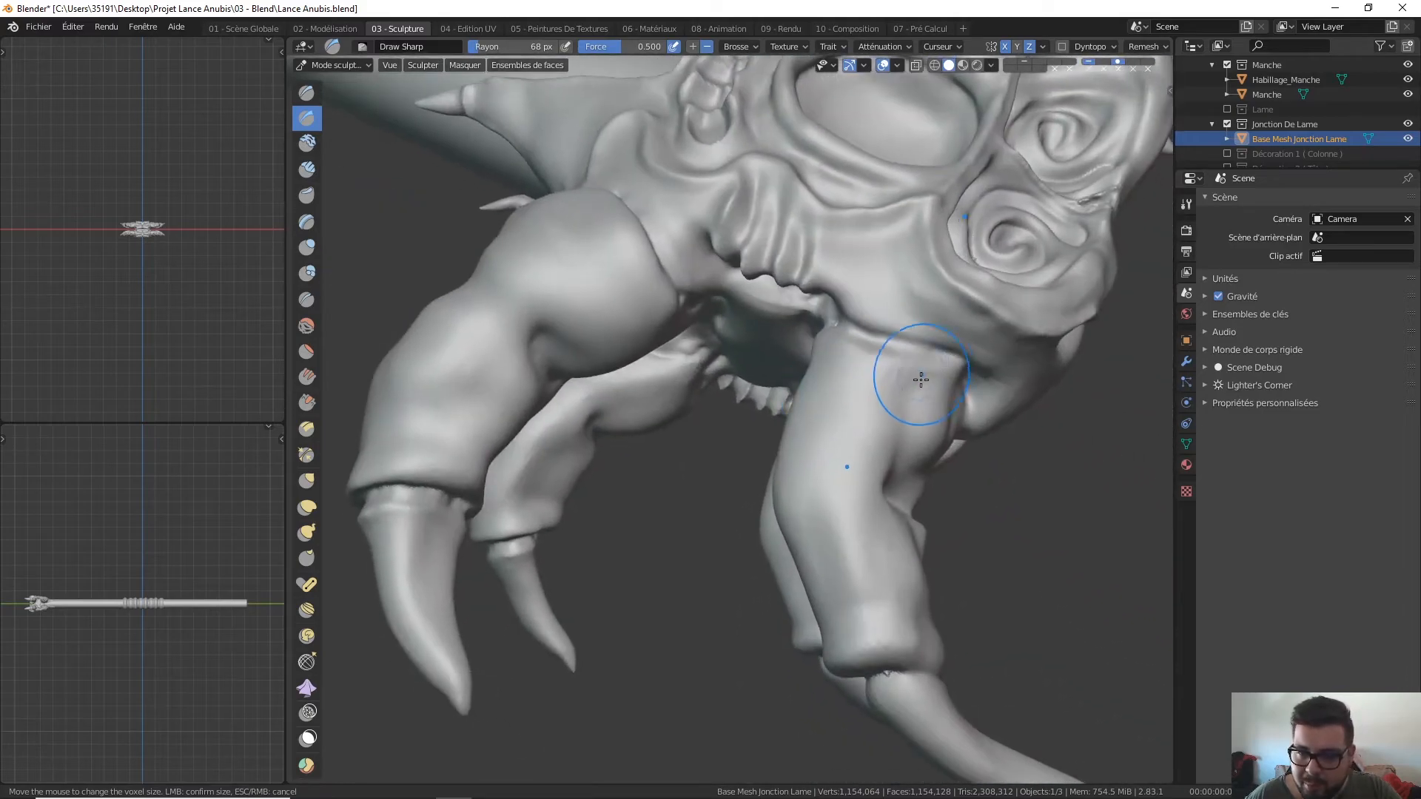
mouse_move(1021, 314)
middle_down()
mouse_move(850, 317)
mouse_move(894, 364)
middle_up()
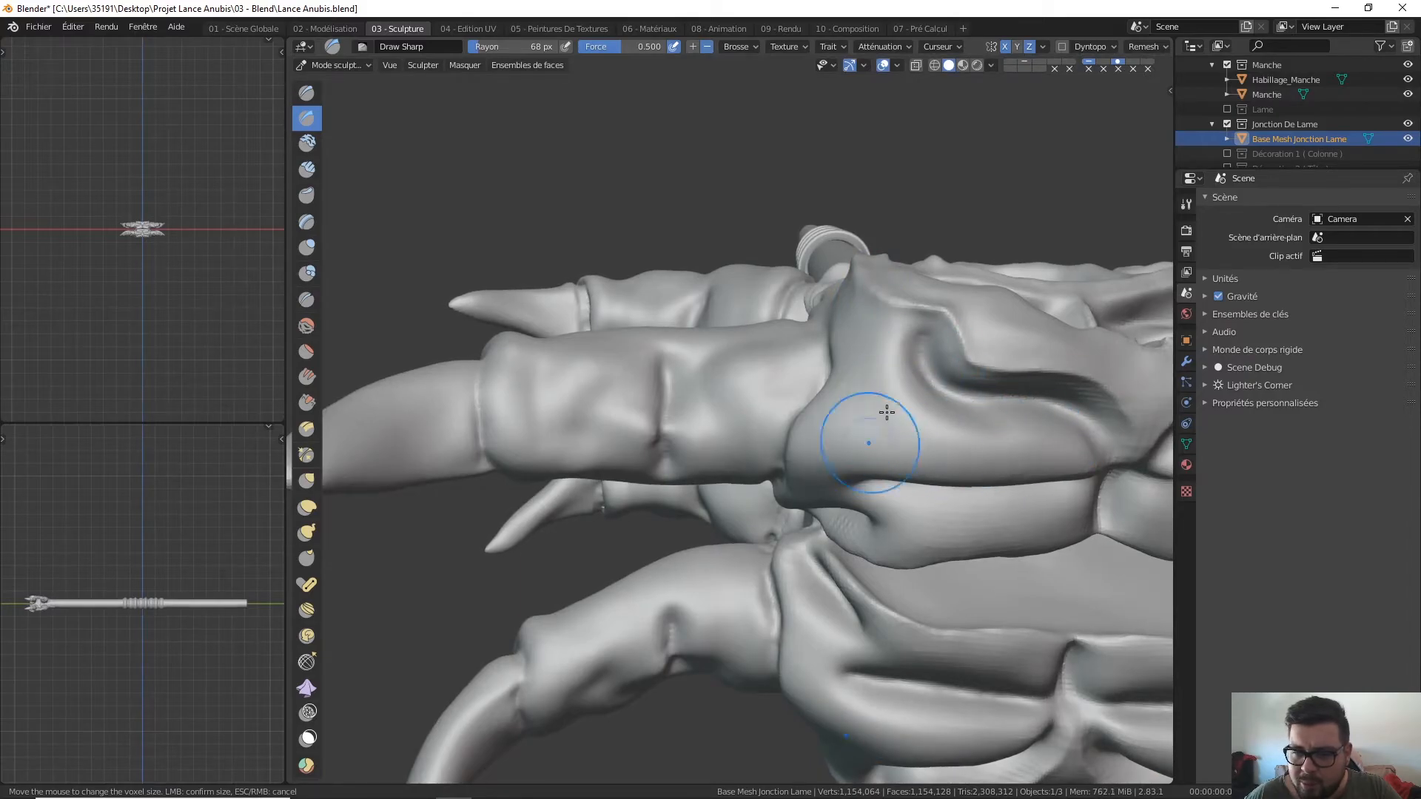
mouse_move(1056, 498)
middle_down()
mouse_move(869, 447)
mouse_move(940, 456)
middle_up()
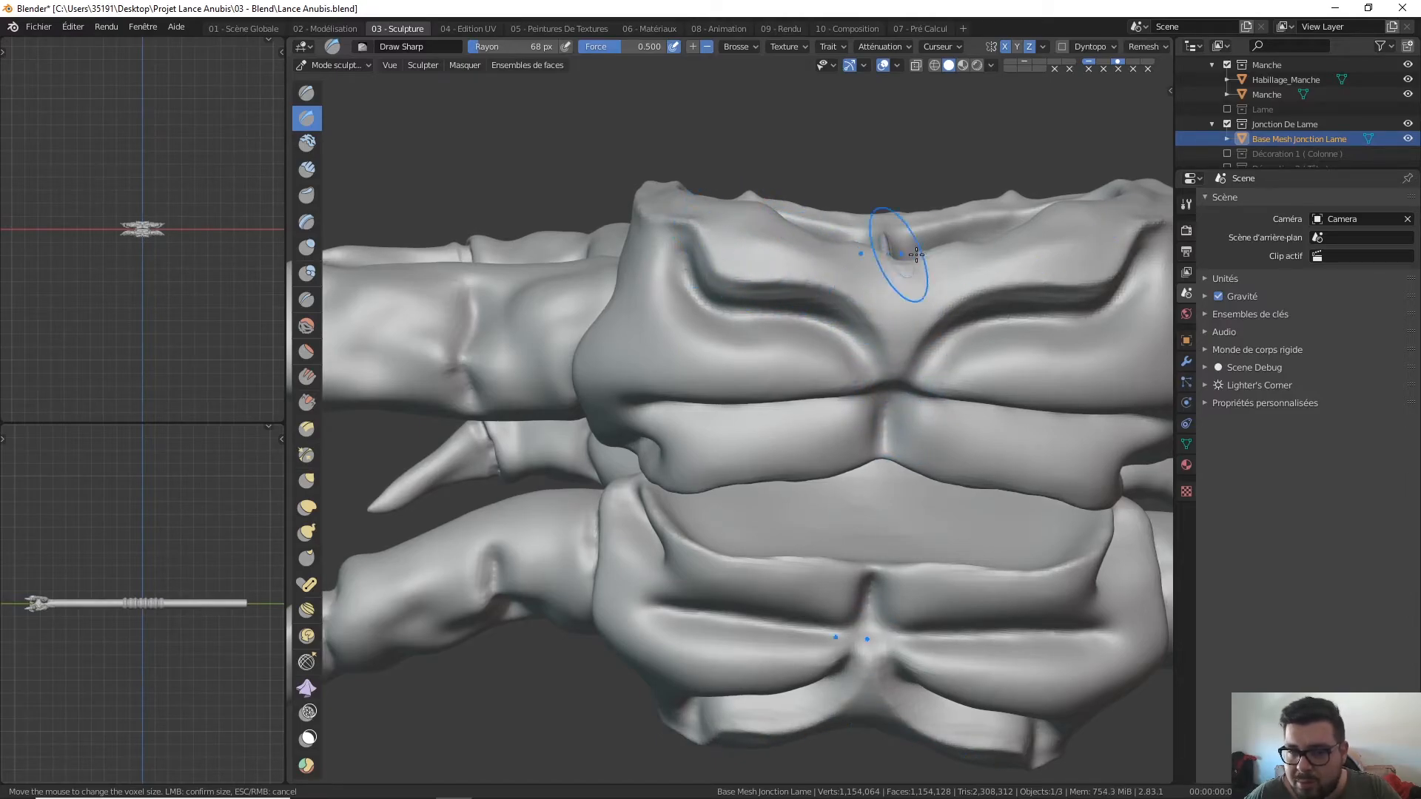
middle_drag(863, 253, 863, 376)
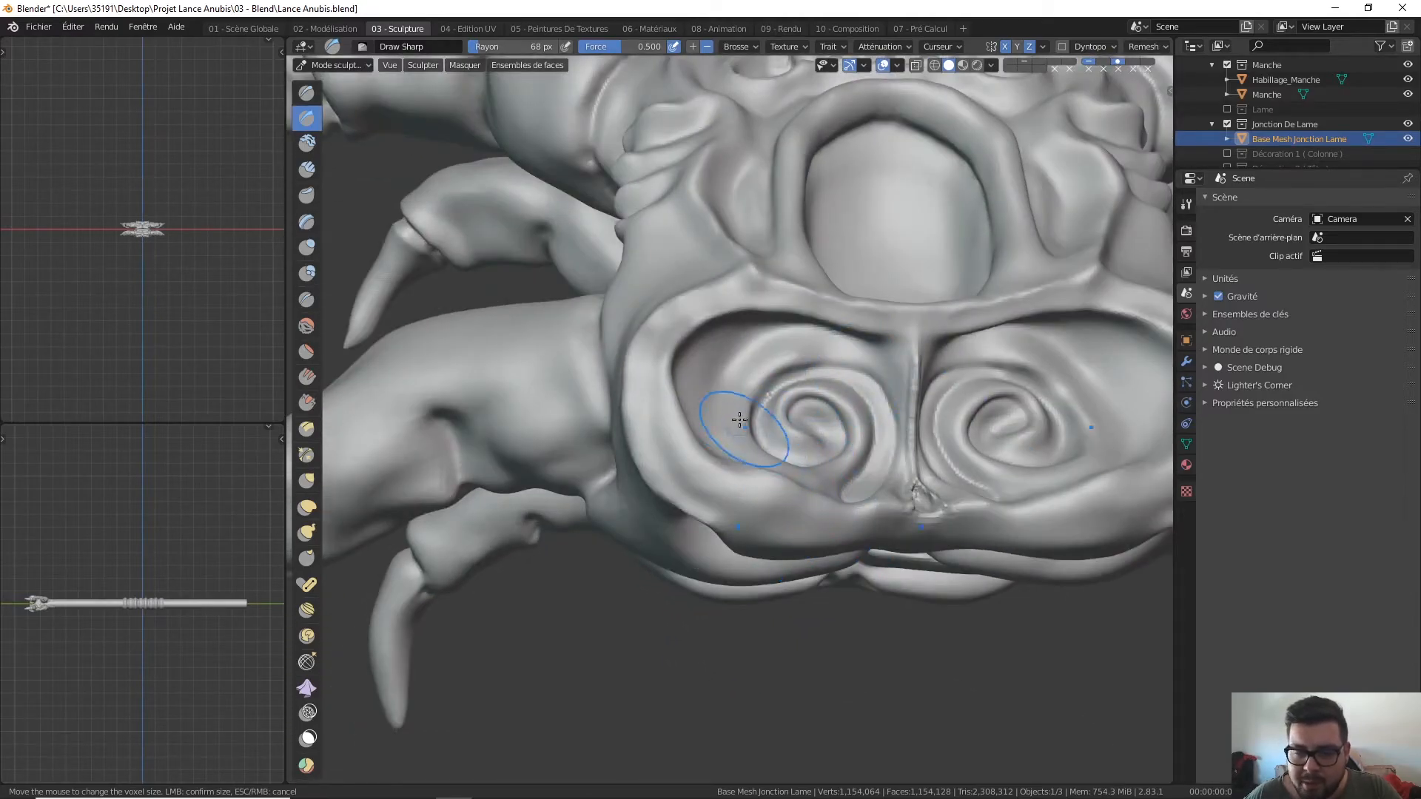
scroll(684, 246, up, 1)
middle_drag(684, 246, 690, 260)
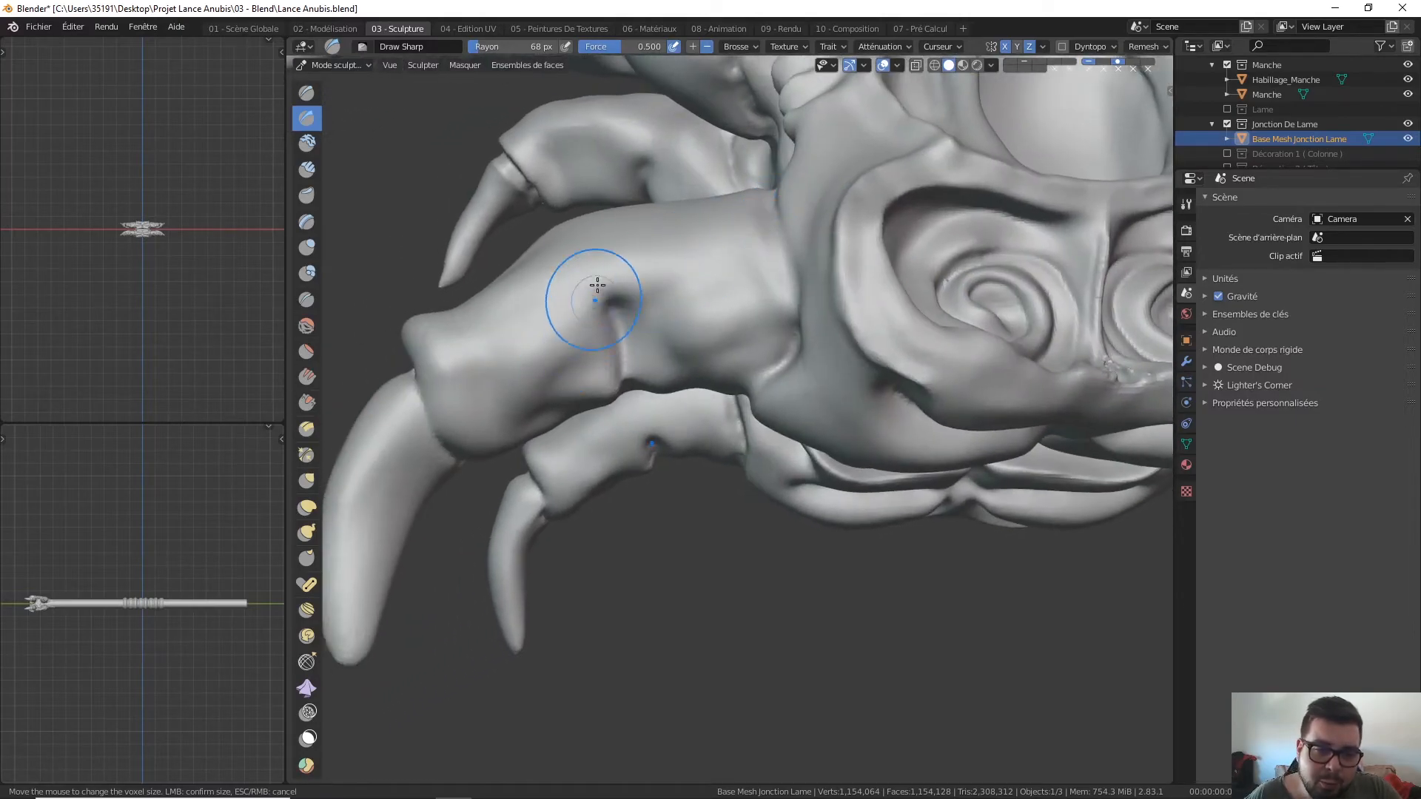
mouse_move(659, 357)
middle_down()
mouse_move(637, 240)
mouse_move(641, 267)
middle_up()
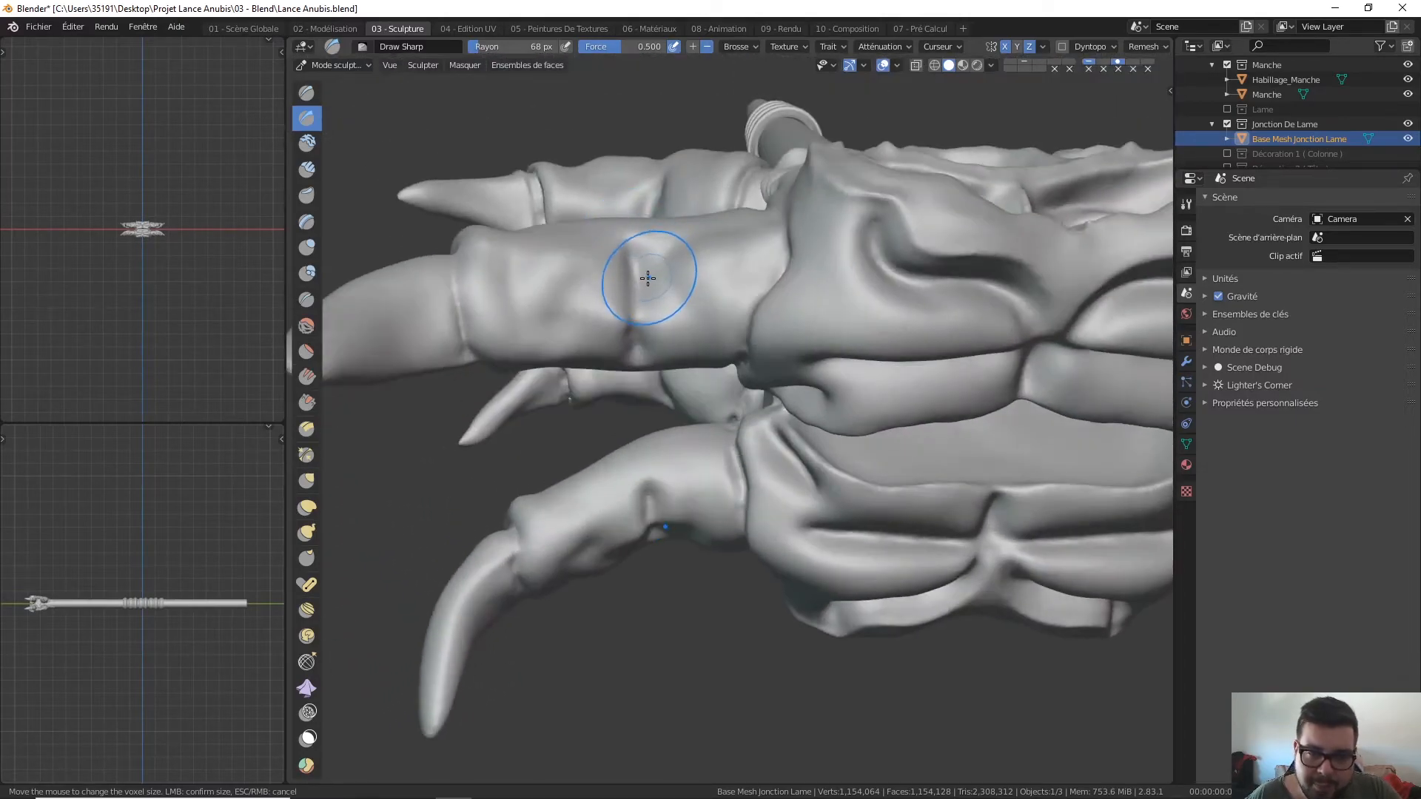
mouse_move(799, 403)
middle_down()
mouse_move(849, 287)
mouse_move(783, 270)
mouse_move(851, 272)
mouse_move(828, 343)
mouse_move(914, 361)
middle_up()
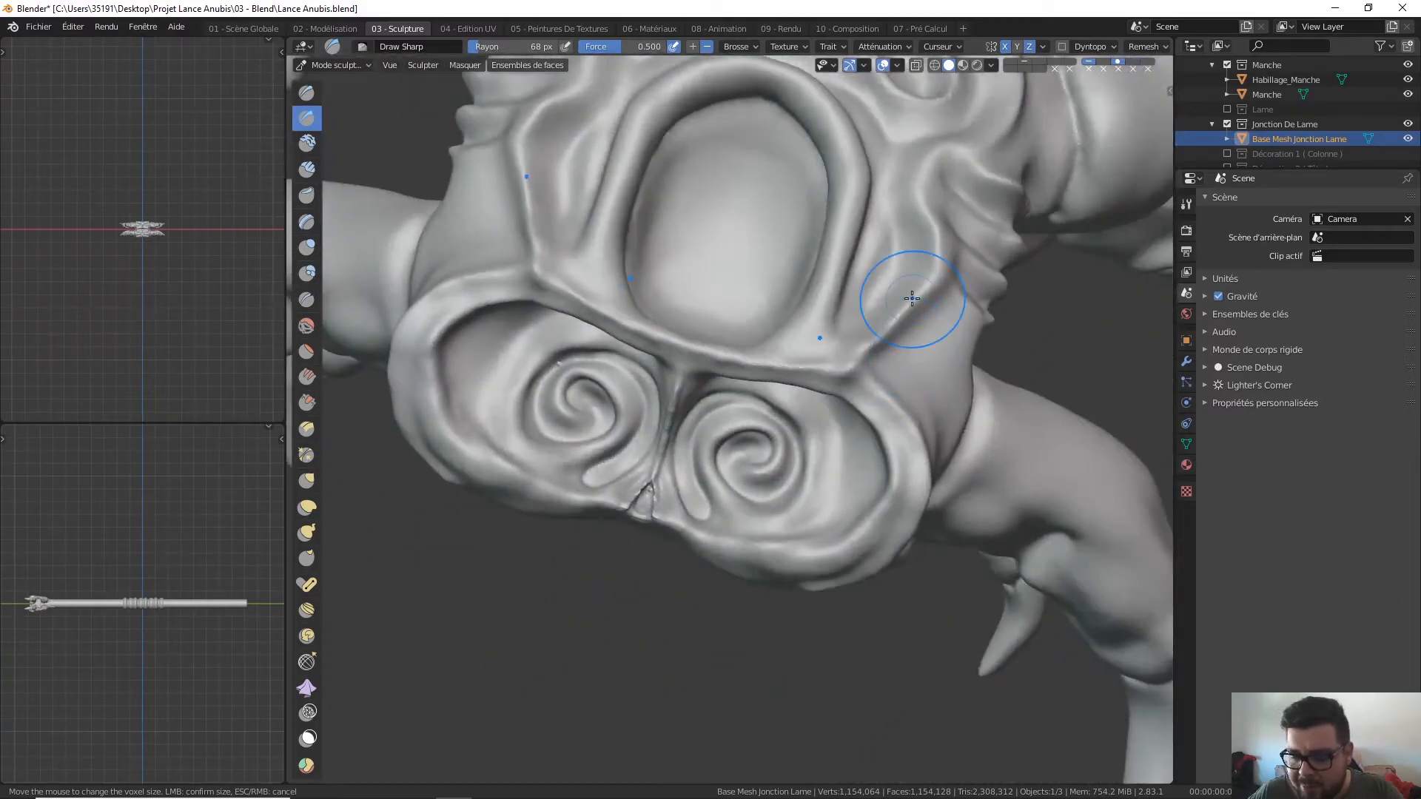
Step: Examine the sculpted front face and the upper and lower prongs in an orthographic view
key(KP_1)
key(KP_7)
mouse_move(976, 352)
shift+middle_down()
mouse_move(723, 333)
mouse_move(835, 259)
shift+middle_up()
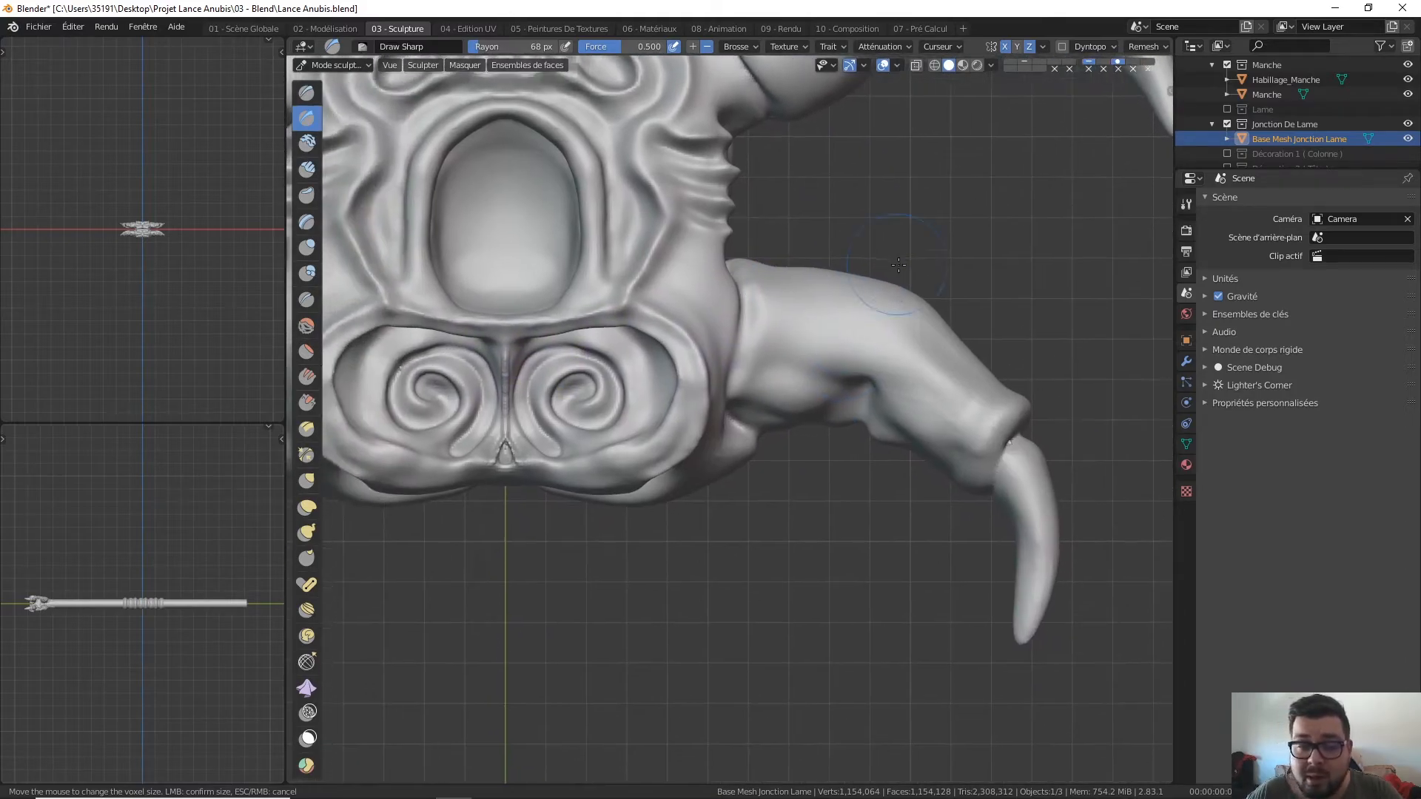
mouse_move(741, 223)
shift+middle_down()
mouse_move(965, 264)
mouse_move(993, 246)
shift+middle_up()
mouse_move(812, 285)
shift+middle_down()
mouse_move(729, 289)
mouse_move(618, 529)
shift+middle_up()
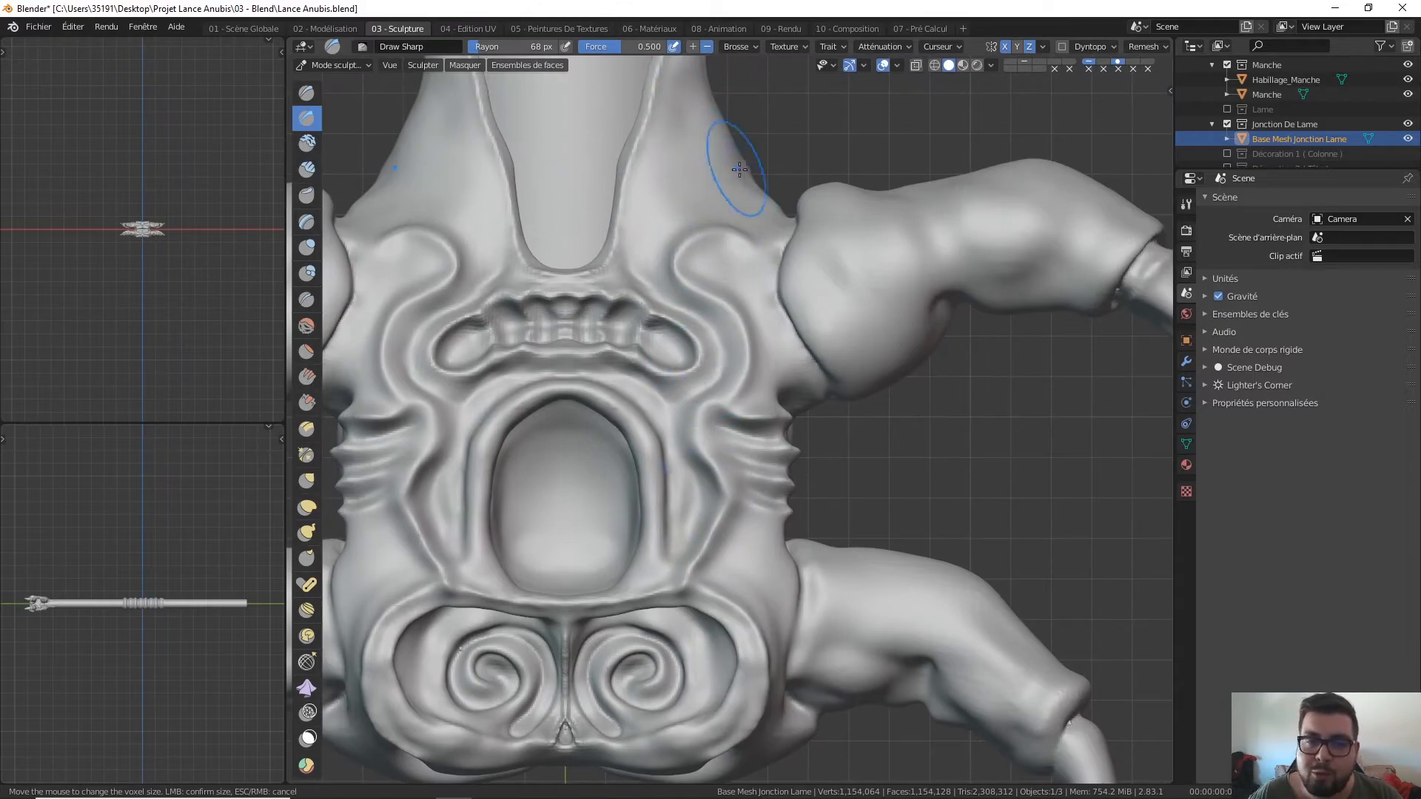
mouse_move(677, 305)
shift+middle_down()
mouse_move(652, 317)
mouse_move(481, 300)
mouse_move(395, 267)
shift+middle_up()
shift+middle_drag(798, 250, 809, 298)
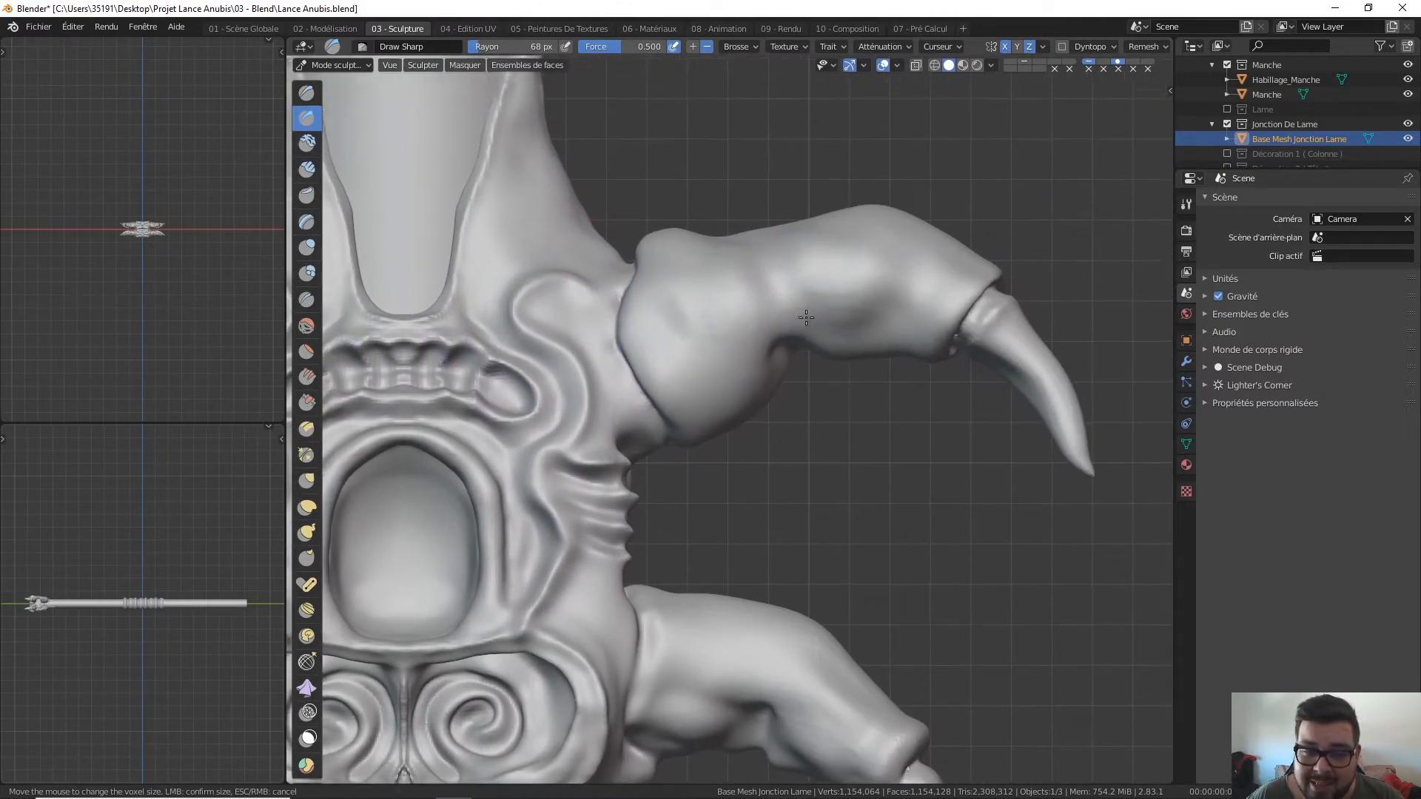
Step: Choose the Clay Strips brush with a 45 px radius and save the file
click(310, 170)
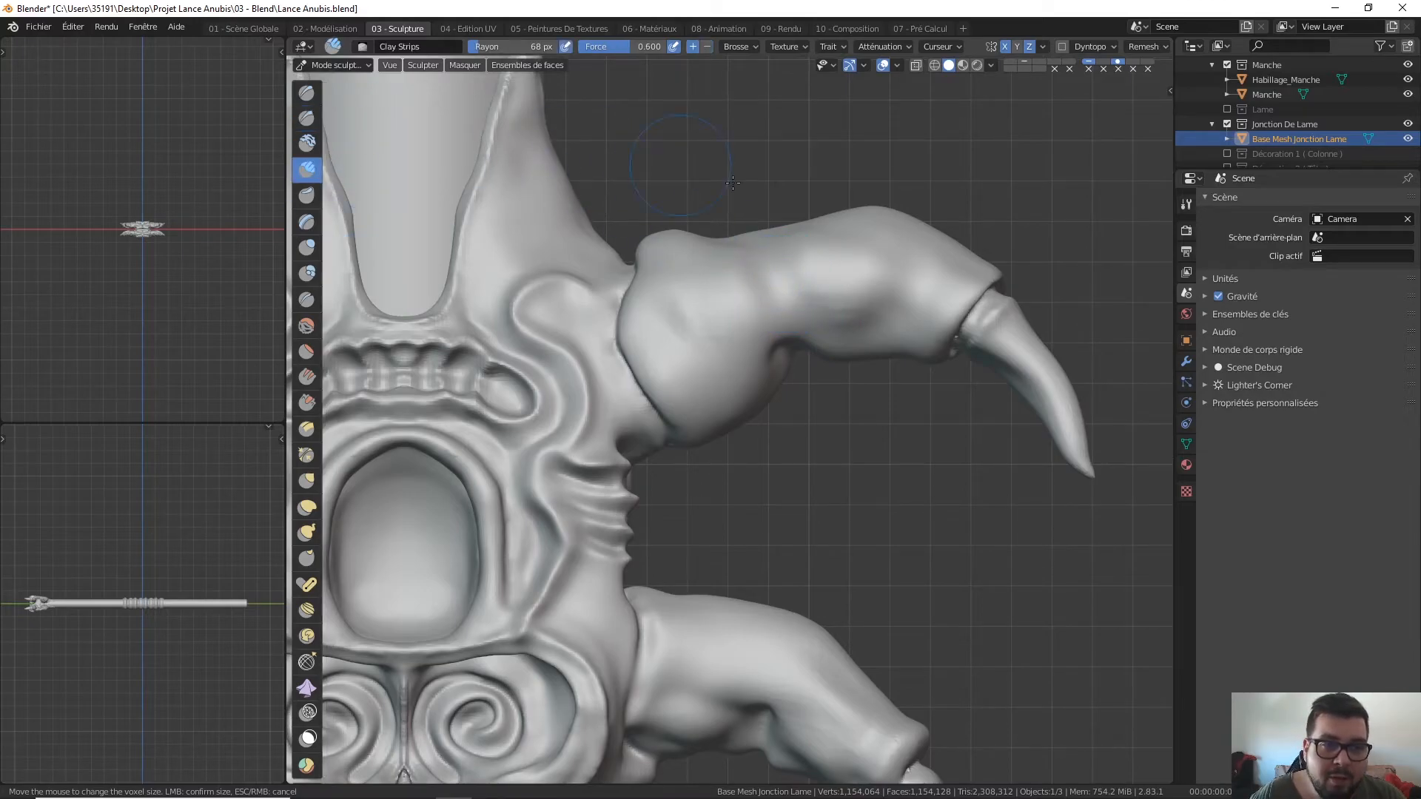
key(f)
click(777, 262)
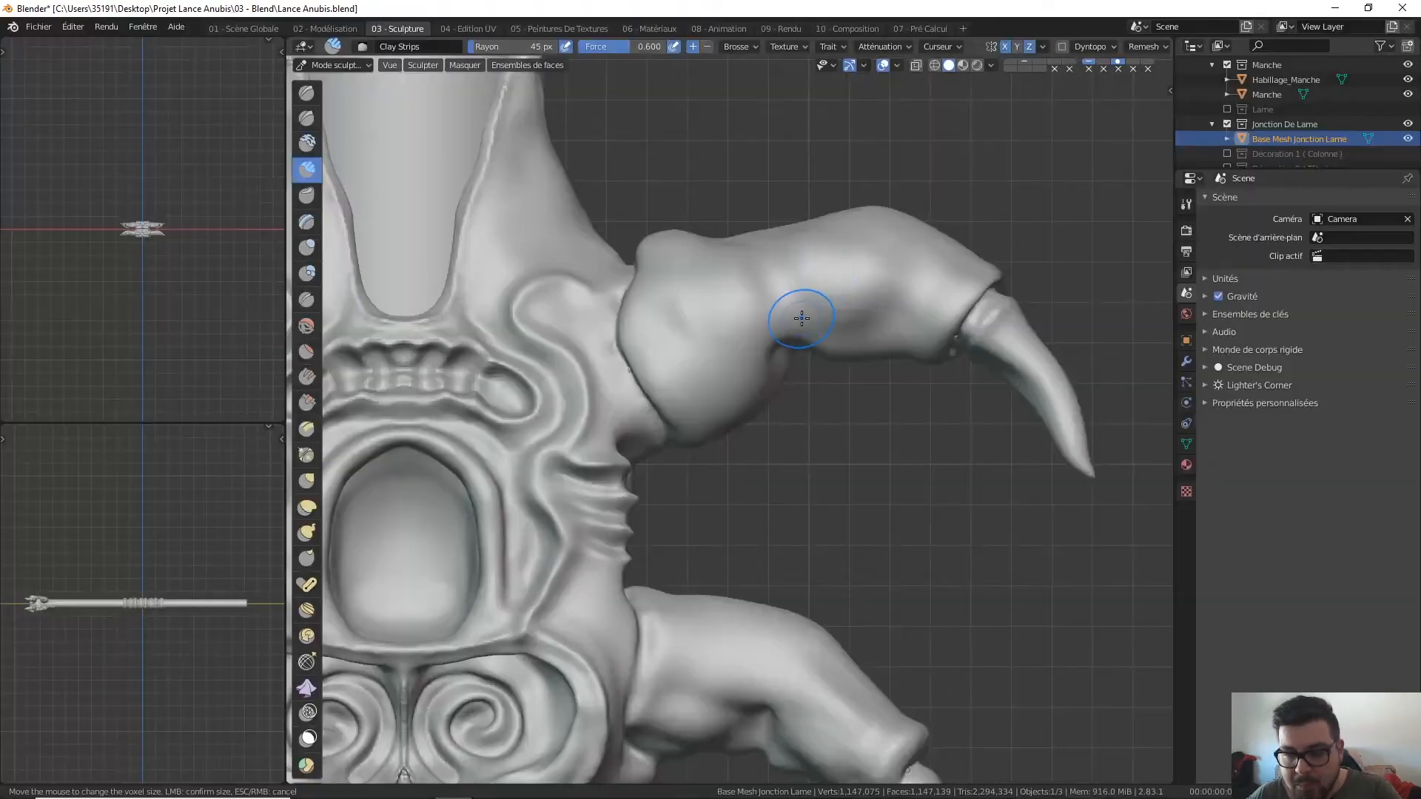
key(ctrl+s)
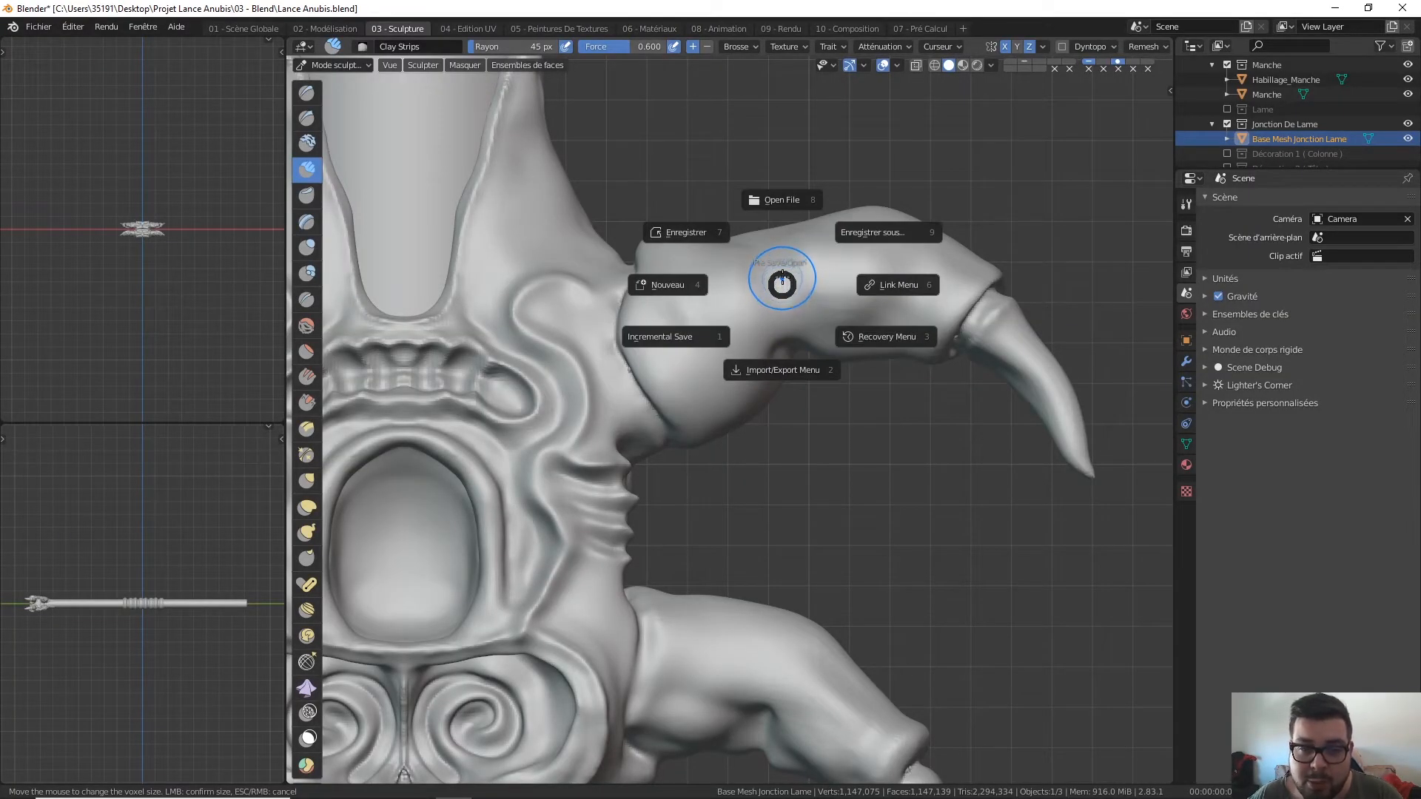
click(754, 219)
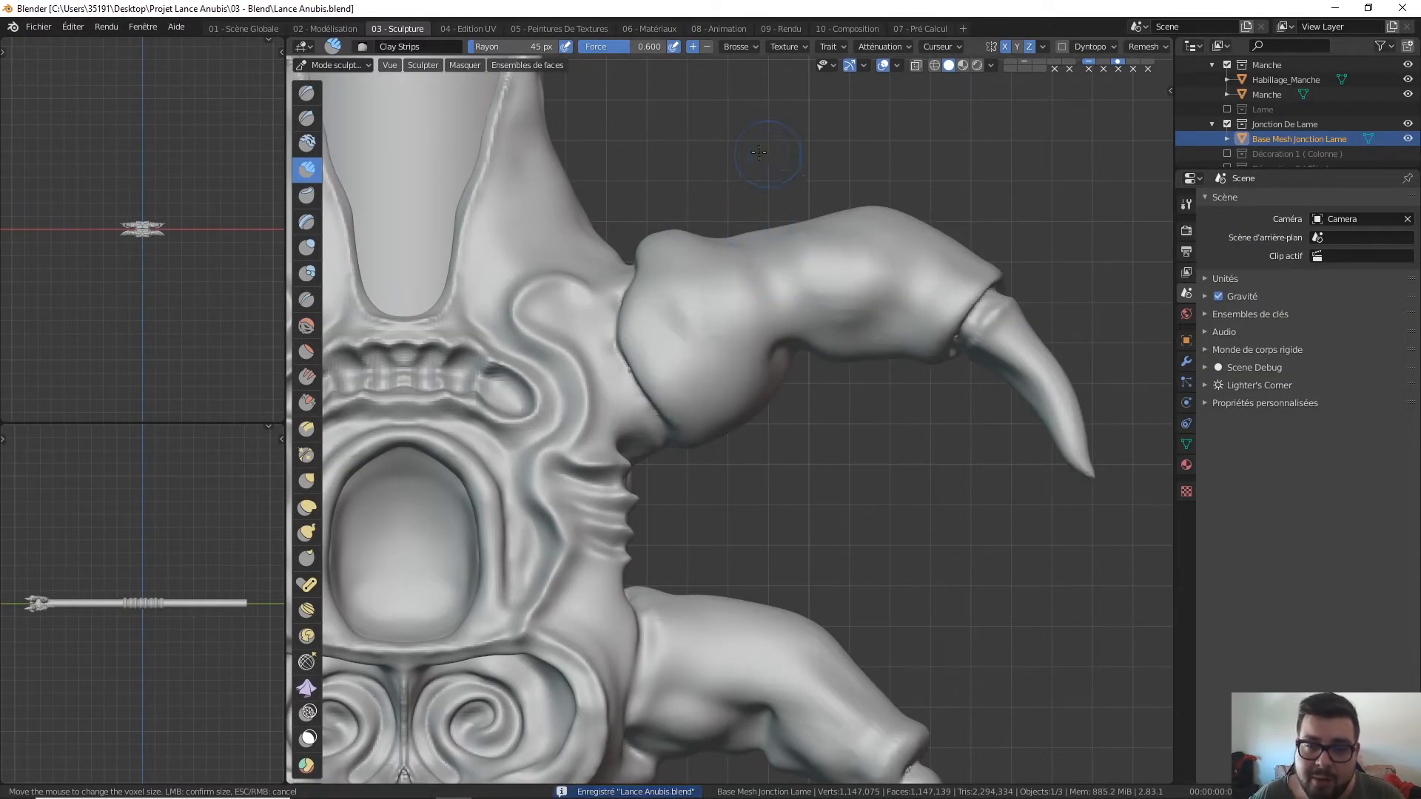
Step: Enlarge the brush radius to 67 px and sculpt crosswise skin wrinkles over the outer surface of the upper prongs, starting at their base
mouse_move(745, 263)
middle_down()
mouse_move(746, 203)
mouse_move(723, 291)
mouse_move(762, 342)
middle_up()
key(f)
click(752, 307)
mouse_move(703, 348)
mouse_down()
mouse_move(693, 335)
mouse_move(690, 362)
mouse_up()
mouse_move(692, 370)
mouse_down()
mouse_move(672, 390)
mouse_move(668, 444)
mouse_up()
drag(697, 338, 668, 447)
drag(697, 342, 684, 481)
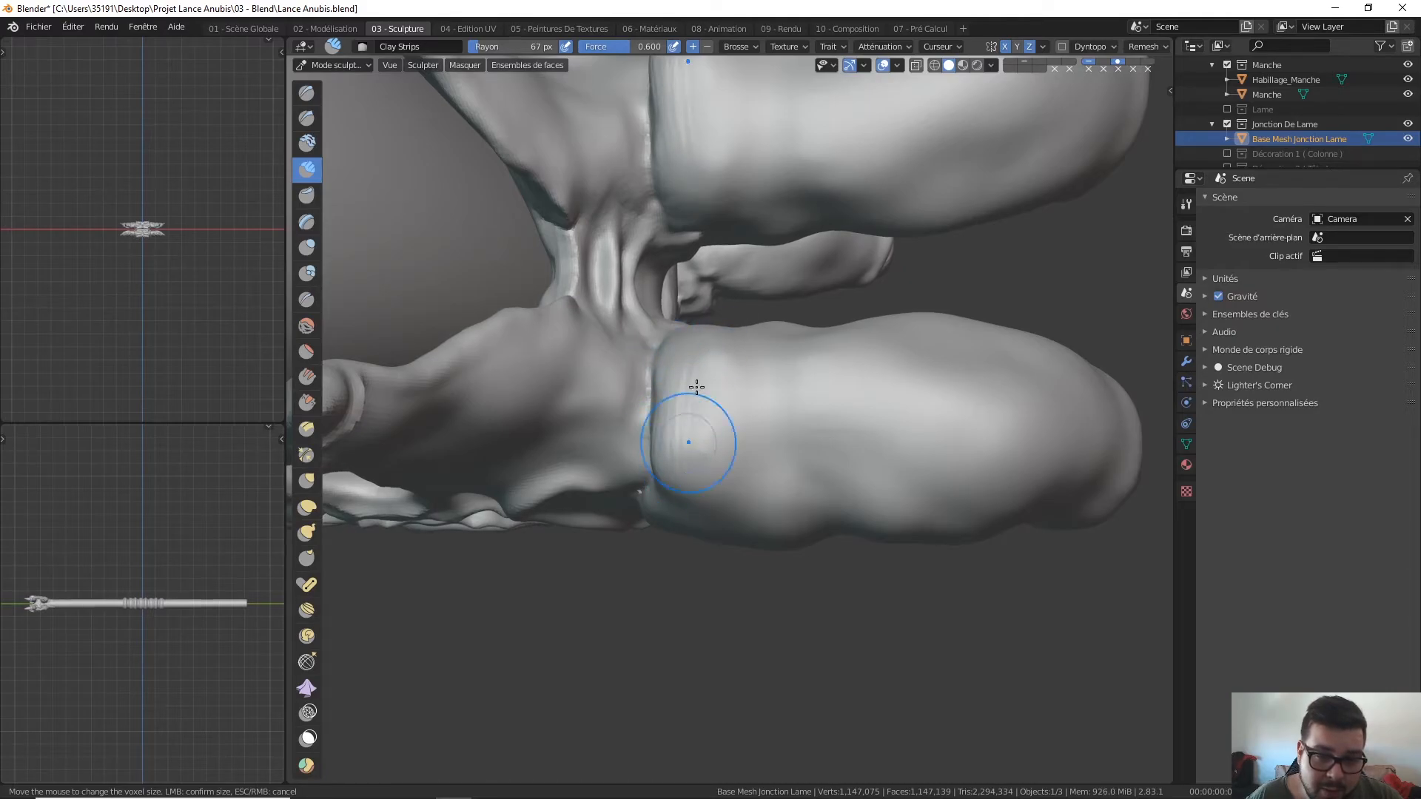
drag(701, 335, 691, 465)
drag(715, 337, 708, 463)
mouse_move(725, 344)
mouse_down()
mouse_move(711, 469)
mouse_move(753, 470)
mouse_up()
mouse_move(771, 348)
mouse_down()
mouse_move(751, 475)
mouse_move(777, 503)
mouse_up()
drag(807, 355, 802, 495)
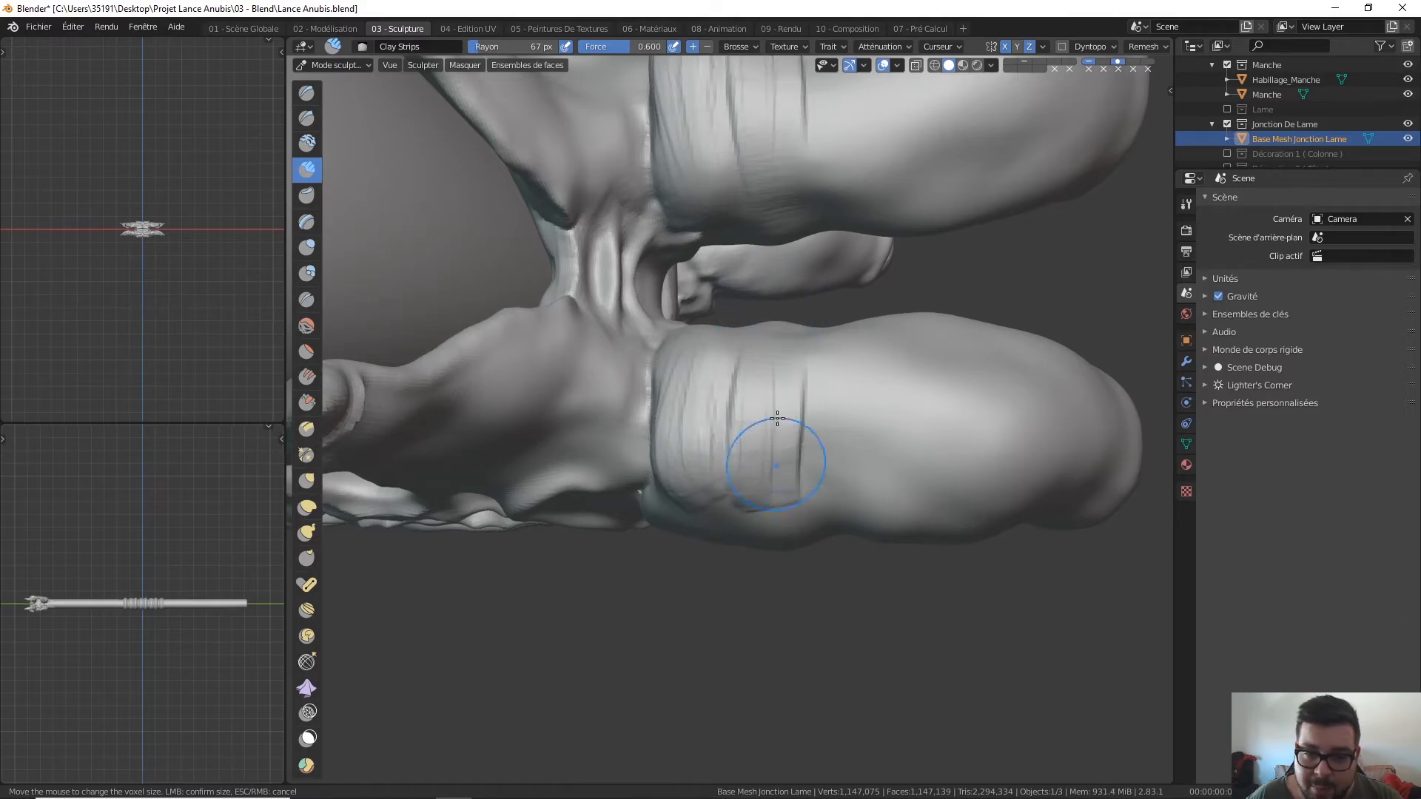
mouse_move(832, 348)
mouse_down()
mouse_move(825, 448)
mouse_move(860, 474)
mouse_up()
drag(874, 363, 877, 481)
drag(909, 370, 911, 467)
Step: Extend the wrinkles along the upper prongs to the claw sockets and down over the rounded base facing the front
middle_drag(954, 333, 851, 341)
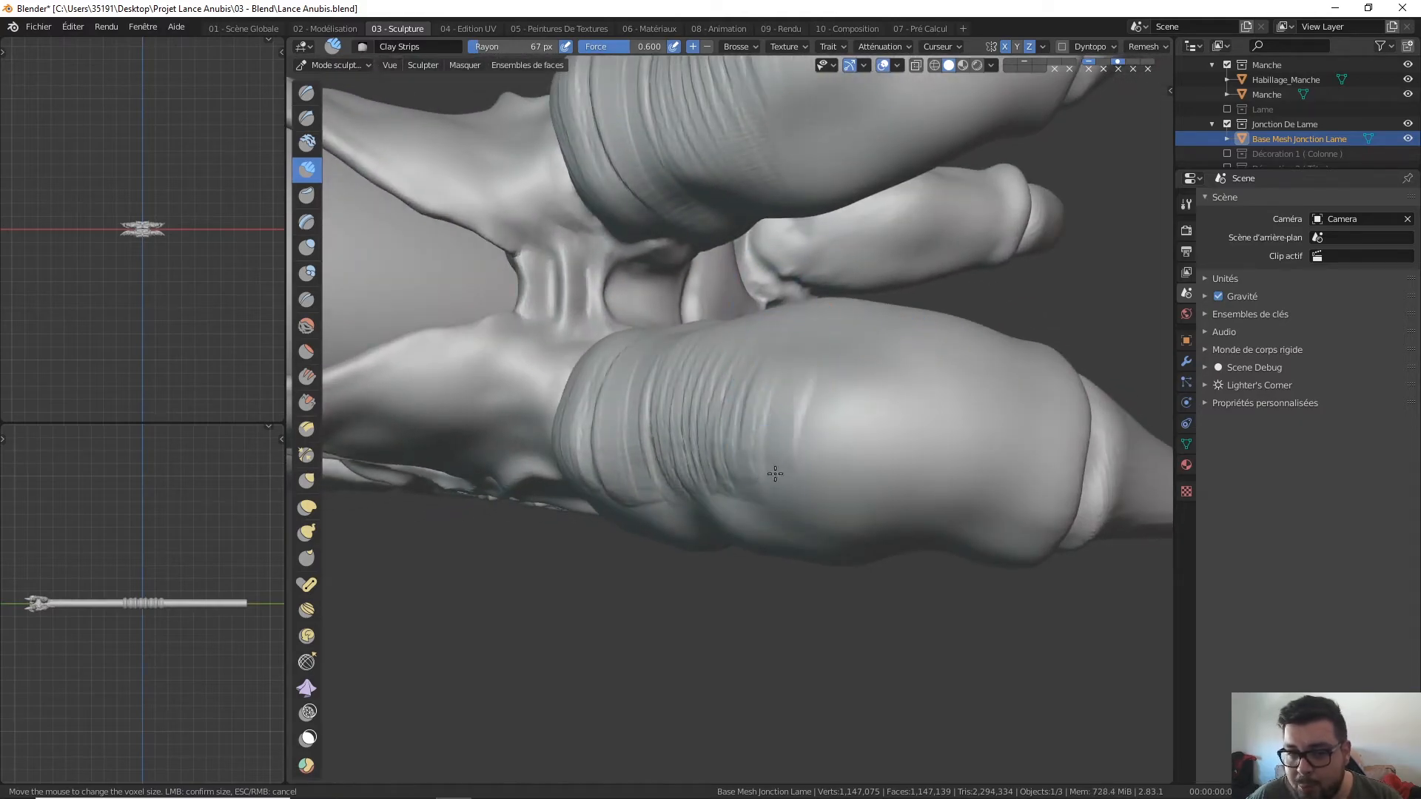
scroll(780, 429, down, 3)
mouse_move(779, 404)
mouse_down()
mouse_move(782, 449)
mouse_move(842, 474)
mouse_up()
middle_drag(844, 440, 831, 286)
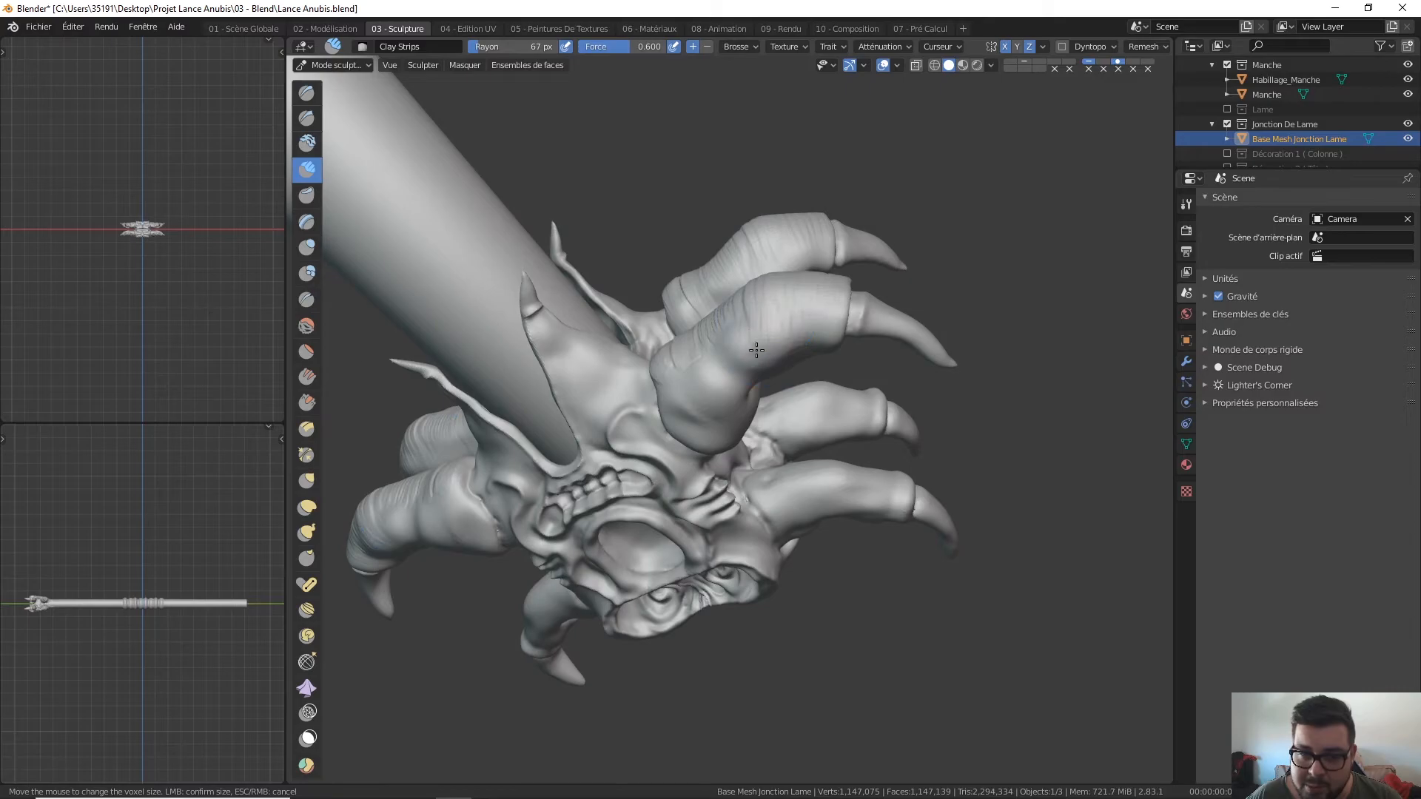
middle_drag(746, 318, 740, 318)
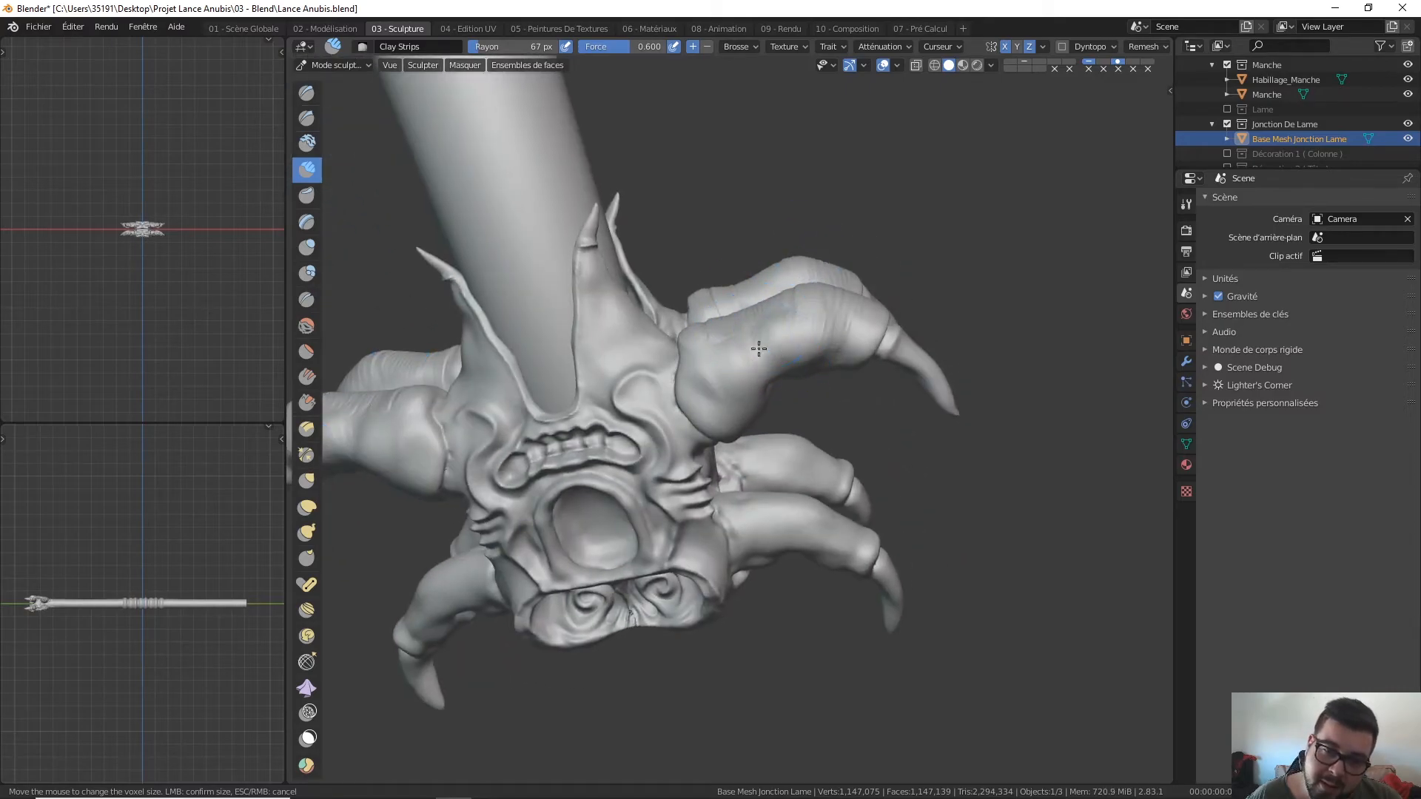
mouse_move(753, 327)
mouse_down()
mouse_move(717, 337)
mouse_move(709, 364)
mouse_up()
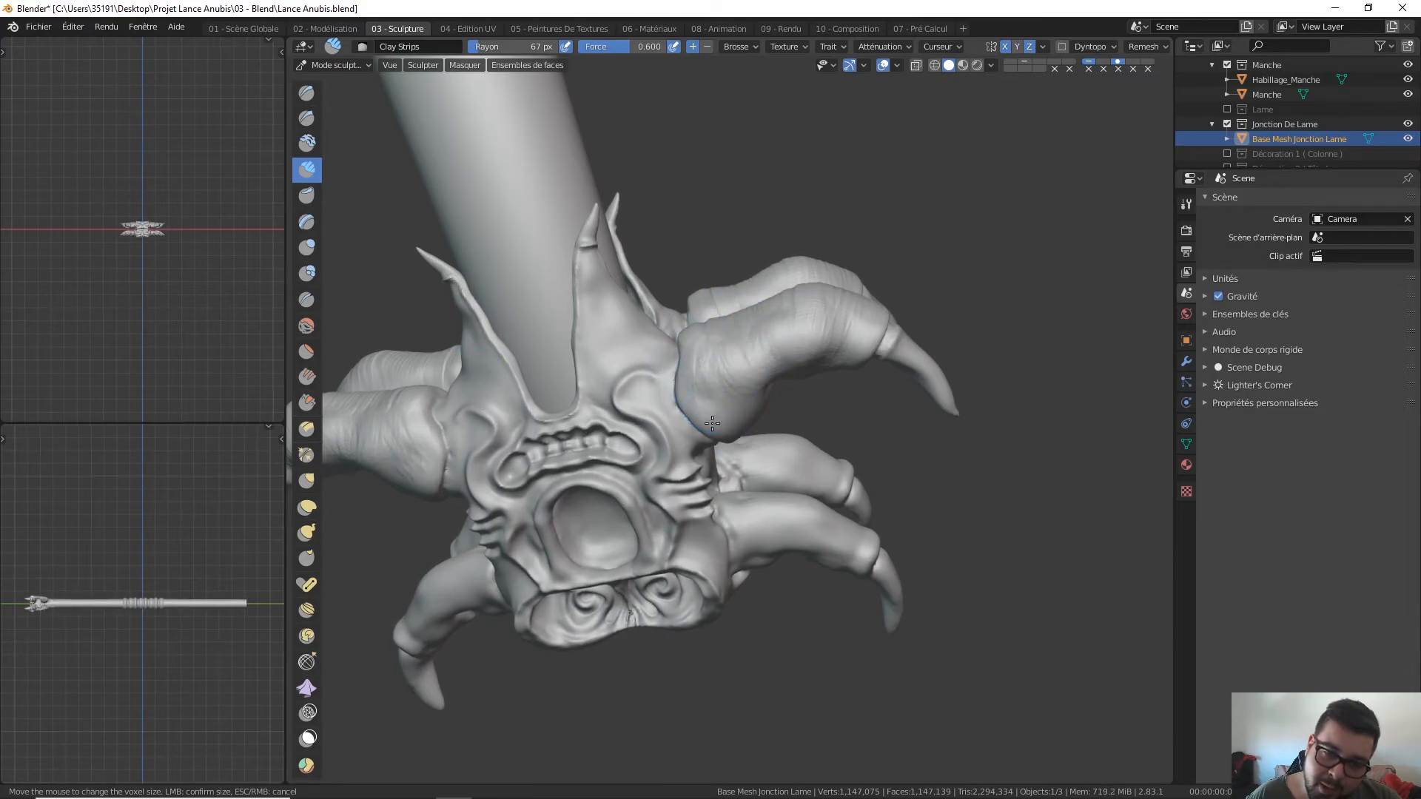
Step: Add curved wrinkles around the front and inner sides of the upper prongs' bulbous base
middle_drag(749, 385, 716, 322)
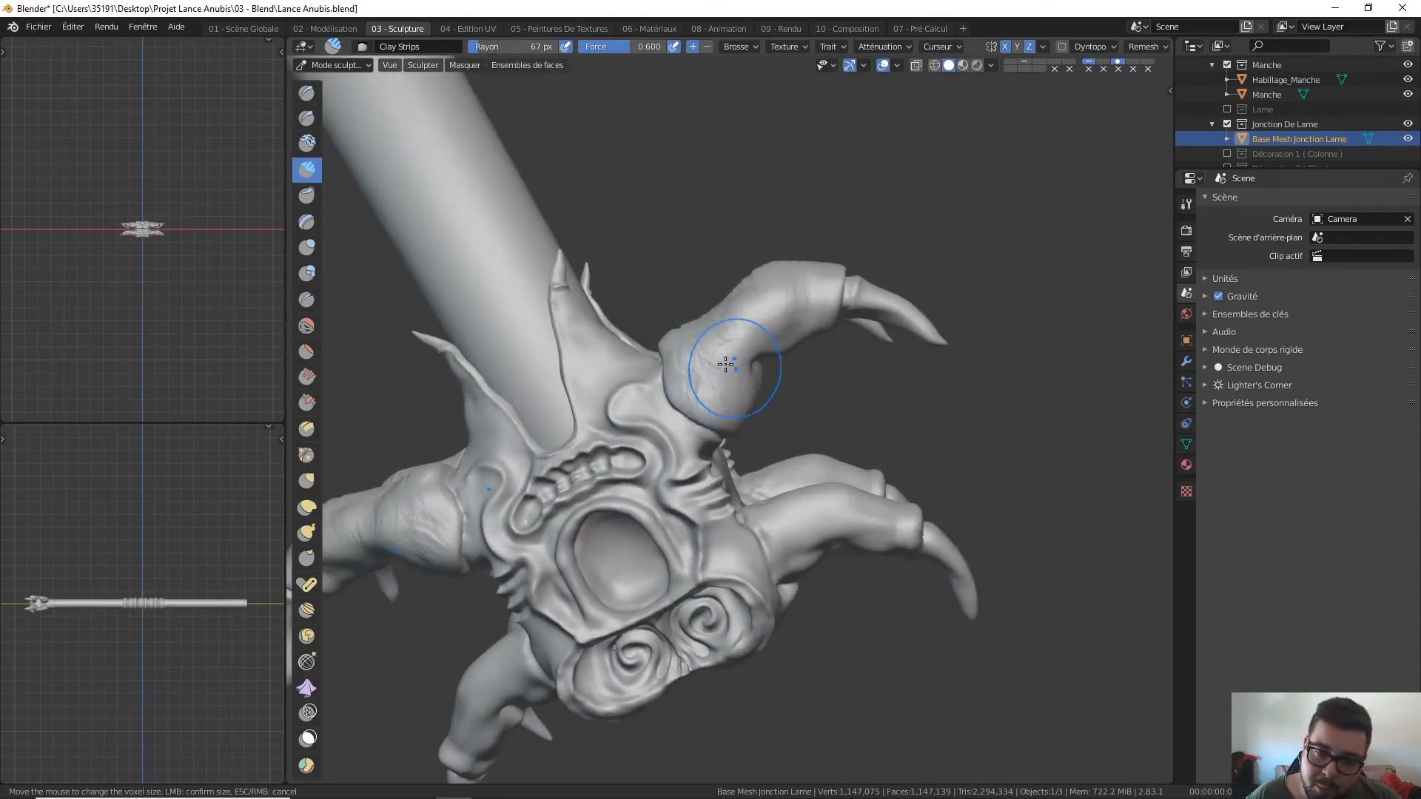
mouse_move(741, 411)
middle_down()
mouse_move(701, 336)
mouse_move(740, 420)
middle_up()
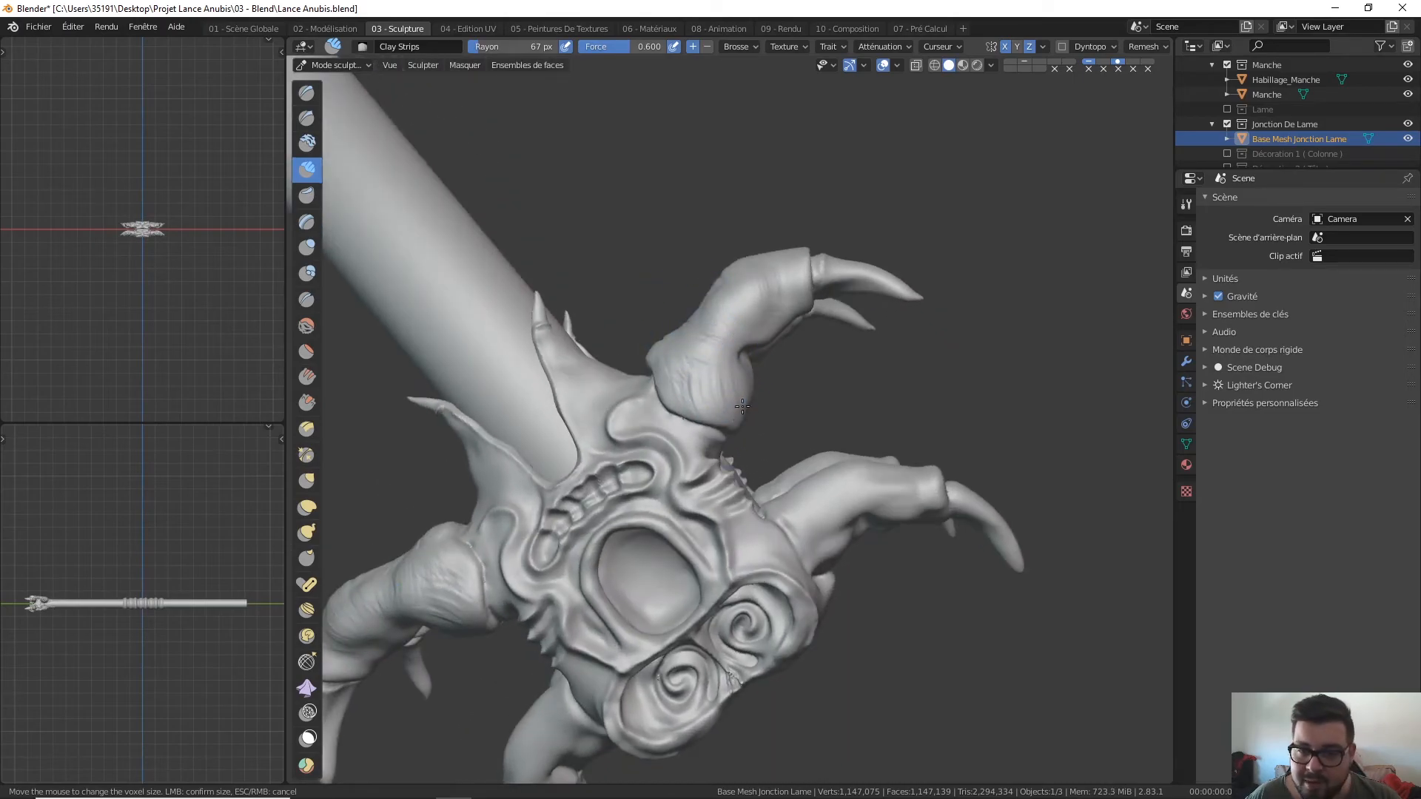
mouse_move(688, 381)
middle_down()
mouse_move(675, 357)
mouse_move(614, 376)
mouse_move(687, 422)
middle_up()
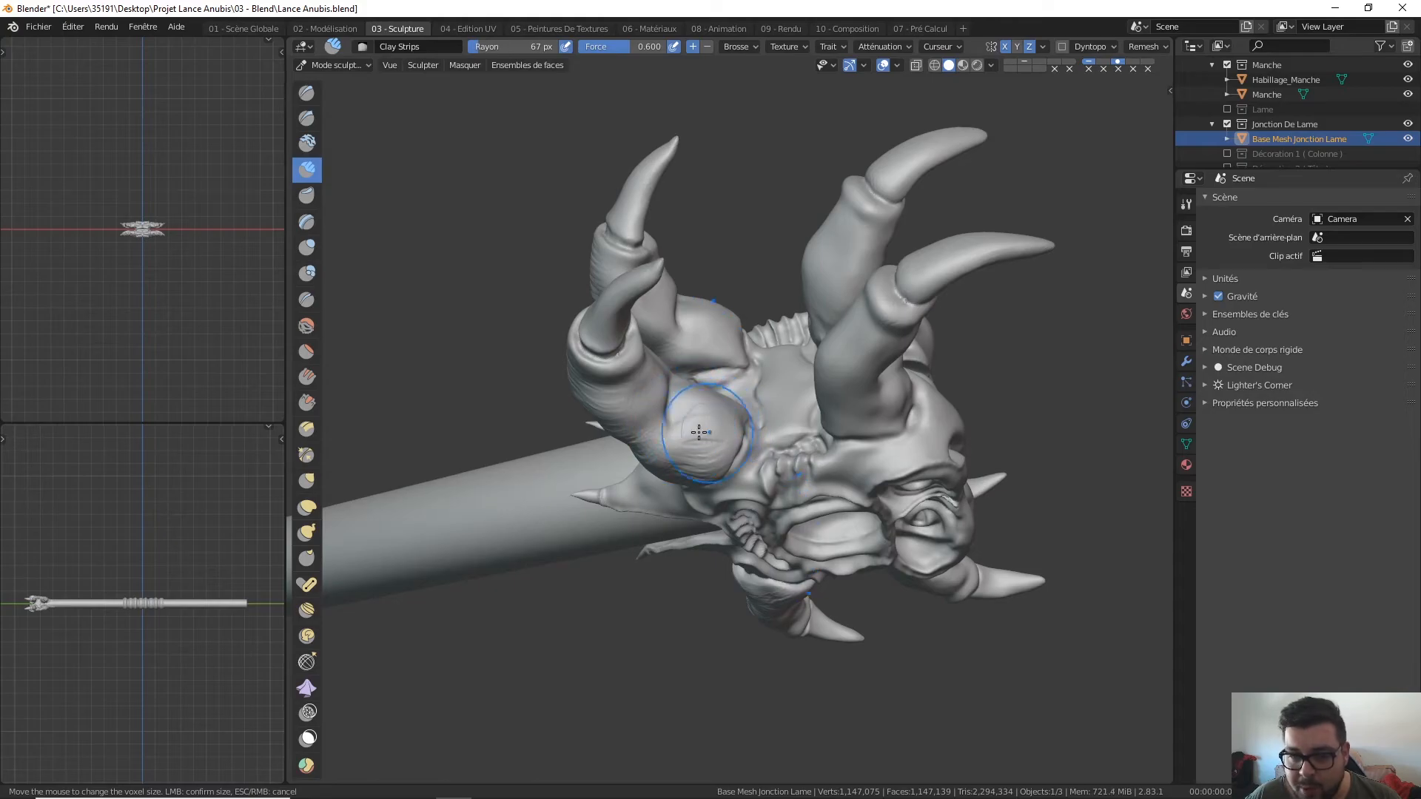
drag(689, 414, 694, 406)
mouse_move(716, 384)
middle_down()
mouse_move(696, 450)
mouse_move(715, 444)
mouse_move(701, 381)
mouse_move(717, 388)
middle_up()
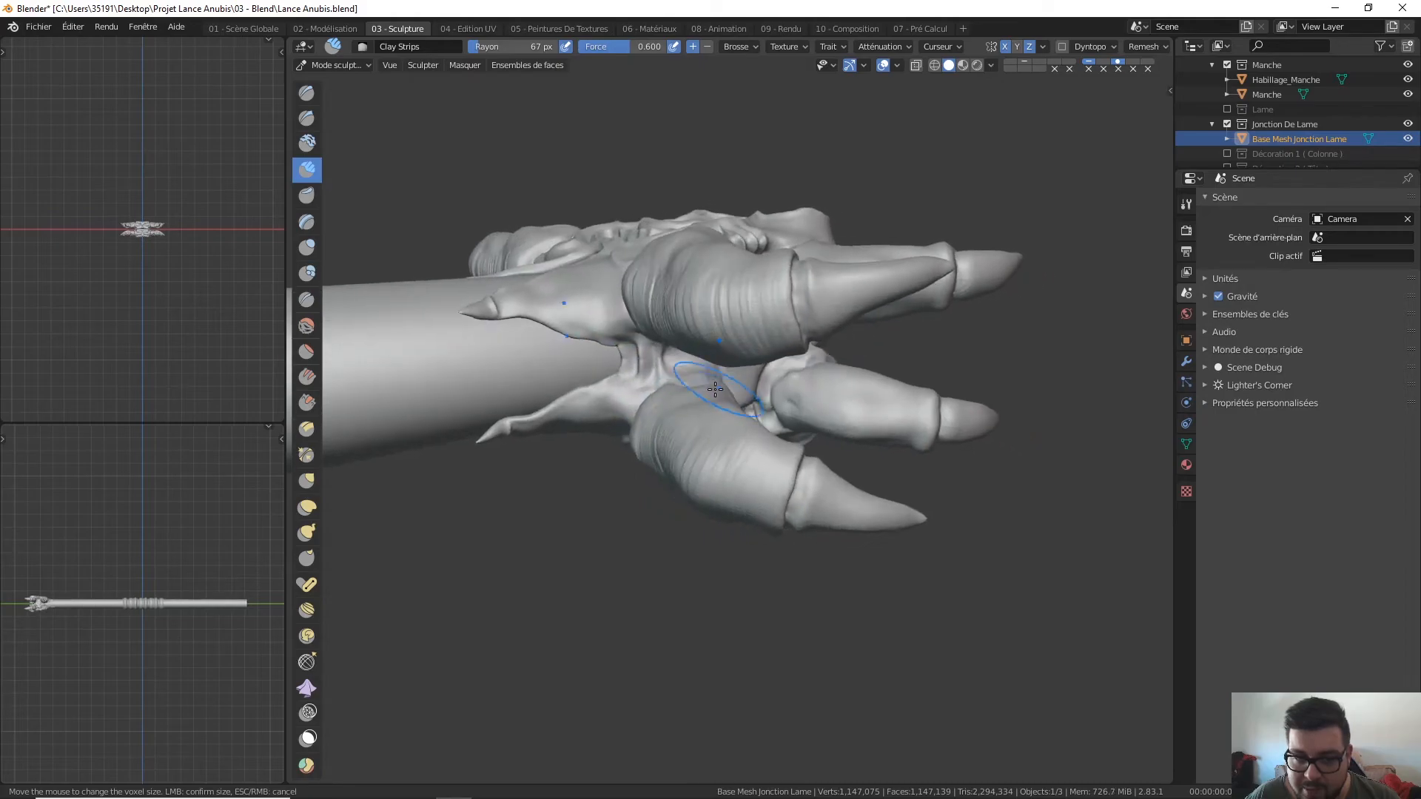
Step: Texture the remaining smooth areas along the upper prongs' sides and underside with fine wrinkles
middle_drag(740, 434, 728, 406)
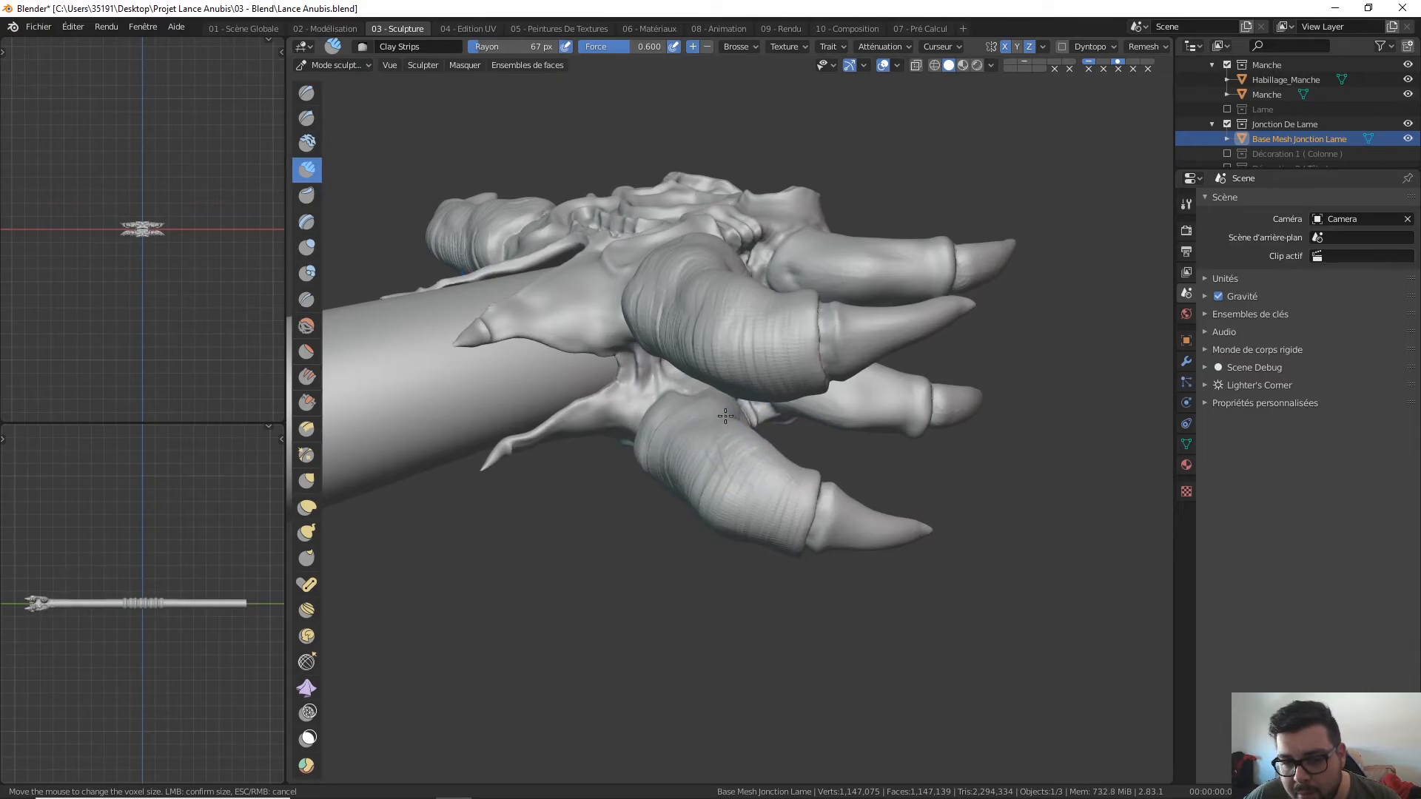
middle_drag(735, 400, 634, 410)
mouse_move(729, 385)
middle_down()
mouse_move(608, 379)
mouse_move(644, 368)
middle_up()
mouse_move(644, 369)
shift+middle_down()
mouse_move(771, 361)
mouse_move(750, 403)
shift+middle_up()
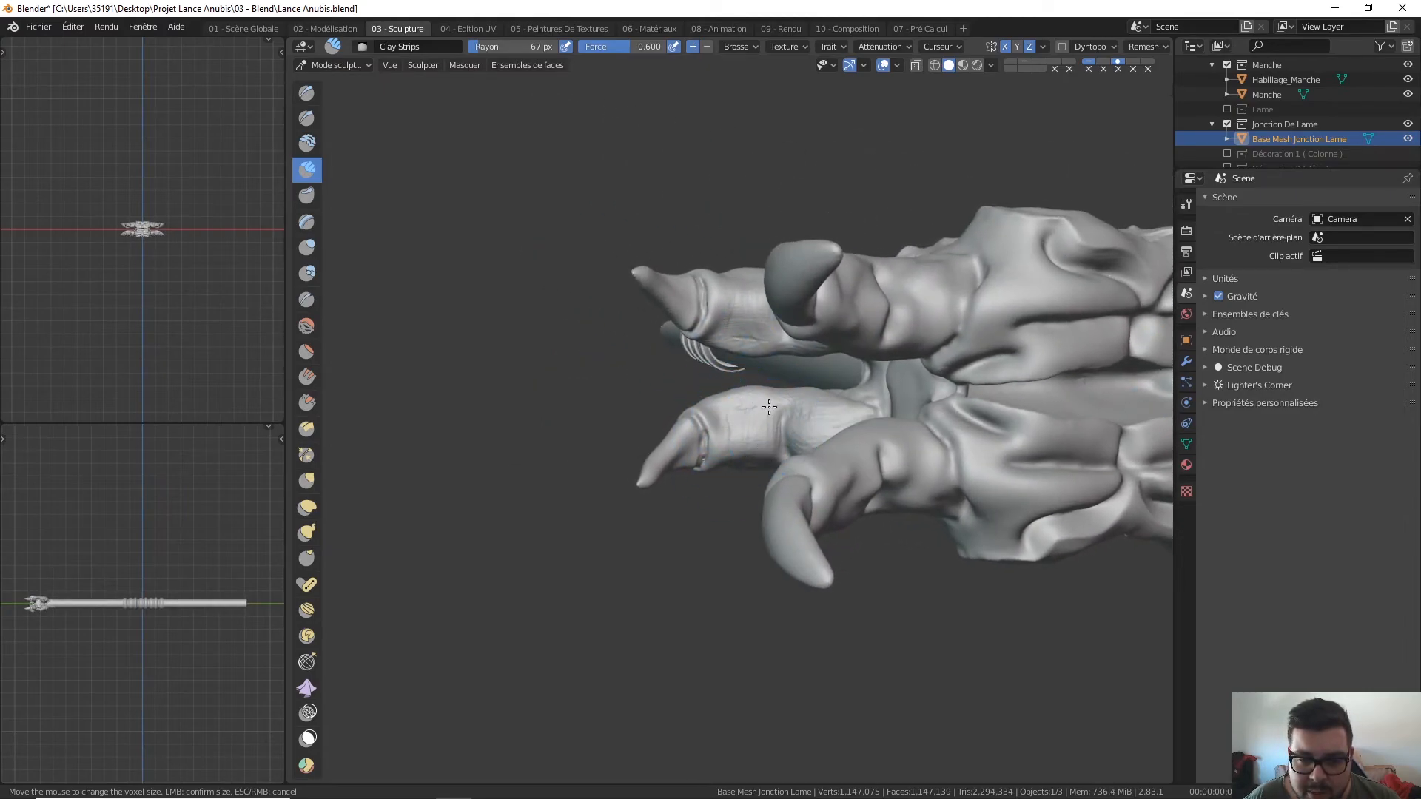
mouse_move(713, 468)
middle_down()
mouse_move(723, 406)
mouse_move(705, 399)
mouse_move(837, 304)
mouse_move(753, 362)
mouse_move(777, 305)
middle_up()
scroll(753, 362, up, 3)
Step: Reduce the brush radius to 43 px and refine the skin relief around the upper prongs' claw sockets and underside
key(f)
click(692, 400)
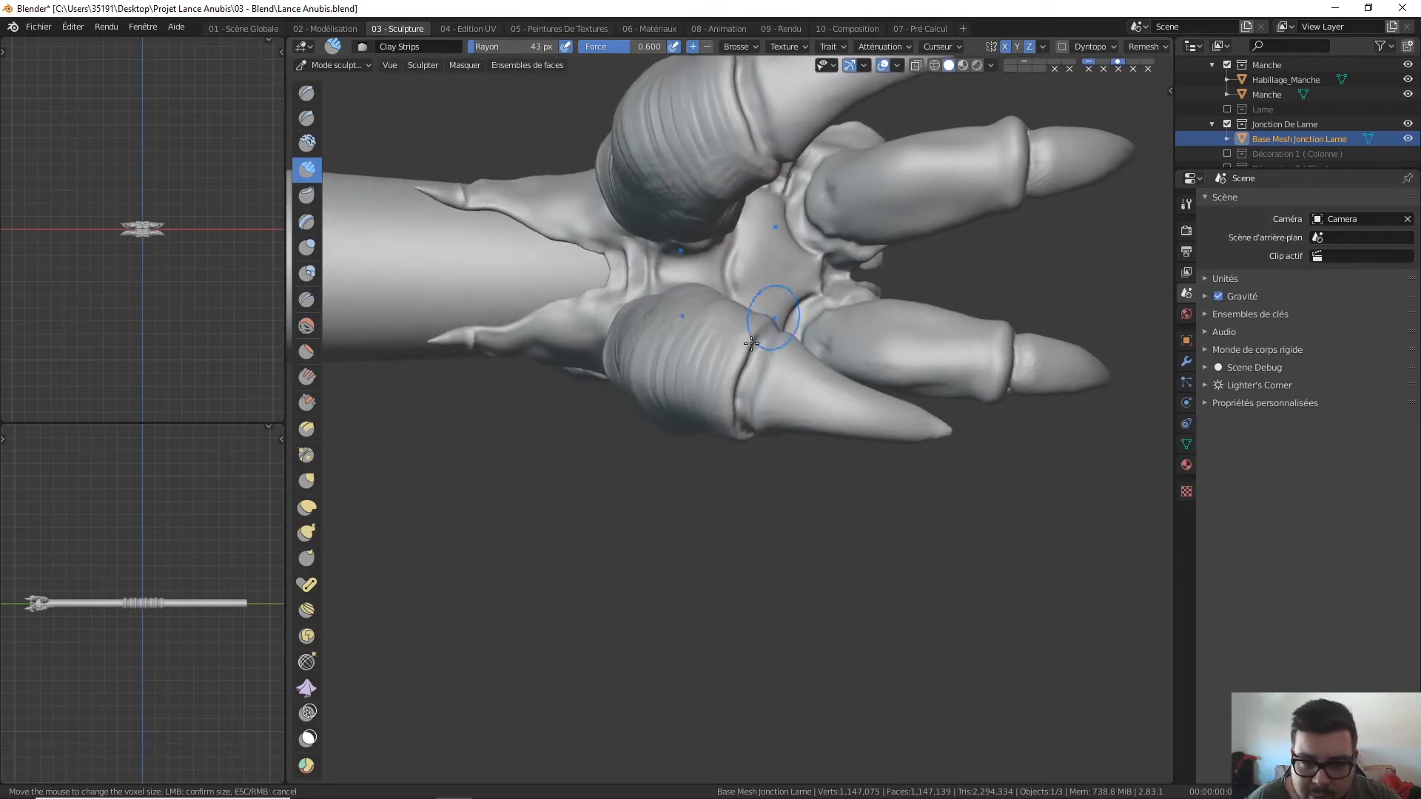
scroll(758, 302, up, 3)
mouse_move(731, 416)
middle_down()
mouse_move(700, 350)
mouse_move(659, 337)
middle_up()
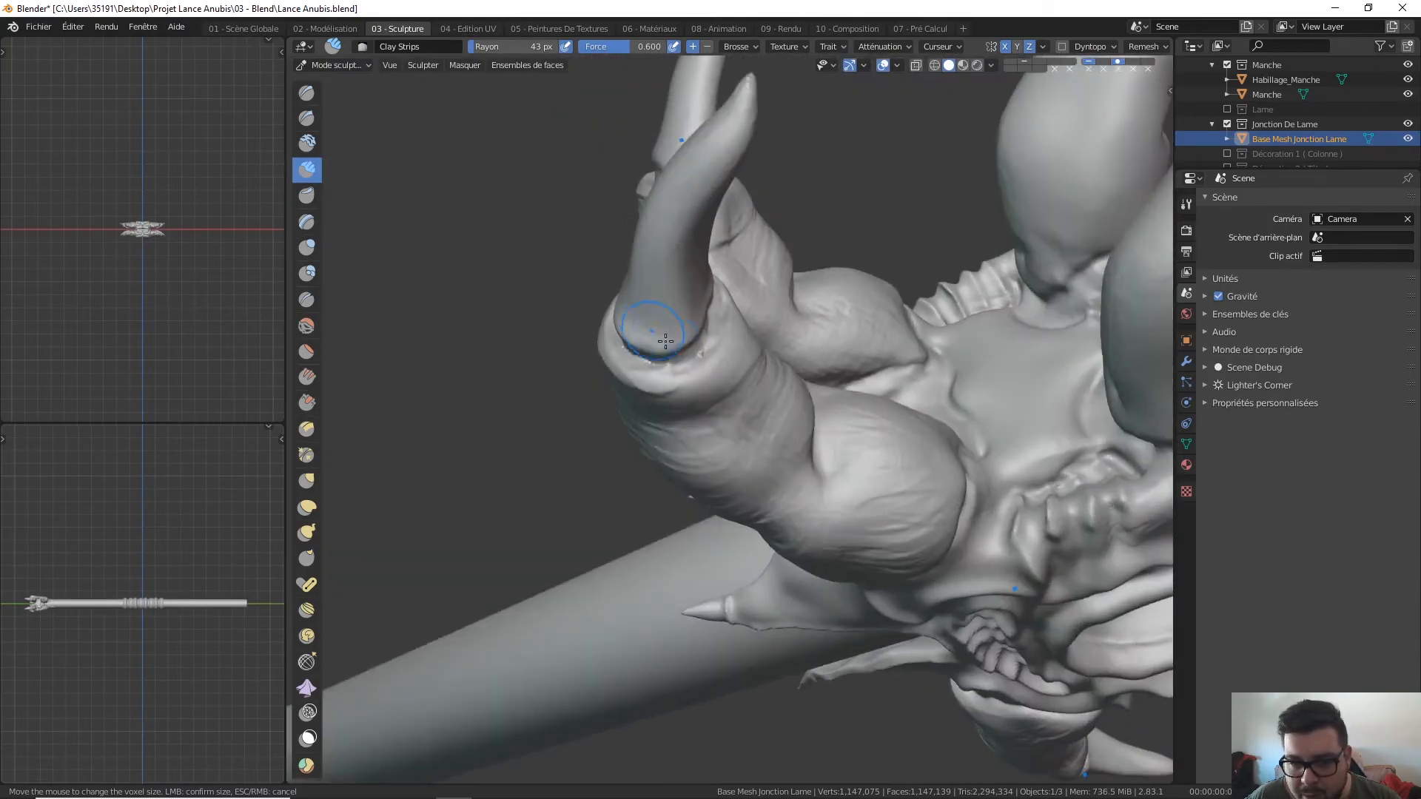
mouse_move(735, 304)
middle_down()
mouse_move(723, 330)
mouse_move(744, 339)
middle_up()
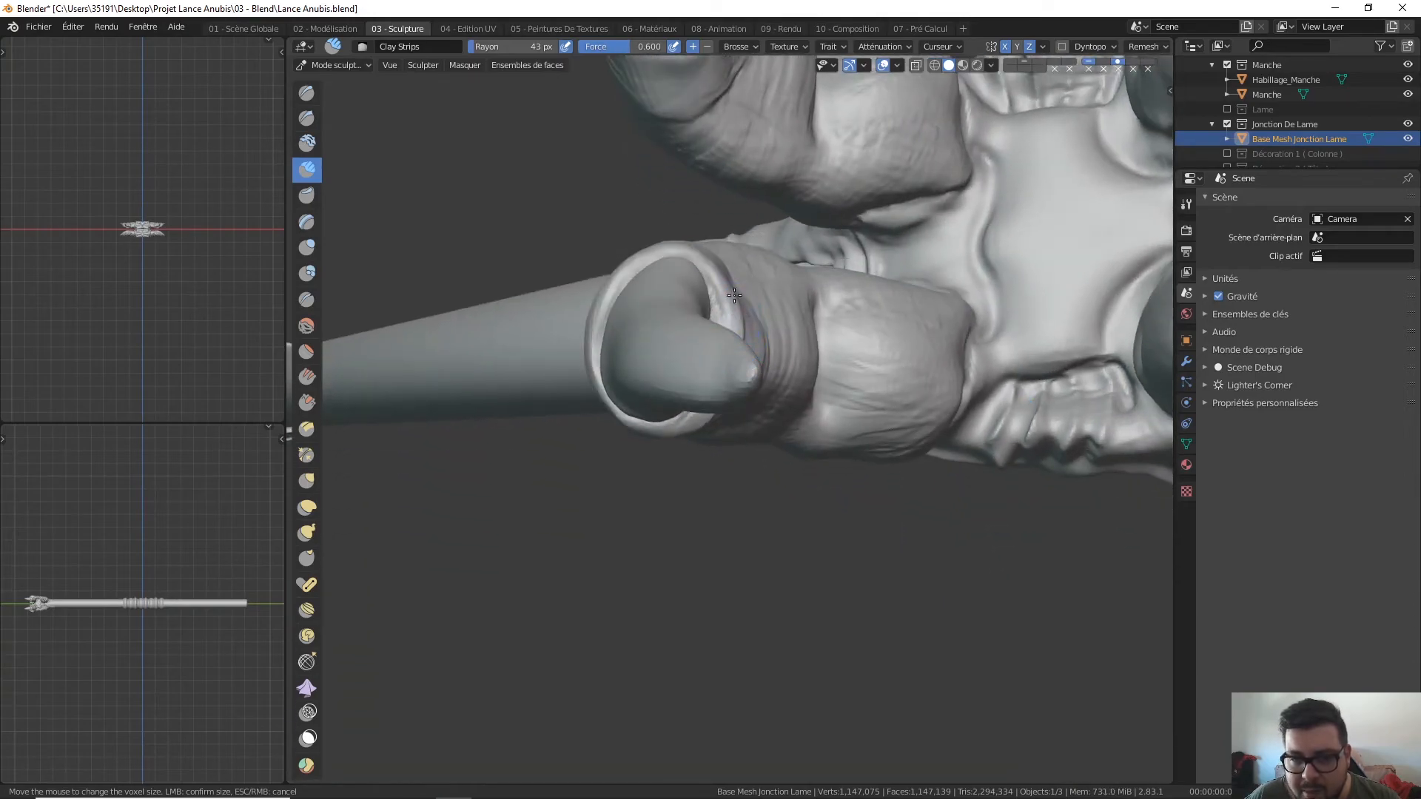
mouse_move(721, 281)
middle_down()
mouse_move(692, 380)
mouse_move(777, 361)
mouse_move(785, 494)
mouse_move(735, 523)
mouse_move(667, 431)
mouse_move(702, 372)
mouse_move(792, 285)
mouse_move(770, 308)
mouse_move(782, 378)
middle_up()
Step: Sculpt crosswise wrinkles along the front of the lower prongs, from the body to the claw socket
scroll(702, 377, up, 4)
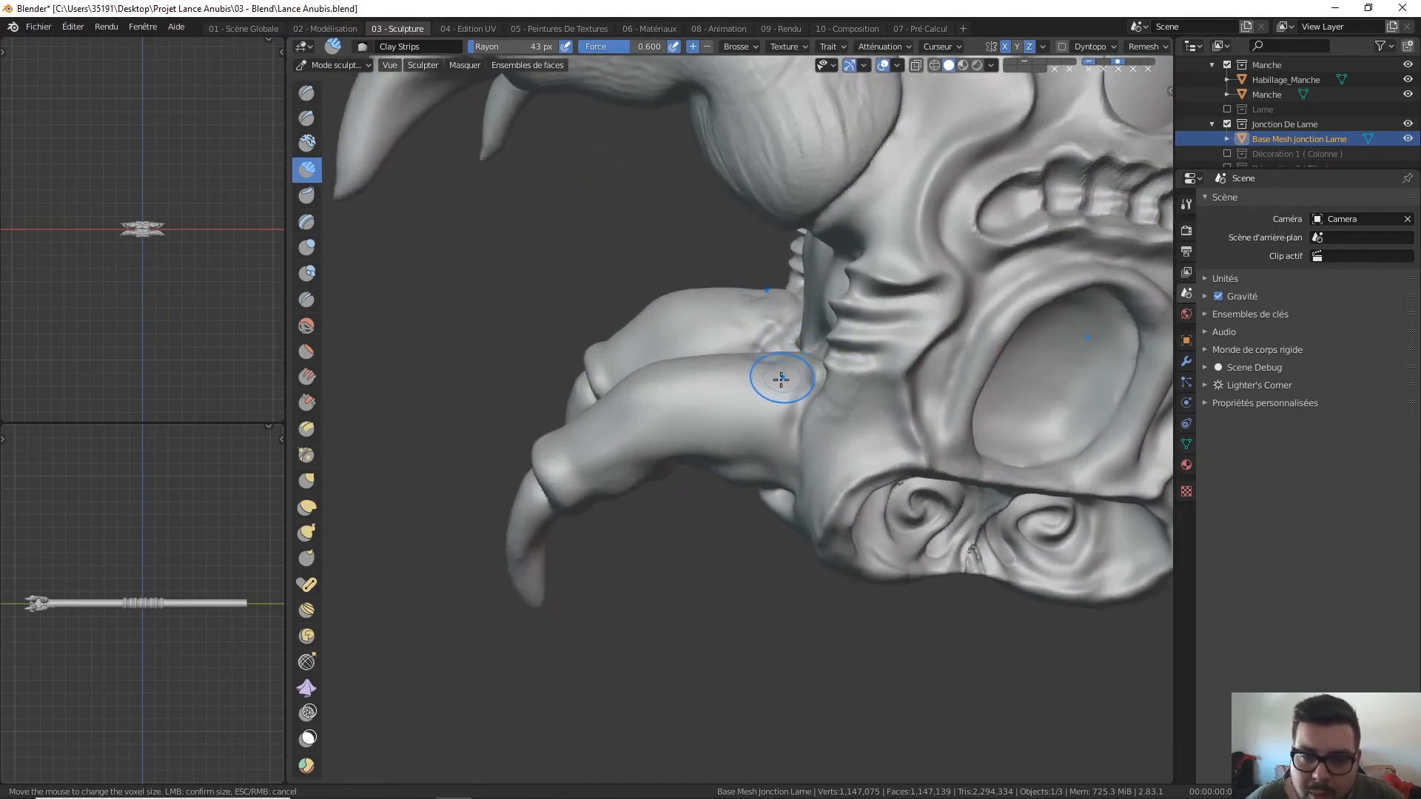
mouse_move(777, 421)
mouse_down()
mouse_move(777, 374)
mouse_move(768, 432)
mouse_up()
mouse_move(734, 370)
mouse_down()
mouse_move(722, 444)
mouse_move(678, 446)
mouse_up()
mouse_move(686, 364)
mouse_down()
mouse_move(664, 407)
mouse_move(663, 455)
mouse_move(583, 485)
mouse_up()
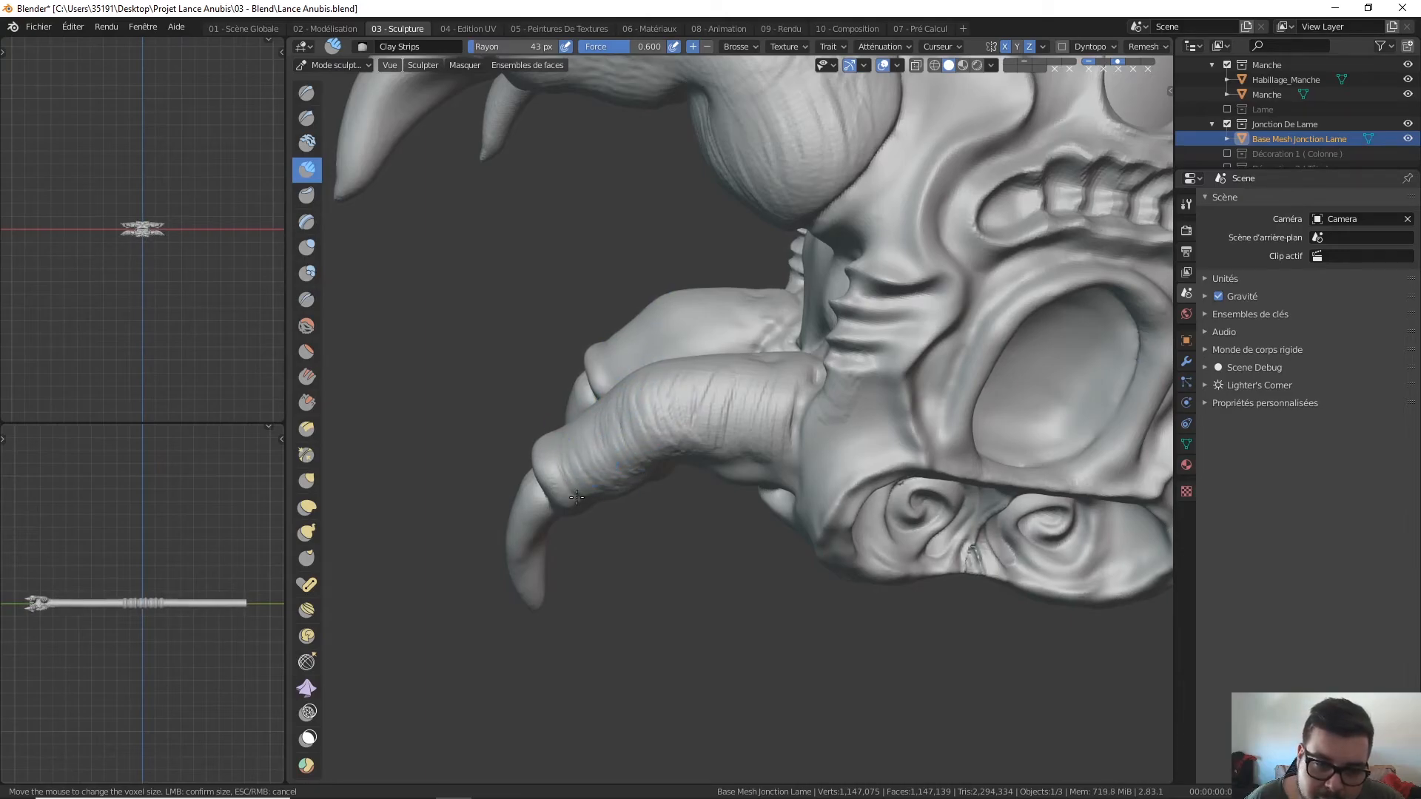
Step: Cover the underside and knuckle folds of the lower prongs with matching skin wrinkles
mouse_move(569, 399)
middle_down()
mouse_move(589, 501)
mouse_move(664, 579)
mouse_move(682, 402)
mouse_move(695, 496)
mouse_move(658, 403)
mouse_move(699, 380)
middle_up()
mouse_move(666, 341)
mouse_down()
mouse_move(661, 378)
mouse_move(703, 349)
mouse_move(662, 358)
mouse_up()
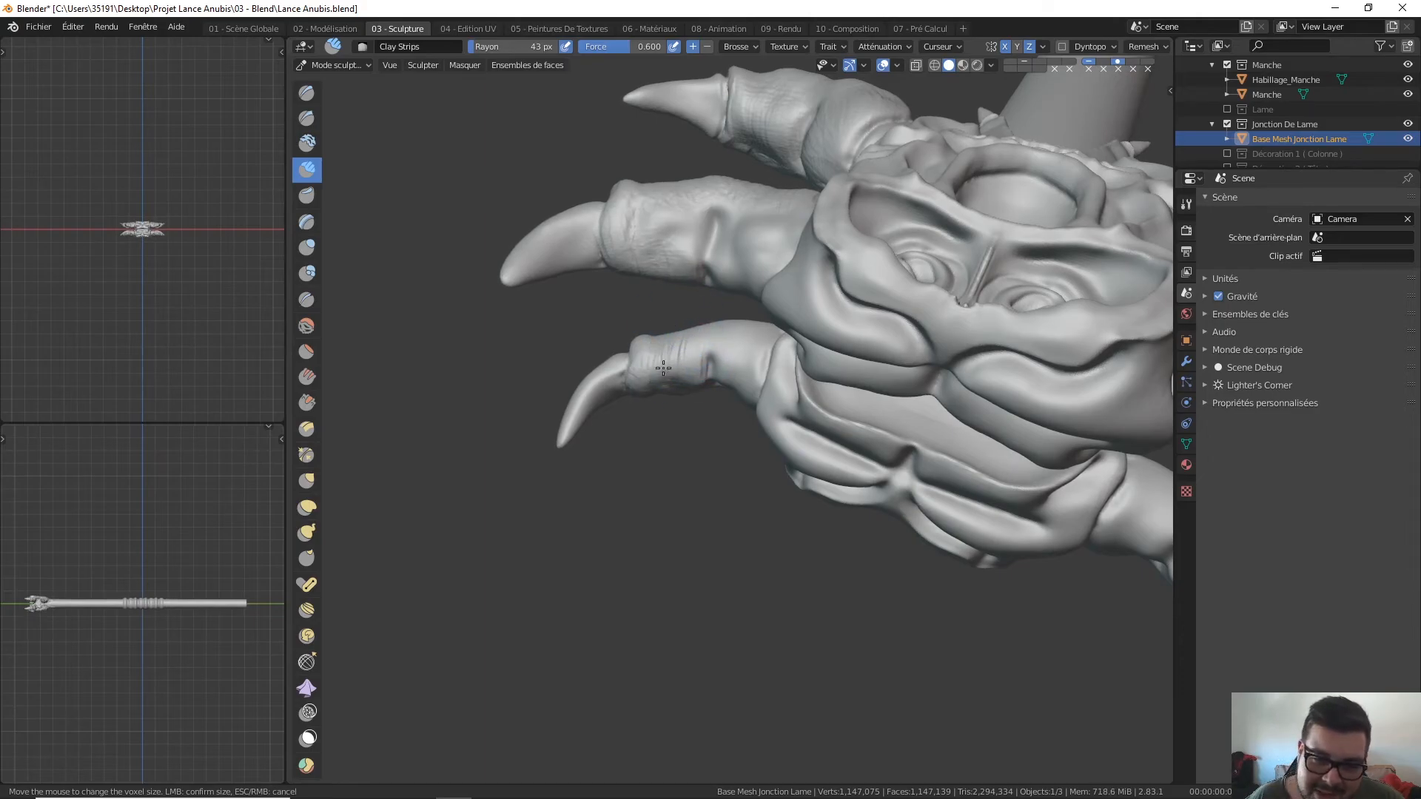
middle_drag(736, 375, 753, 366)
drag(753, 366, 732, 384)
middle_drag(743, 304, 750, 291)
mouse_move(760, 368)
middle_down()
mouse_move(711, 237)
mouse_move(715, 298)
middle_up()
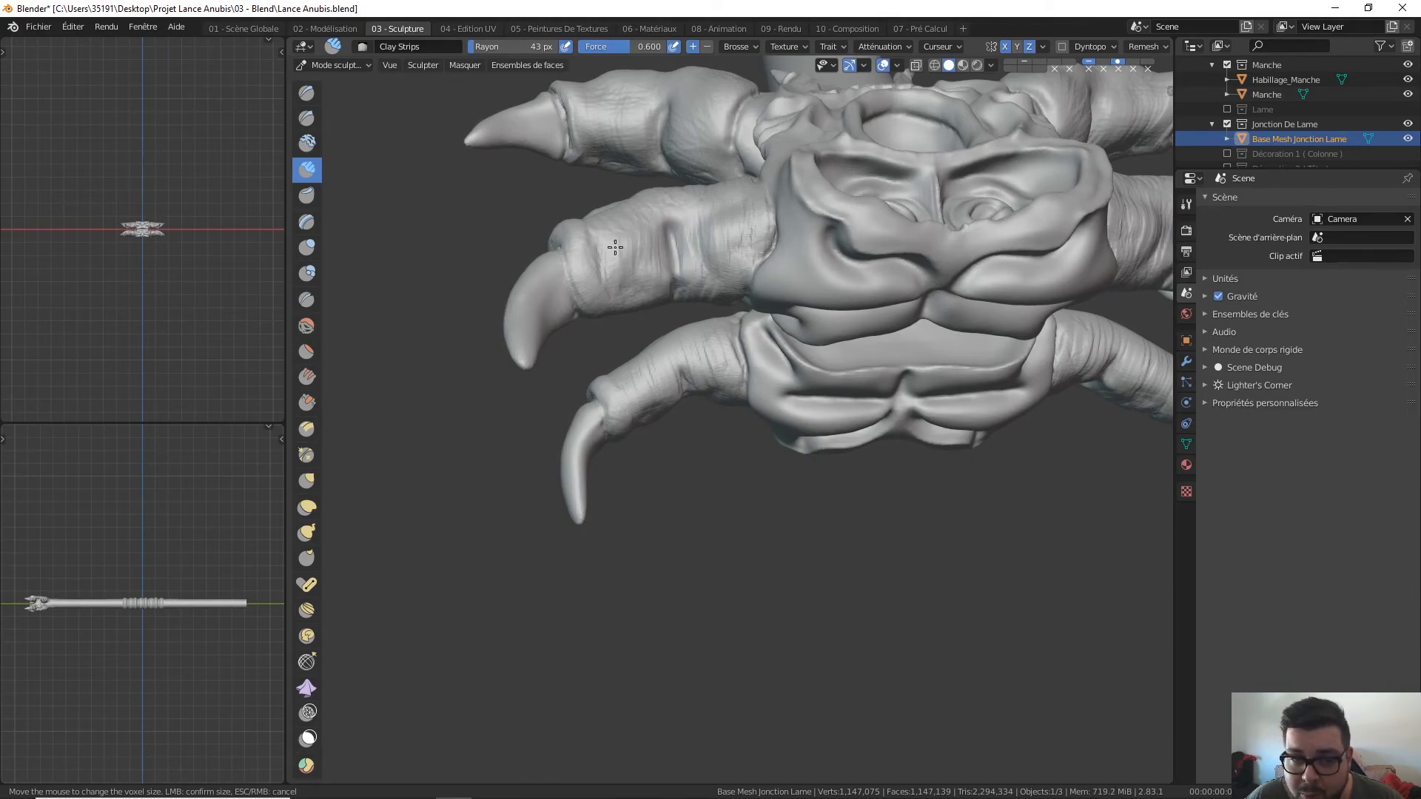
middle_drag(624, 244, 638, 235)
mouse_move(643, 307)
middle_down()
mouse_move(662, 282)
mouse_move(637, 311)
mouse_move(688, 330)
middle_up()
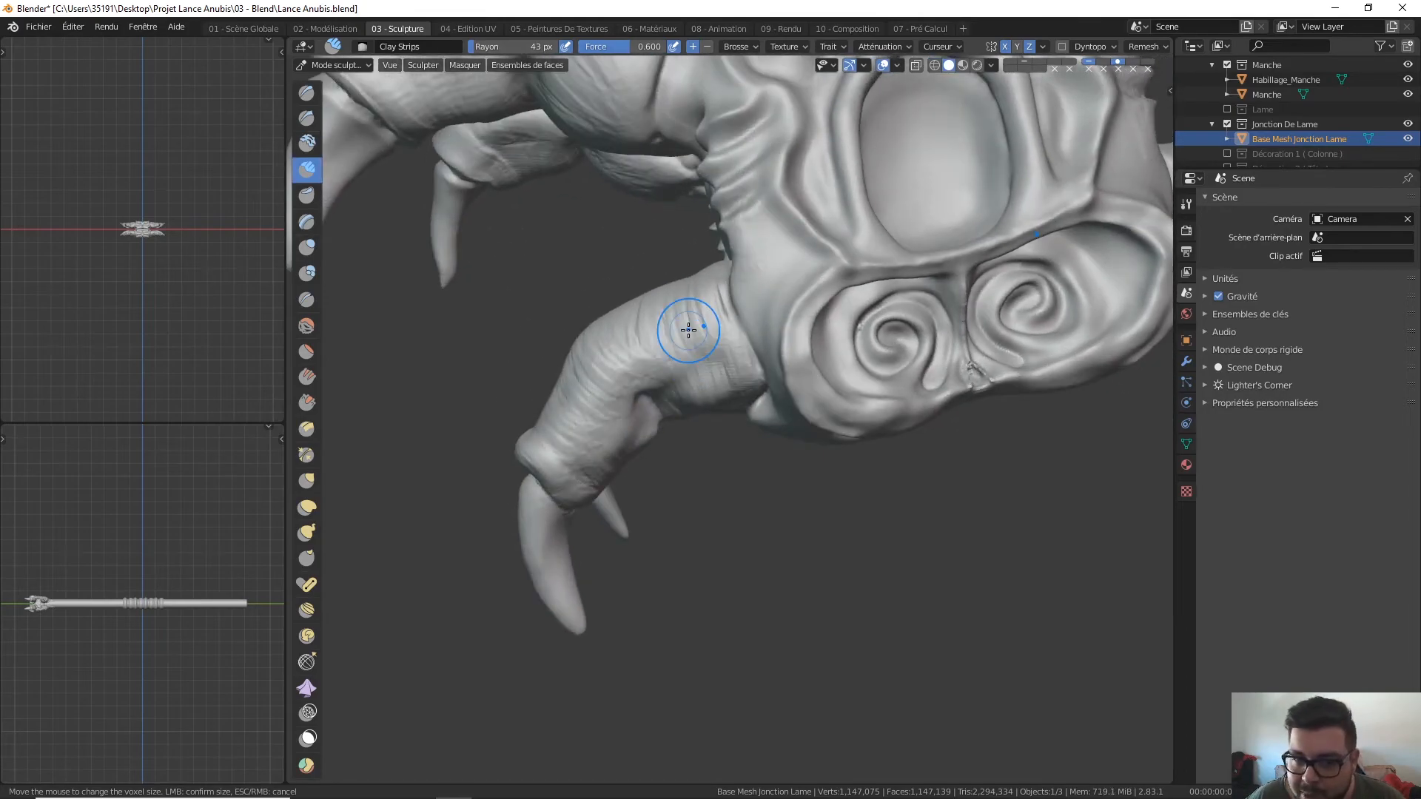
Step: Examine the wrinkled prongs and the sculpted body in the front orthographic view
mouse_move(831, 238)
middle_down()
mouse_move(873, 222)
mouse_move(837, 241)
middle_up()
key(KP_Decimal)
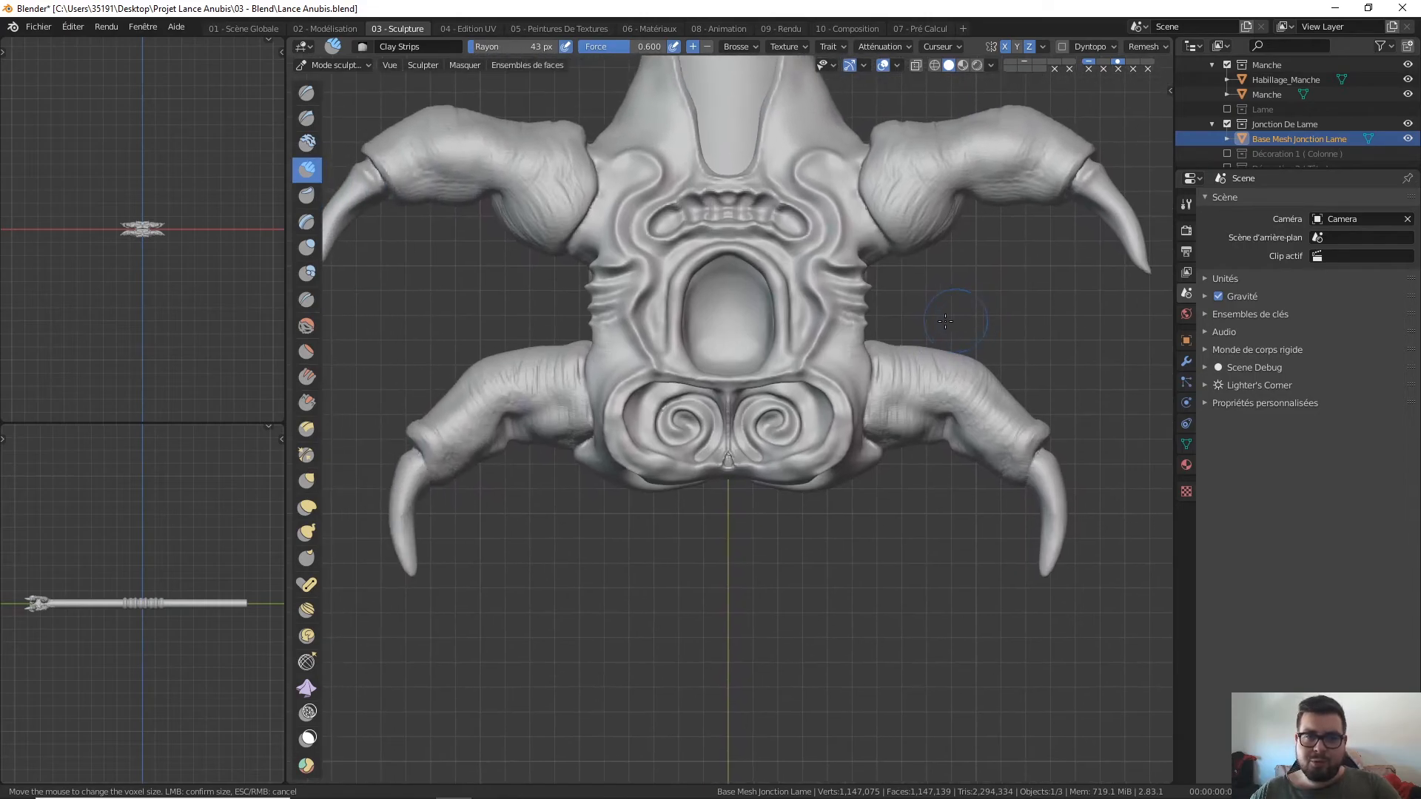
middle_drag(831, 165, 754, 265)
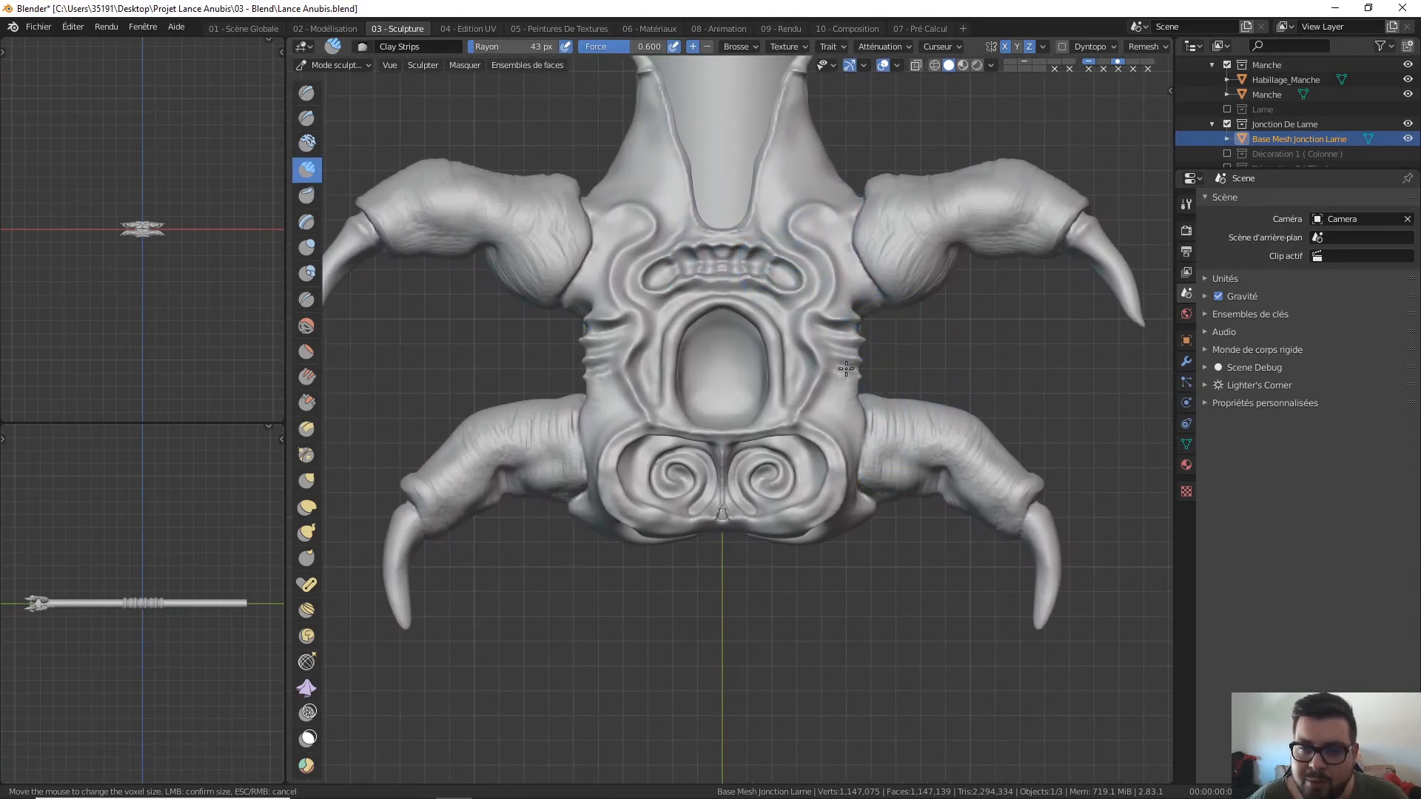
shift+middle_drag(860, 262, 859, 340)
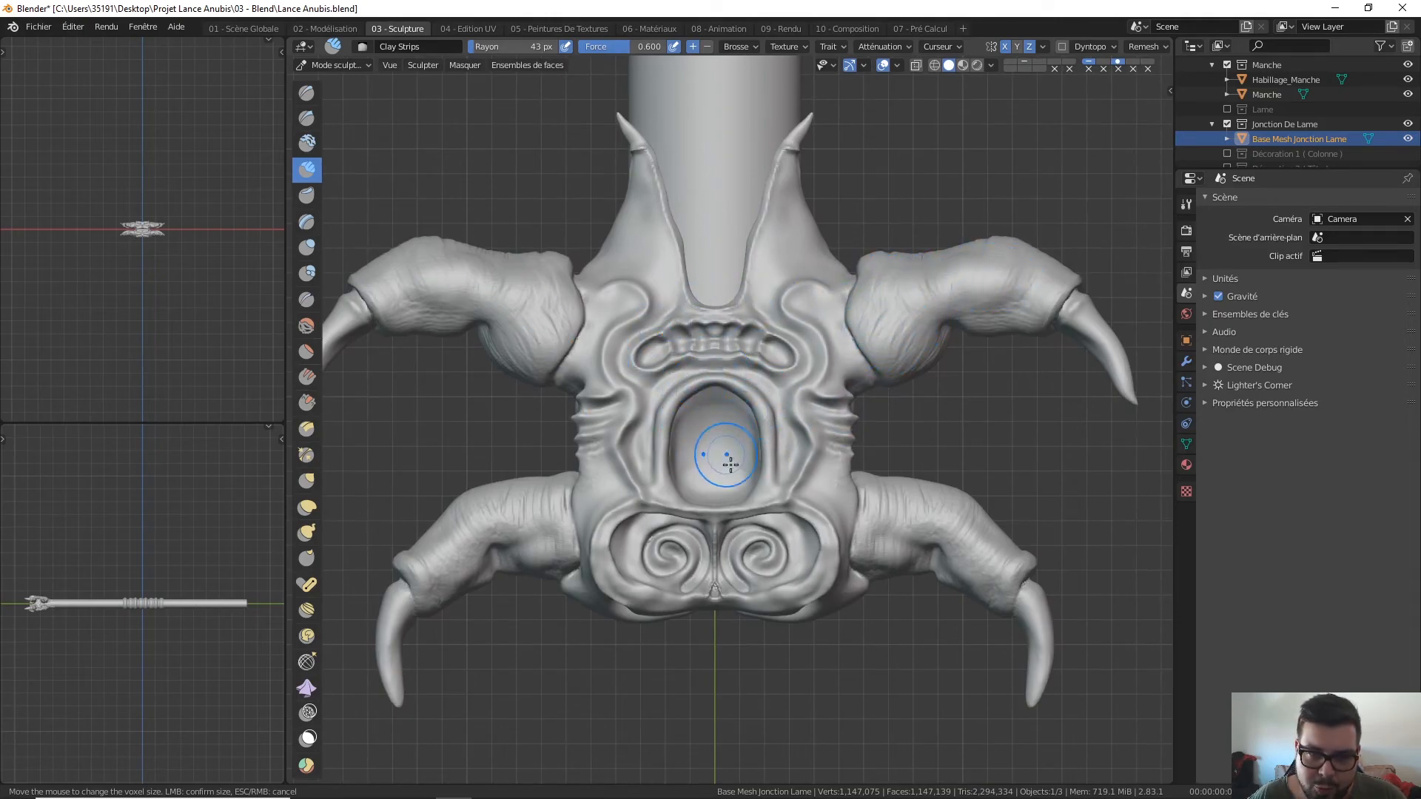
shift+middle_drag(726, 453, 762, 475)
shift+middle_drag(733, 339, 736, 464)
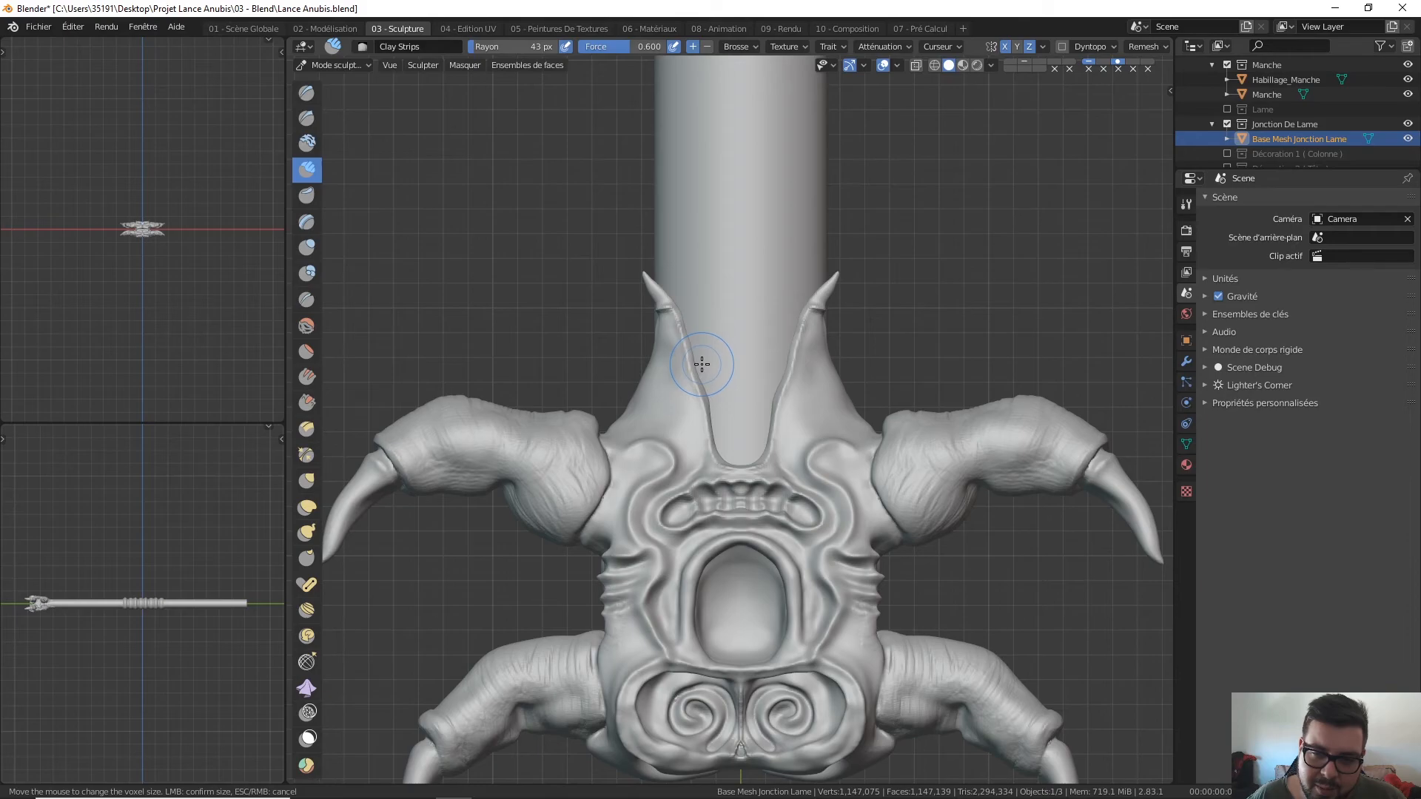
Step: Sculpt the first slanted wrinkles across the base of the pointed flaps that hug the shaft
shift+middle_drag(681, 346, 679, 263)
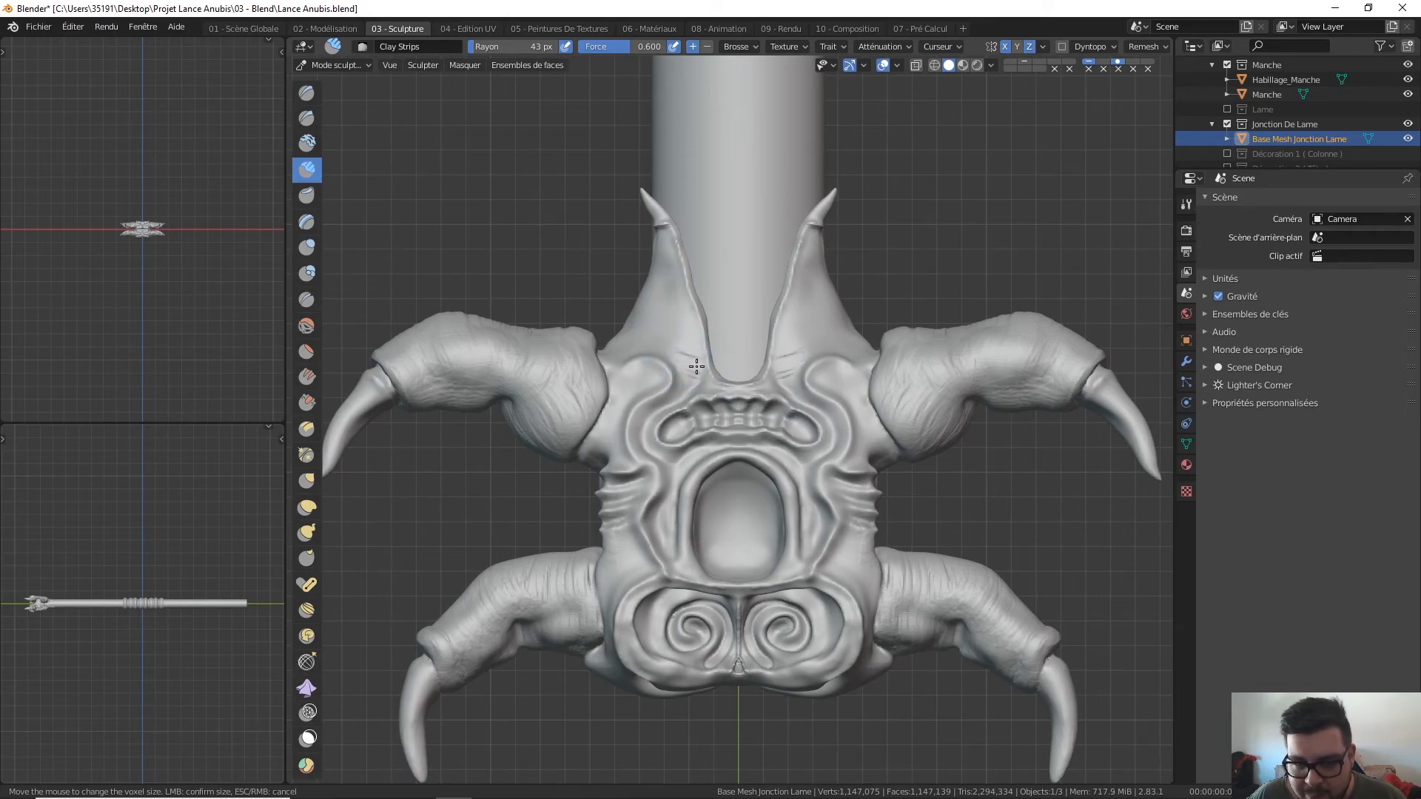
mouse_move(672, 355)
middle_down()
mouse_move(675, 340)
mouse_move(729, 385)
mouse_move(724, 402)
mouse_move(696, 389)
middle_up()
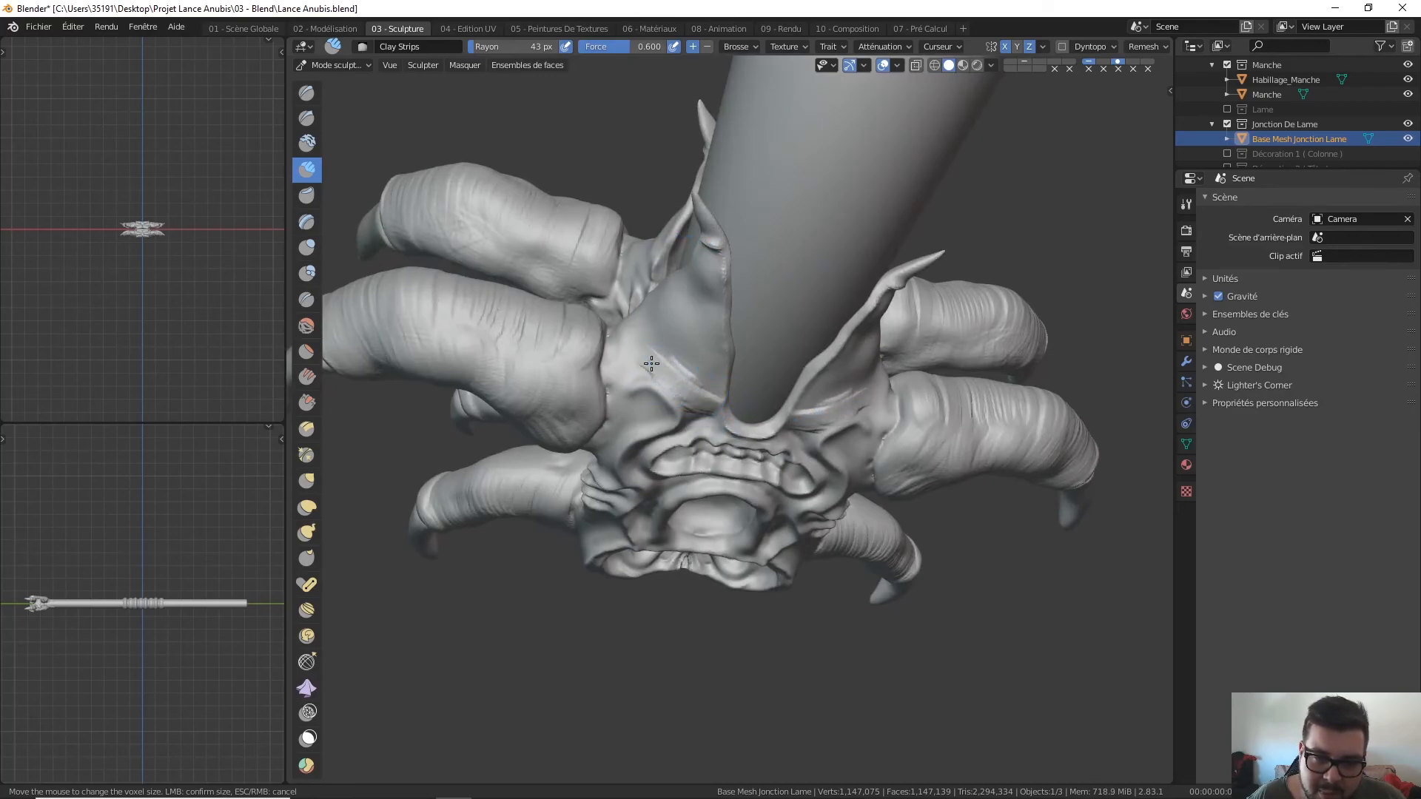
drag(638, 345, 674, 379)
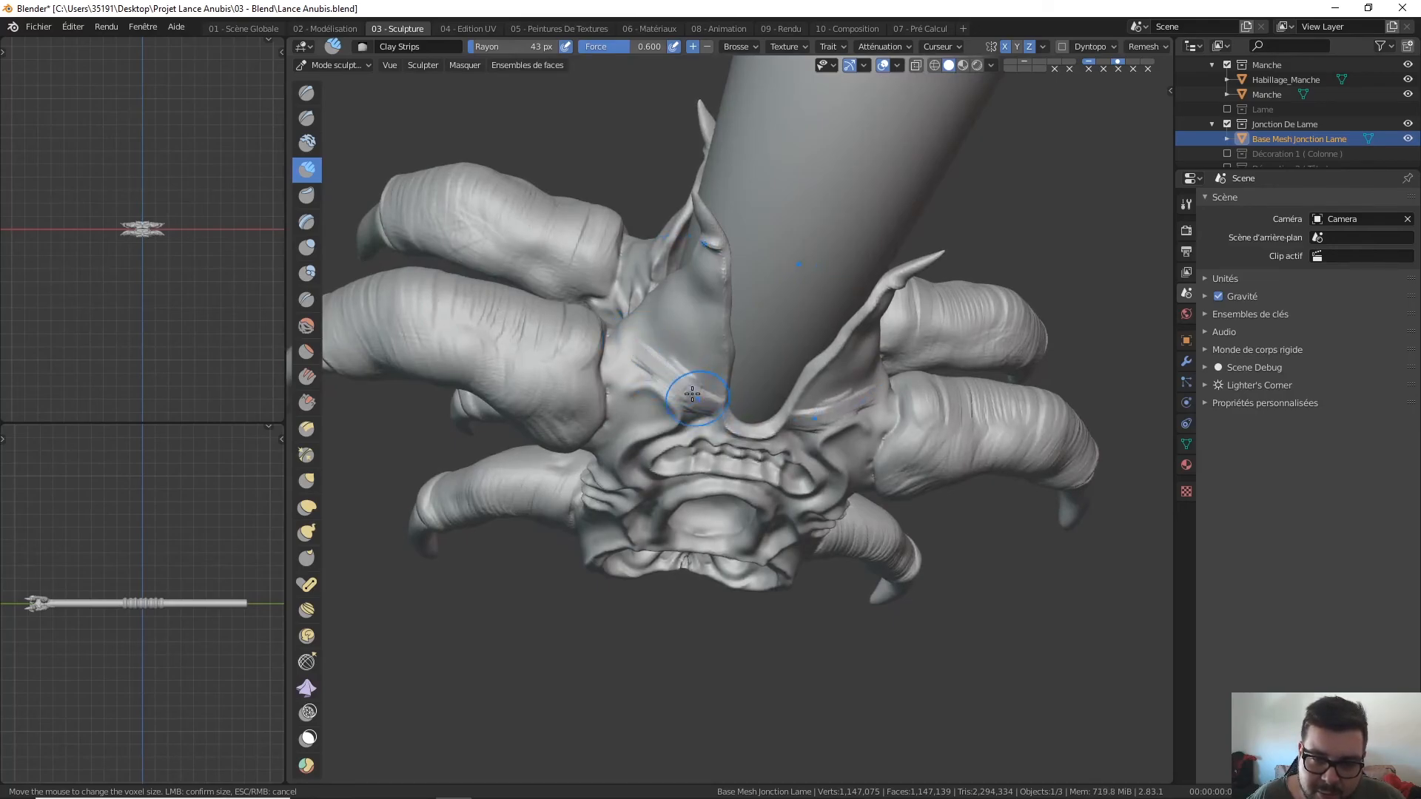
middle_drag(619, 319, 656, 371)
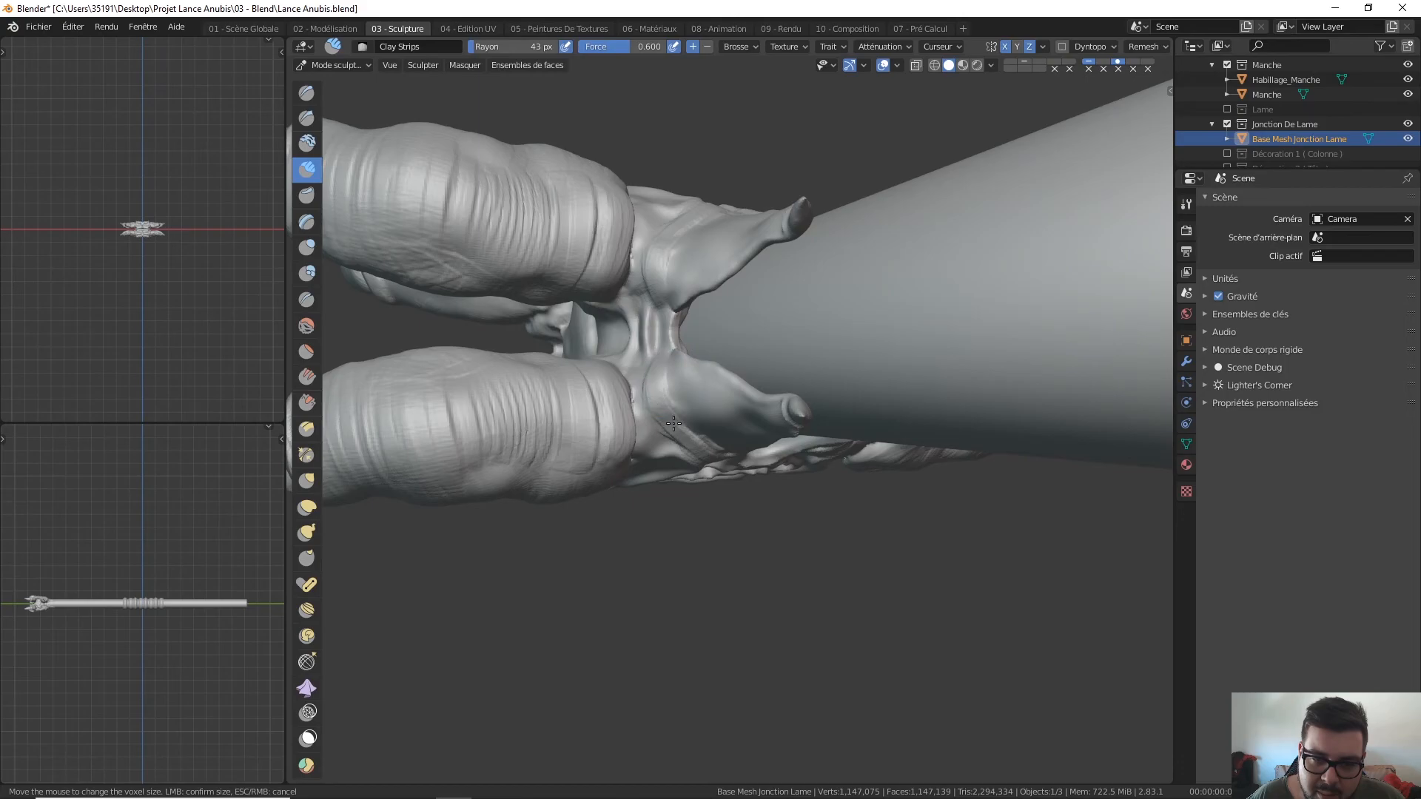
middle_drag(668, 401, 651, 289)
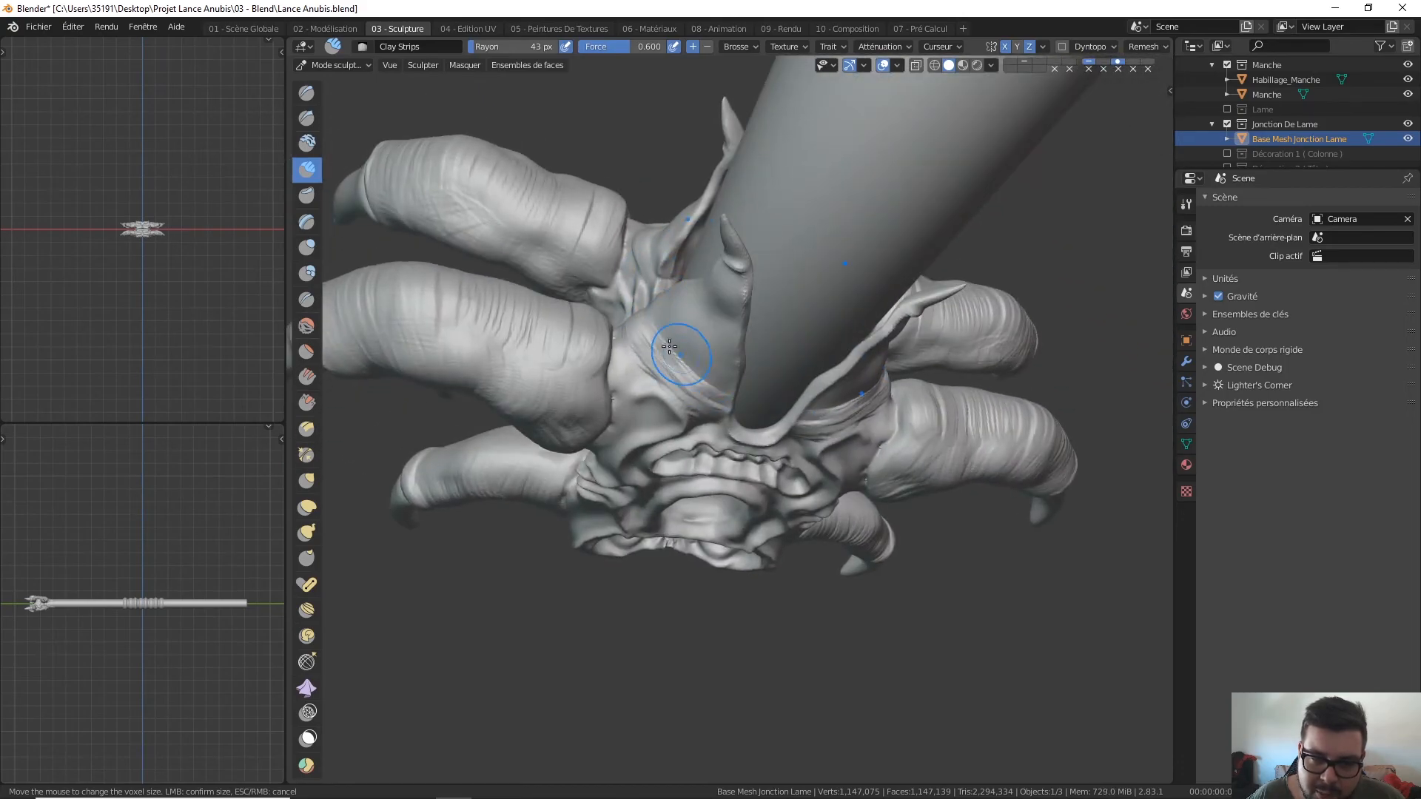
Step: Continue the crosswise wrinkles up the pointed flaps toward their horn tips
drag(699, 367, 730, 393)
mouse_move(677, 333)
mouse_down()
mouse_move(733, 384)
mouse_move(734, 370)
mouse_up()
mouse_move(689, 305)
mouse_down()
mouse_move(734, 351)
mouse_move(714, 298)
mouse_move(744, 313)
mouse_up()
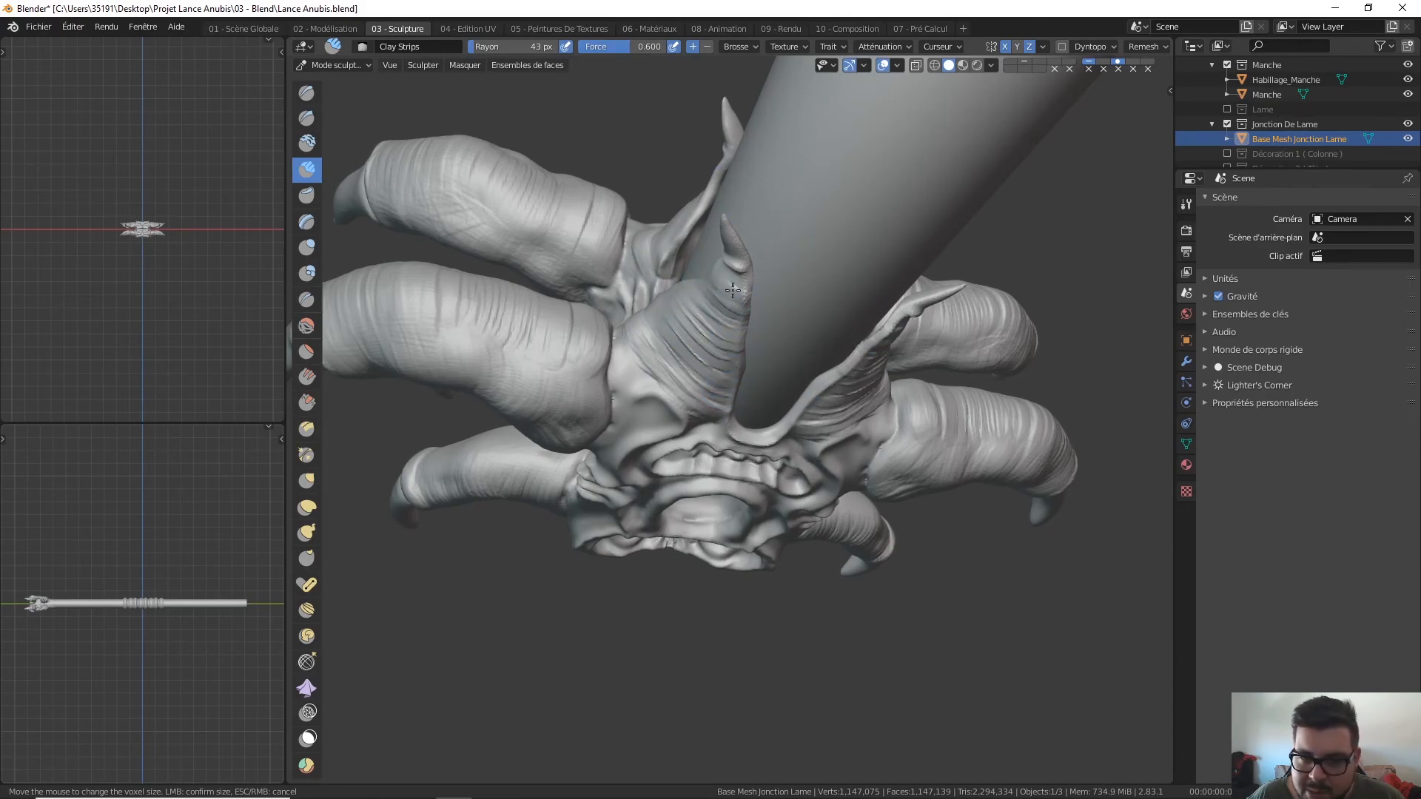
mouse_move(730, 270)
middle_down()
mouse_move(681, 158)
mouse_move(735, 118)
middle_up()
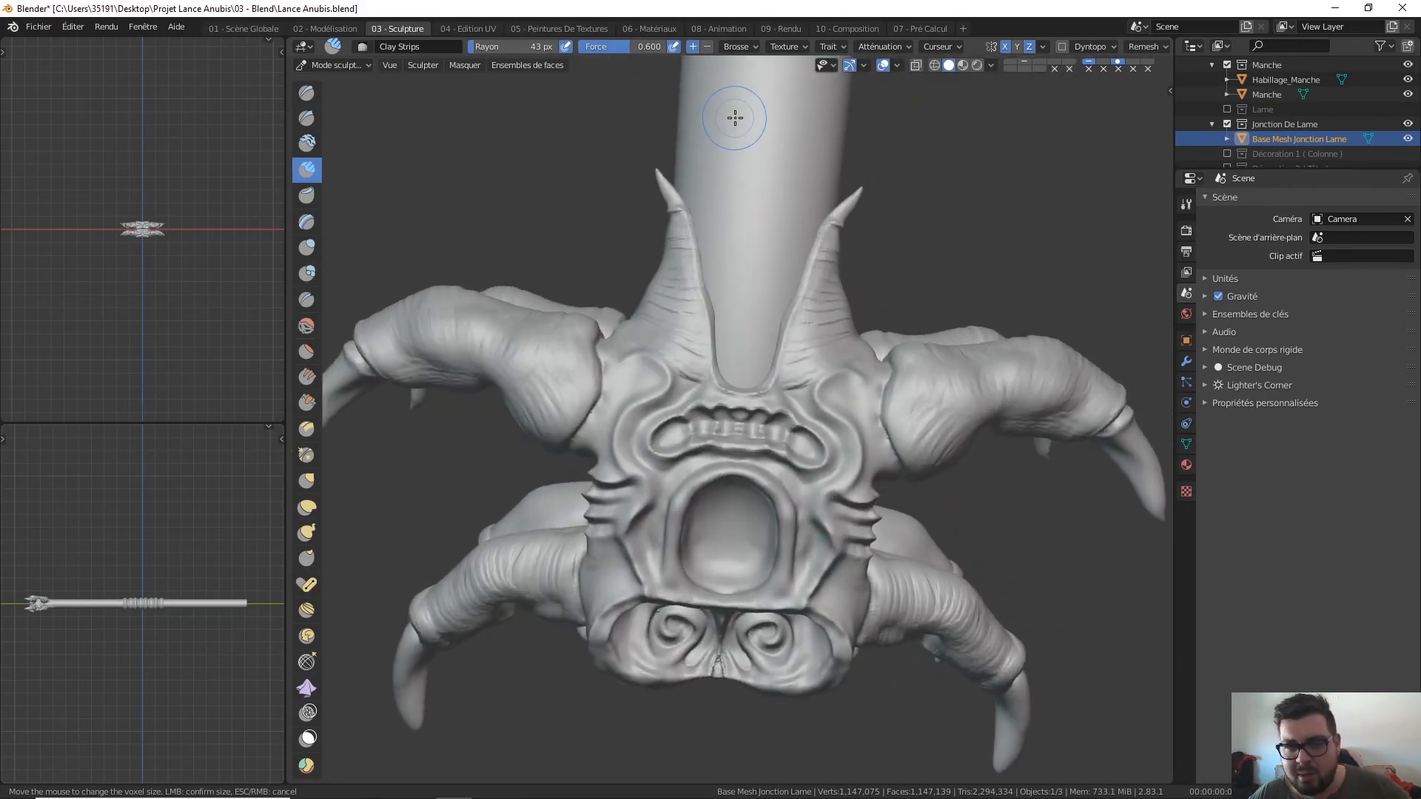
Step: Switch to the Draw Sharp brush with the blade junction's ornate face in a straight-on orthographic view
key(KP_7)
key(KP_1)
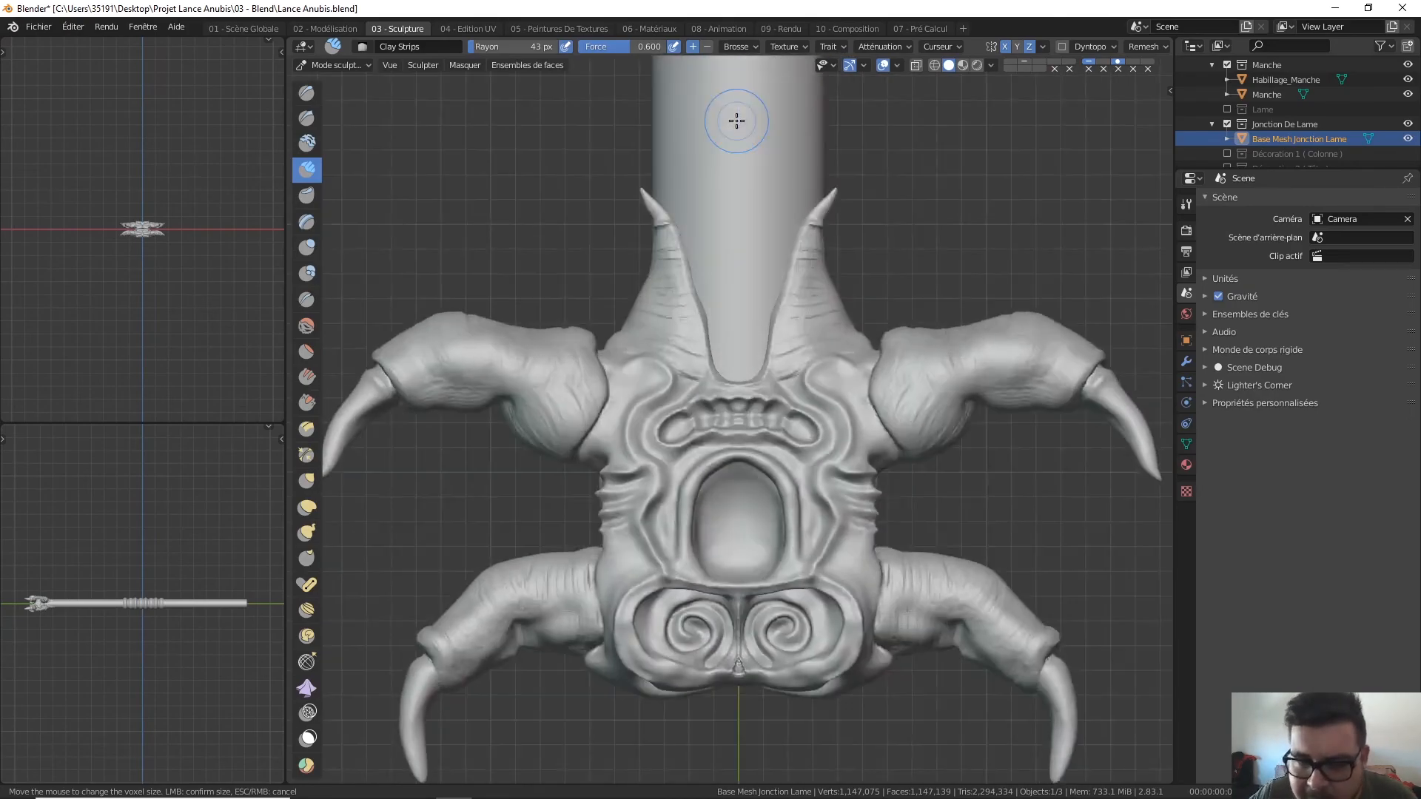
click(306, 118)
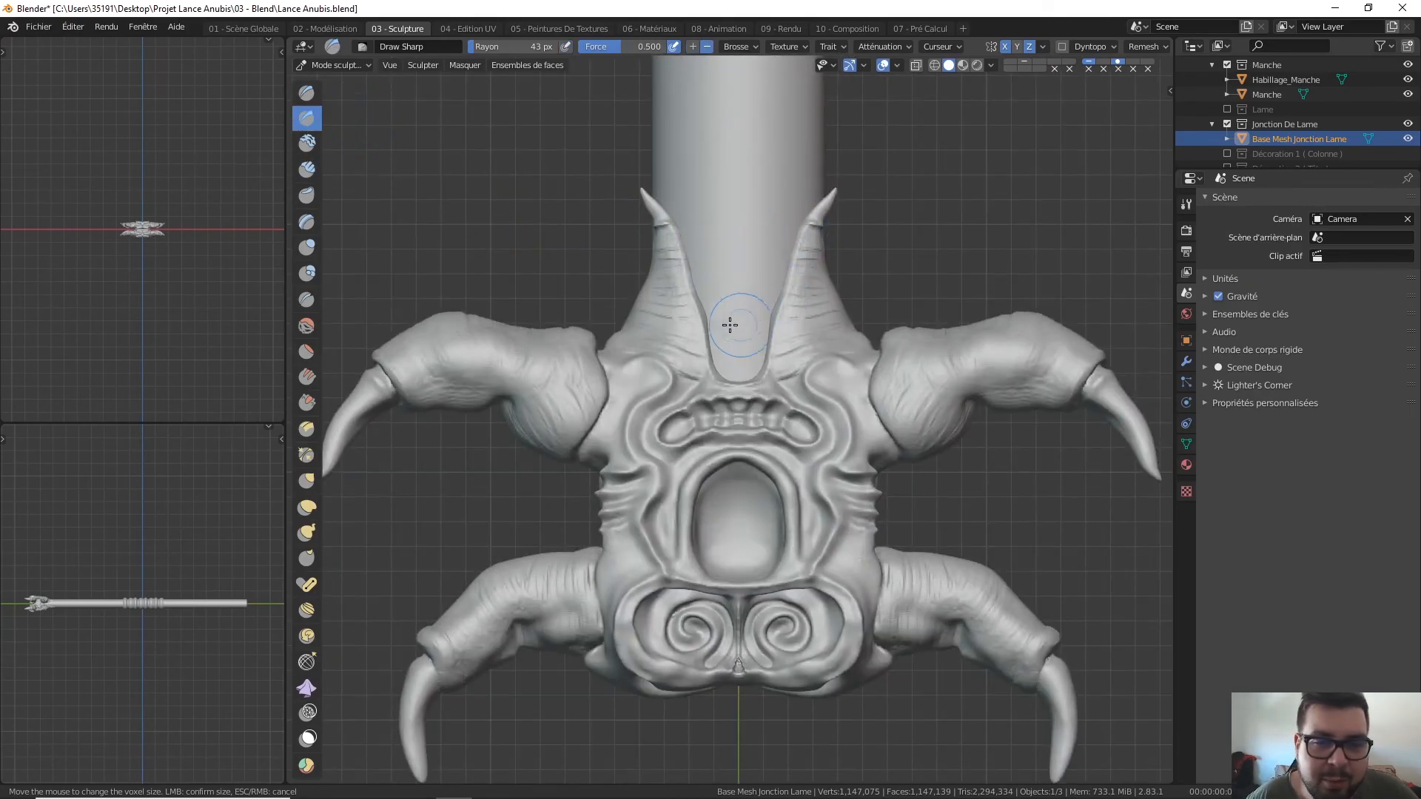
mouse_move(702, 359)
mouse_down()
mouse_move(638, 317)
mouse_move(657, 257)
mouse_up()
key(ctrl+z)
key(ctrl+z)
key(ctrl+z)
key(ctrl+z)
key(ctrl+z)
key(ctrl+z)
key(ctrl+z)
key(ctrl+z)
key(ctrl+z)
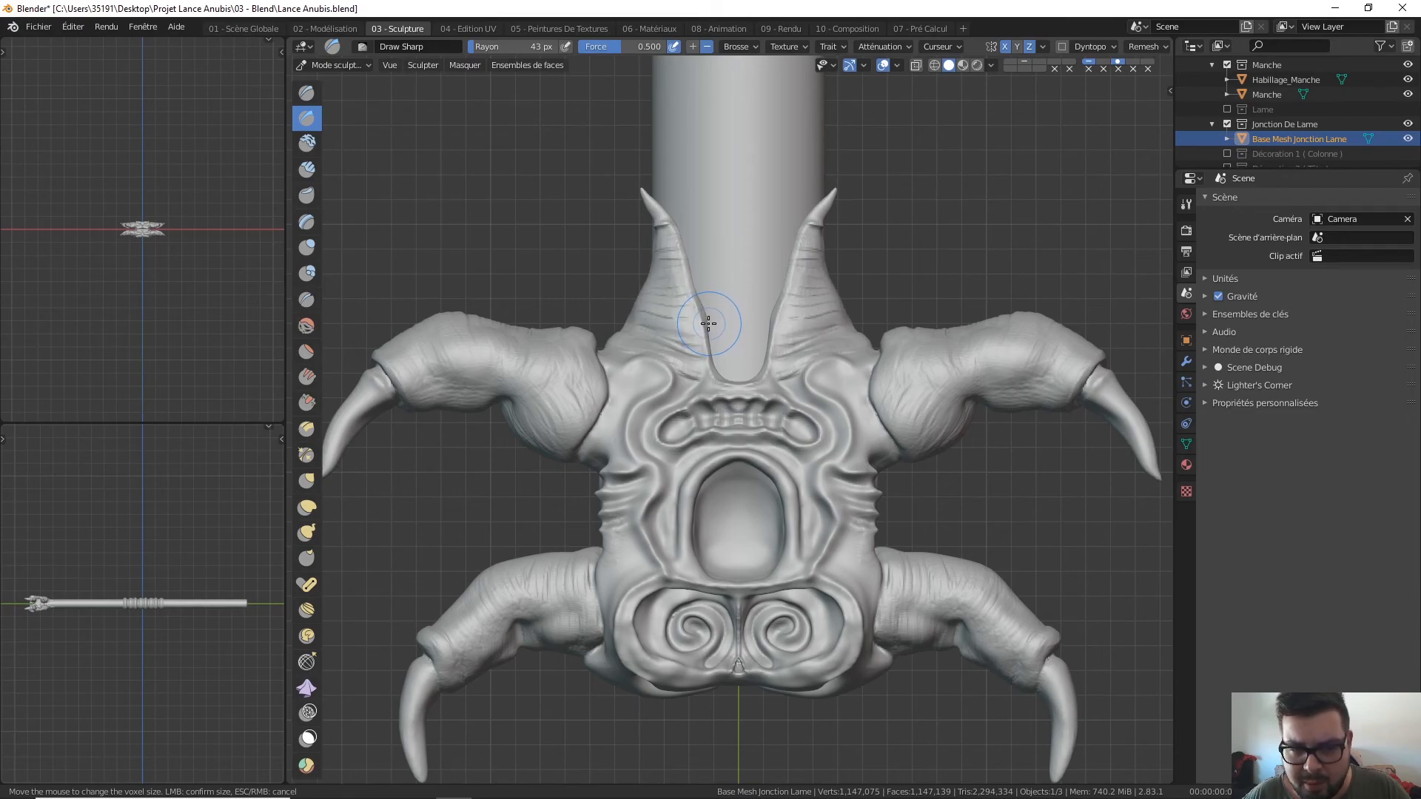
key(ctrl+z)
Step: Reduce the brush radius to 12 px and carve fine crossing creases over the wrinkled pointed flaps beside the shaft
key(f)
click(682, 339)
mouse_move(669, 325)
mouse_down()
mouse_move(693, 332)
mouse_move(686, 286)
mouse_up()
drag(658, 254, 680, 267)
mouse_move(656, 235)
mouse_down()
mouse_move(685, 300)
mouse_move(673, 327)
mouse_up()
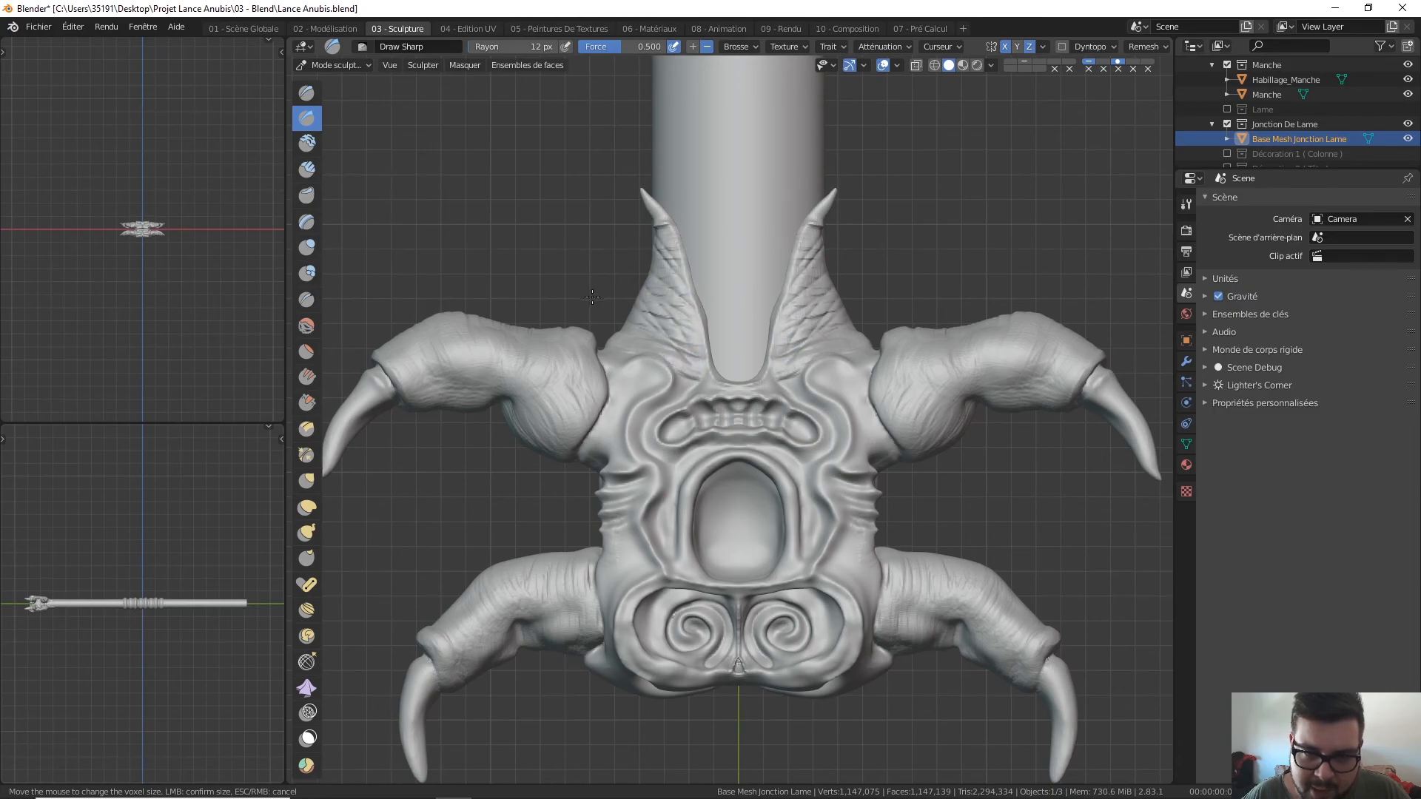
mouse_move(599, 318)
middle_down()
mouse_move(739, 327)
mouse_move(711, 409)
middle_up()
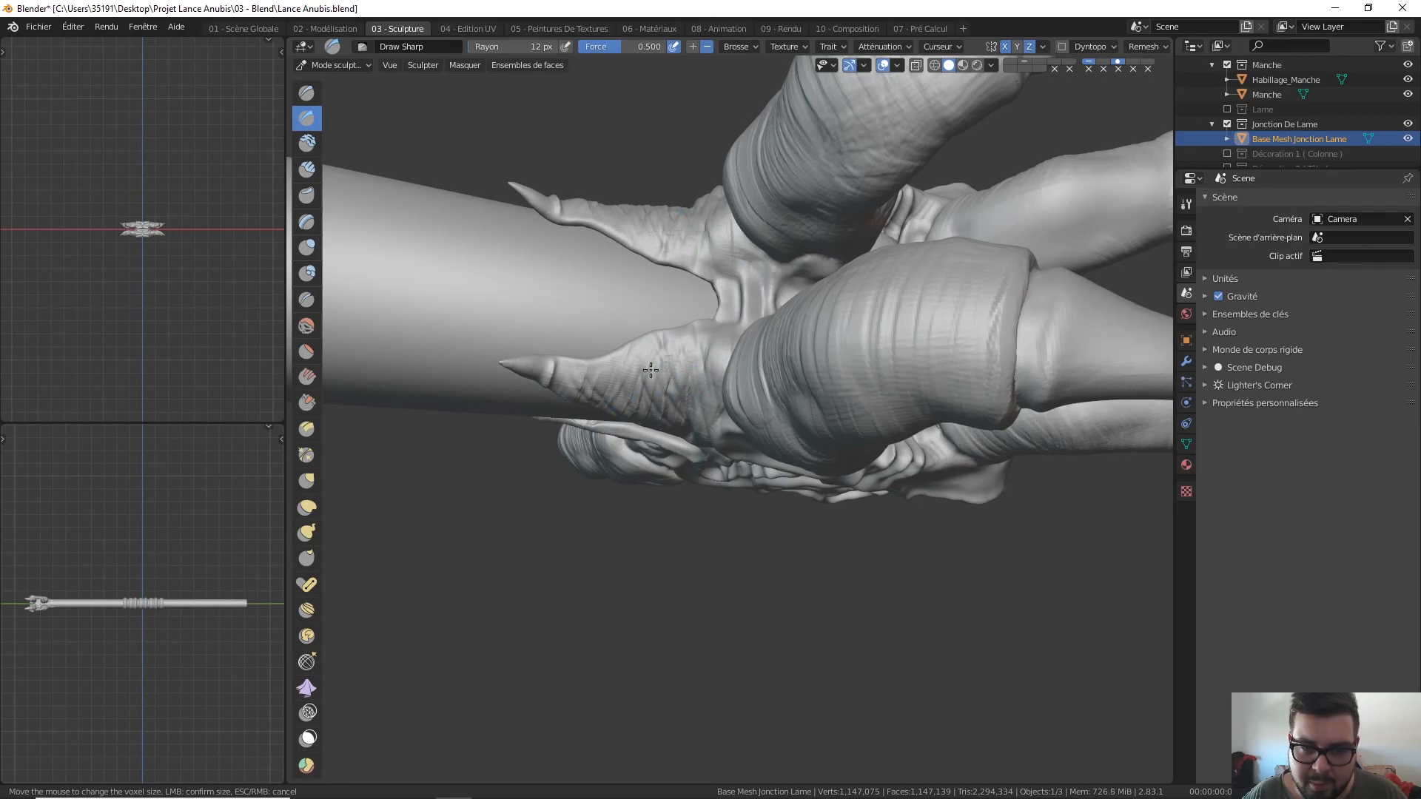
mouse_move(714, 299)
middle_down()
mouse_move(773, 344)
mouse_move(755, 459)
mouse_move(616, 540)
mouse_move(595, 444)
mouse_move(609, 439)
middle_up()
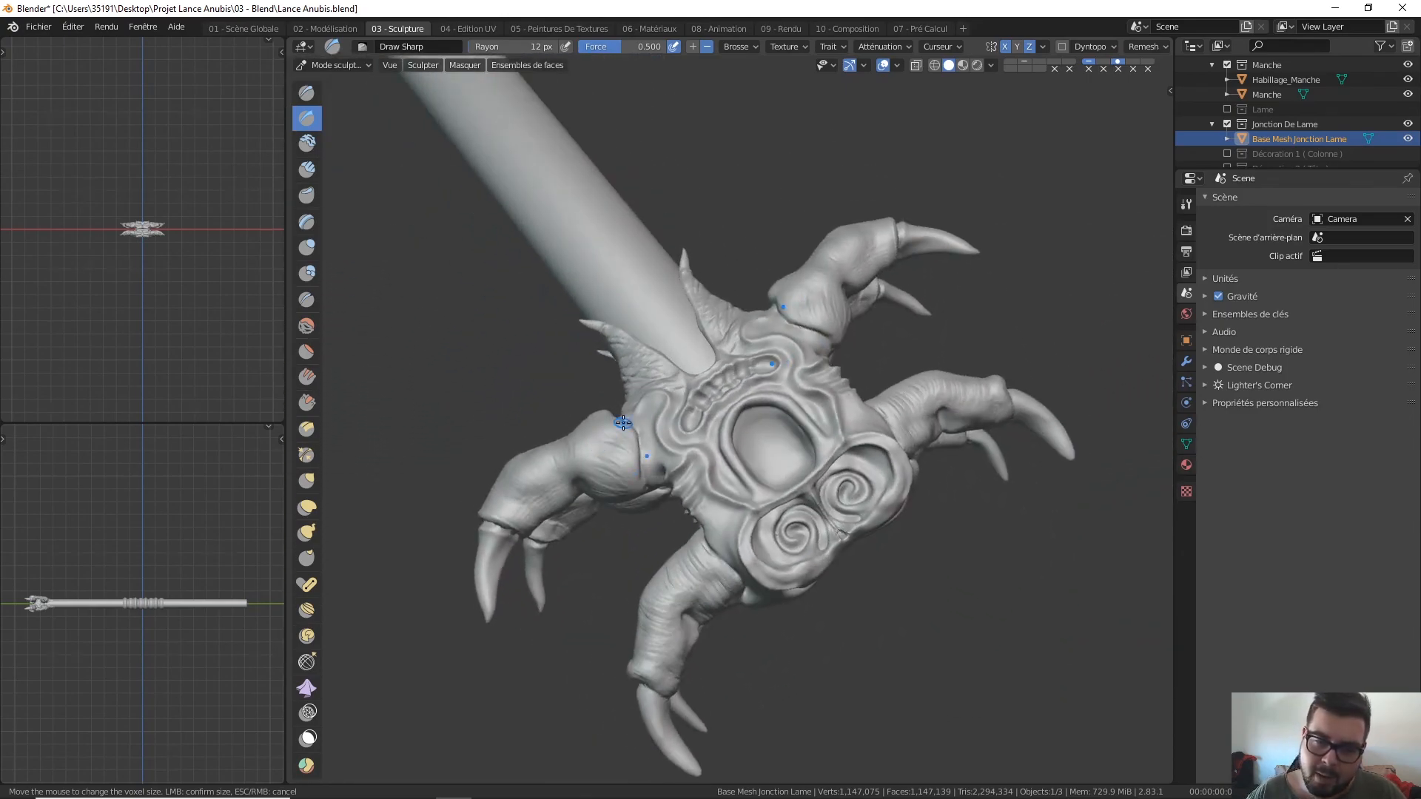
key(KP_1)
key(KP_7)
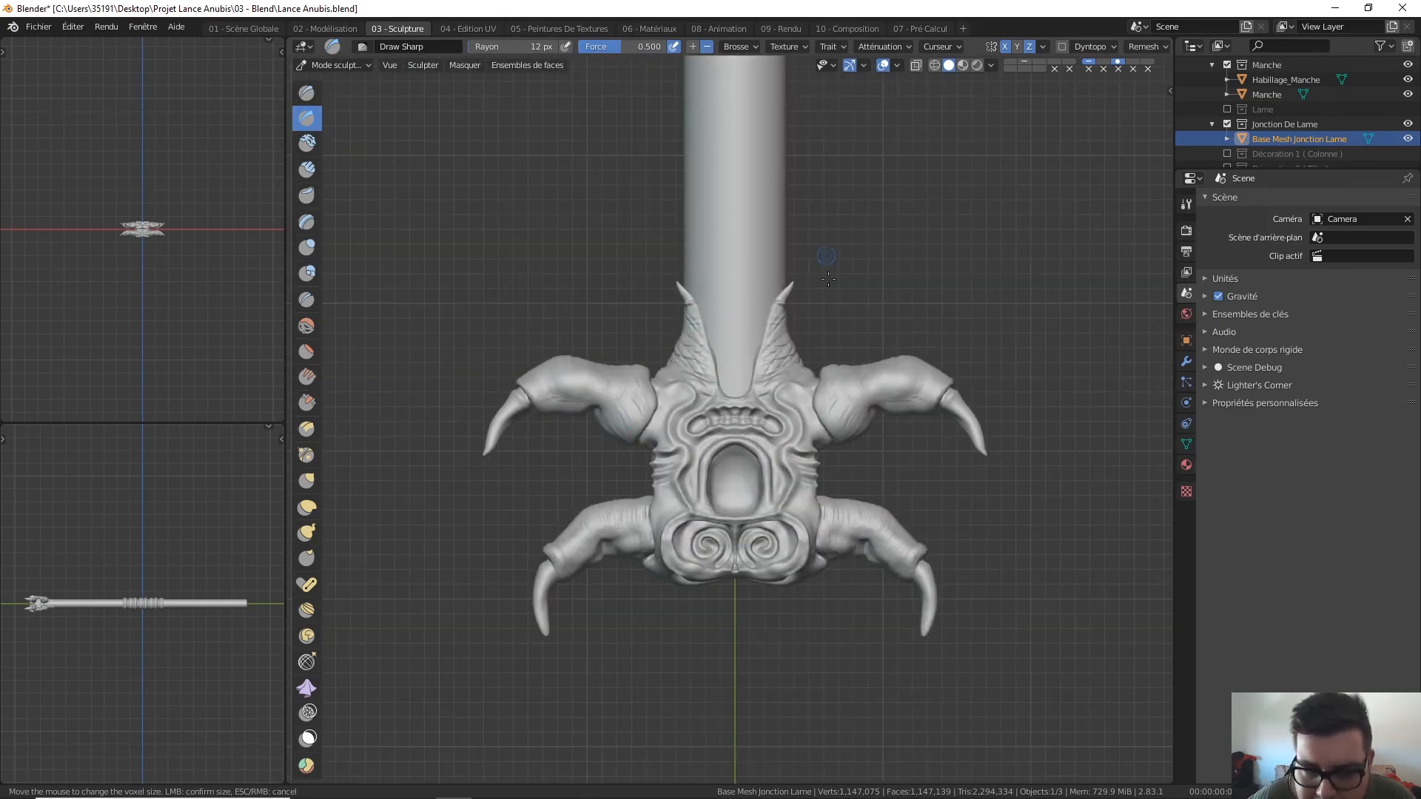
Step: Enlarge the Draw Sharp radius to 35 px and deepen the crease where the upper prong meets the body
scroll(733, 215, up, 6)
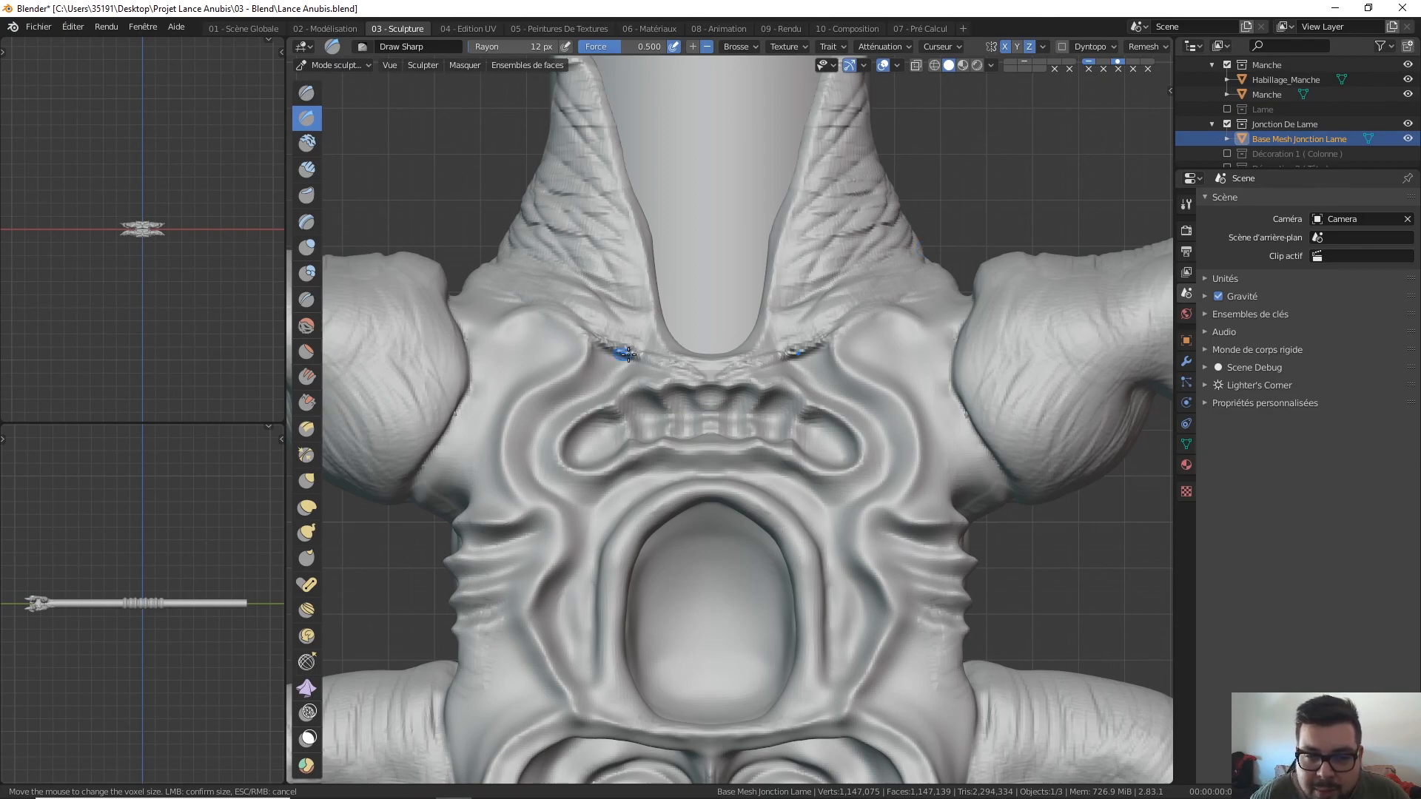
key(f)
click(661, 364)
middle_drag(661, 364, 617, 312)
scroll(617, 313, up, 4)
drag(618, 312, 579, 418)
mouse_move(591, 403)
middle_down()
mouse_move(657, 320)
mouse_move(659, 293)
middle_up()
mouse_move(622, 392)
middle_down()
mouse_move(666, 343)
mouse_move(721, 366)
mouse_move(715, 387)
mouse_move(760, 397)
mouse_move(740, 426)
middle_up()
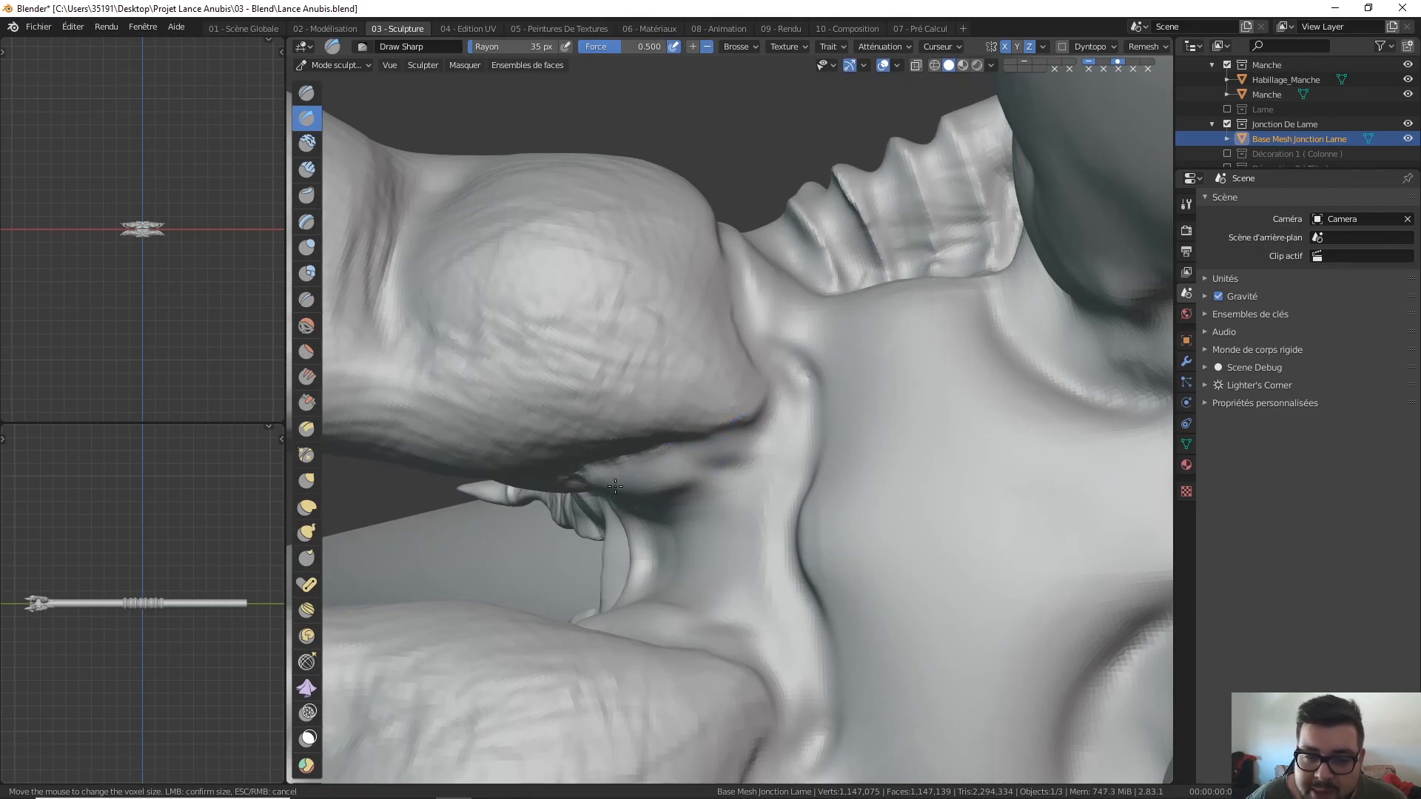